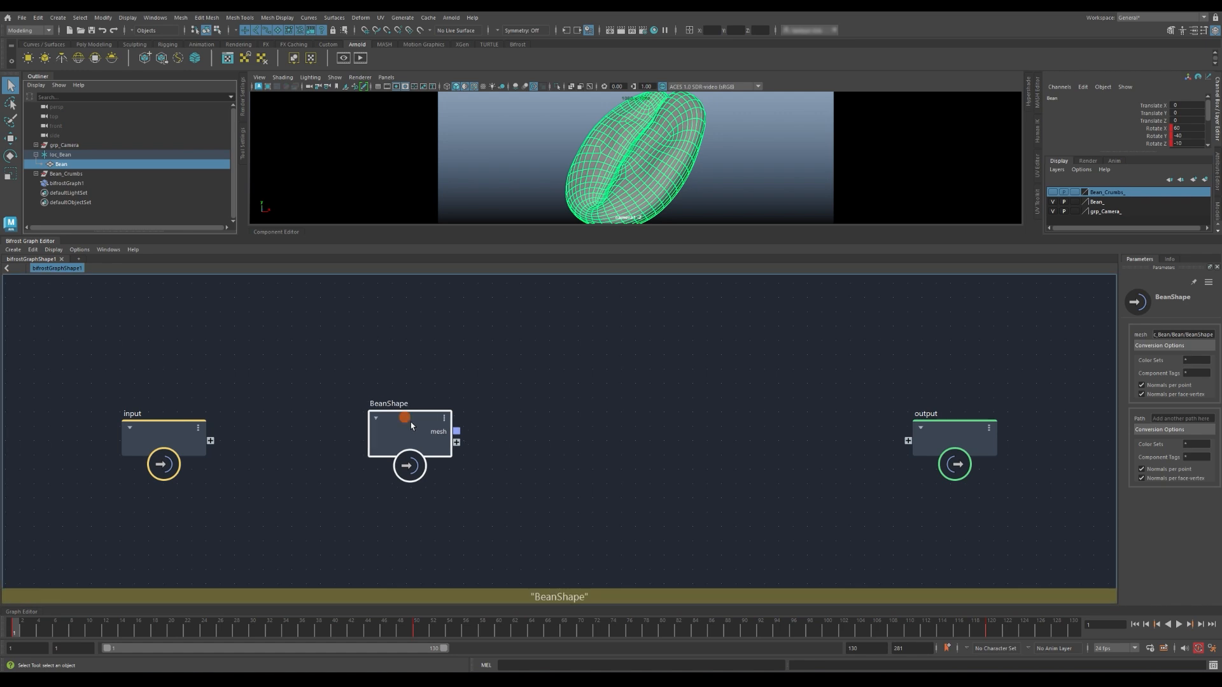
- Add the basic_particles_graph compound from Simulation Particles to the Bifrost graph beside the BeanShape node
left_click(544, 400)
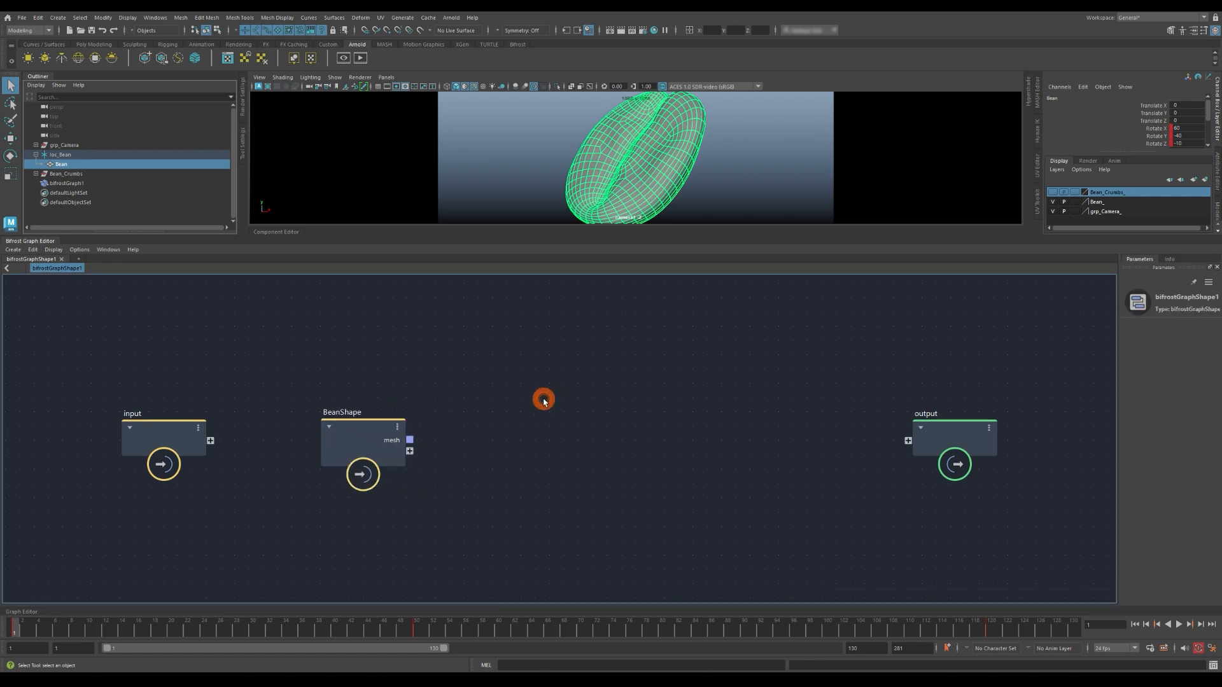
key("Tab")
mouse_move(598, 445)
mouse_move(662, 467)
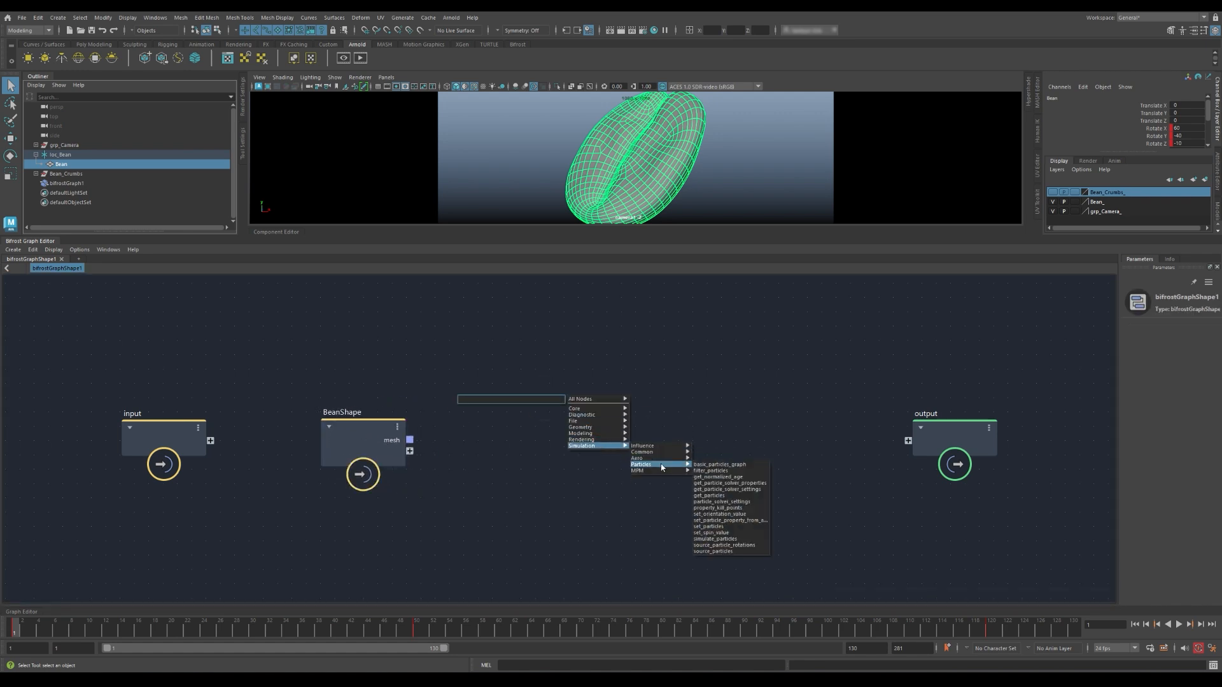
left_click(722, 465)
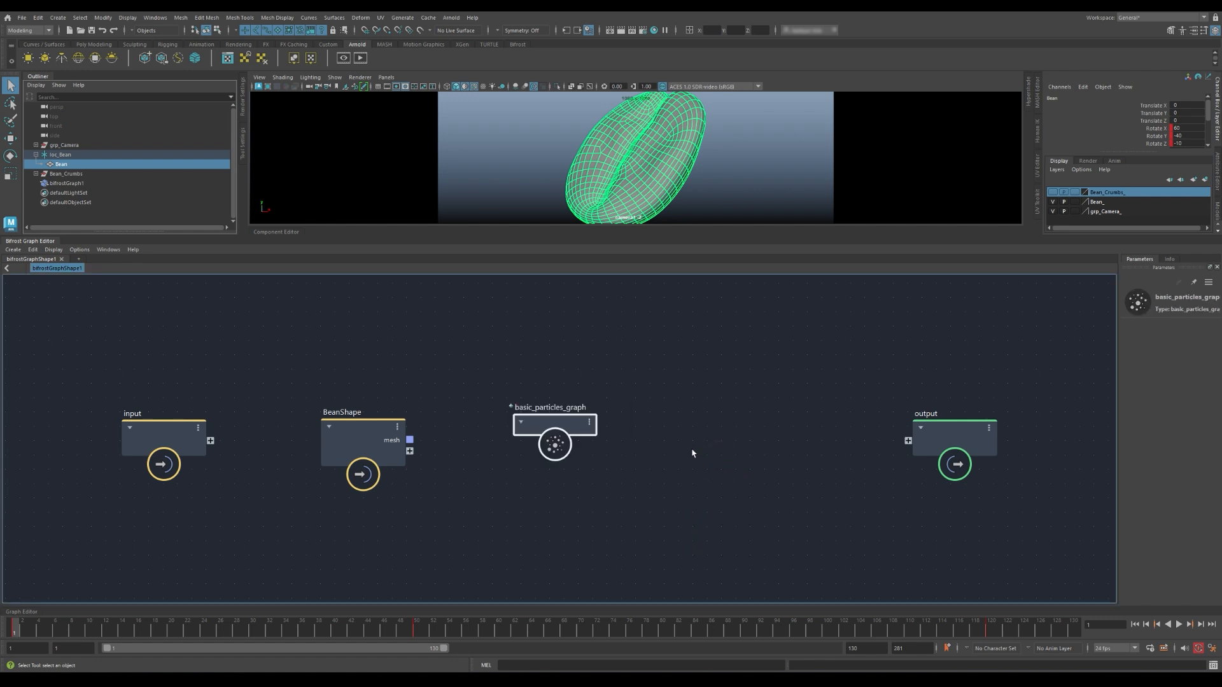
- Explode the basic_particles_graph compound into its nodes and place them between BeanShape and output
right_click(547, 423)
left_click(585, 482)
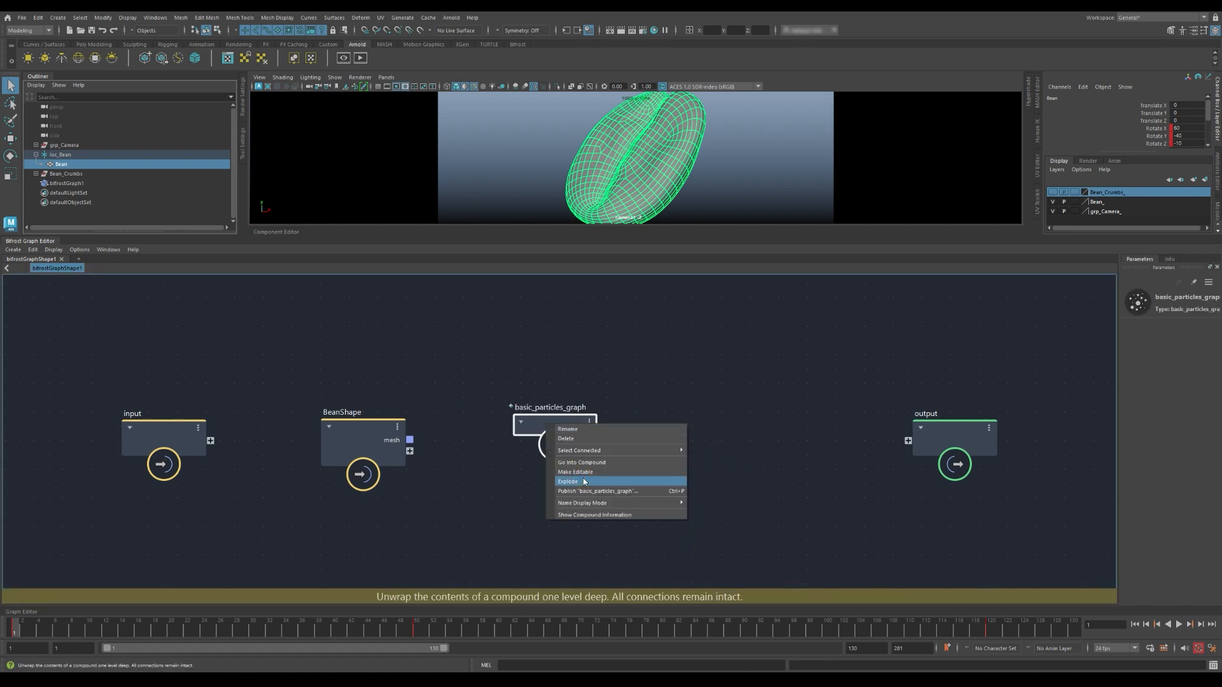
scroll(752, 413, "down", 3)
middle_click_drag(752, 412, 741, 444, "alt")
left_click_drag(708, 316, 704, 377)
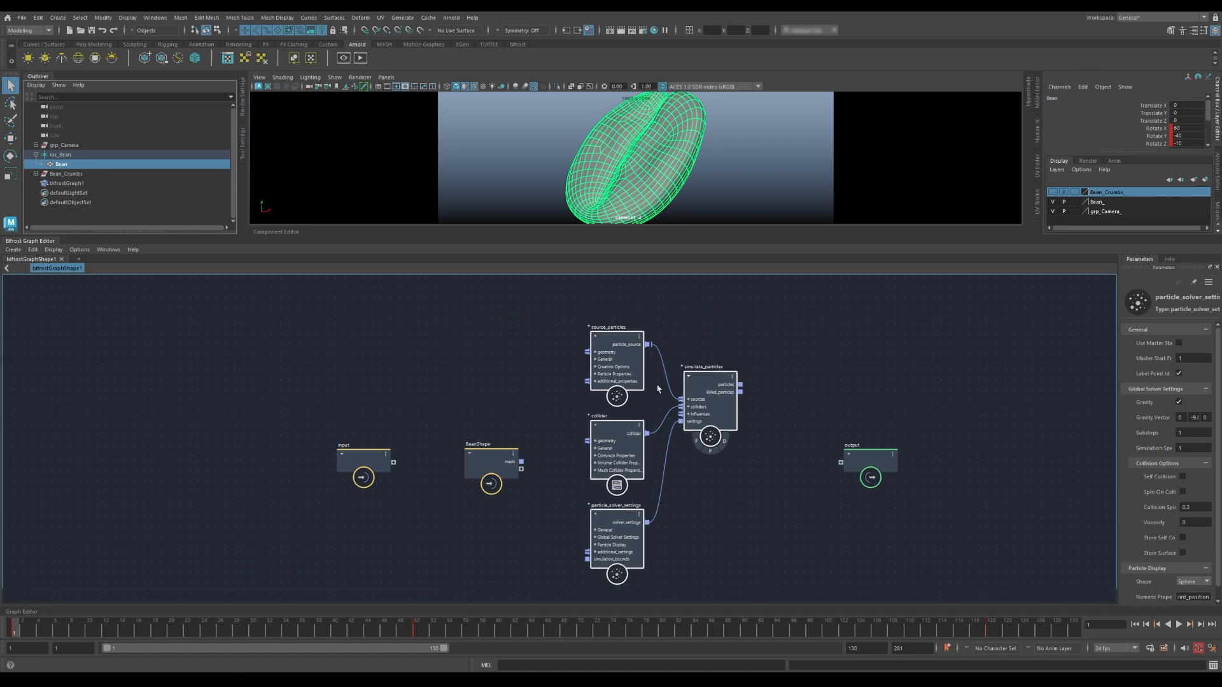
- Connect the BeanShape mesh to the source_particles geometry and the simulate_particles particles port to the output node
left_click(520, 377)
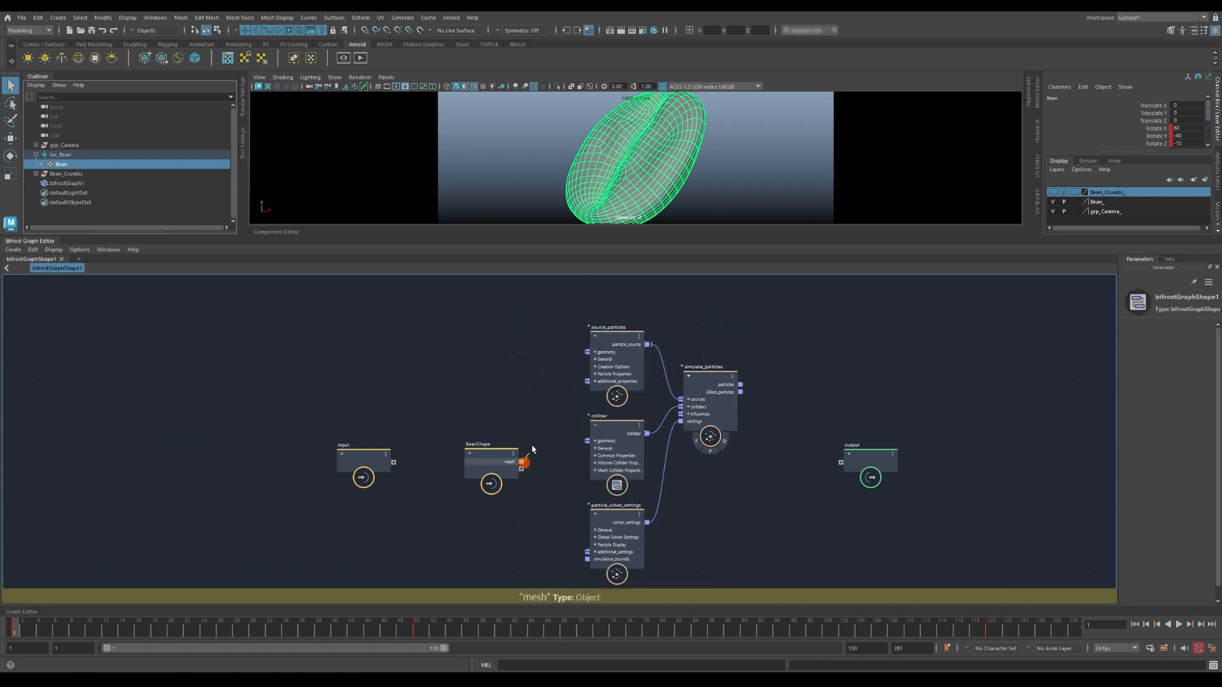
left_click_drag(520, 462, 597, 359)
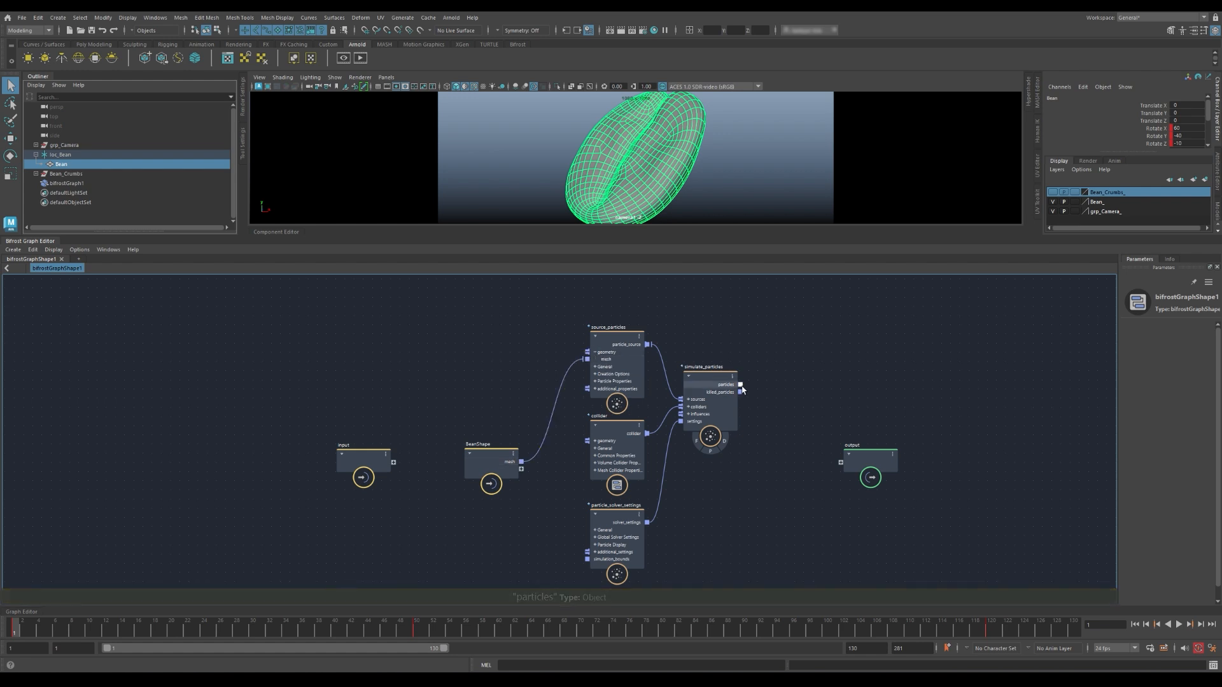
left_click_drag(740, 385, 841, 463)
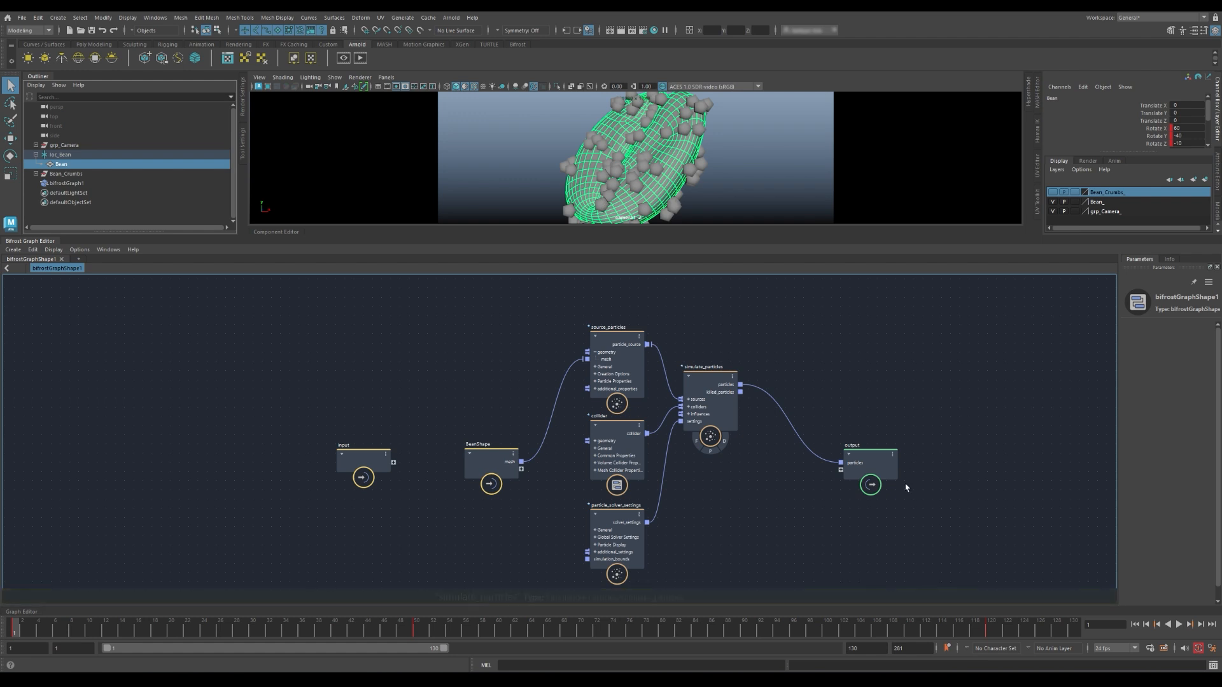
- Select bifrostGraph1, play the particle simulation to check its motion, and return to the first frame
left_click(78, 184)
left_click(1178, 625)
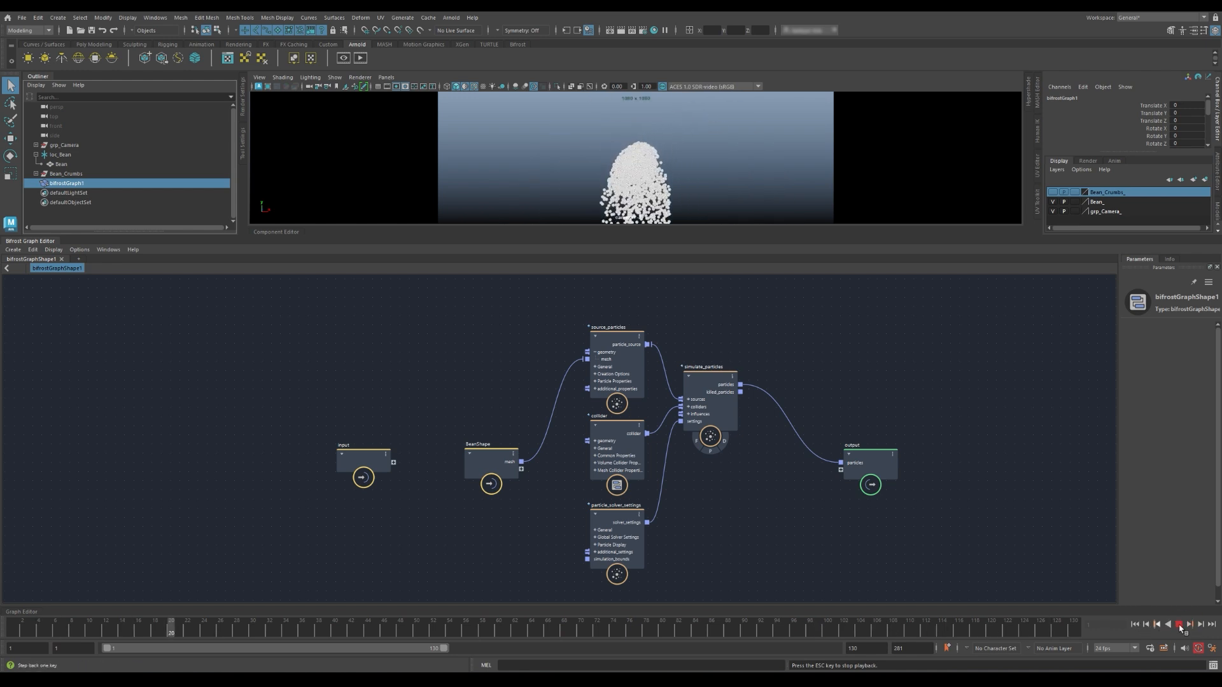
left_click(1179, 625)
left_click(1135, 625)
- Delete the collider node from the particle graph
scroll(445, 379, "up", 3)
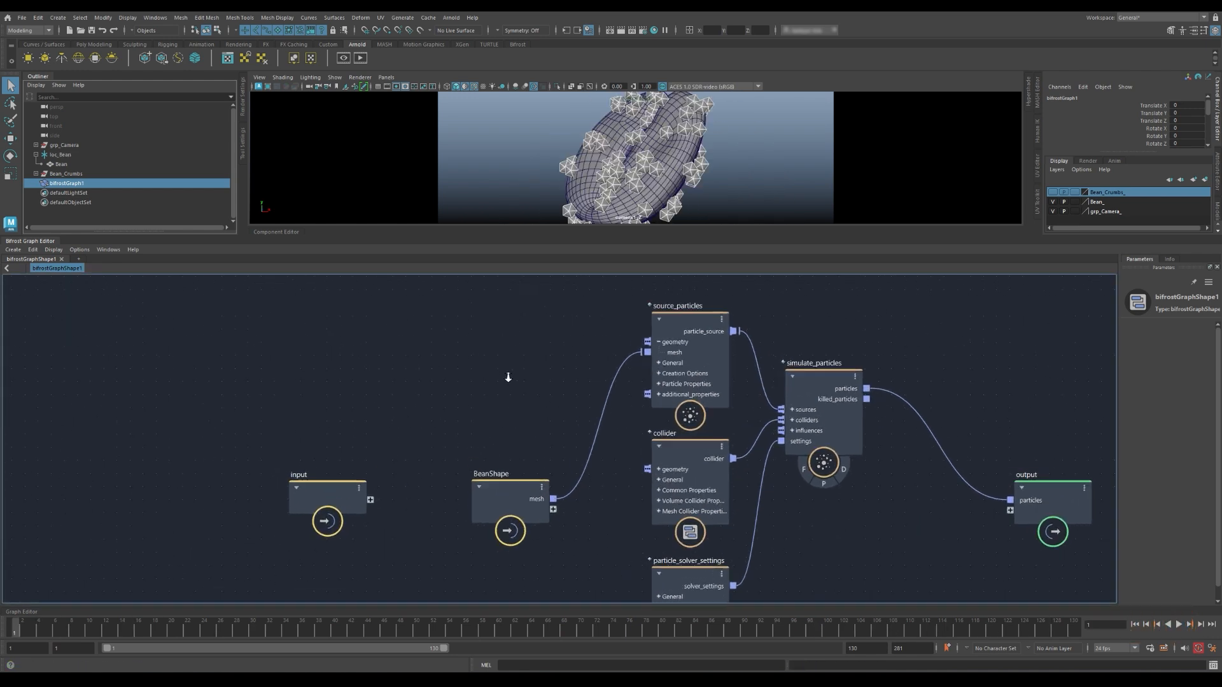
left_click(704, 453)
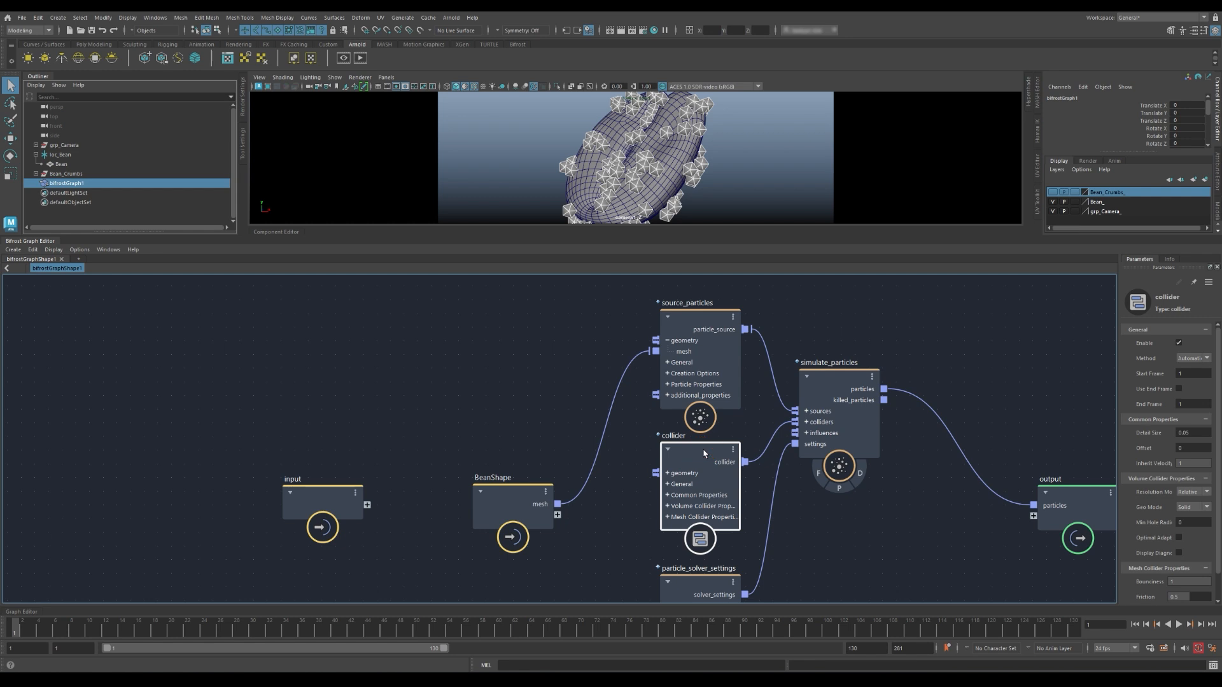
key("Delete")
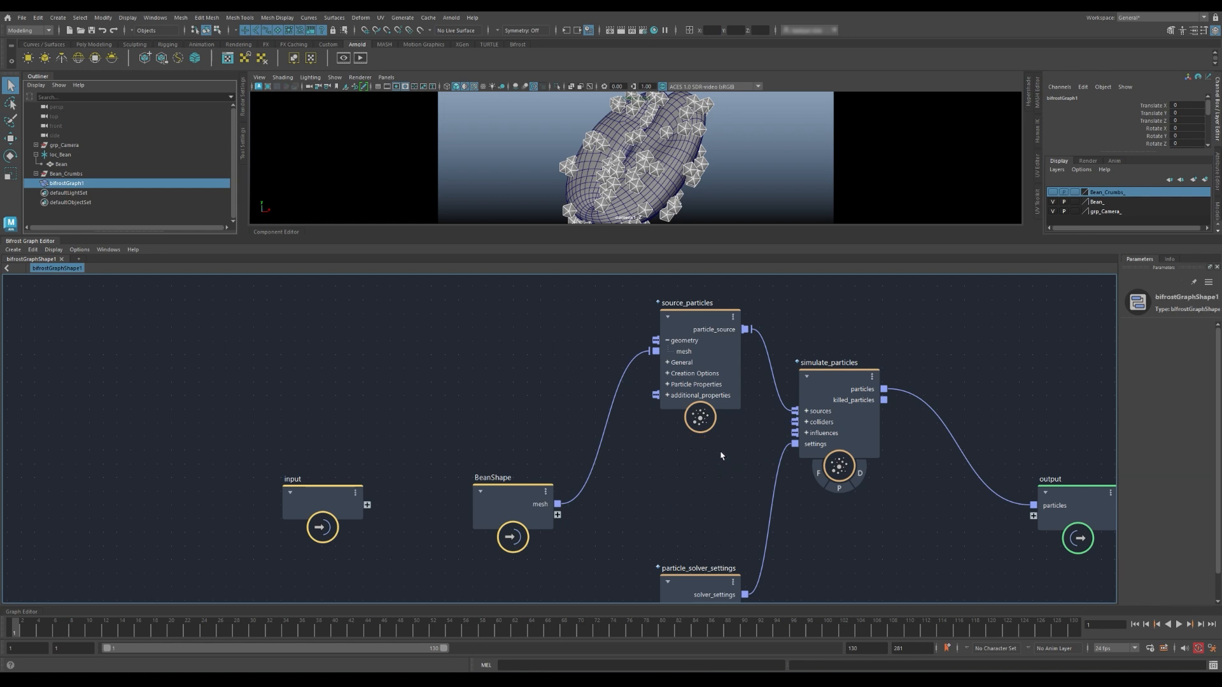
- Enable the end frame on source_particles and set both its start frame and end frame to 3
left_click(682, 318)
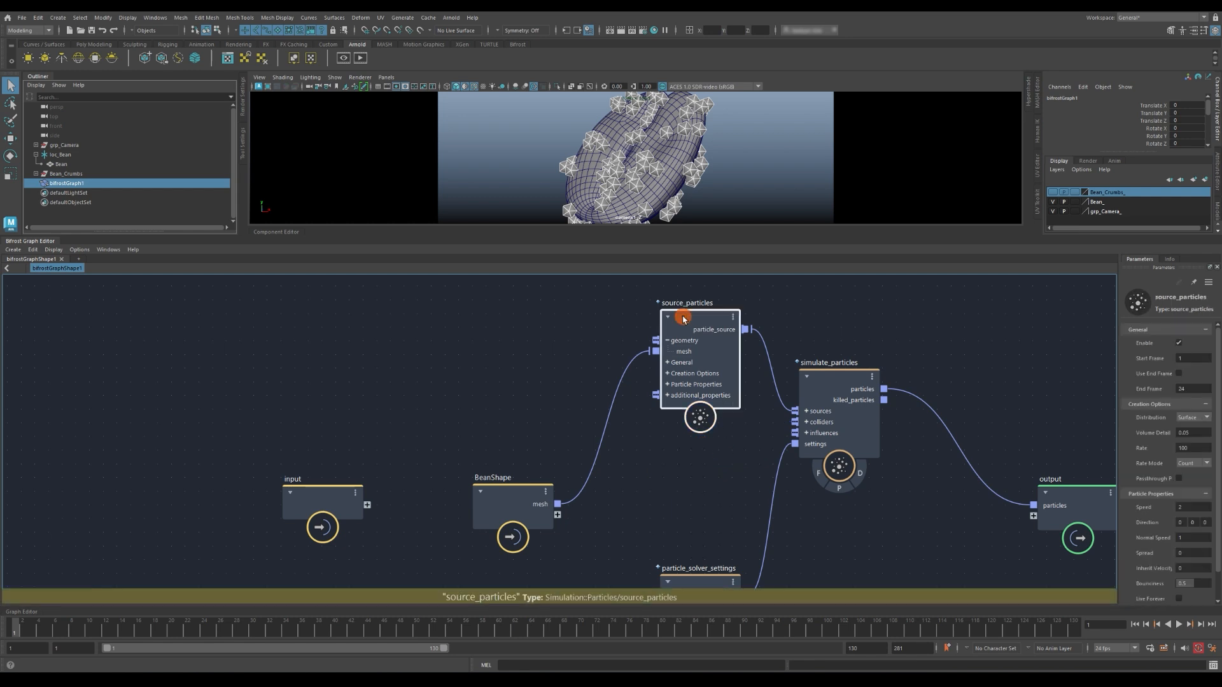
left_click(1180, 375)
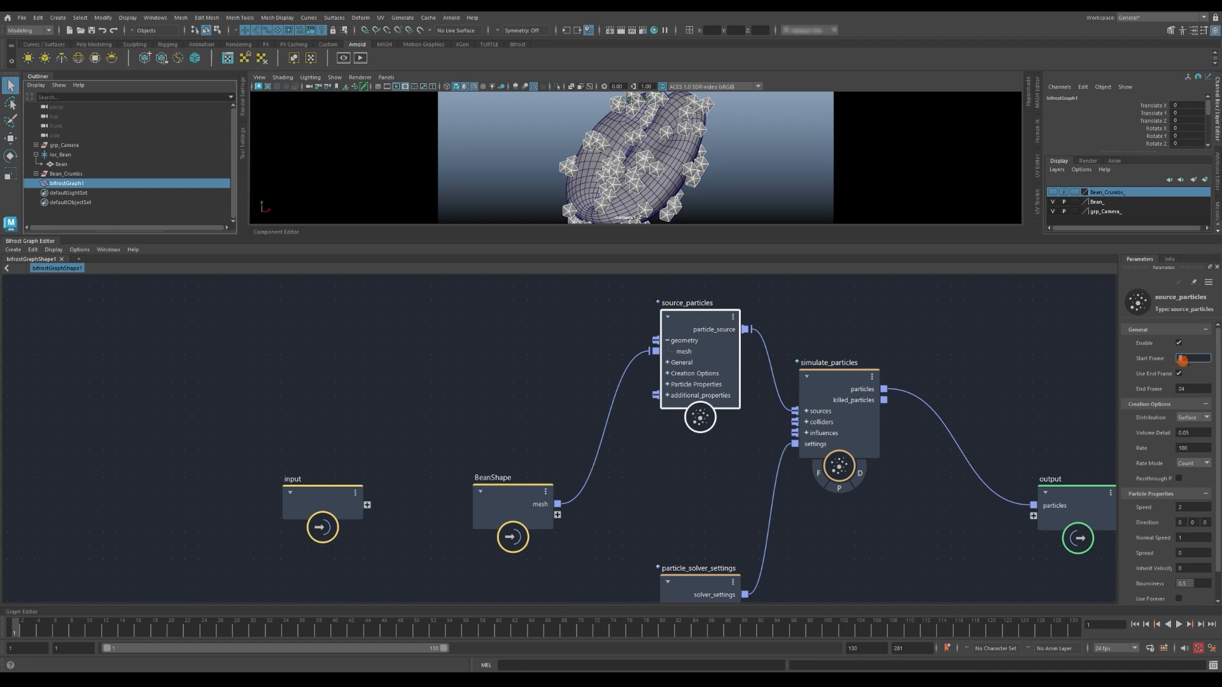
type("3")
key("Return")
double_click(1182, 389)
type("3")
key("Return")
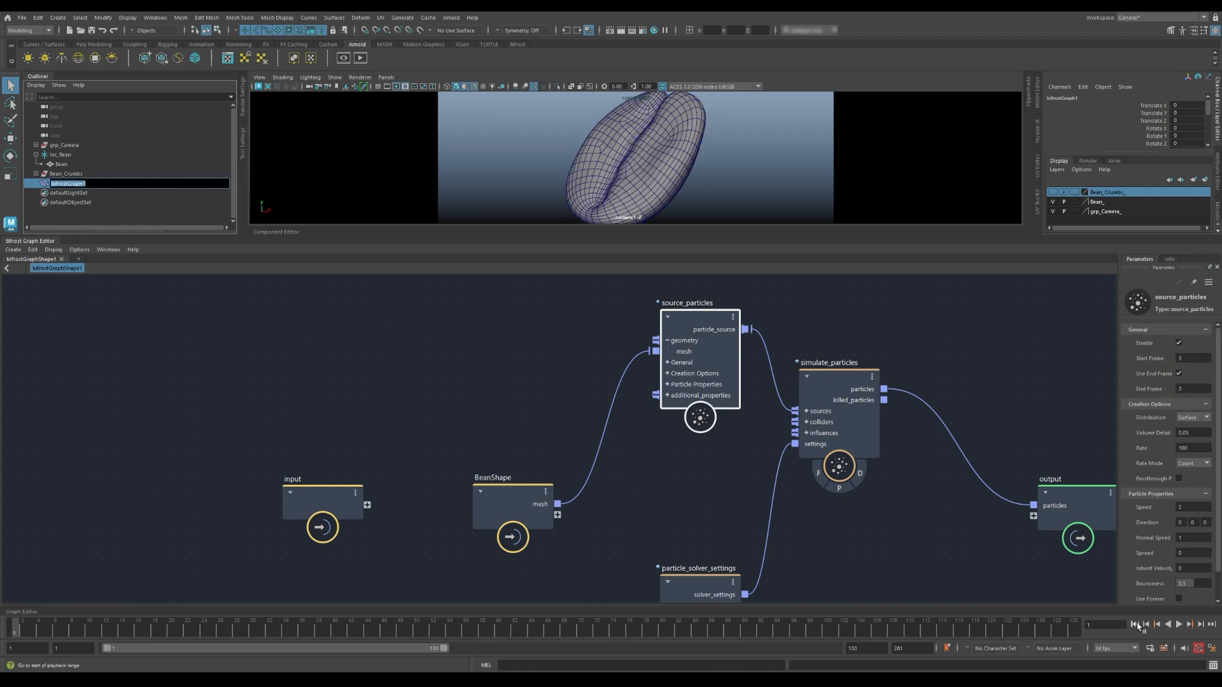
- Step forward through the first four frames to check the particle emission, and return to the first frame
left_click(1201, 624)
left_click(1201, 625)
left_click(1201, 625)
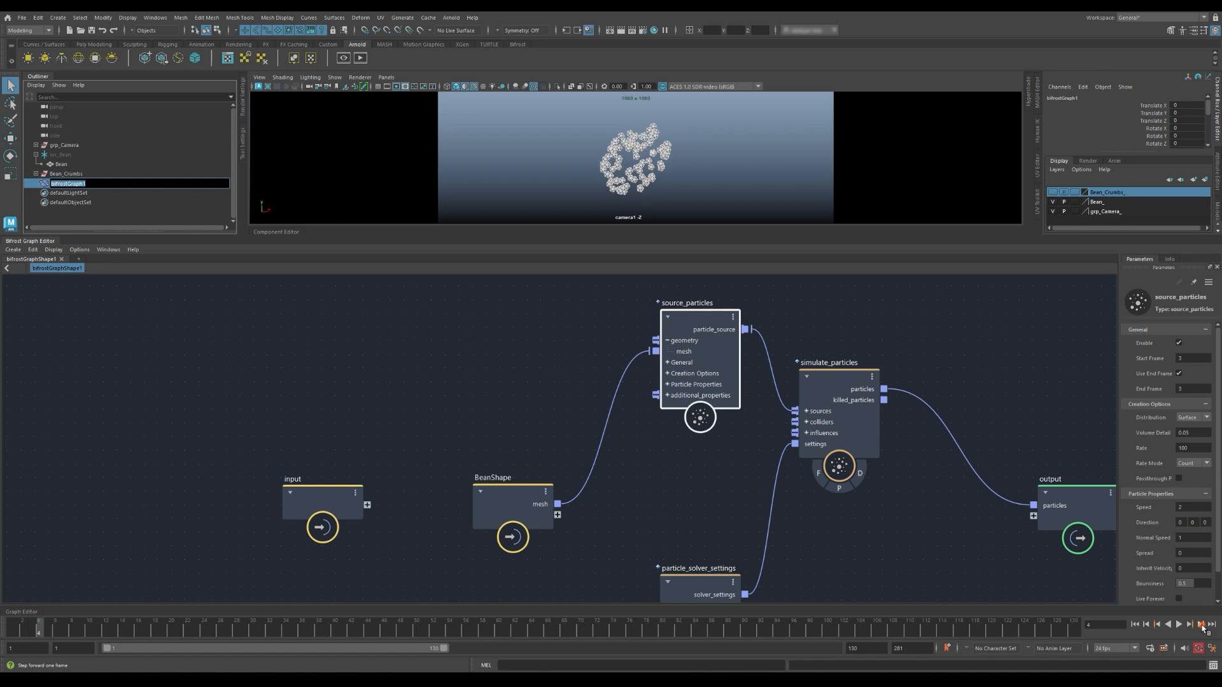
left_click(1135, 624)
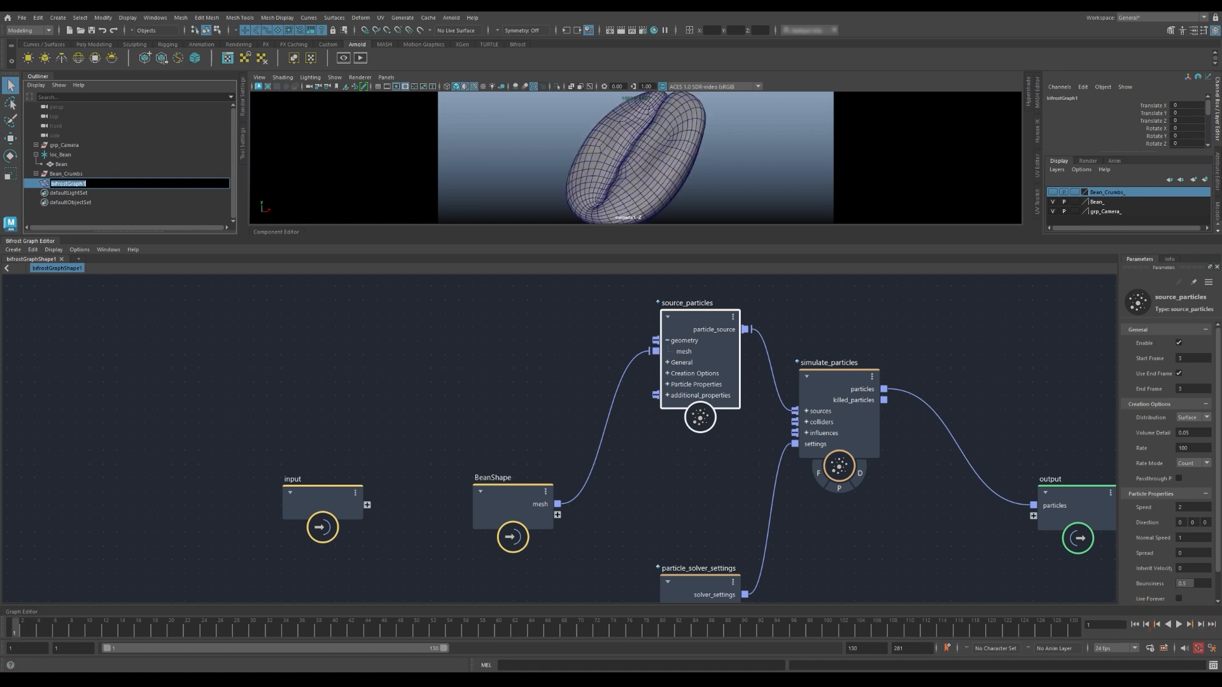
- Set the source_particles speed to 60 and its rate to 1000
key("Escape")
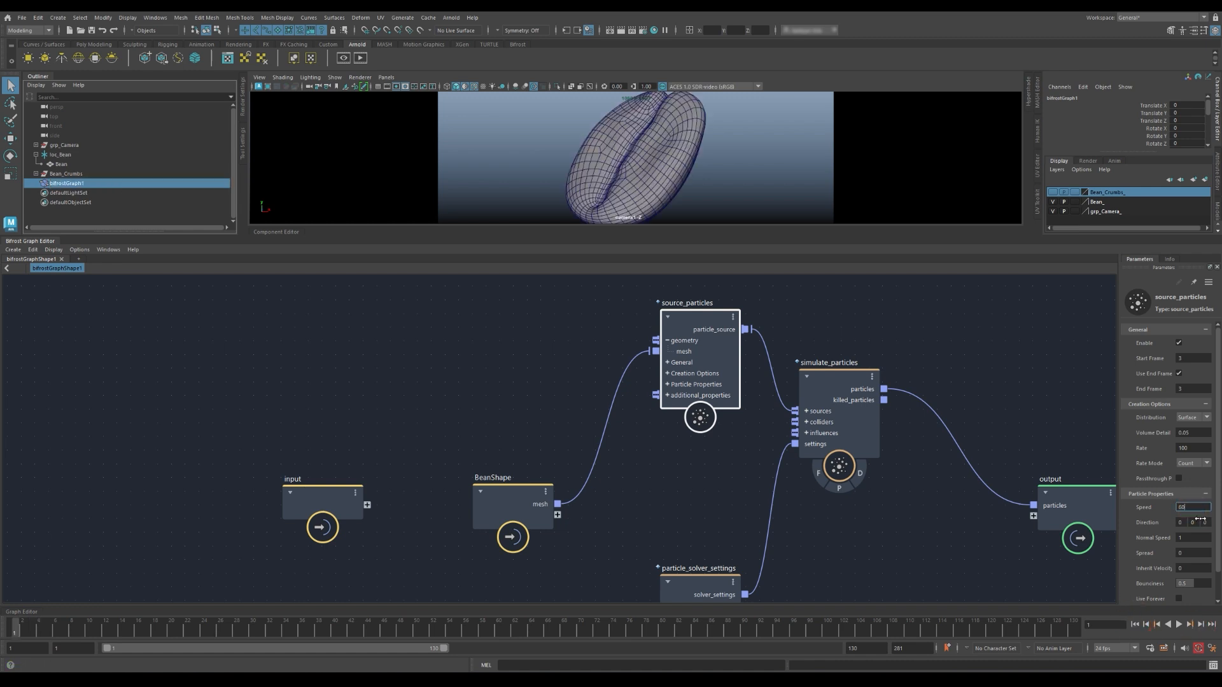
key("Return")
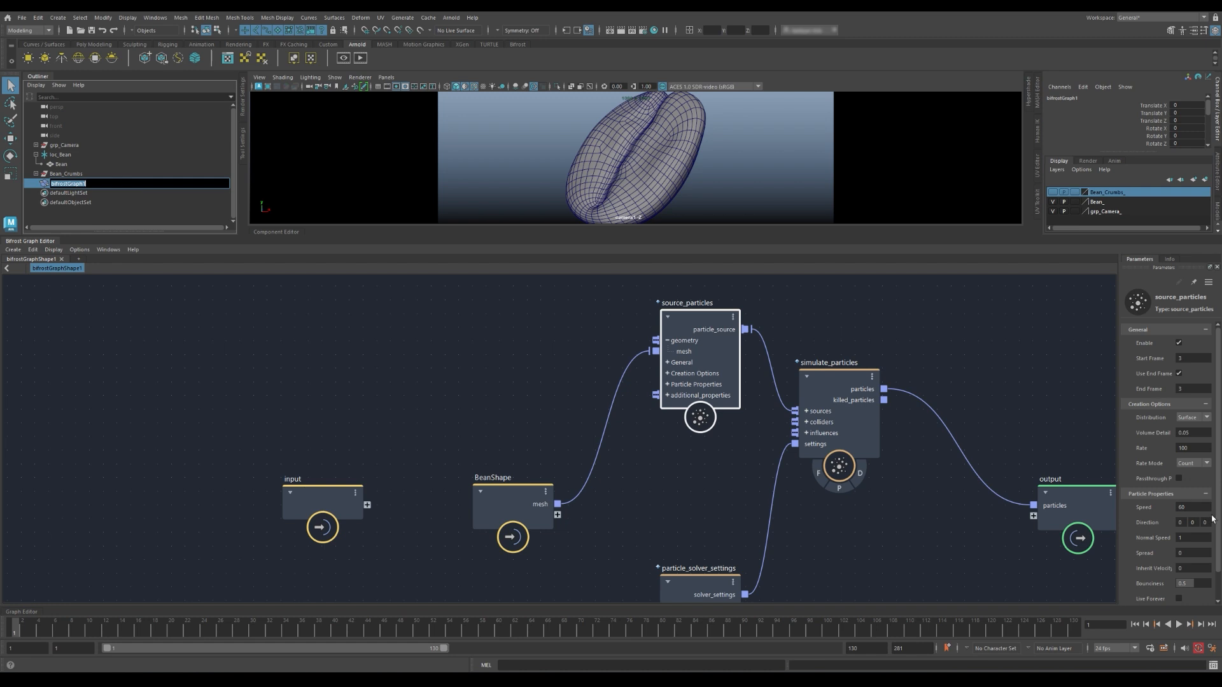
left_click(1194, 446)
type("0")
key("Return")
- Set the source_particles age limit to 4 and play the simulation
left_click_drag(1217, 501, 1219, 531)
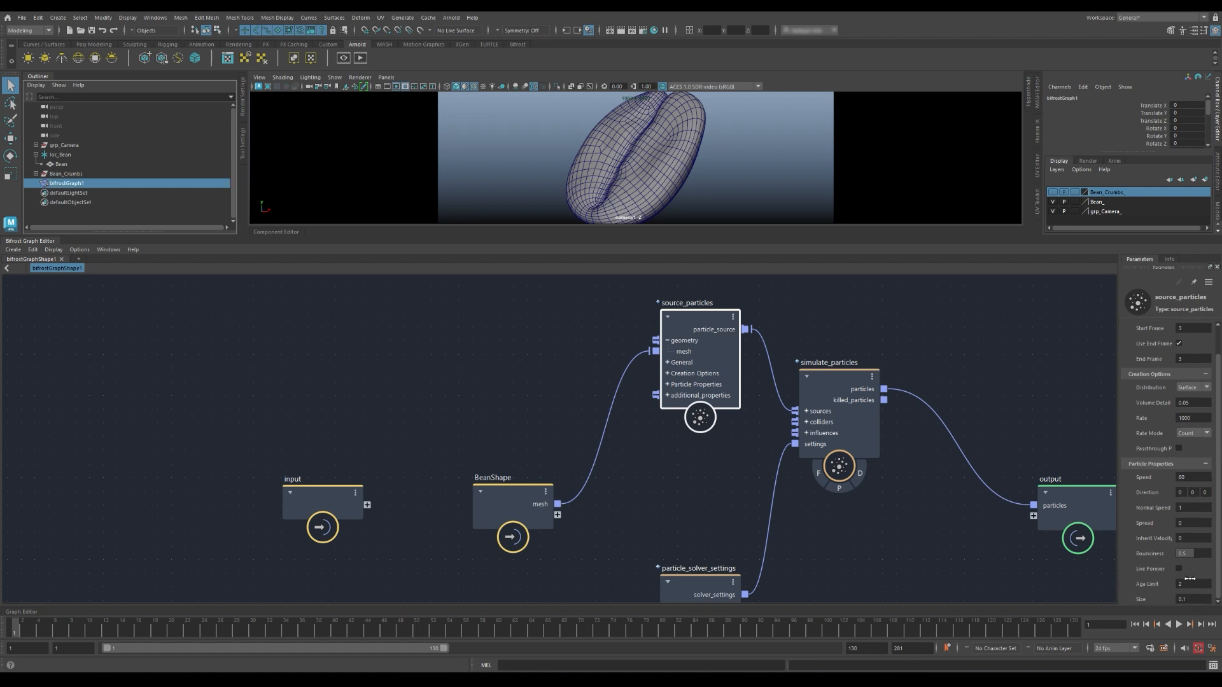
type("4")
key("Return")
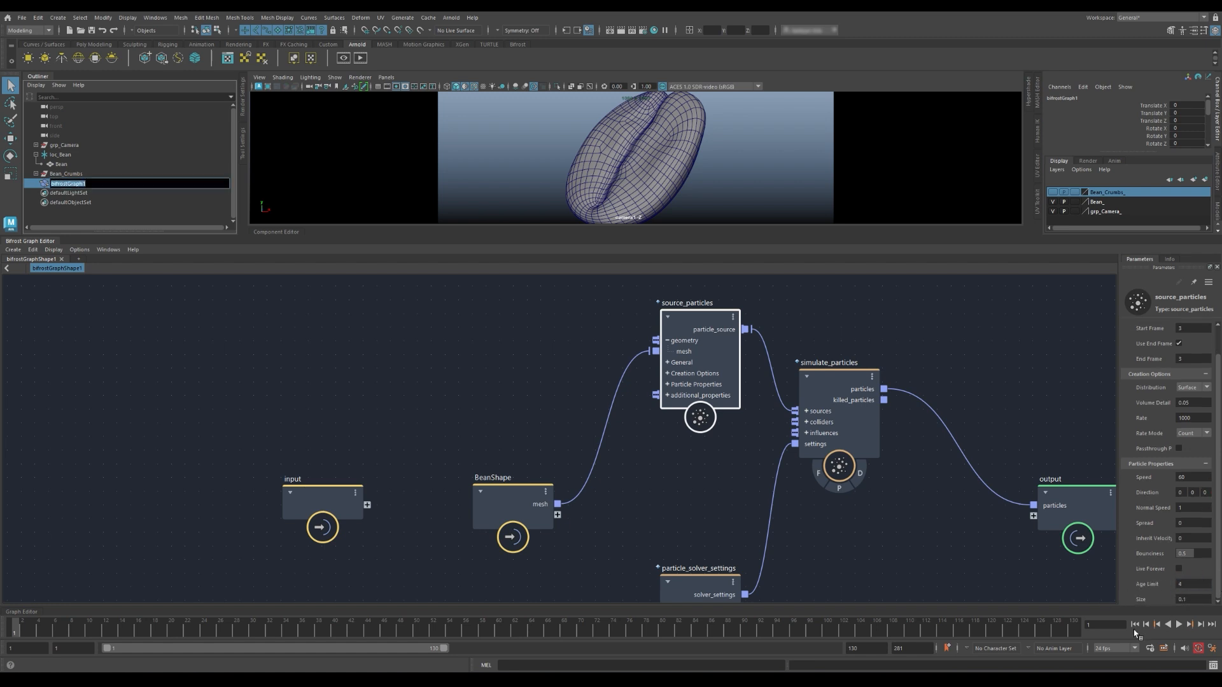
left_click(1178, 626)
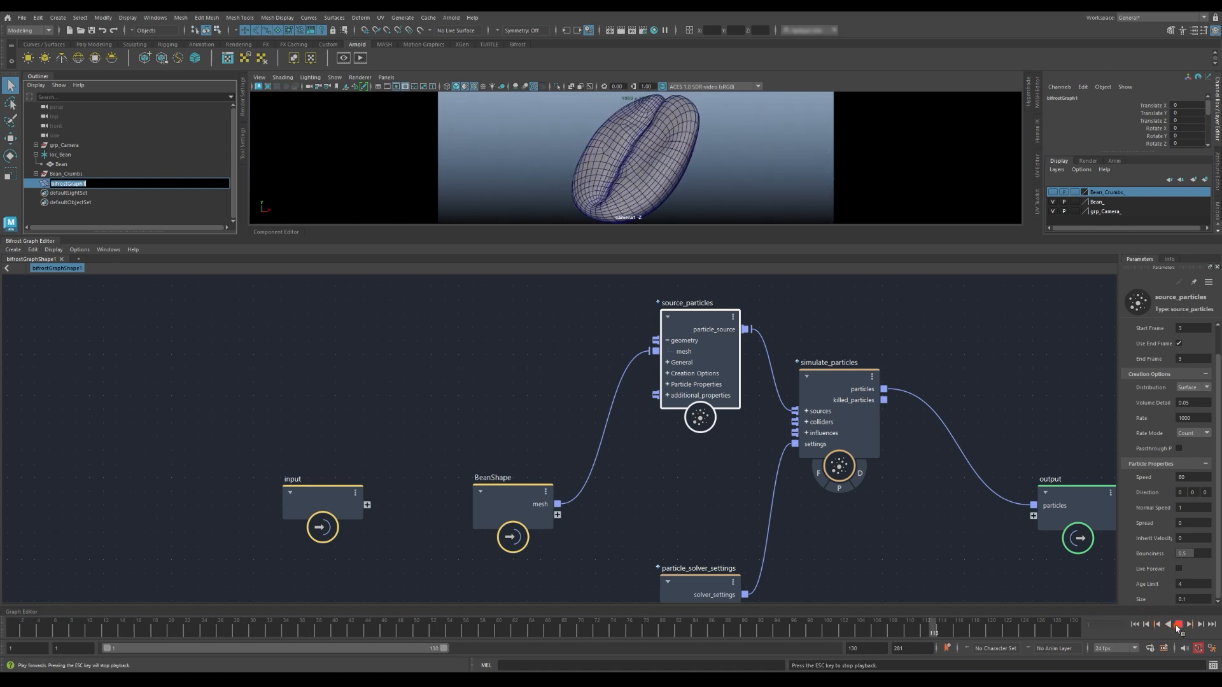
- Set the source_particles age limit to 5, replay the simulation from the first frame, and rewind it
left_click(1178, 625)
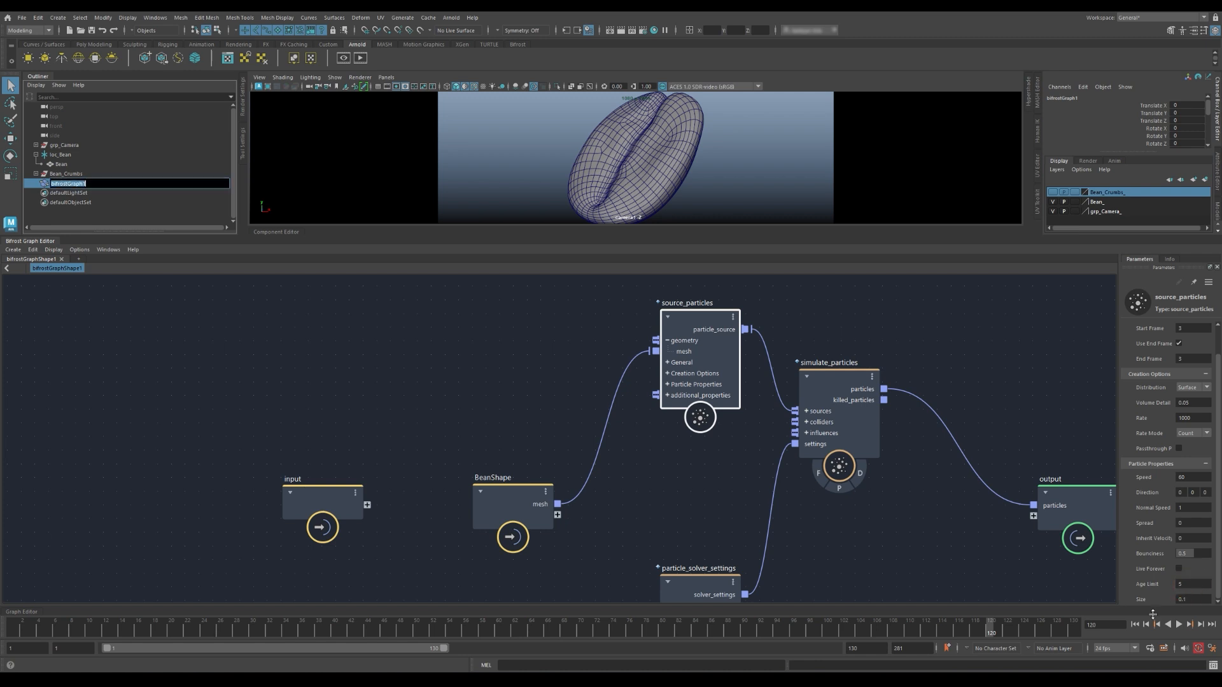
left_click(1135, 624)
left_click(1178, 624)
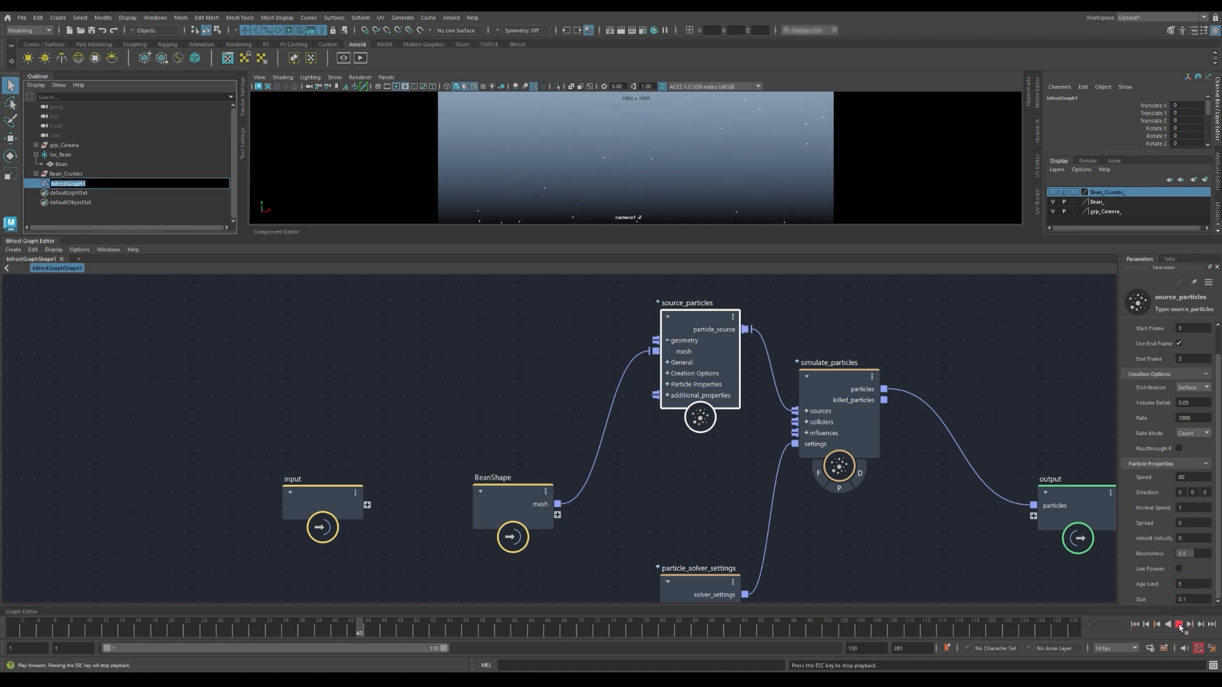
left_click(1178, 625)
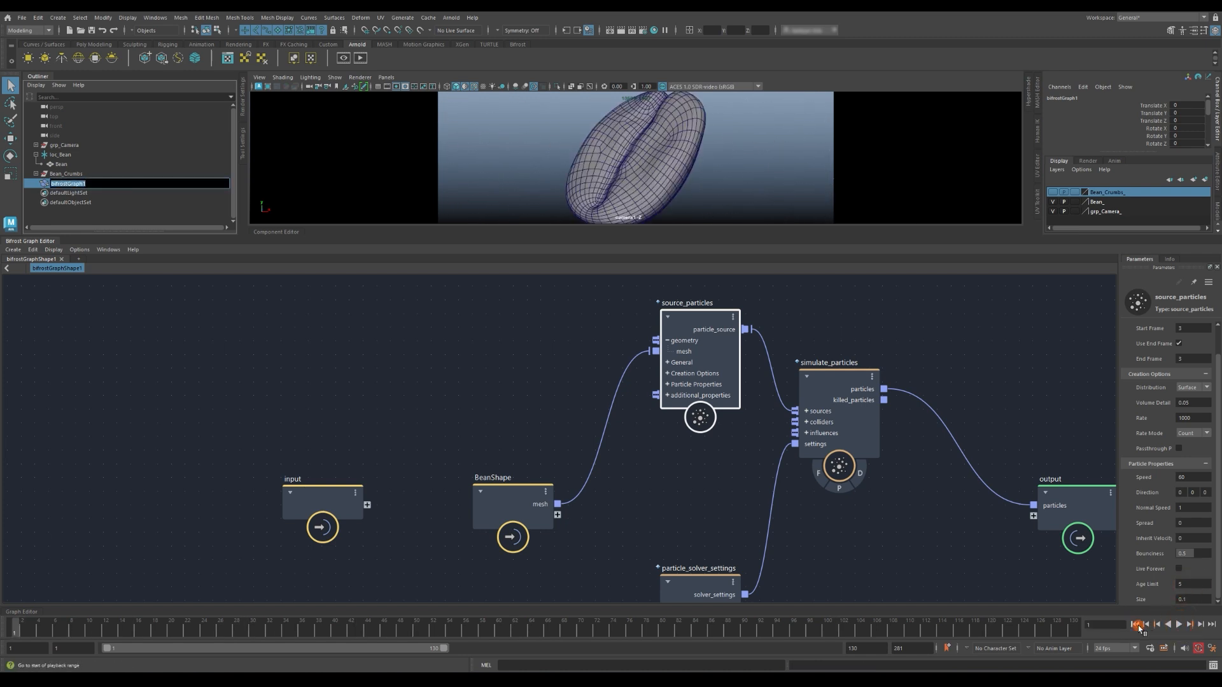
left_click(1135, 625)
- Create a turbulence_influence node connected to the influences port of simulate_particles
left_click(723, 469)
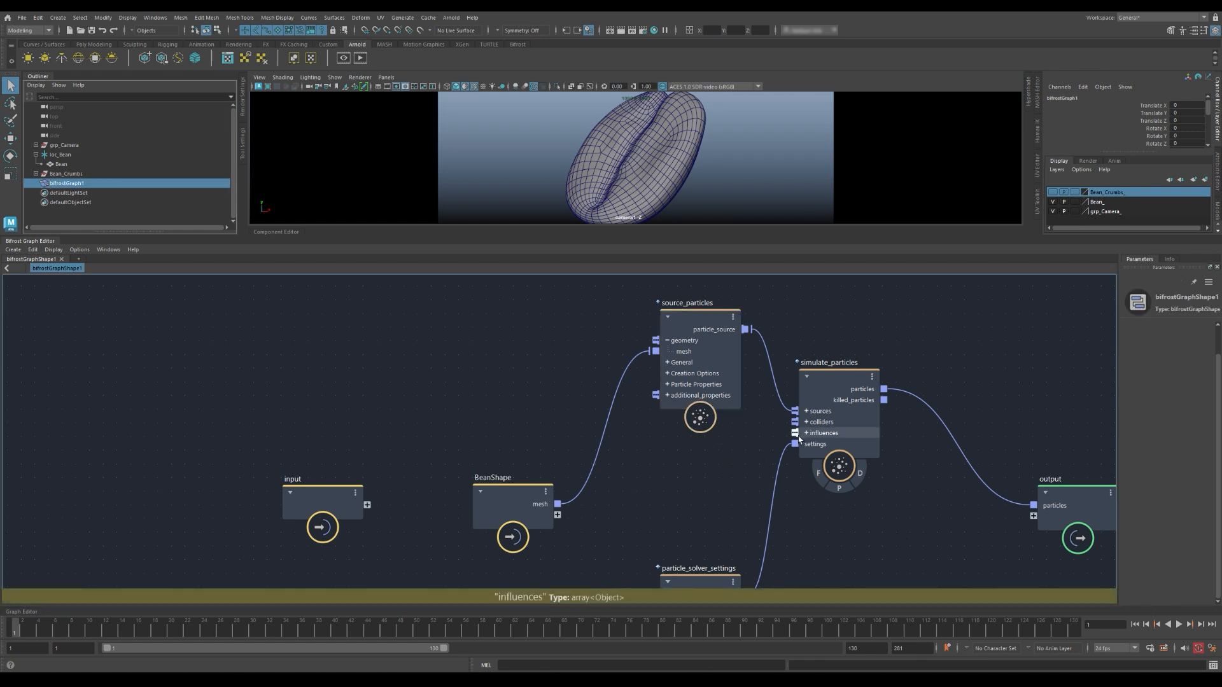
right_click(795, 433)
mouse_move(830, 464)
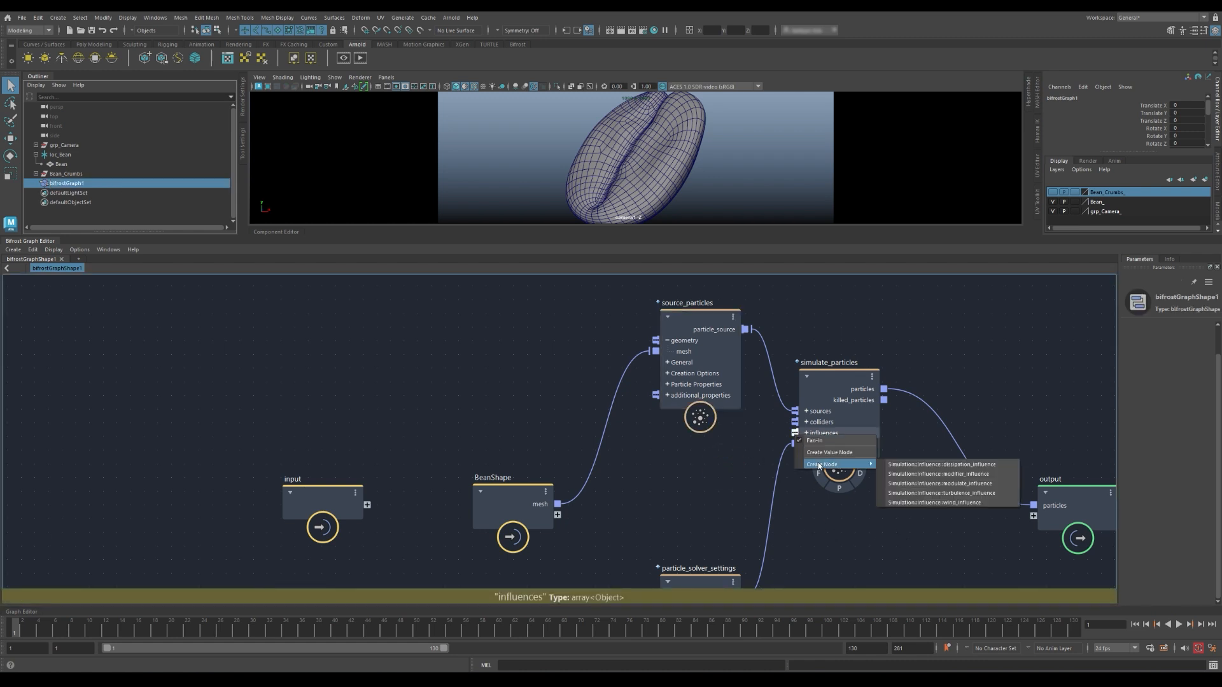
left_click(969, 493)
- Arrange the turbulence_influence node between source_particles and particle_solver_settings, and move BeanShape up beside source_particles
middle_click_drag(857, 552, 894, 453, "alt")
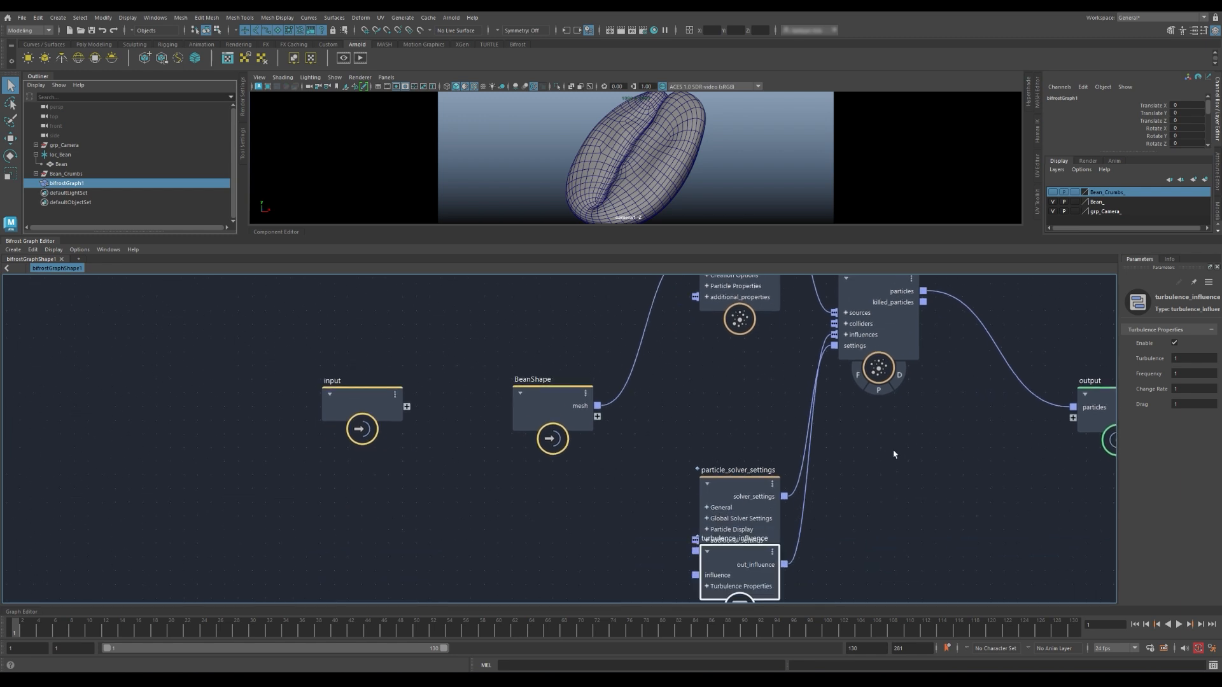
left_click_drag(737, 569, 687, 405)
middle_click_drag(780, 413, 789, 486, "alt")
left_click_drag(568, 471, 541, 355)
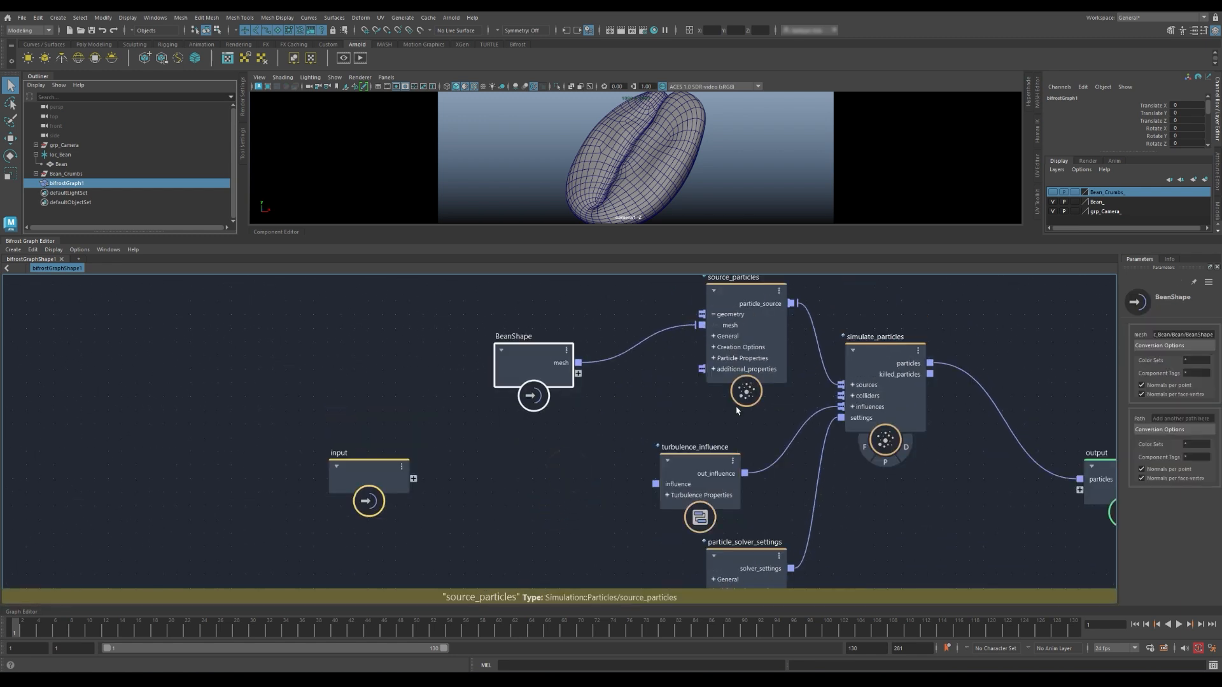
left_click_drag(708, 499, 698, 469)
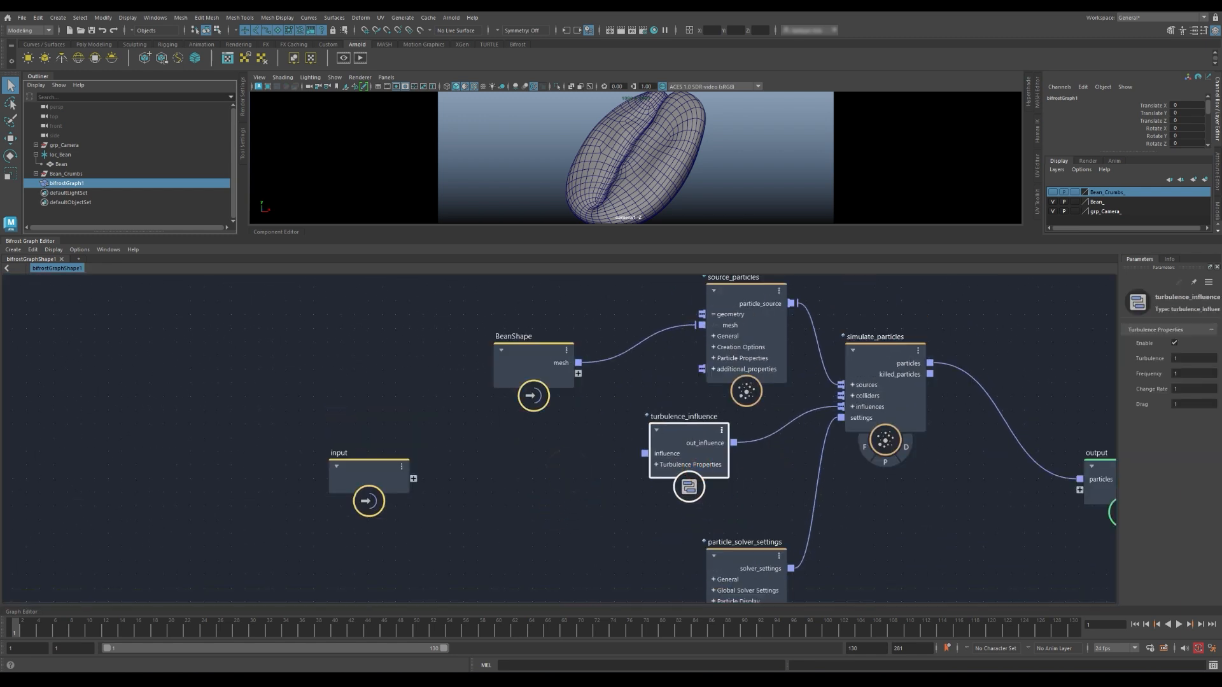
- Set the turbulence_influence turbulence to 8 and play the simulation to check the effect
type("8")
key("Return")
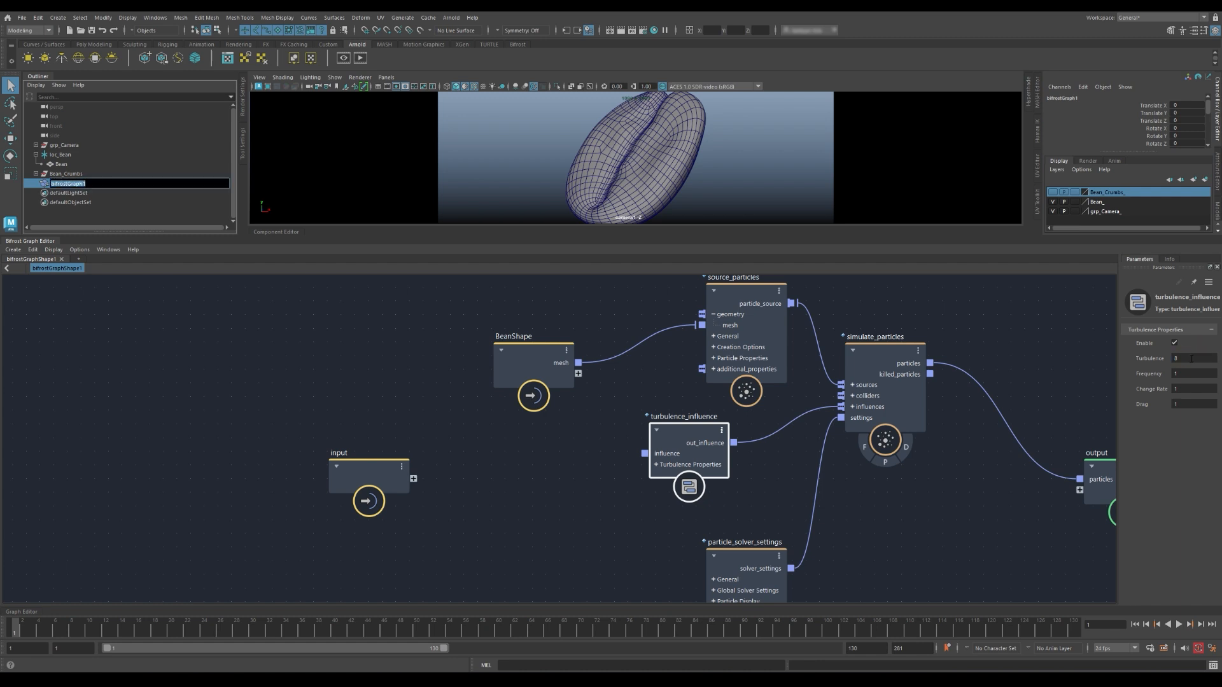
left_click(1179, 624)
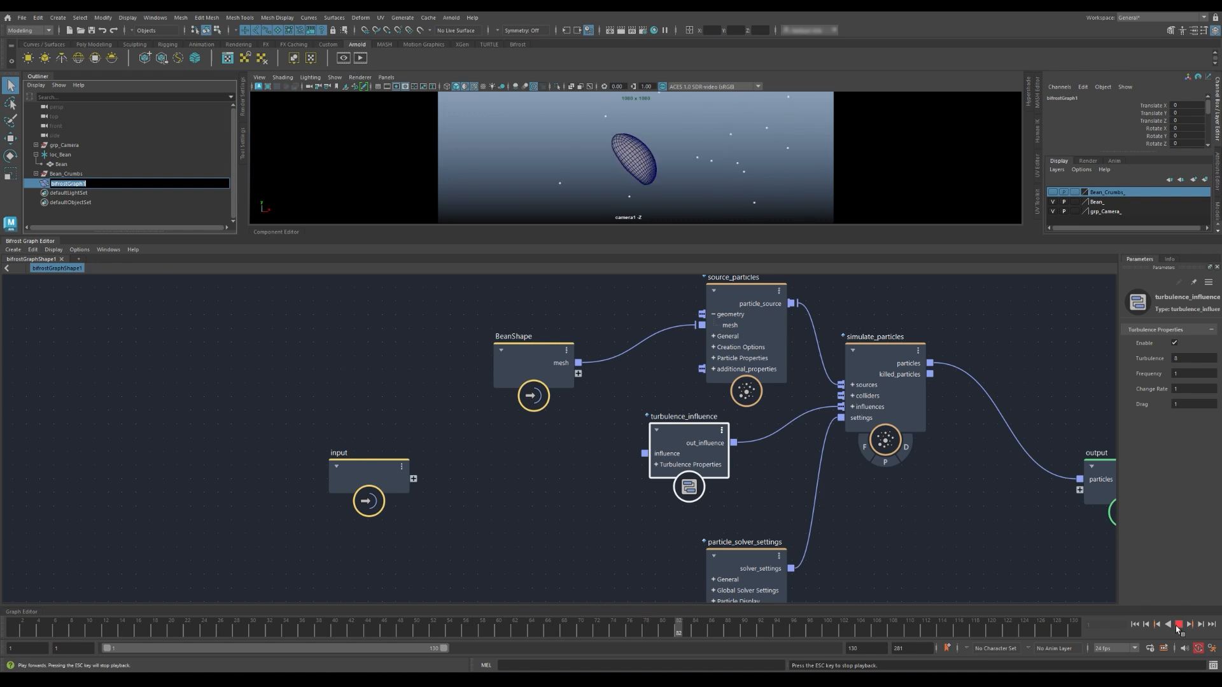
left_click(1178, 624)
- Insert a drag_influence node into the connection between turbulence_influence and simulate_particles
left_click(769, 437)
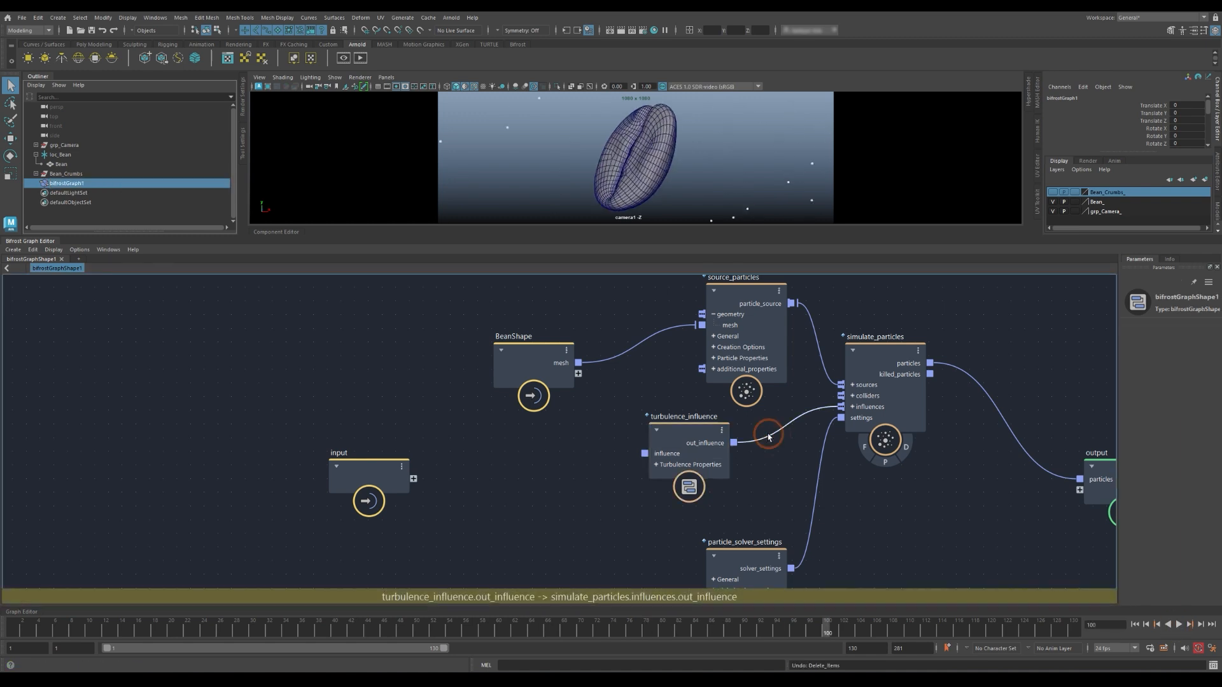
key("Tab")
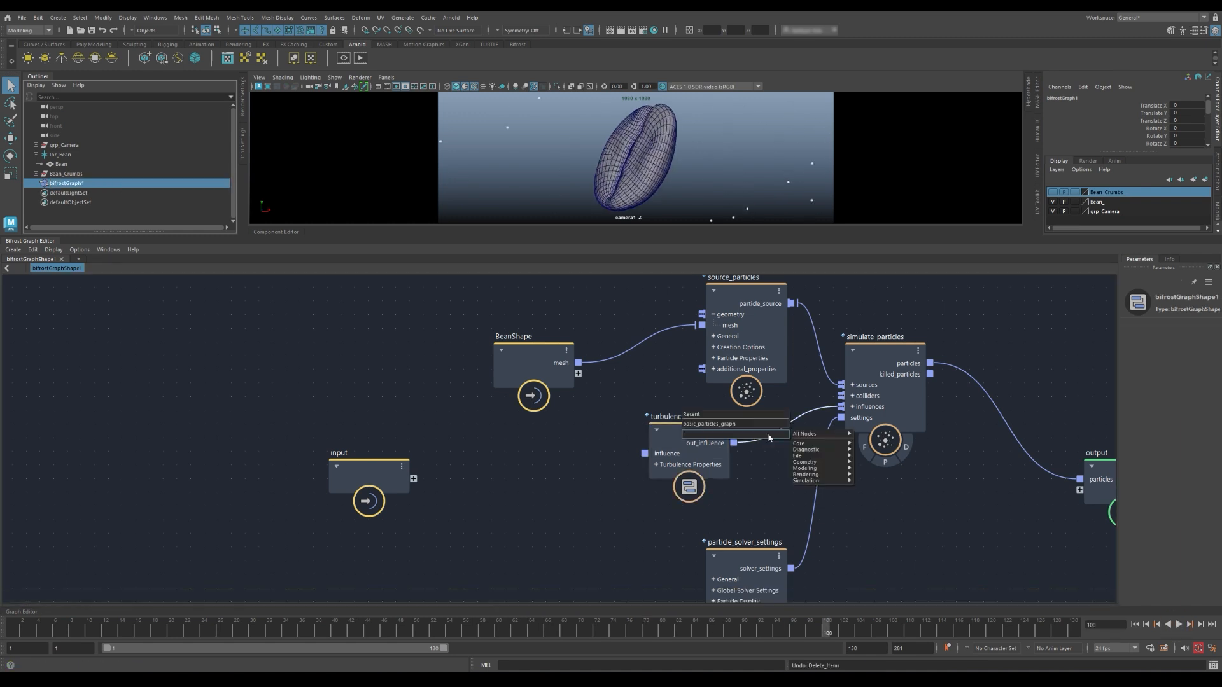
type("drage")
key("BackSpace")
left_click(722, 444)
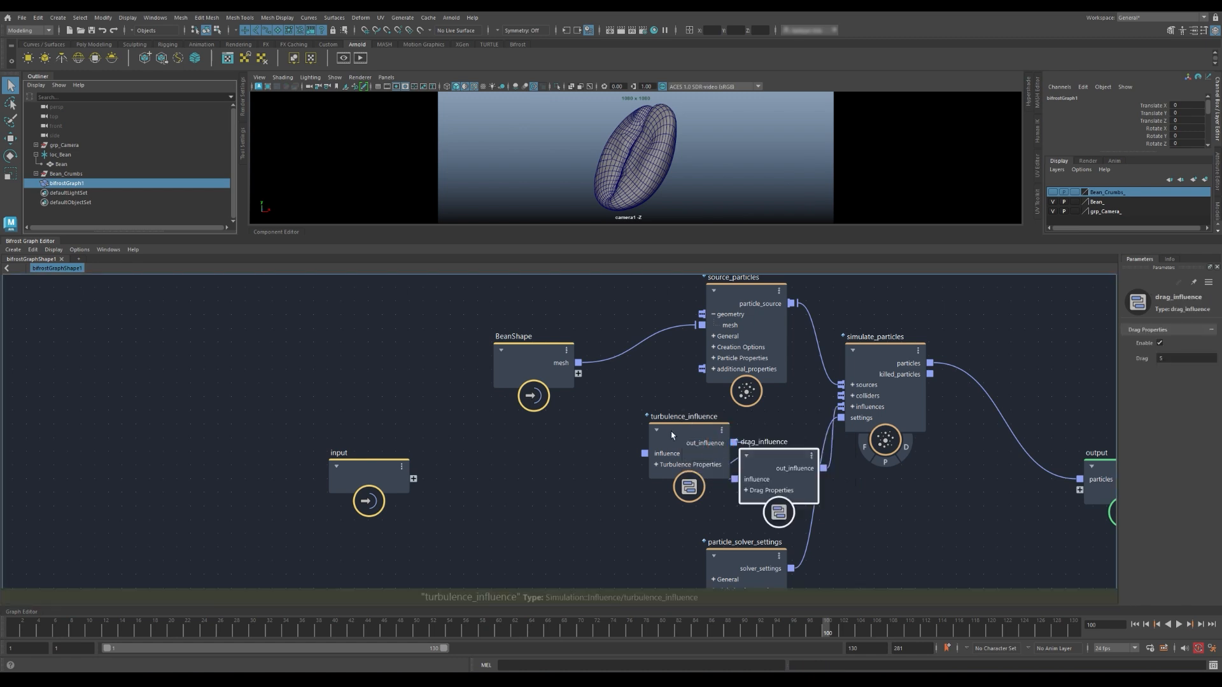
- Place drag_influence between turbulence_influence and simulate_particles, set its Drag to 1, and play the simulation from the start
left_click_drag(783, 464, 724, 447)
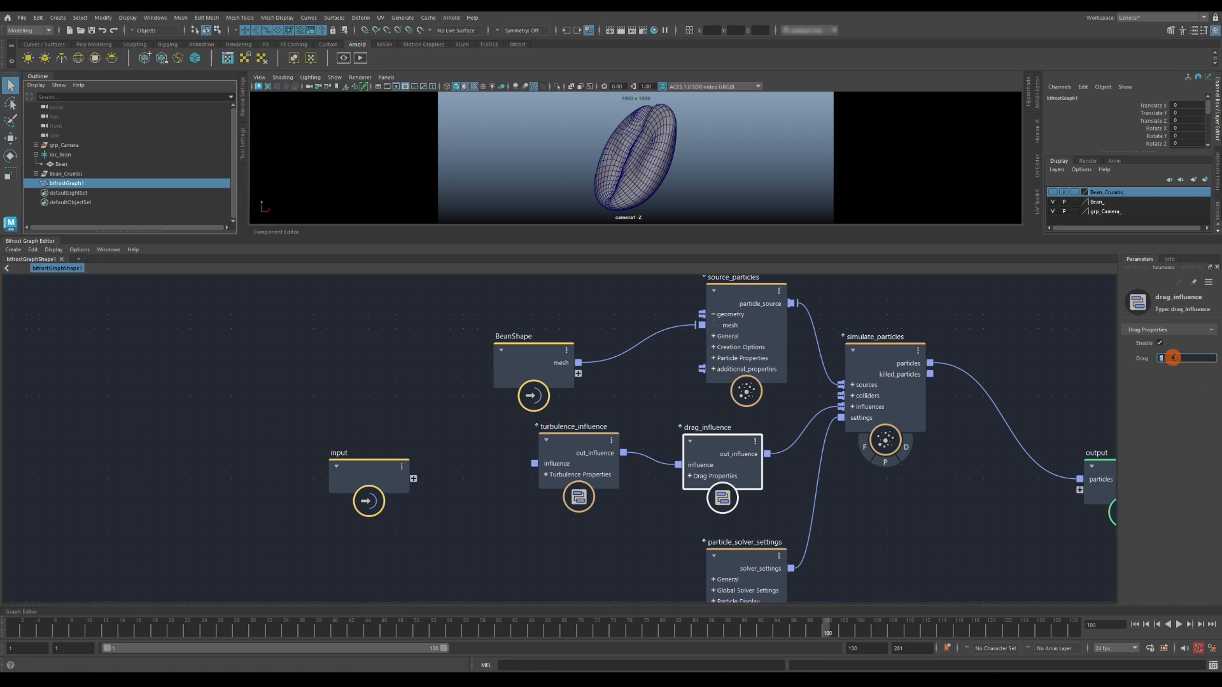
type("1")
key("Return")
left_click(1136, 624)
left_click(1179, 624)
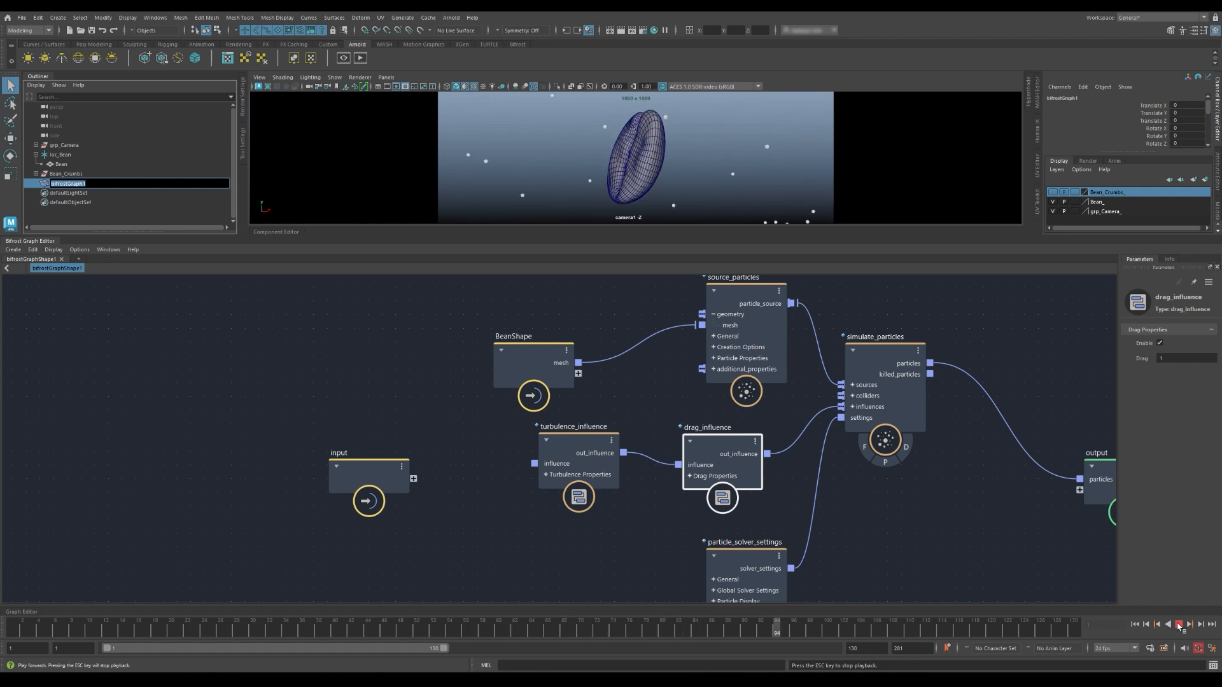
left_click(937, 508)
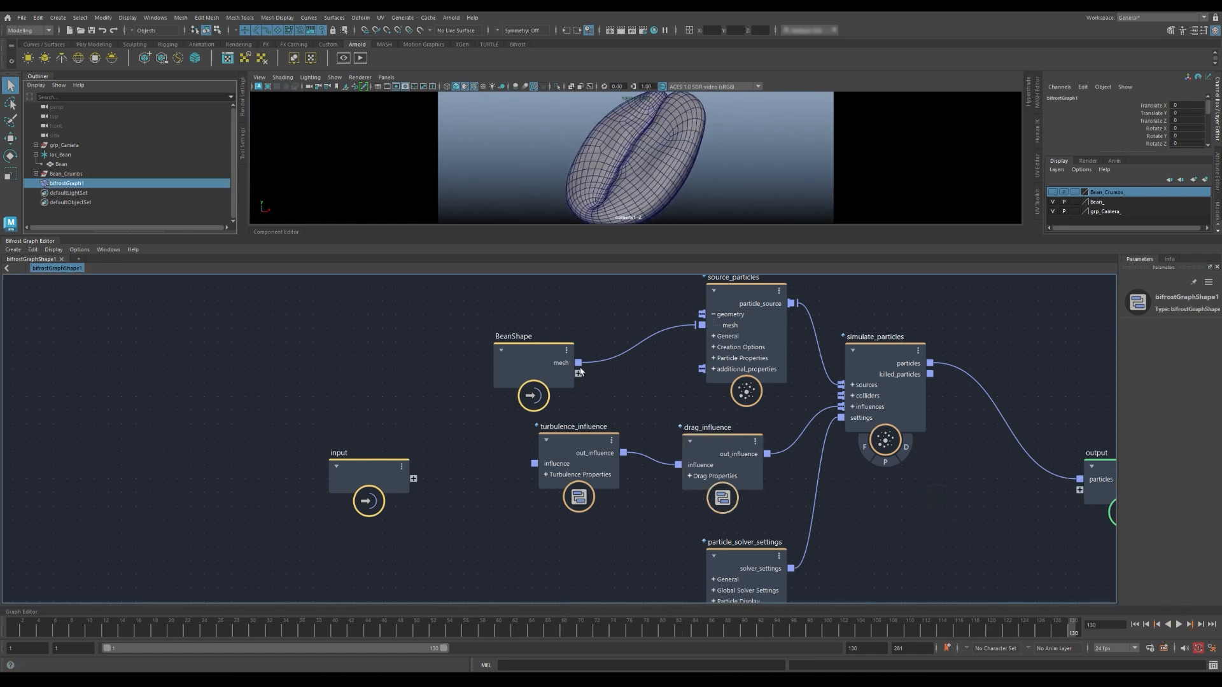
- Tidy the graph by moving turbulence_influence, drag_influence and particle_solver_settings into a compact group beneath source_particles
right_click_drag(912, 419, 767, 402, "alt")
left_click_drag(681, 380, 582, 367)
left_click_drag(814, 341, 797, 331)
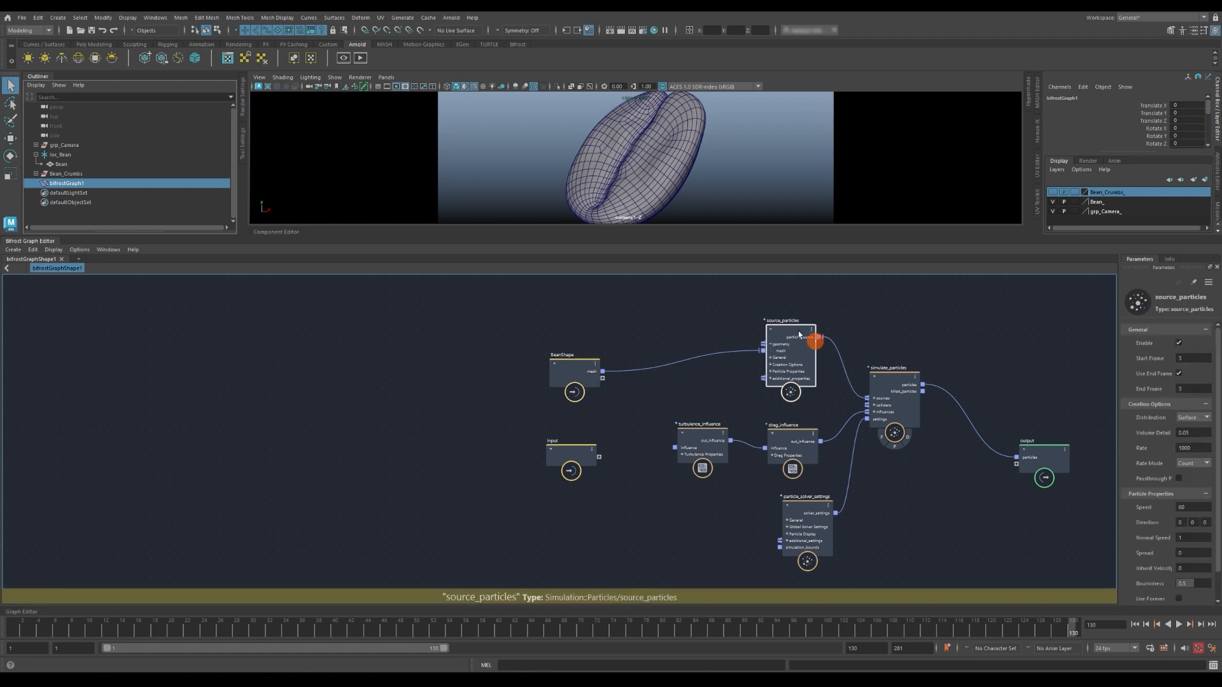
left_click_drag(785, 434, 793, 414)
left_click_drag(699, 435, 728, 415)
left_click_drag(808, 511, 798, 486)
- Create a backdrop around the source, influence, solver settings and simulate nodes, name it particle_A and colour it red
left_click_drag(702, 294, 931, 557)
right_click(887, 311)
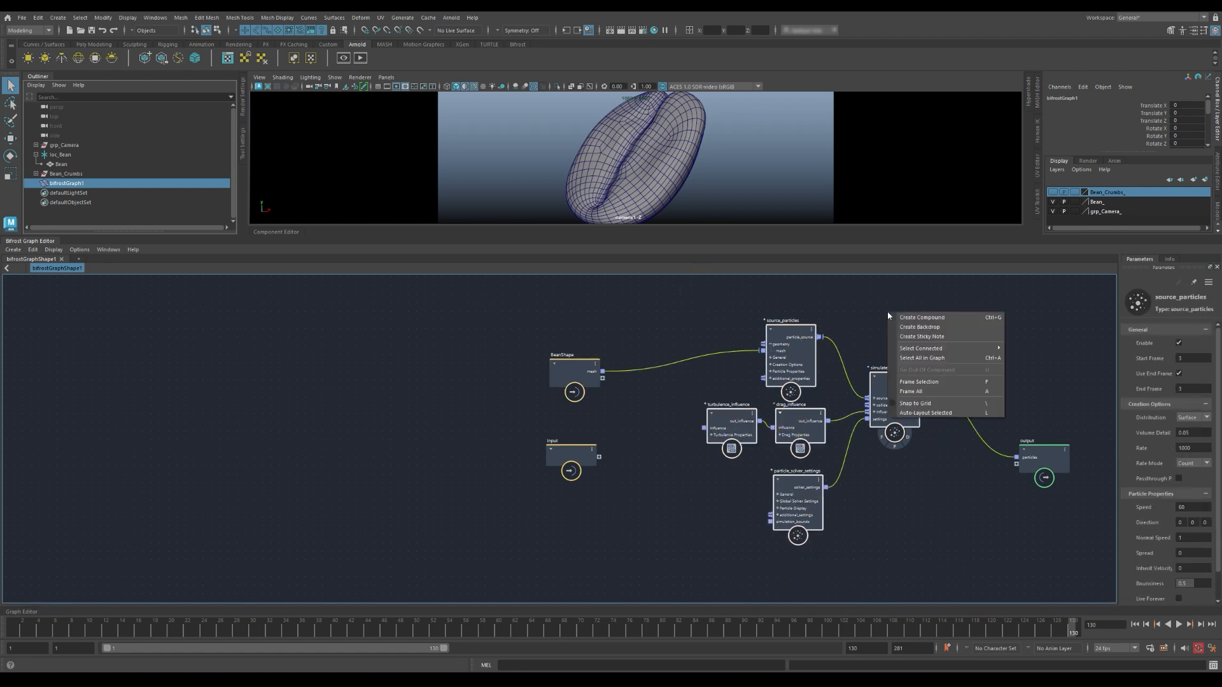
left_click(930, 326)
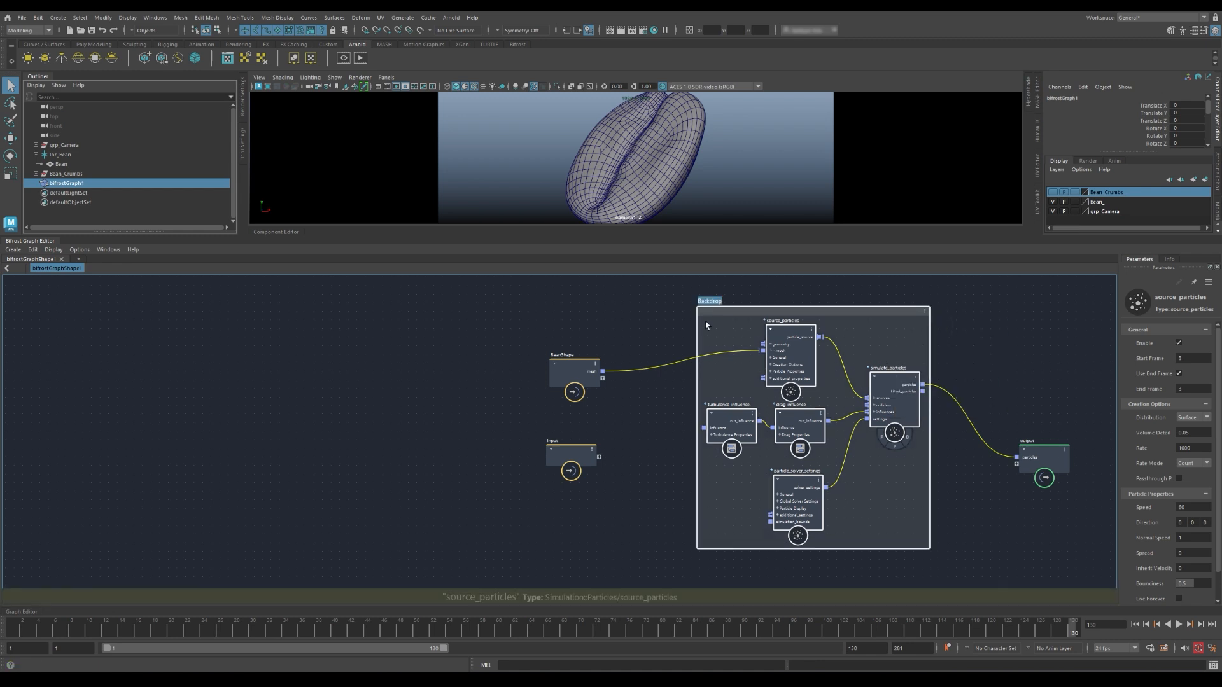
type("article_A")
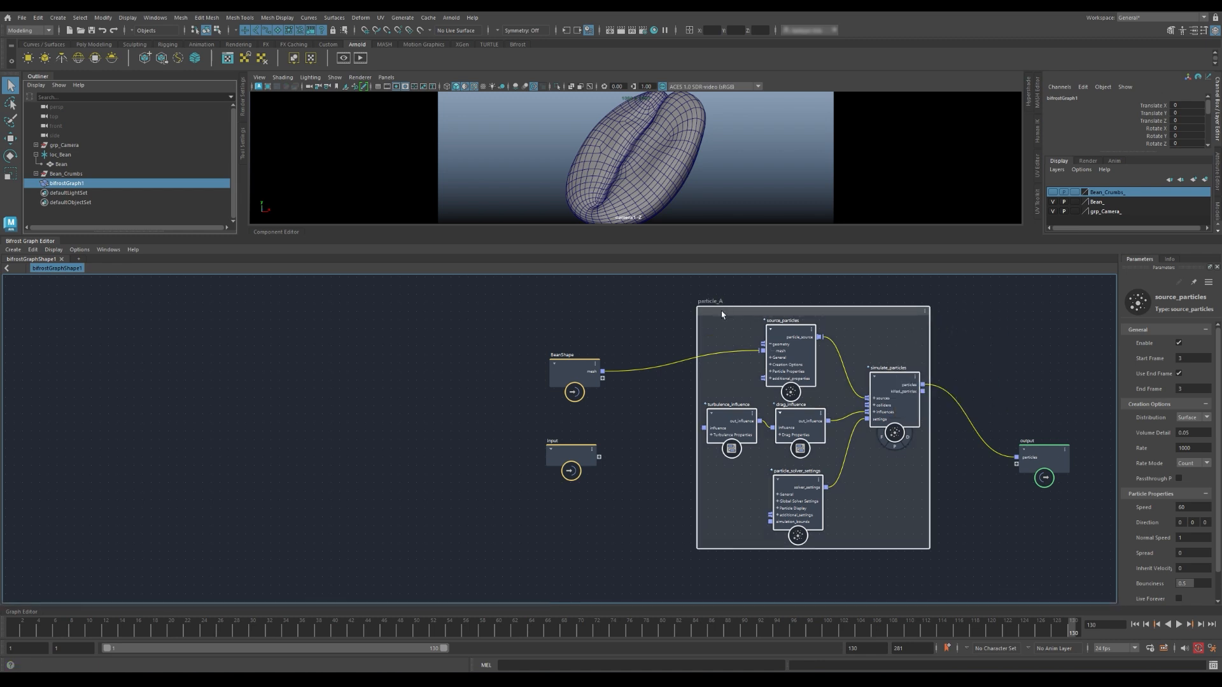
right_click(721, 311)
left_click(737, 325)
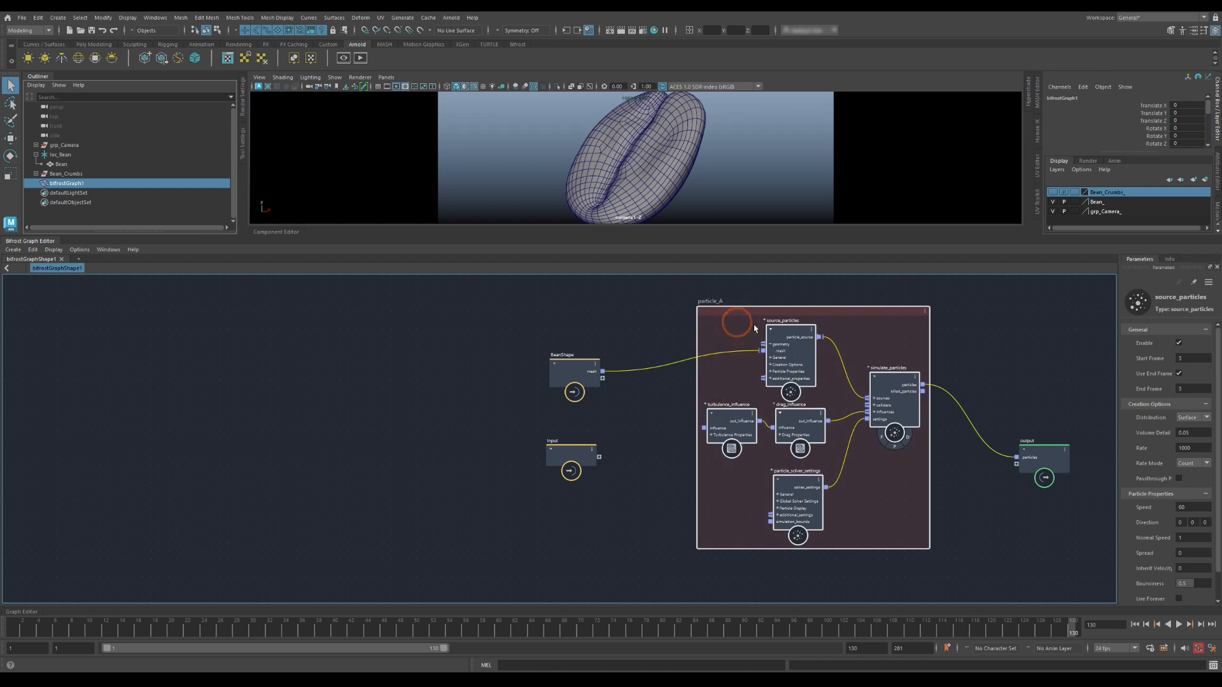
- Move the output node well to the right of the particle_A backdrop to free up space
scroll(744, 318, "up", 4)
key("a")
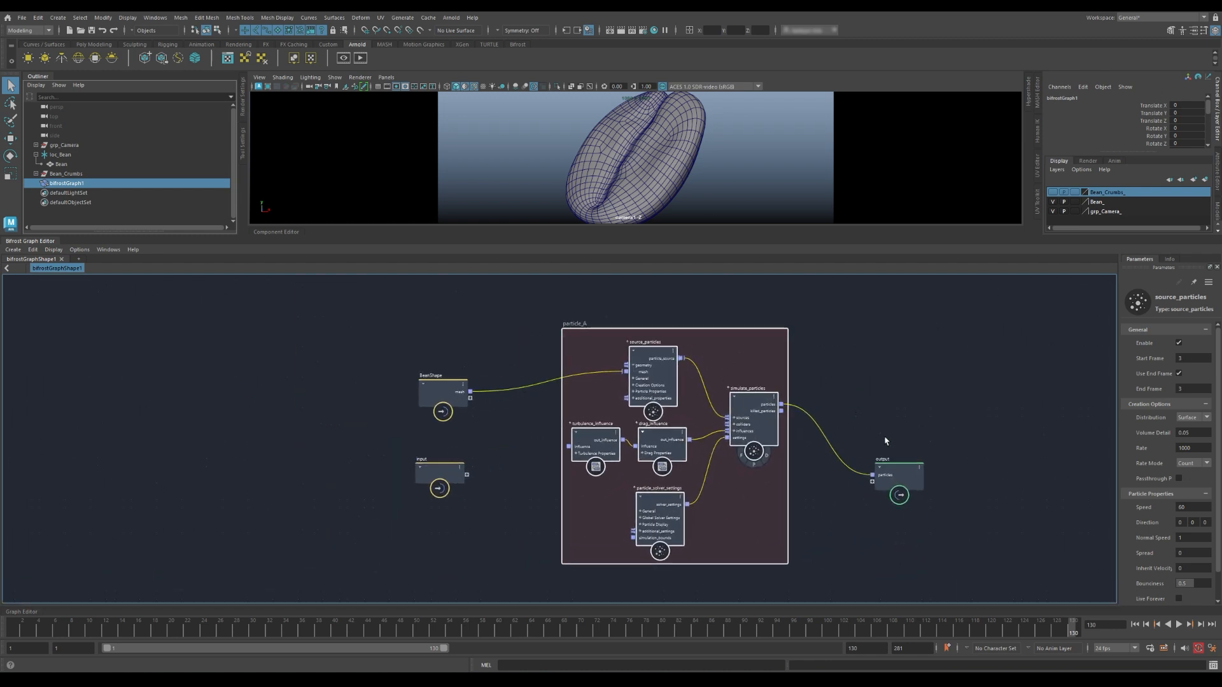
left_click_drag(900, 469, 1082, 408)
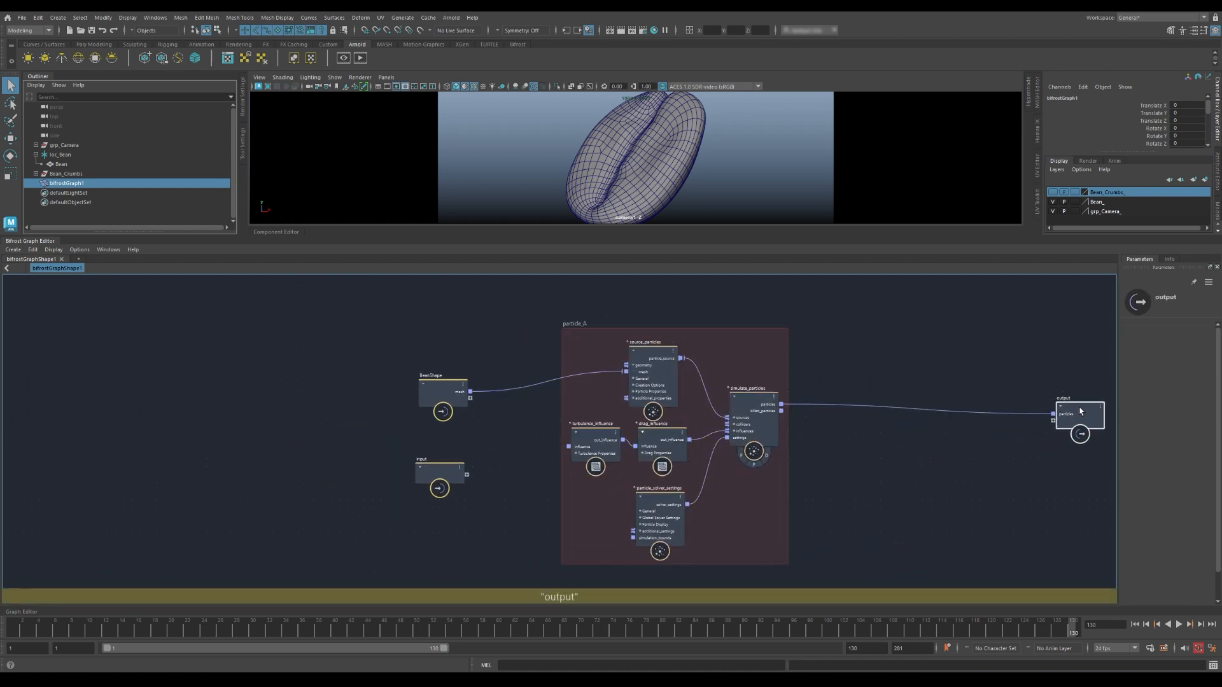
left_click(890, 347)
- Duplicate the particle_A backdrop with its nodes, place the copy beside the original, and shift the output node clear of it
left_click_drag(559, 297, 840, 607)
left_click(895, 452)
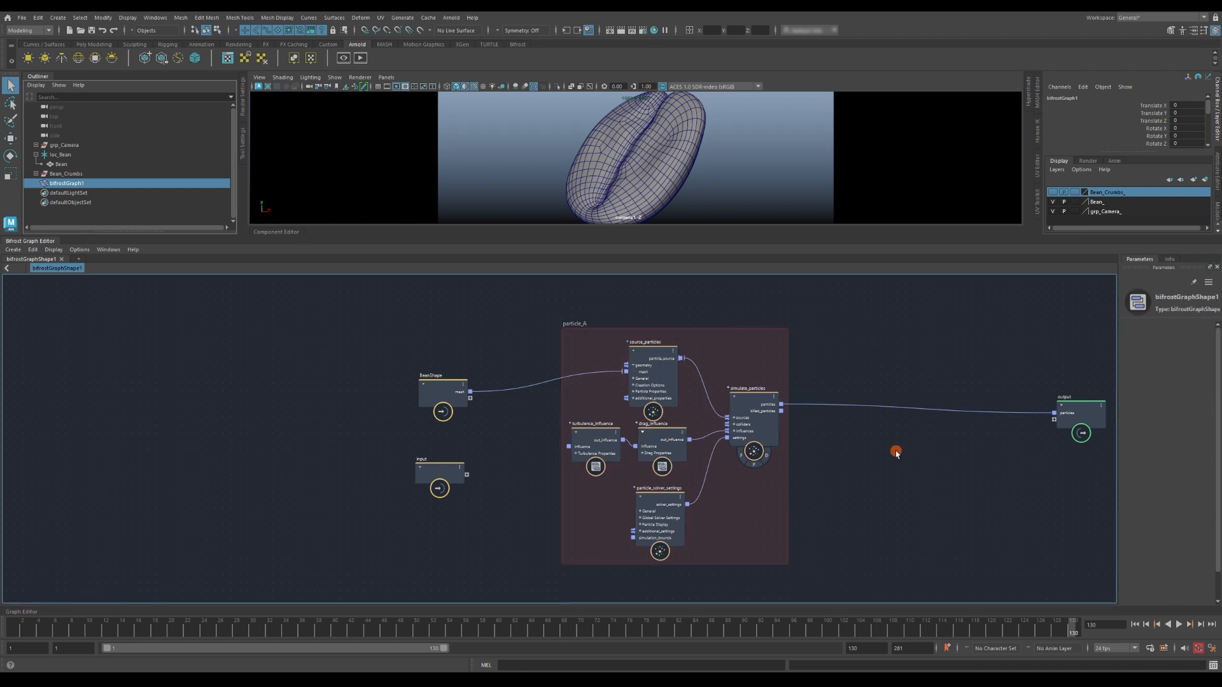
key("ctrl+v")
left_click_drag(844, 451, 840, 333)
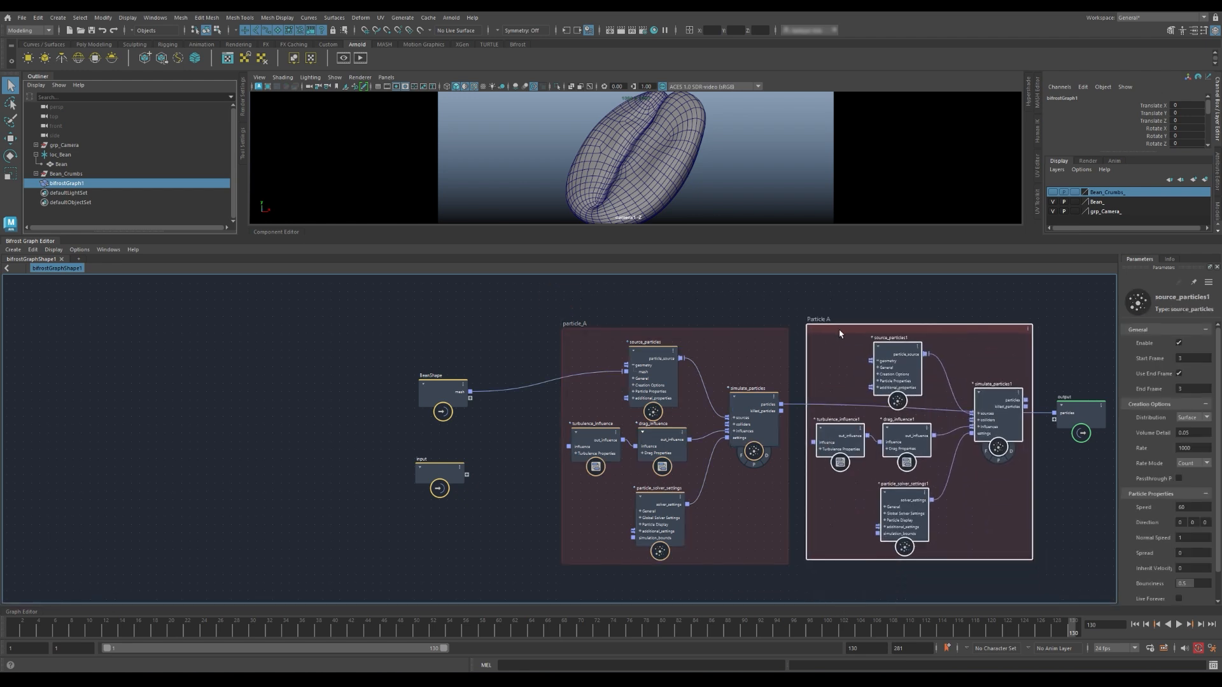
scroll(844, 350, "up", 3)
middle_click_drag(844, 351, 616, 333)
left_click_drag(944, 407, 1071, 406)
- Rename the duplicated backdrop as Particle B and colour it brown
left_click_drag(602, 303, 651, 312)
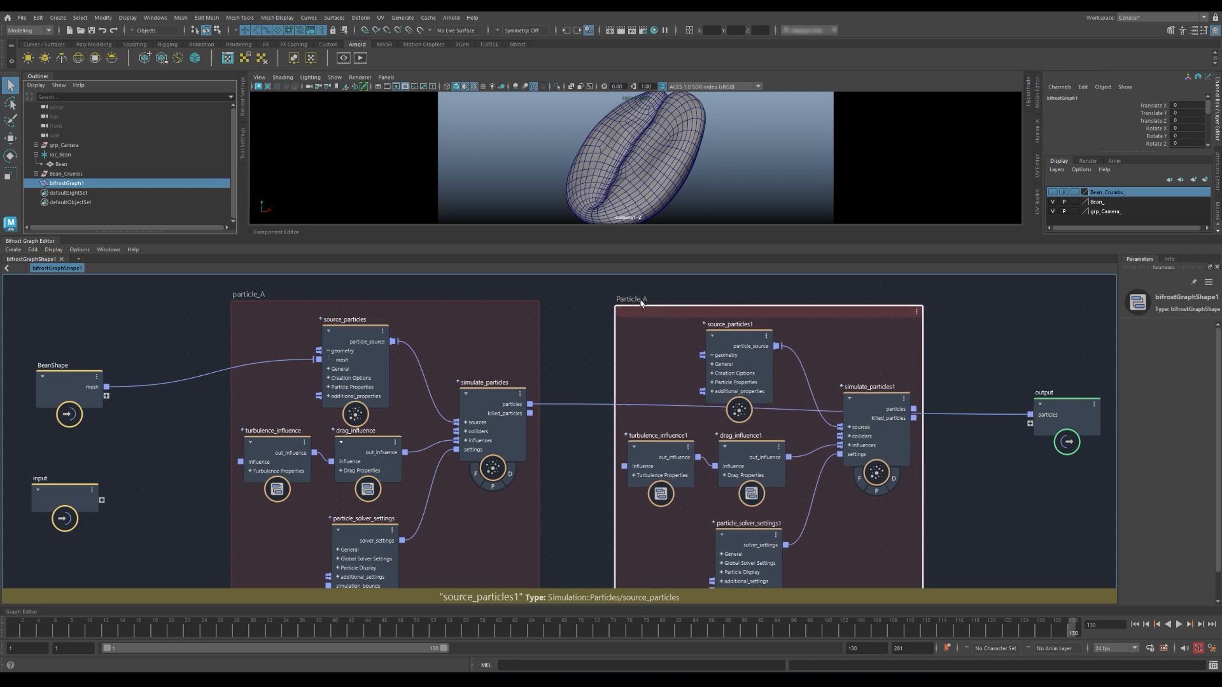
left_click(644, 298)
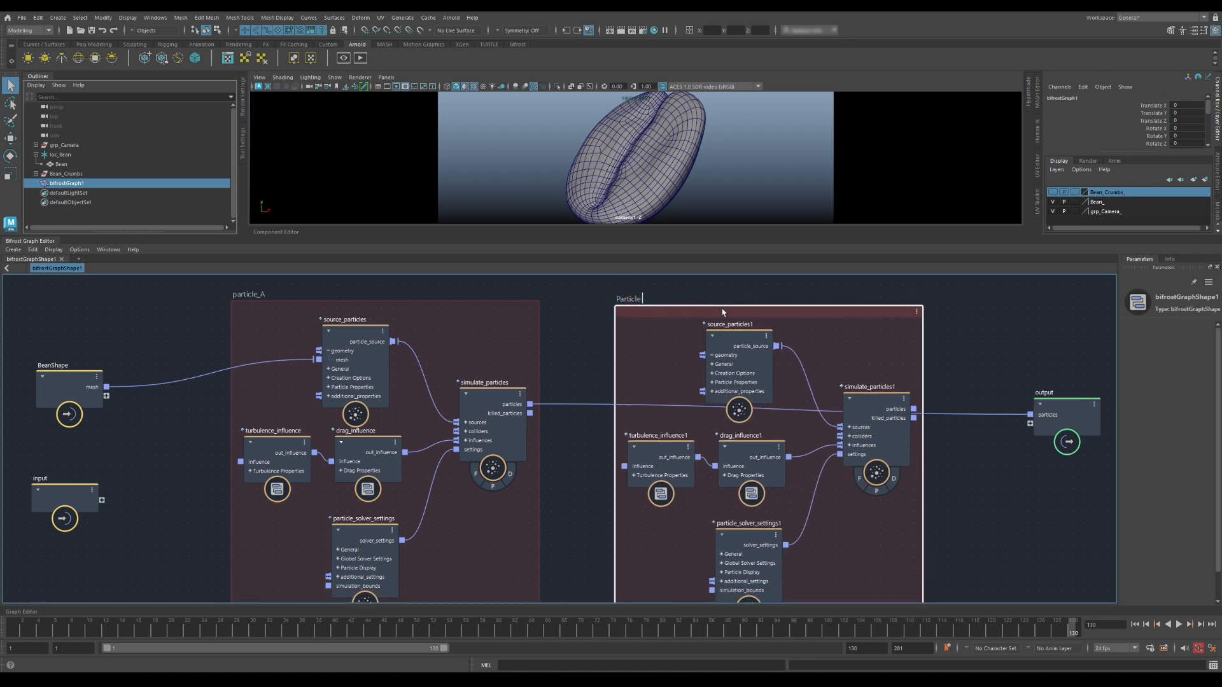
right_click(684, 316)
left_click(703, 336)
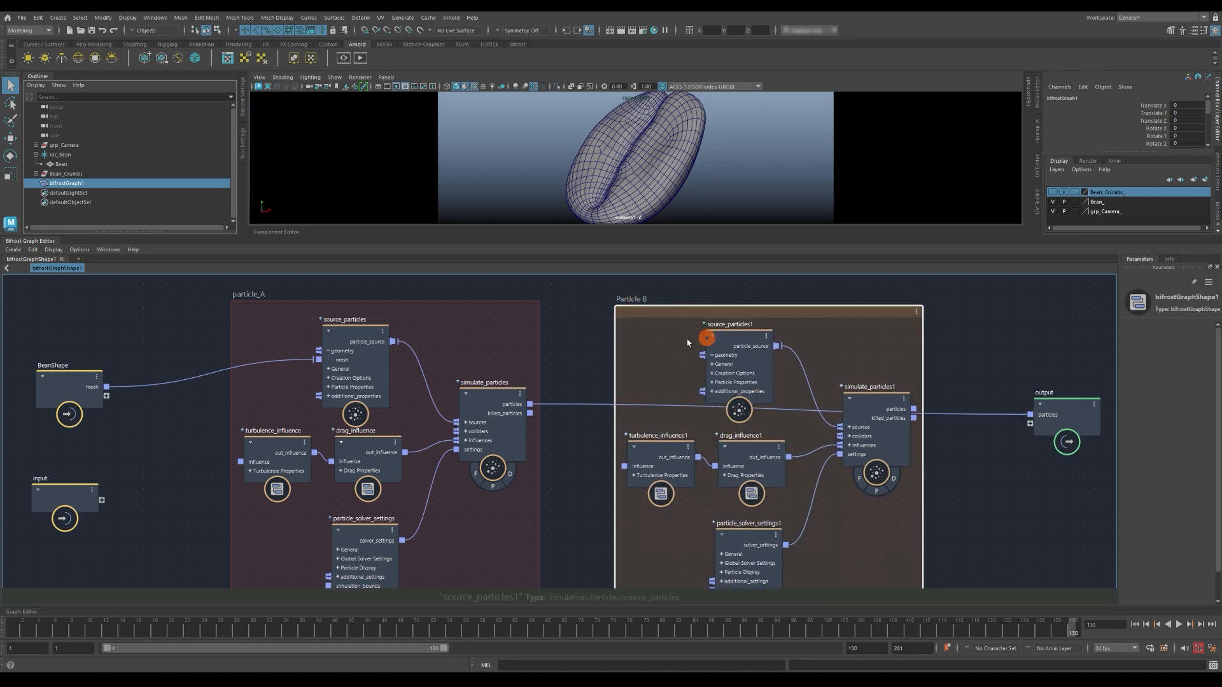
left_click(568, 358)
- Disconnect the simulate_particles particles port from the output node
left_click(575, 403)
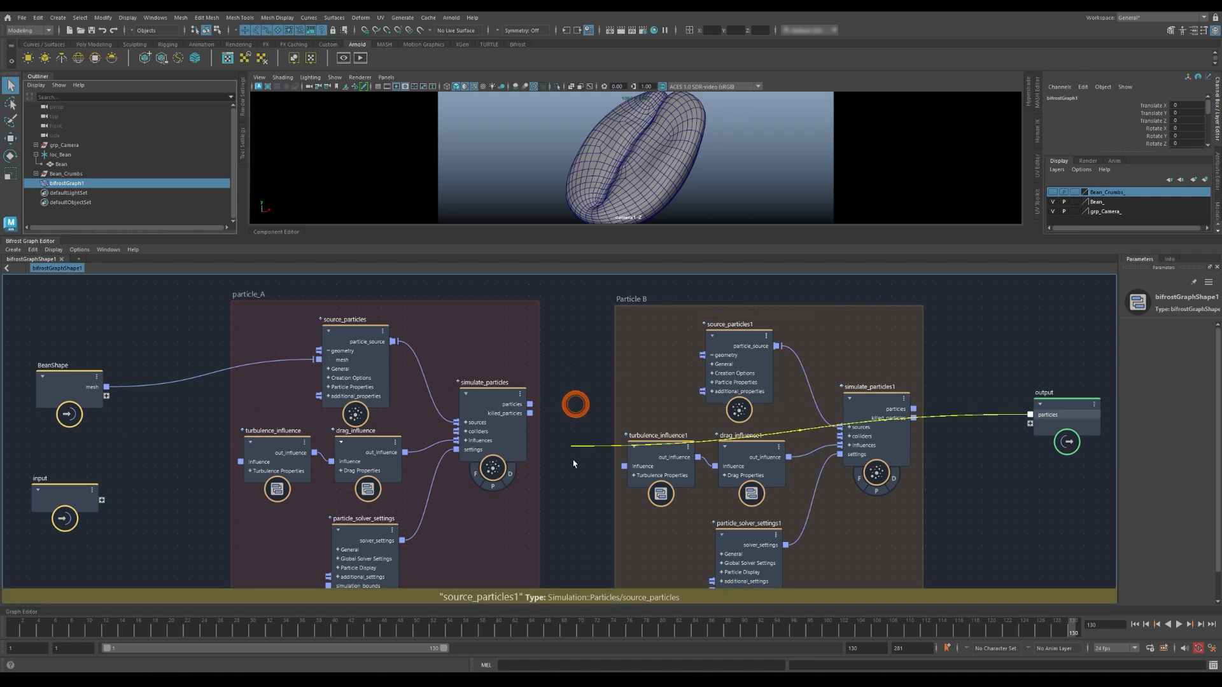
key("Delete")
scroll(917, 362, "down", 1)
middle_click_drag(917, 362, 853, 336, "alt")
scroll(853, 336, "down", 1)
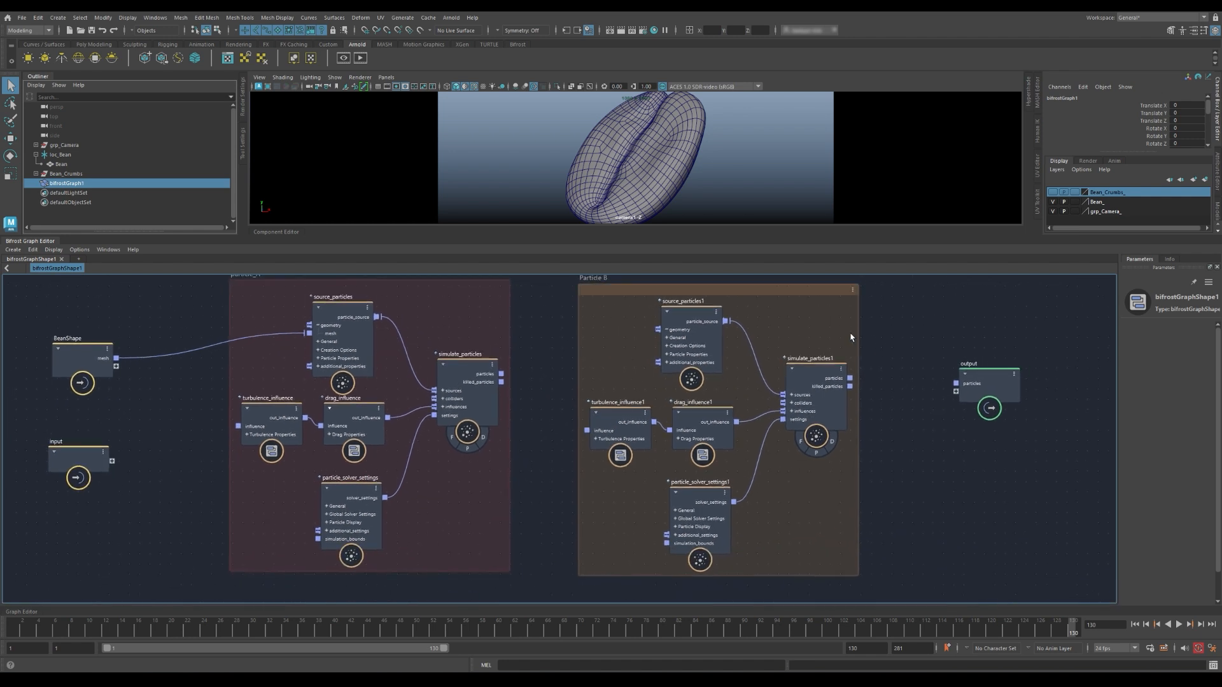
- Create a vary_source_property node and place it in the Particle B backdrop beside source_particles1
right_click(552, 333)
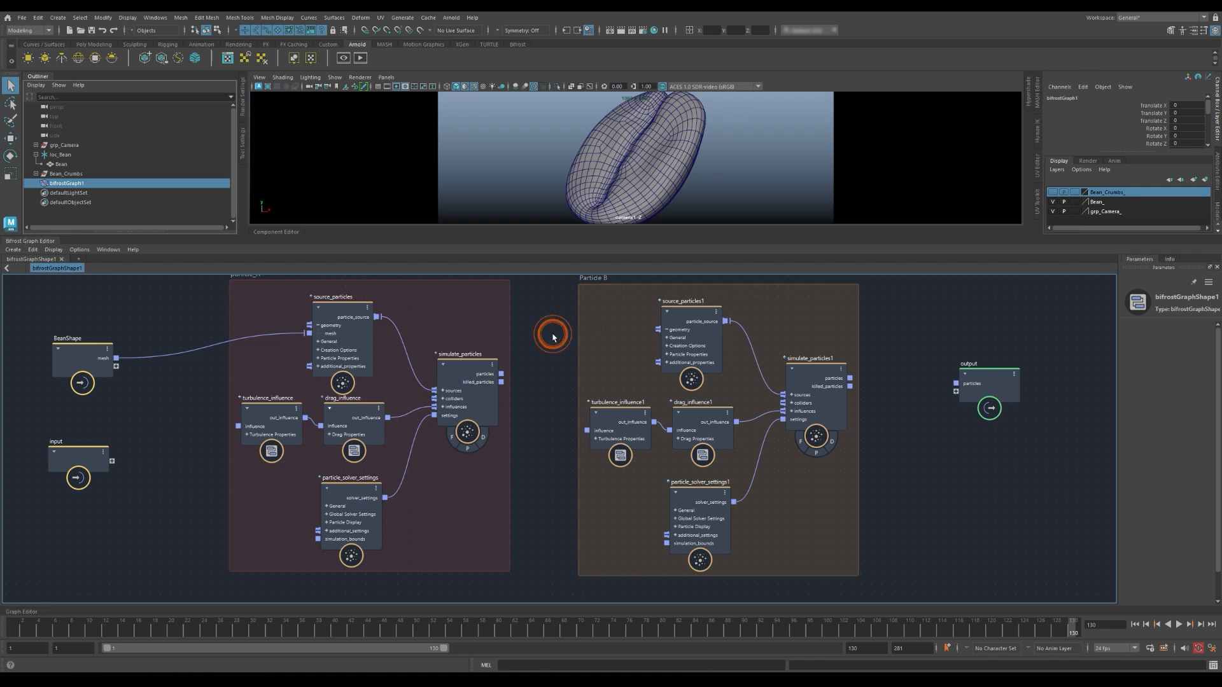
type("vary")
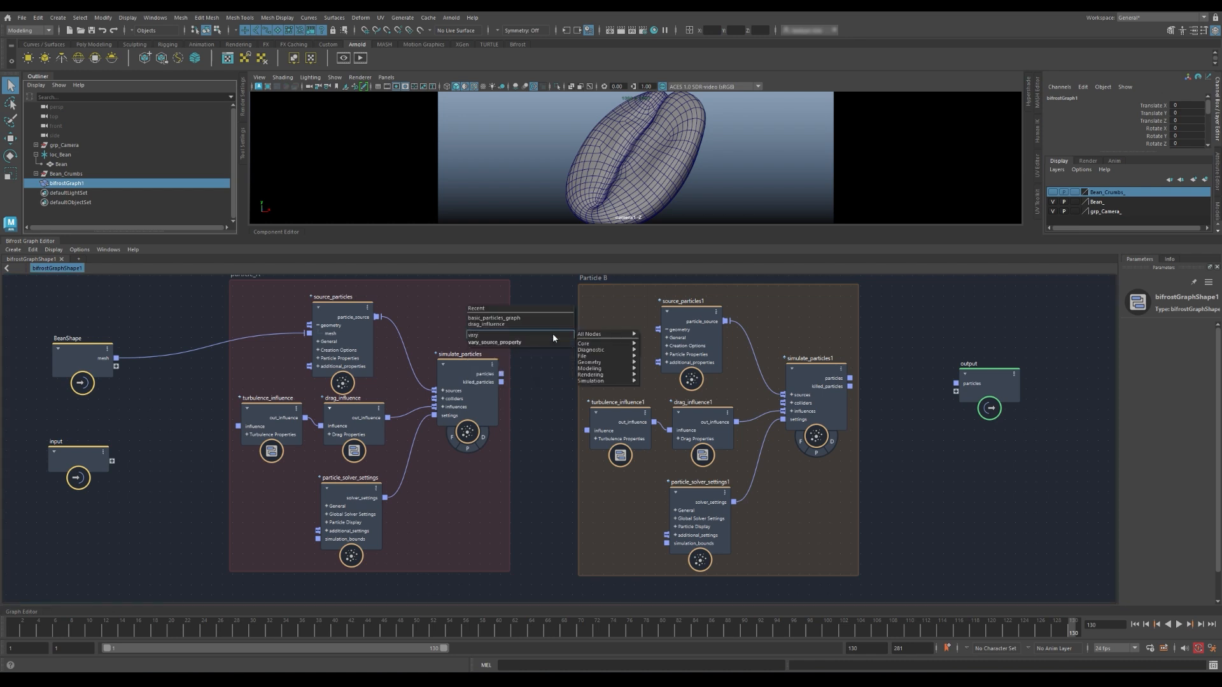
left_click(528, 343)
left_click_drag(547, 349, 588, 318)
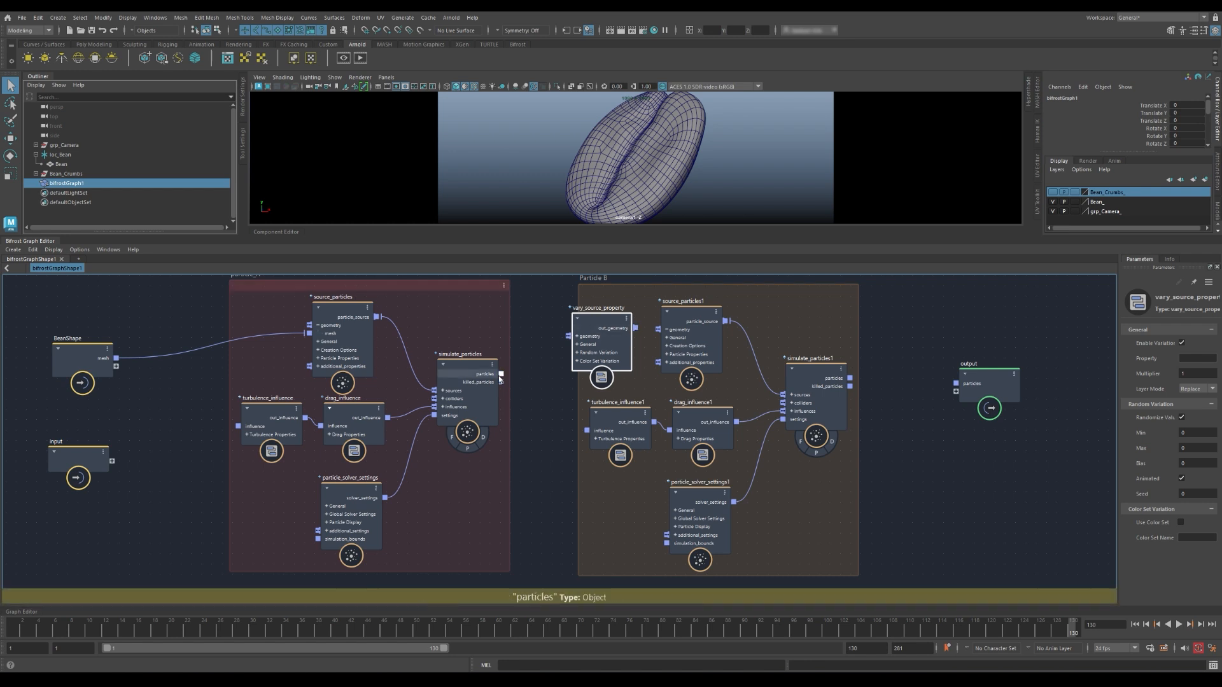
- Wire simulate_particles particles through vary_source_property into source_particles1 geometry, and connect simulate_particles1 particles to output
left_click_drag(501, 374, 708, 300)
left_click_drag(601, 313, 619, 307)
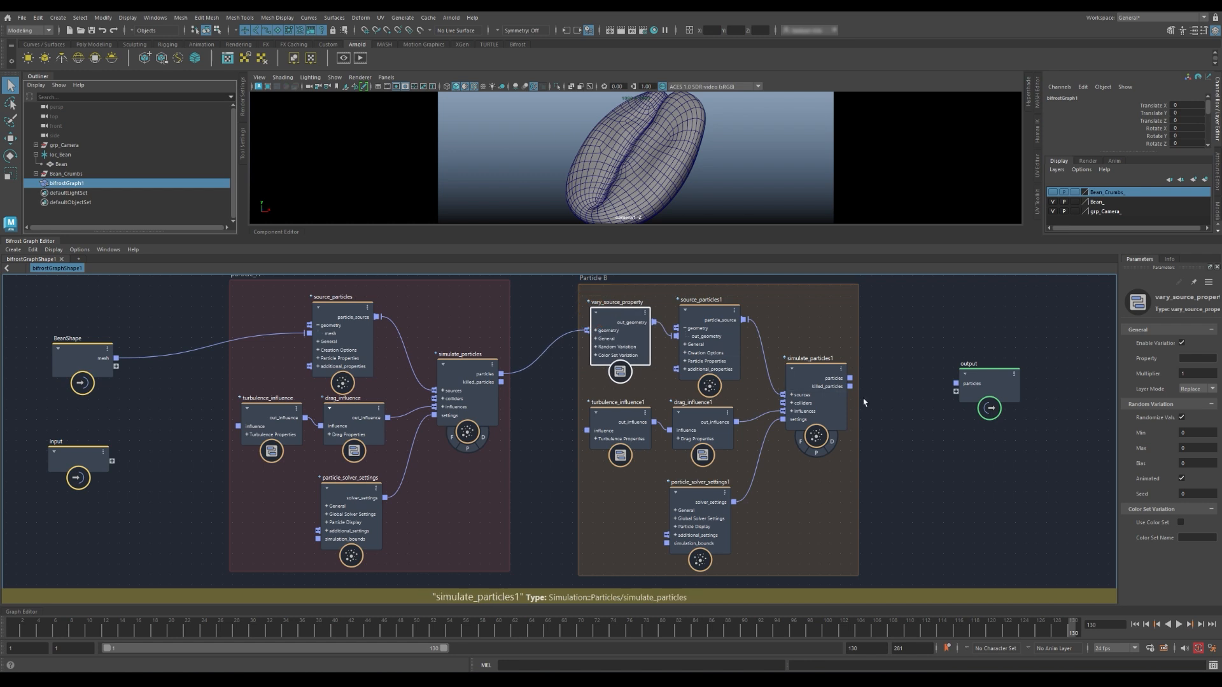
left_click_drag(849, 378, 962, 387)
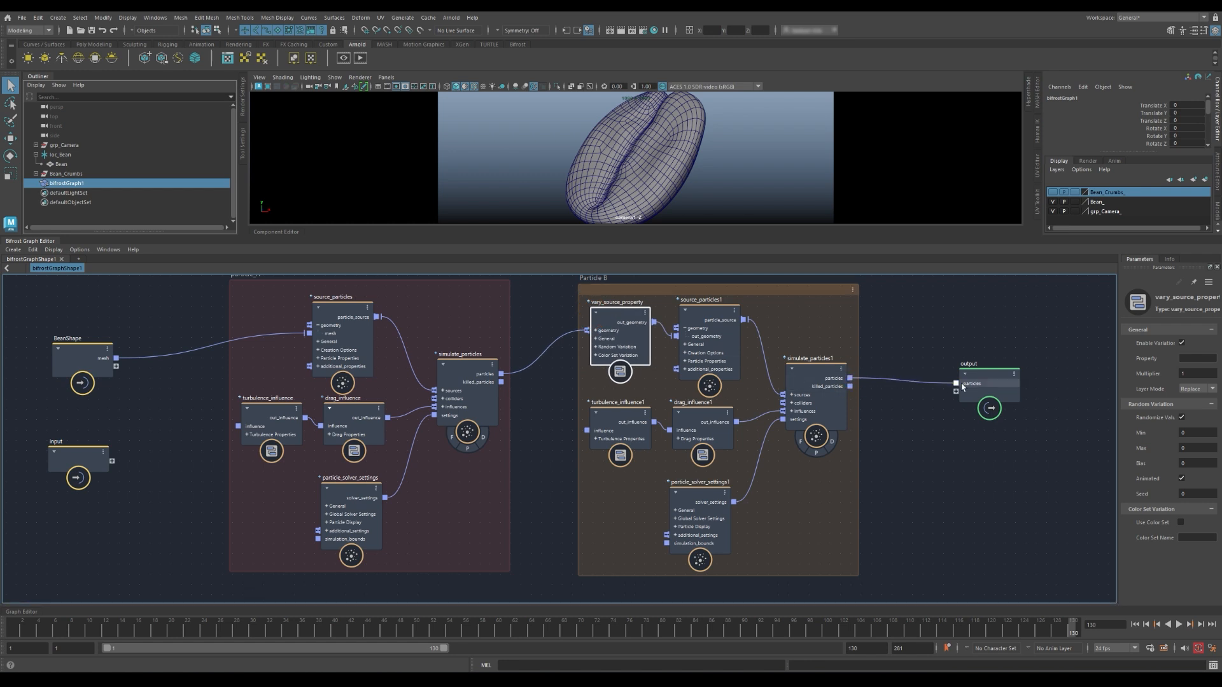
- Add a watchpoint on the simulate_particles1-to-output connection, advance from the first frame to frame 3, and move the watchpoint below the connection
right_click(883, 377)
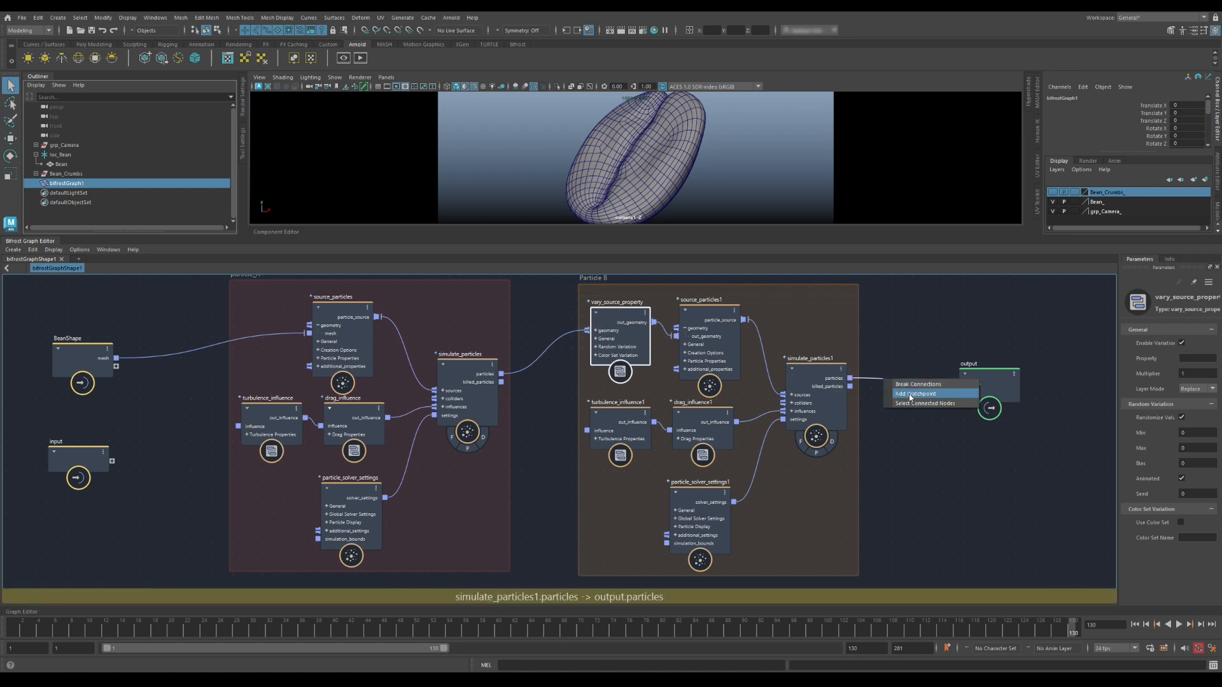
left_click(910, 394)
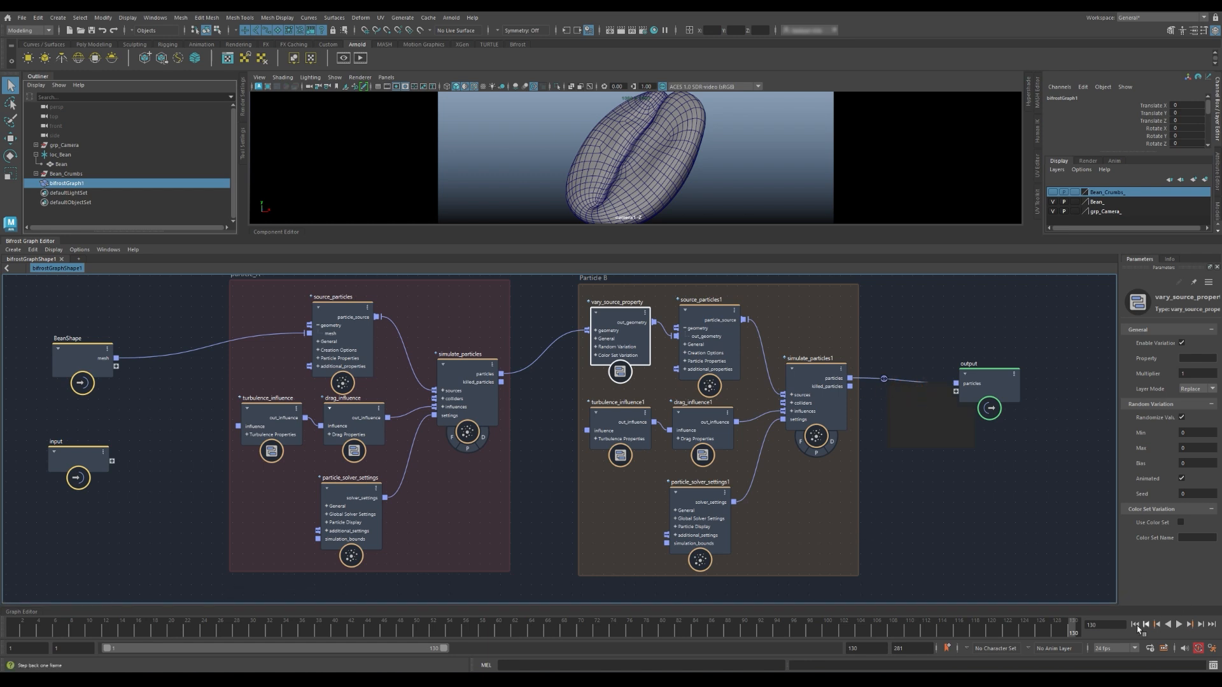
left_click(1134, 624)
left_click(1201, 625)
left_click(1201, 624)
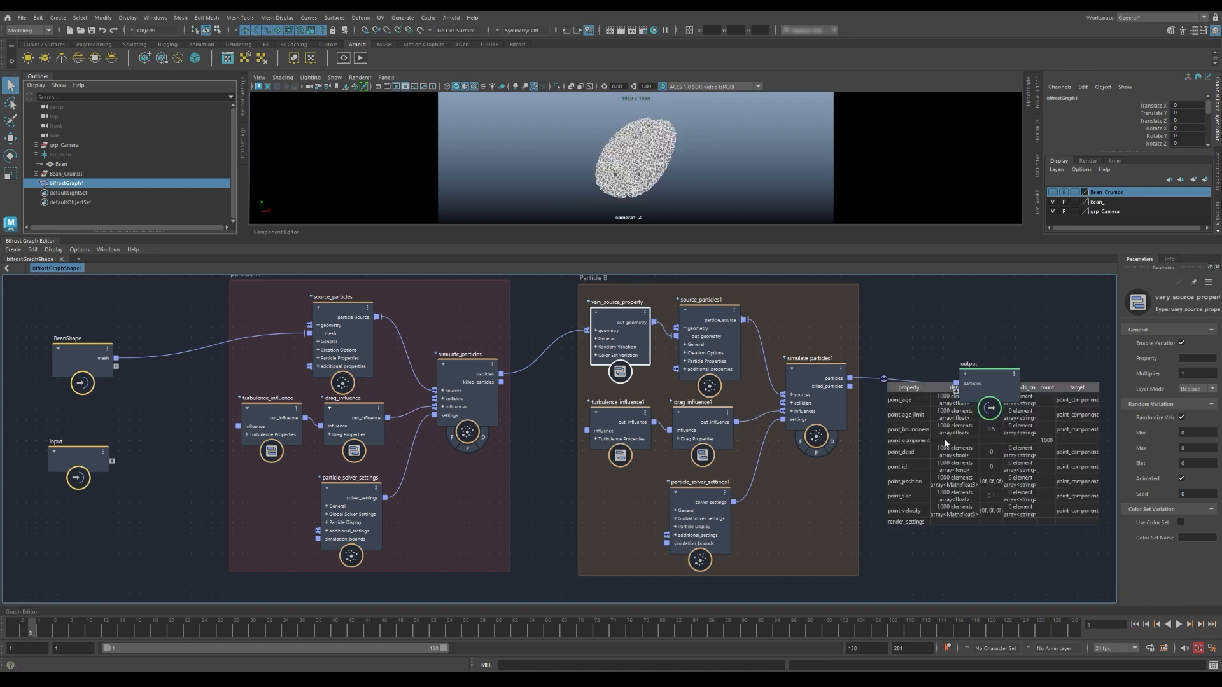
mouse_move(976, 383)
left_mouse_down()
mouse_move(980, 366)
mouse_move(978, 376)
left_mouse_up()
left_click_drag(885, 378, 877, 420)
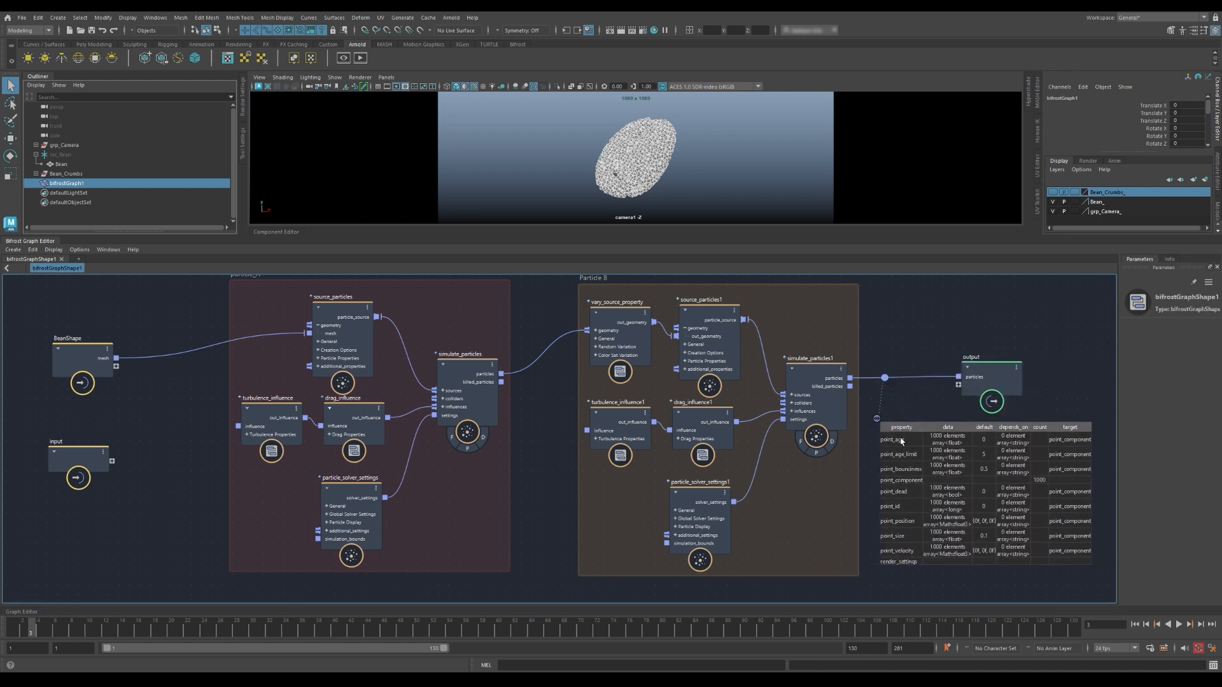
- Set the Property of vary_source_property to point_age_limit
left_click(614, 320)
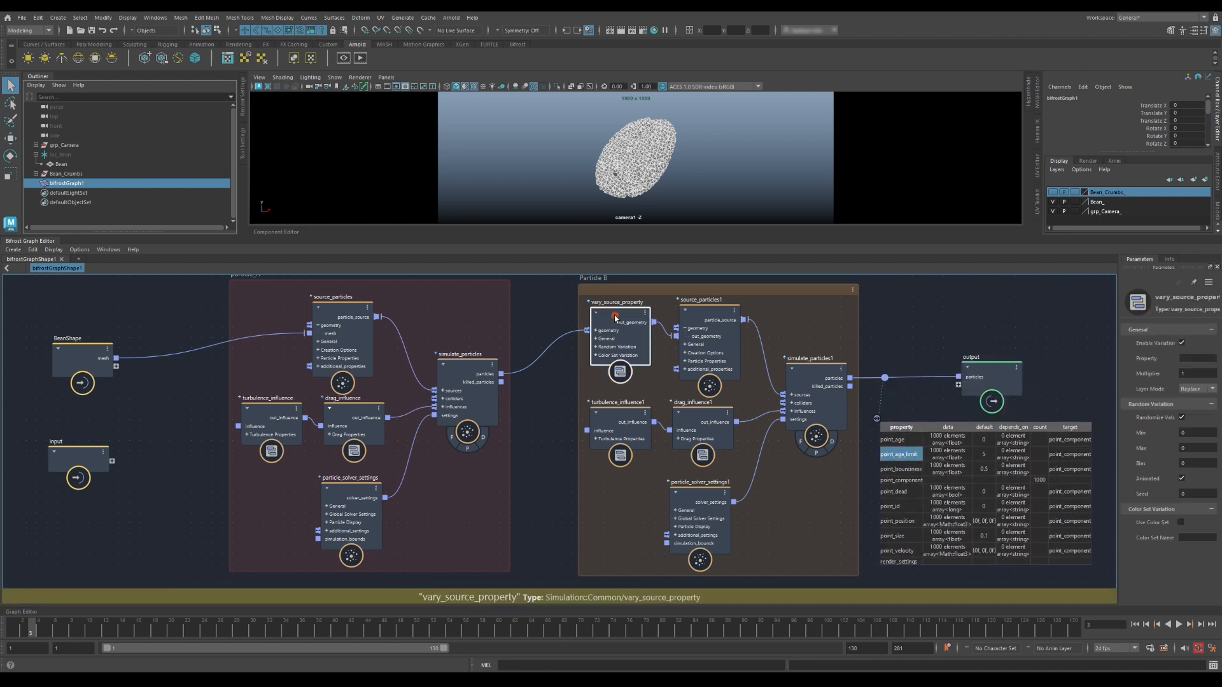
left_click(1185, 359)
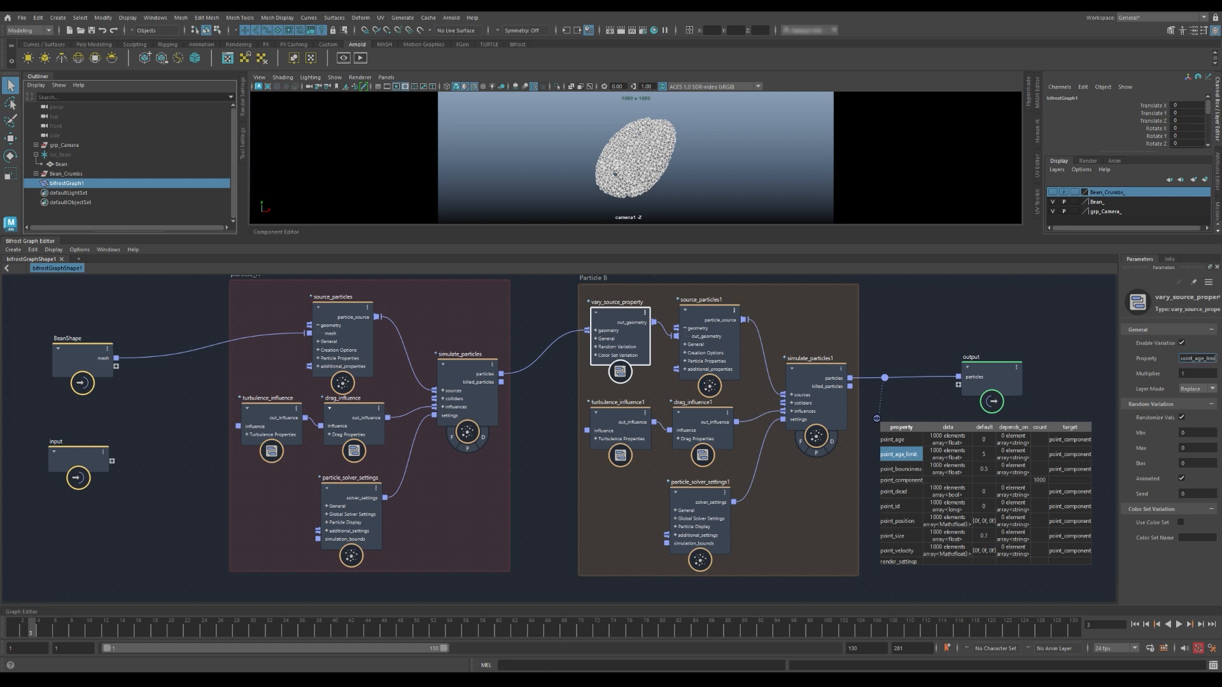
left_click(1080, 346)
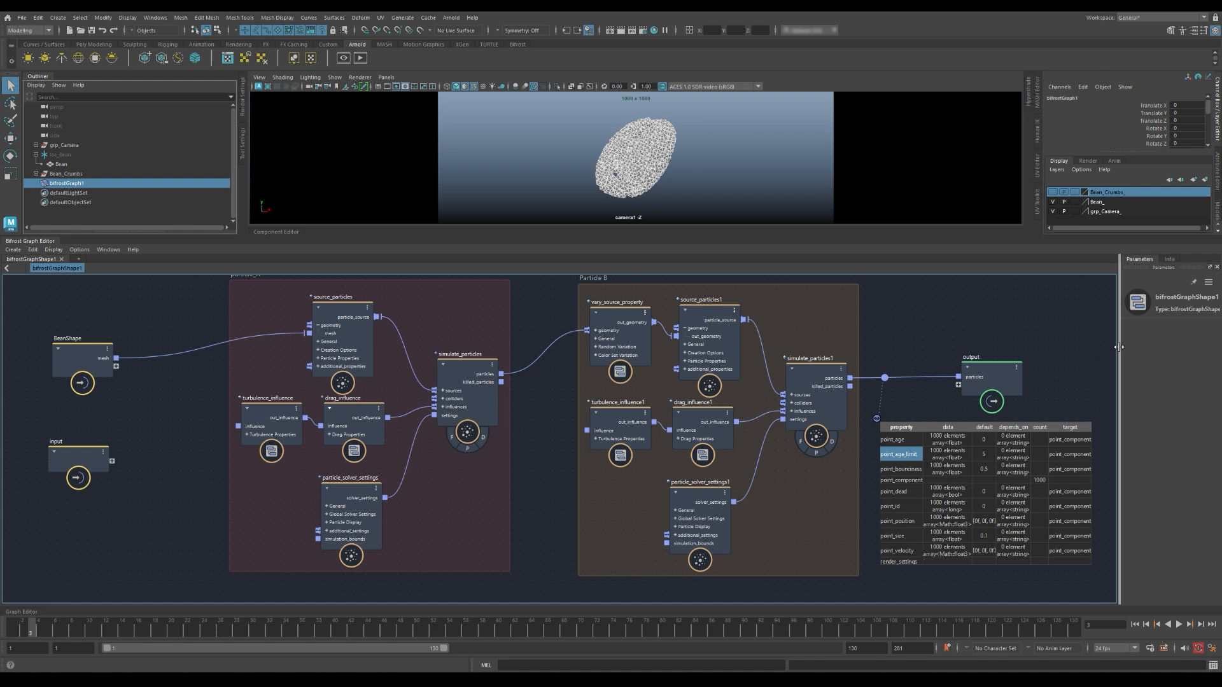
- Widen the parameter area and set the vary_source_property random variation to Min 1 and Max 2
middle_click_drag(923, 334, 756, 337, "alt")
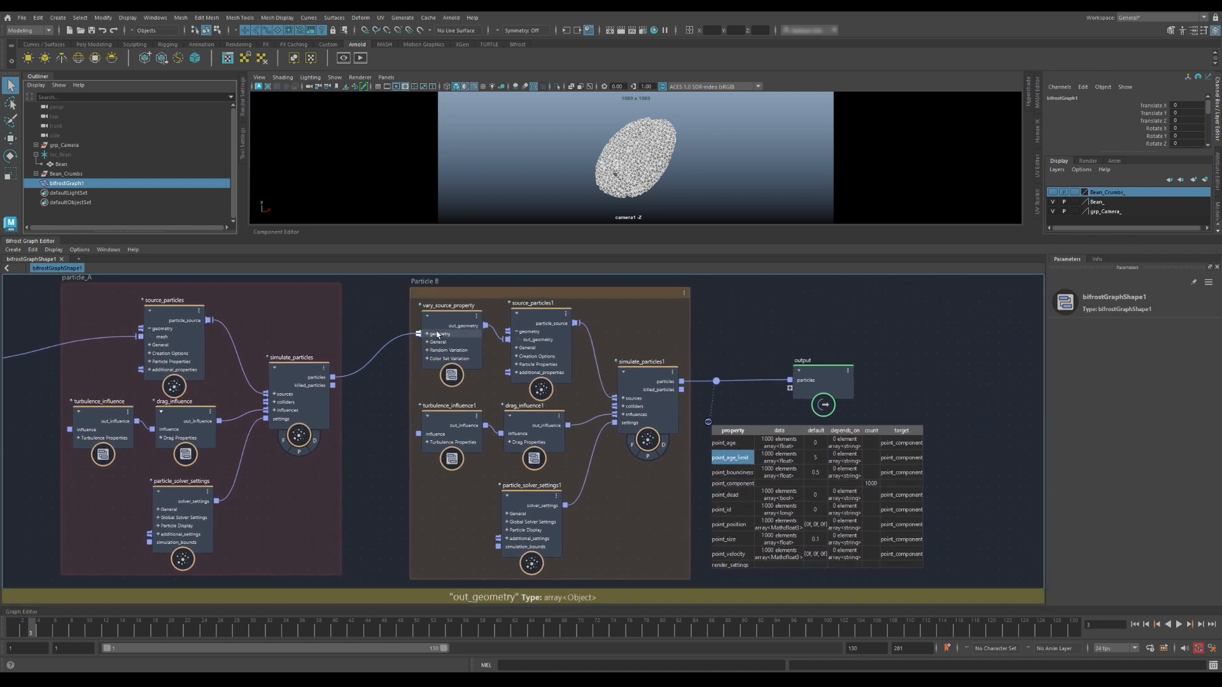
left_click(448, 322)
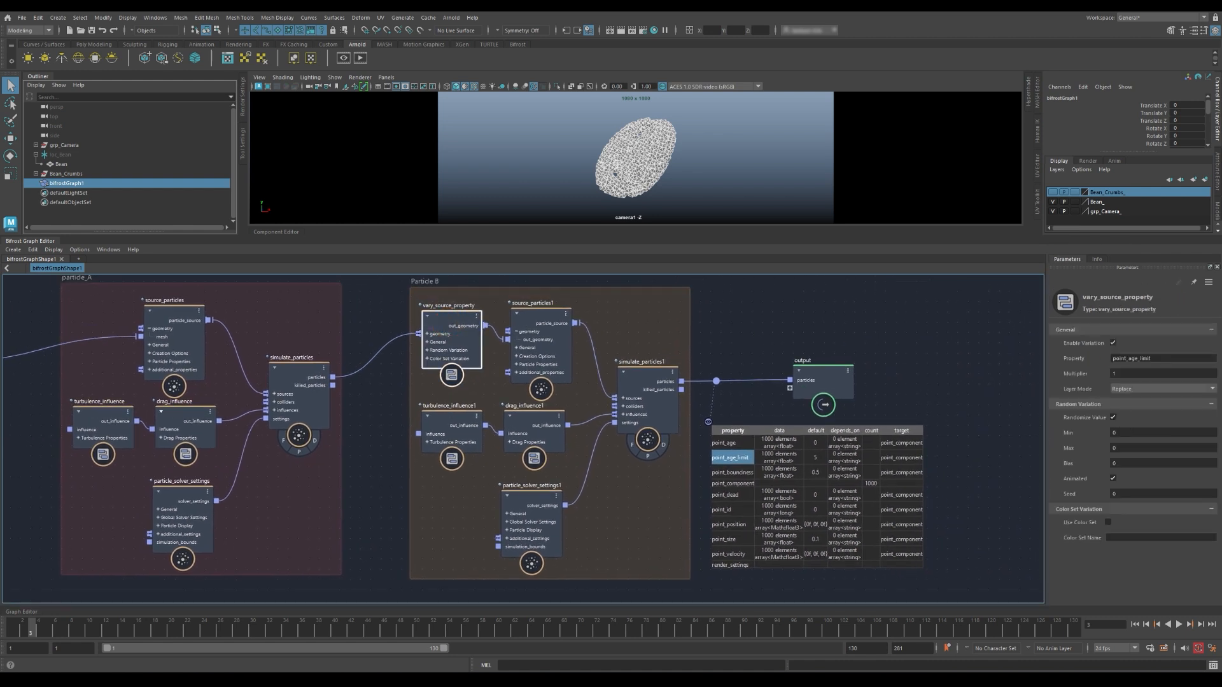
left_click(1125, 433)
type("1")
key("Return")
left_click(1123, 448)
type("2")
key("Return")
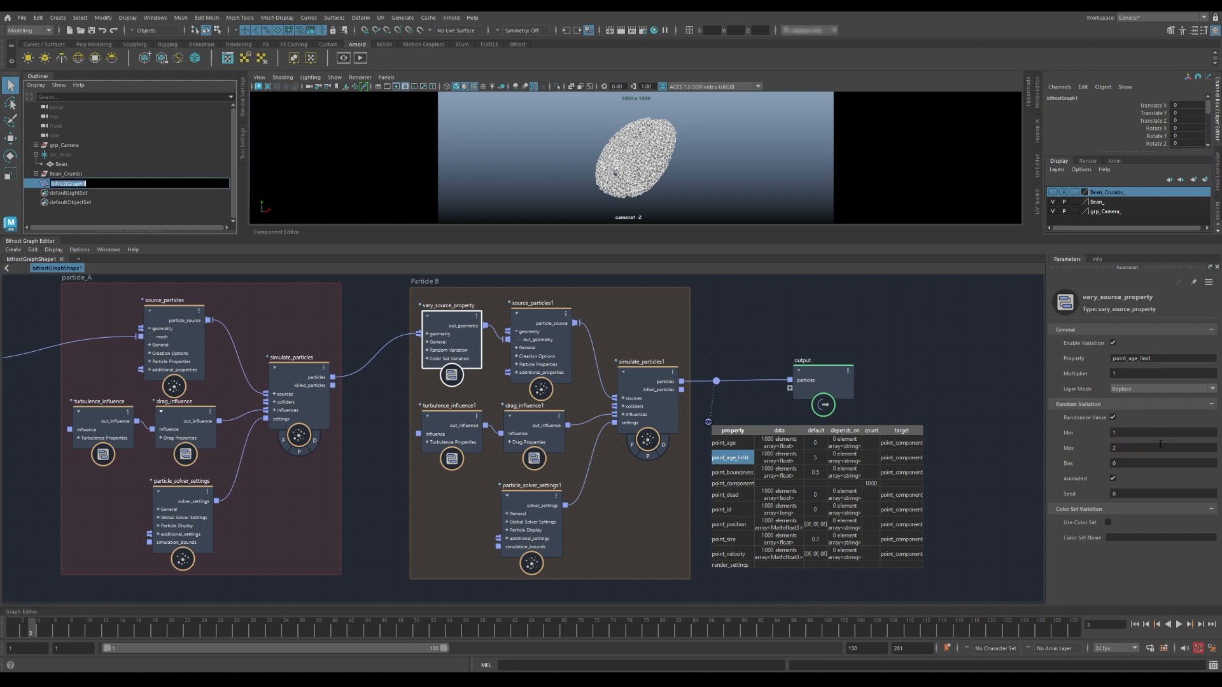
- Return to the first frame, then turn off Use End Frame and set End Frame to 100 on source_particles1
left_click(1135, 624)
left_click(946, 379)
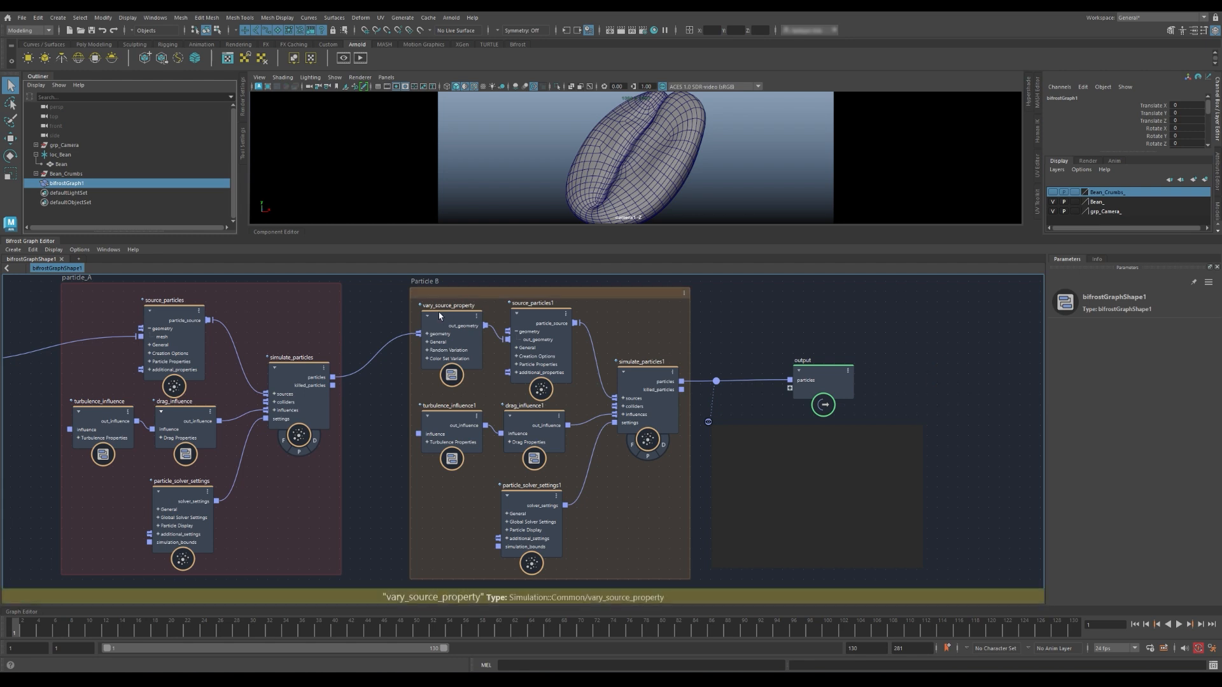
left_click(525, 312)
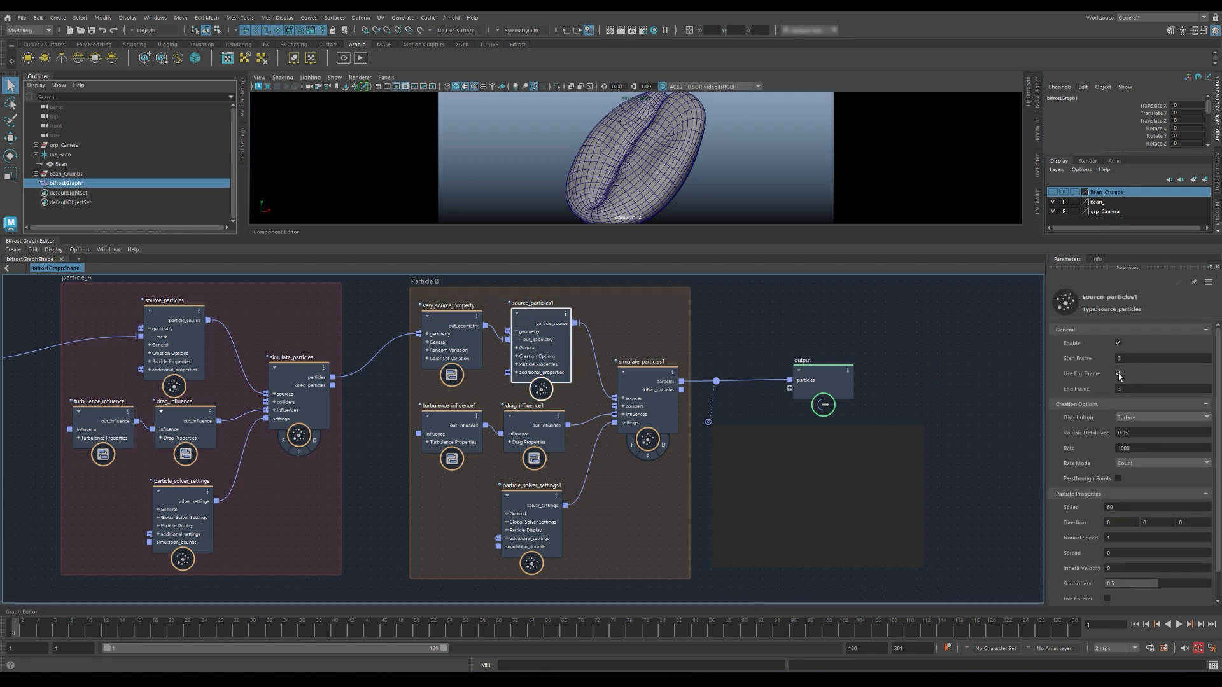
left_click(1130, 389)
key("Return")
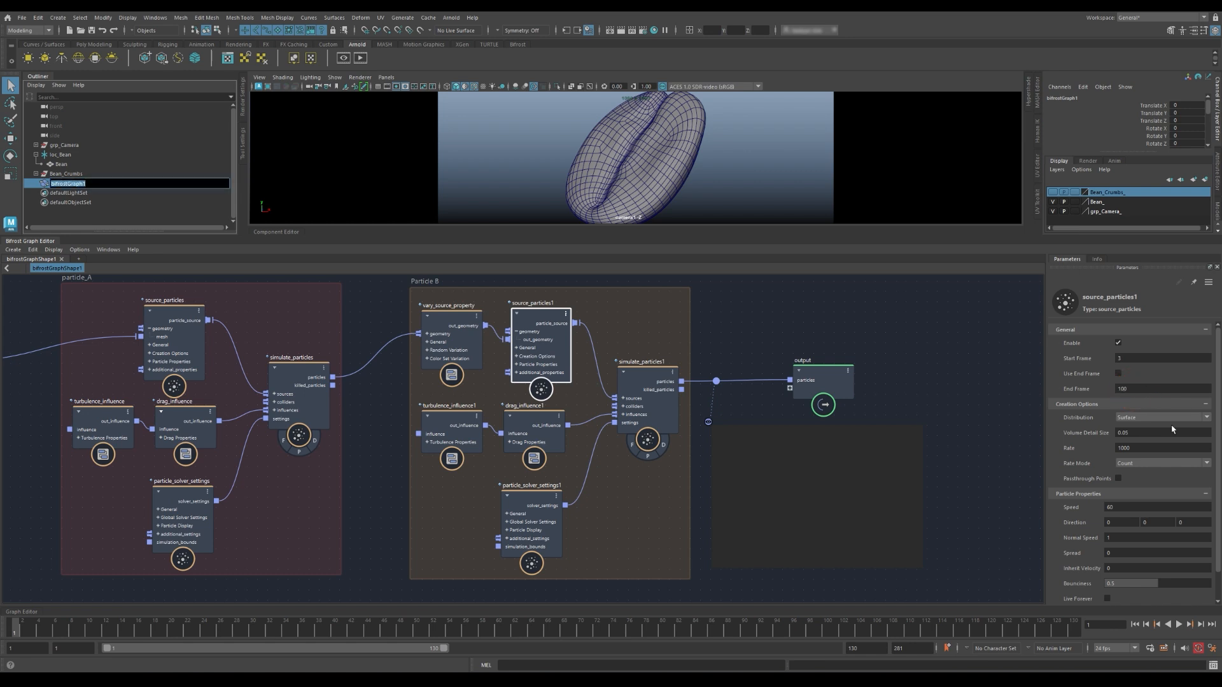
- Set the Rate of source_particles1 to 5000 and start playback
left_click(1126, 448)
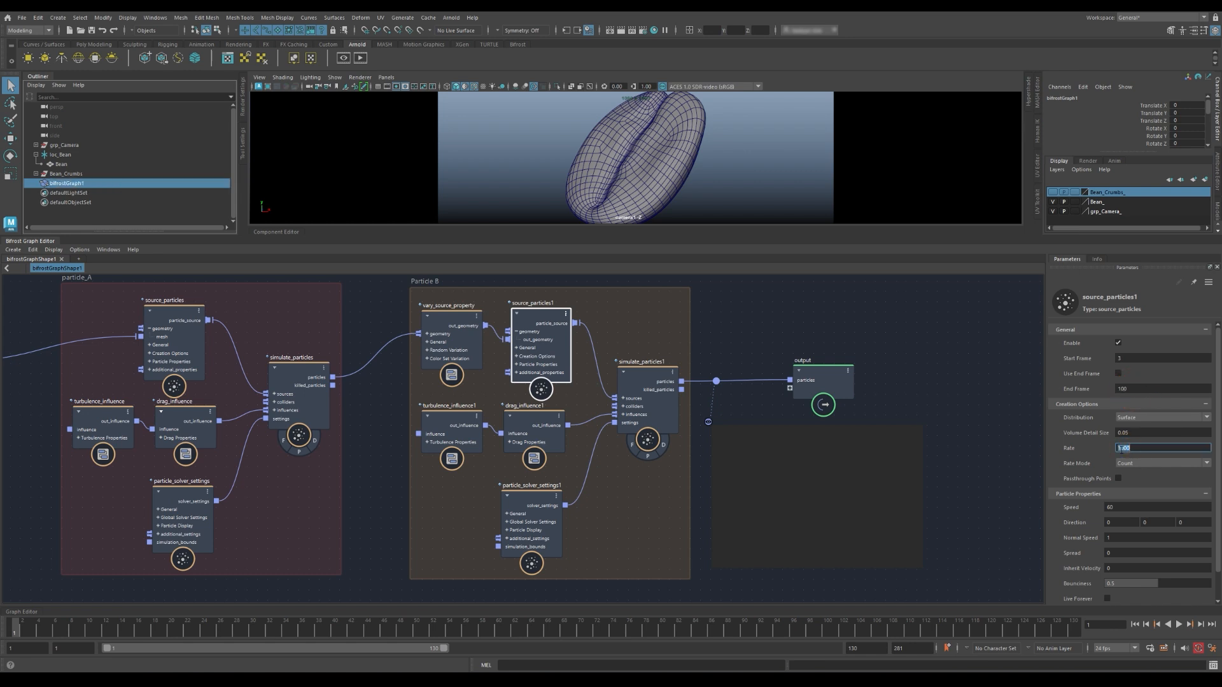
key("Return")
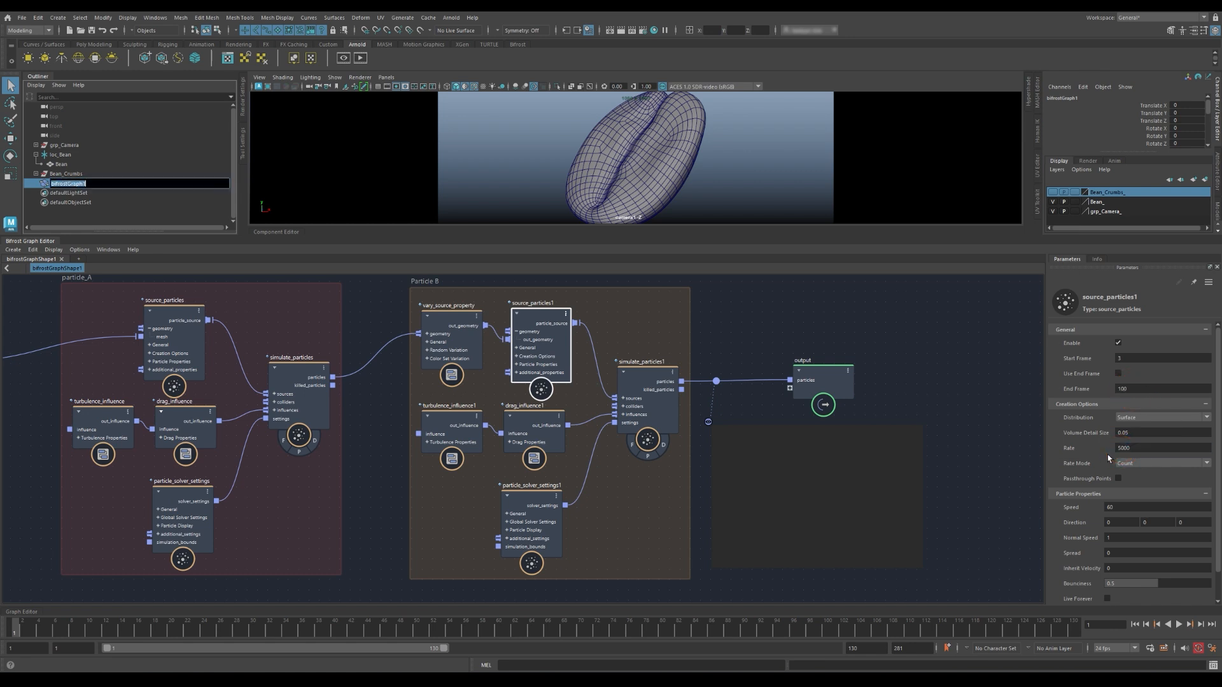
left_click(1178, 624)
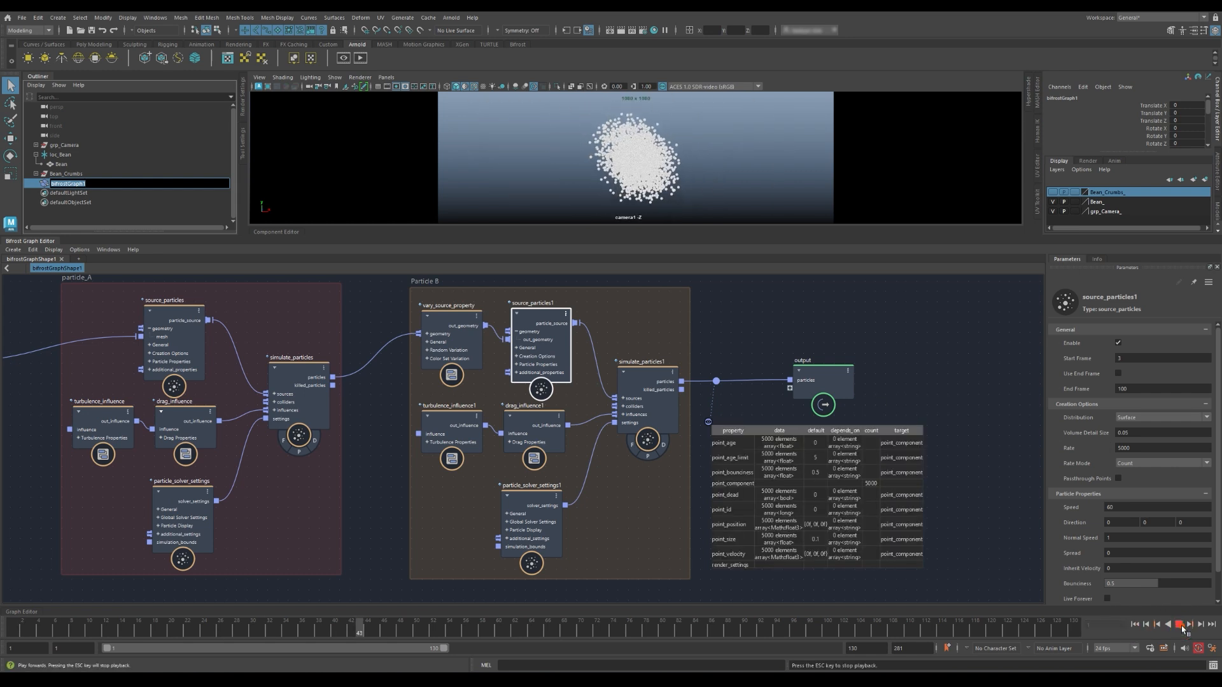
- Set the playback speed preference to Play every frame, save it, and play the simulation from the first frame
left_click(1212, 650)
left_click(705, 393)
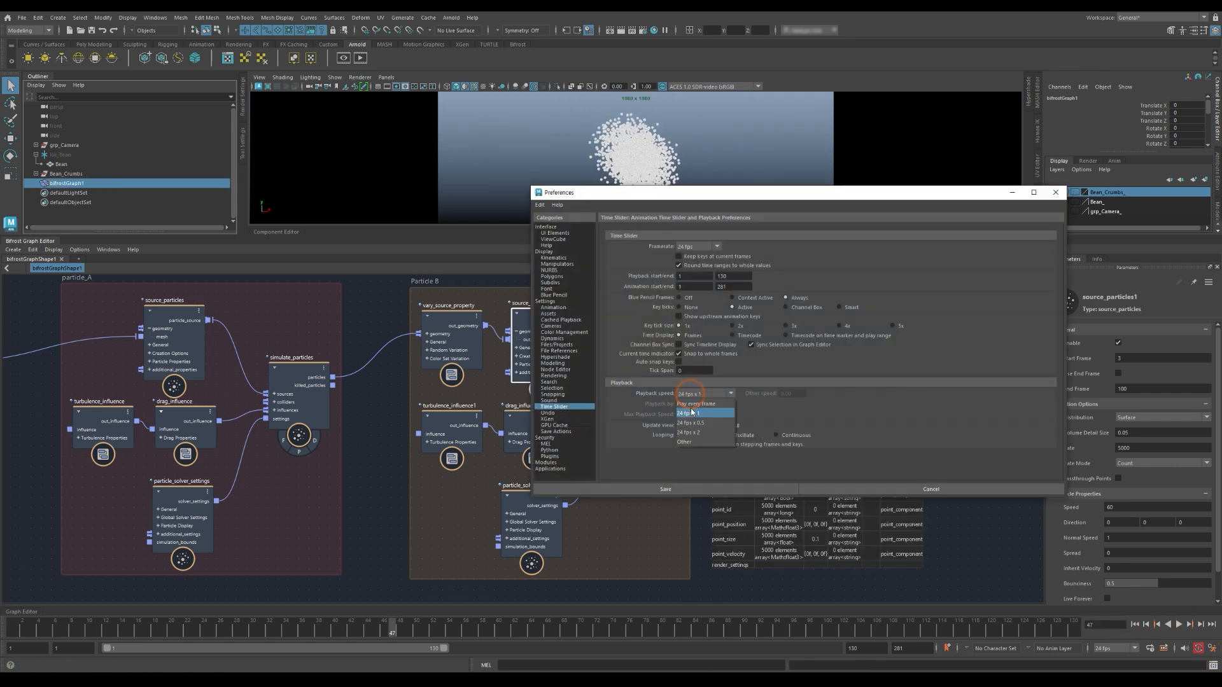
left_click(696, 399)
left_click(689, 487)
left_click(1133, 626)
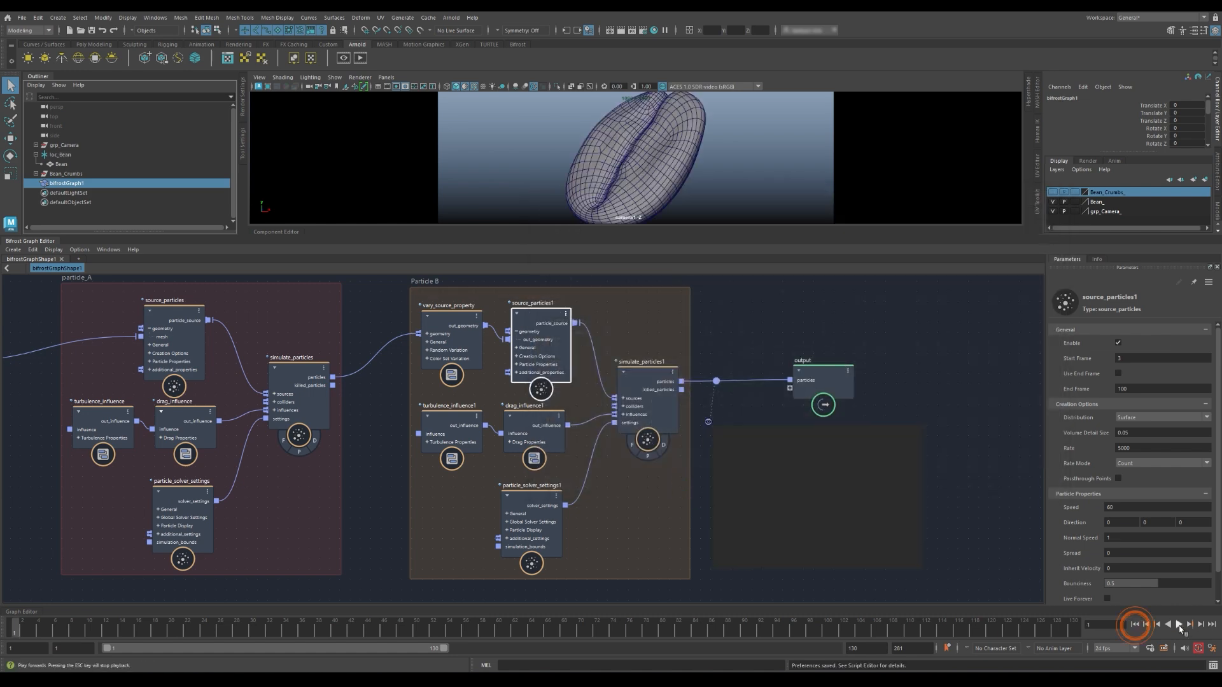
left_click(1178, 625)
left_click(1179, 625)
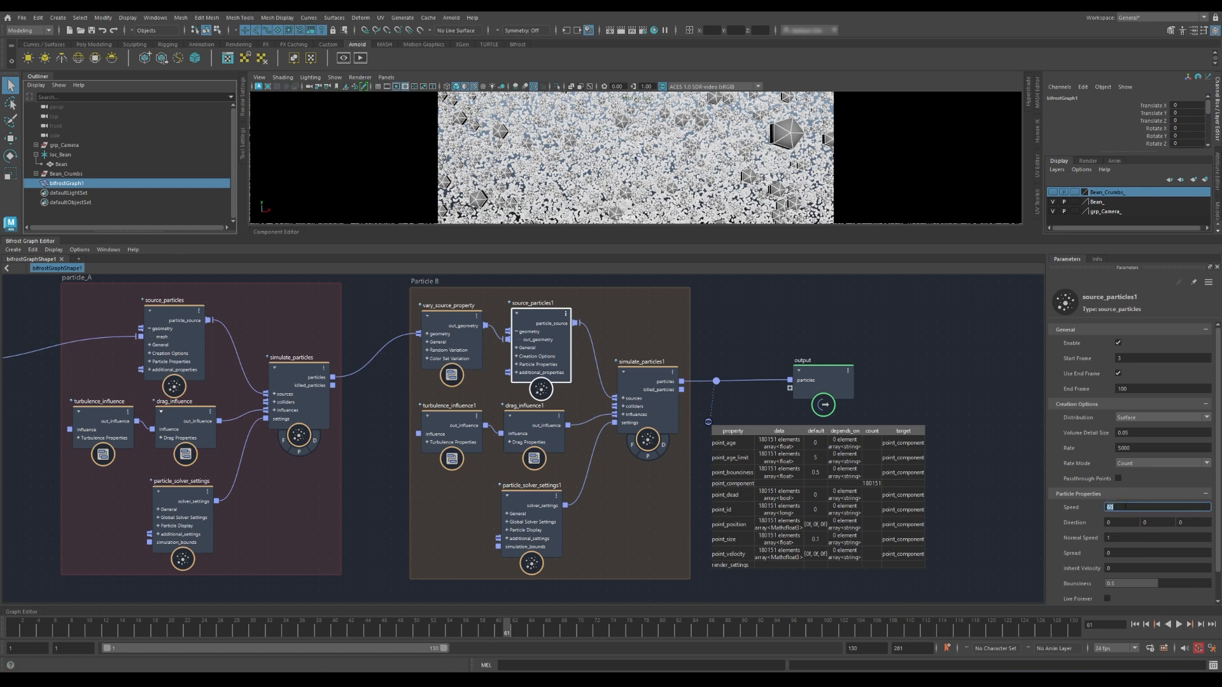
- Set both Speed and Spread of source_particles1 to 1
type("1")
key("Return")
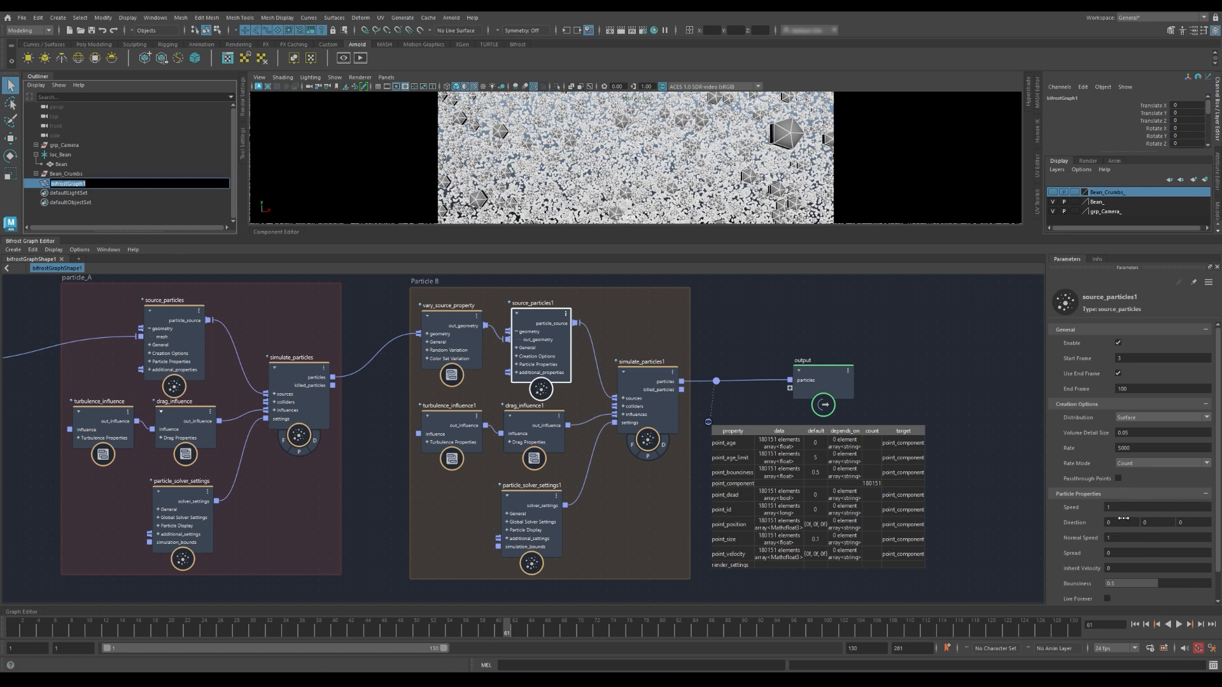
left_click(1123, 552)
type("1")
key("Return")
- Play the simulation from the first frame, stop it, and clear the viewport selection to inspect the trails
left_click(1136, 626)
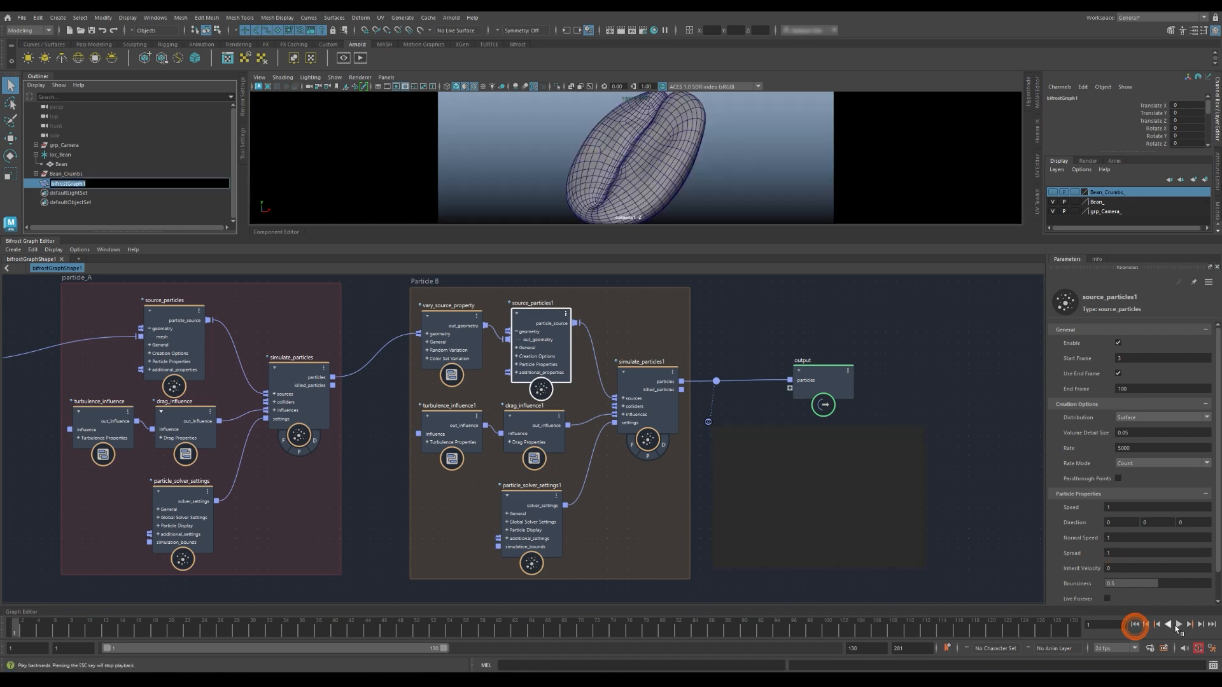
left_click(1178, 626)
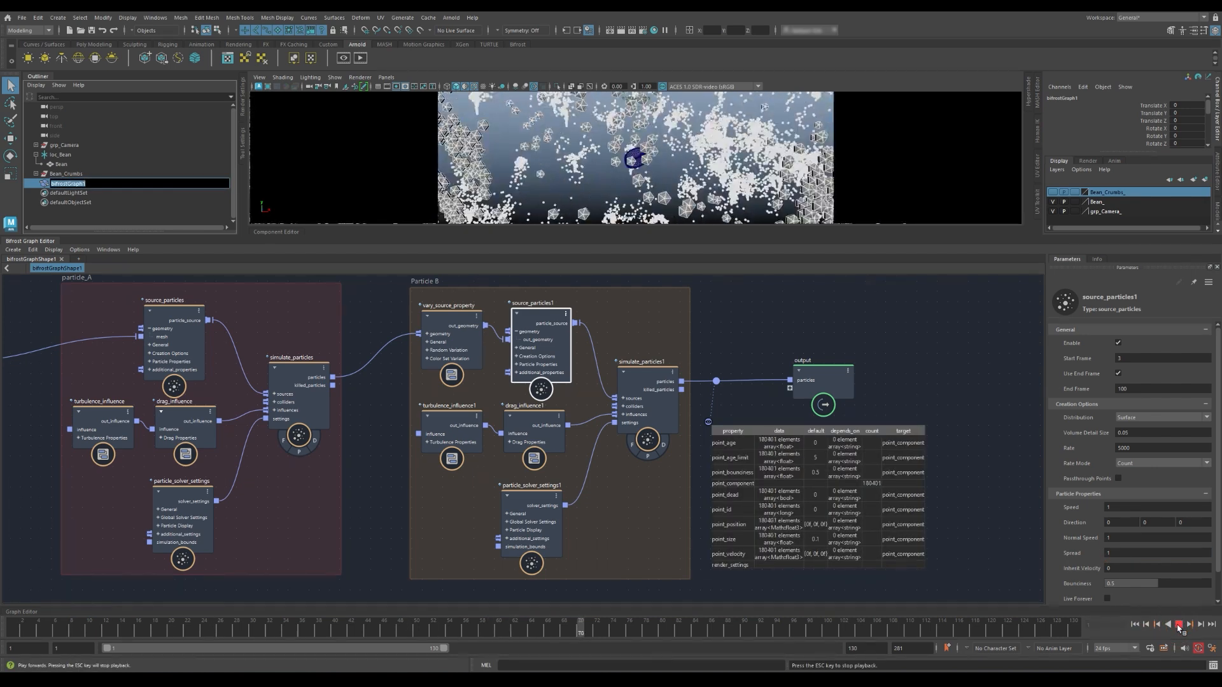
left_click(1178, 625)
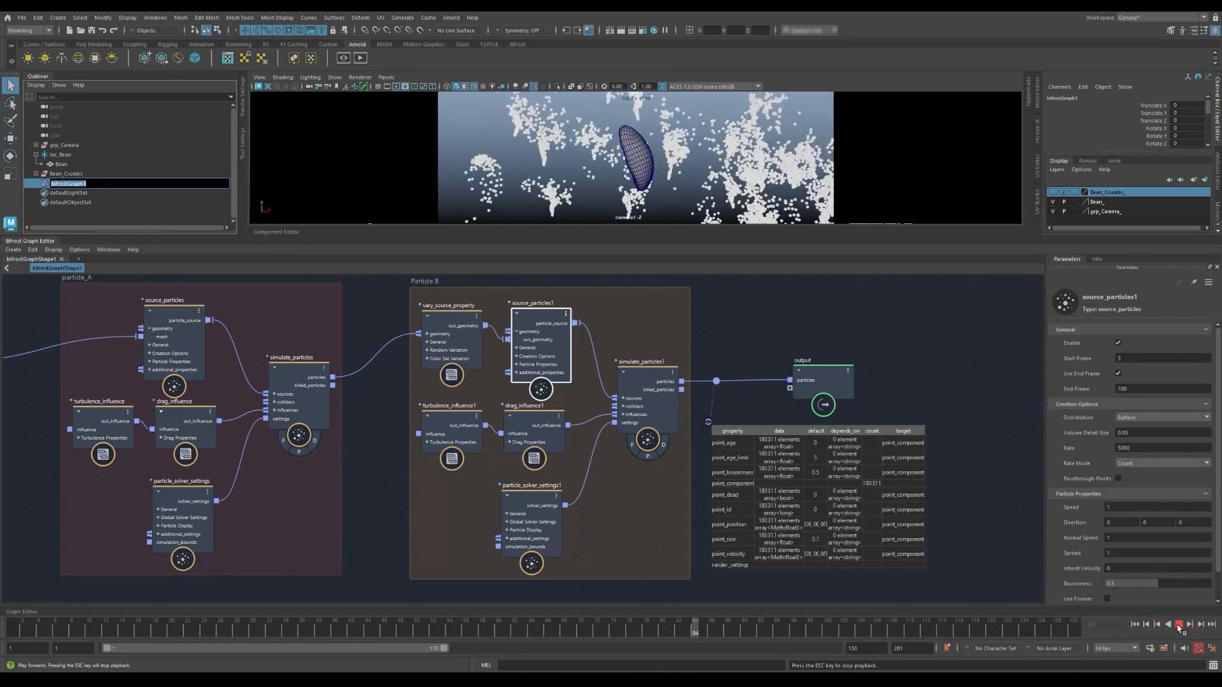
left_click(1178, 625)
left_click(458, 196)
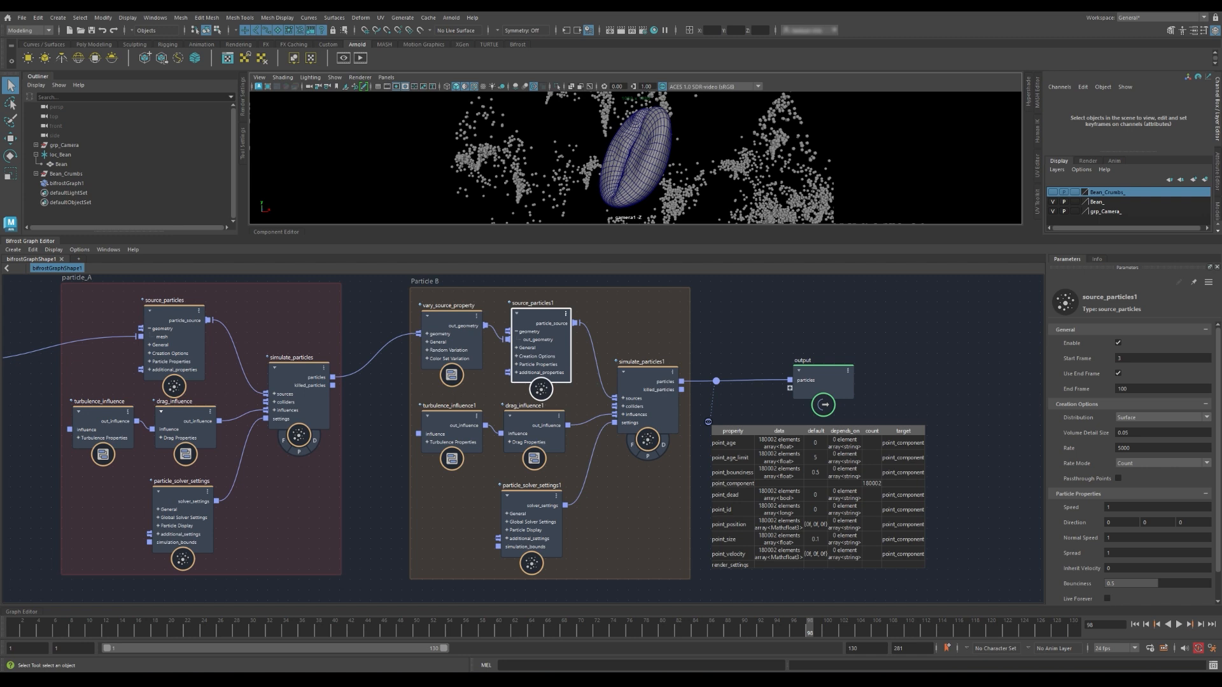
- Adjust the Drag of drag_influence1 and the Turbulence of turbulence_influence1, and replay from the first frame
left_click(546, 423)
left_click(1111, 357)
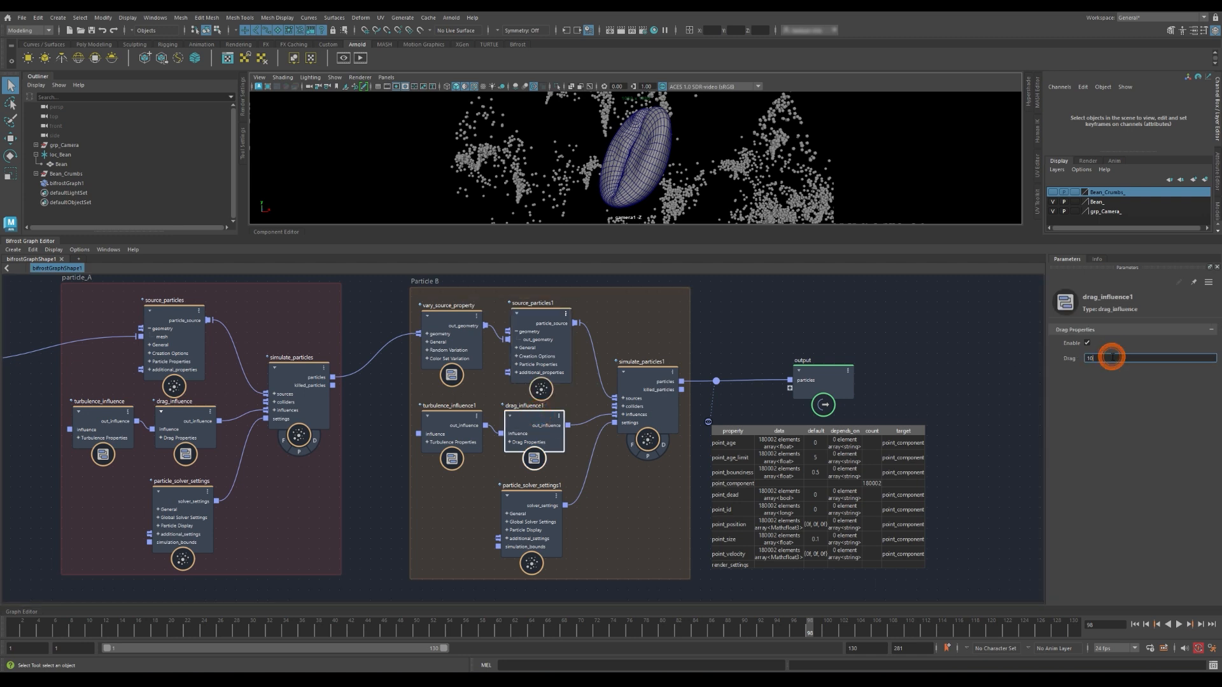
left_click(456, 421)
left_click(1118, 357)
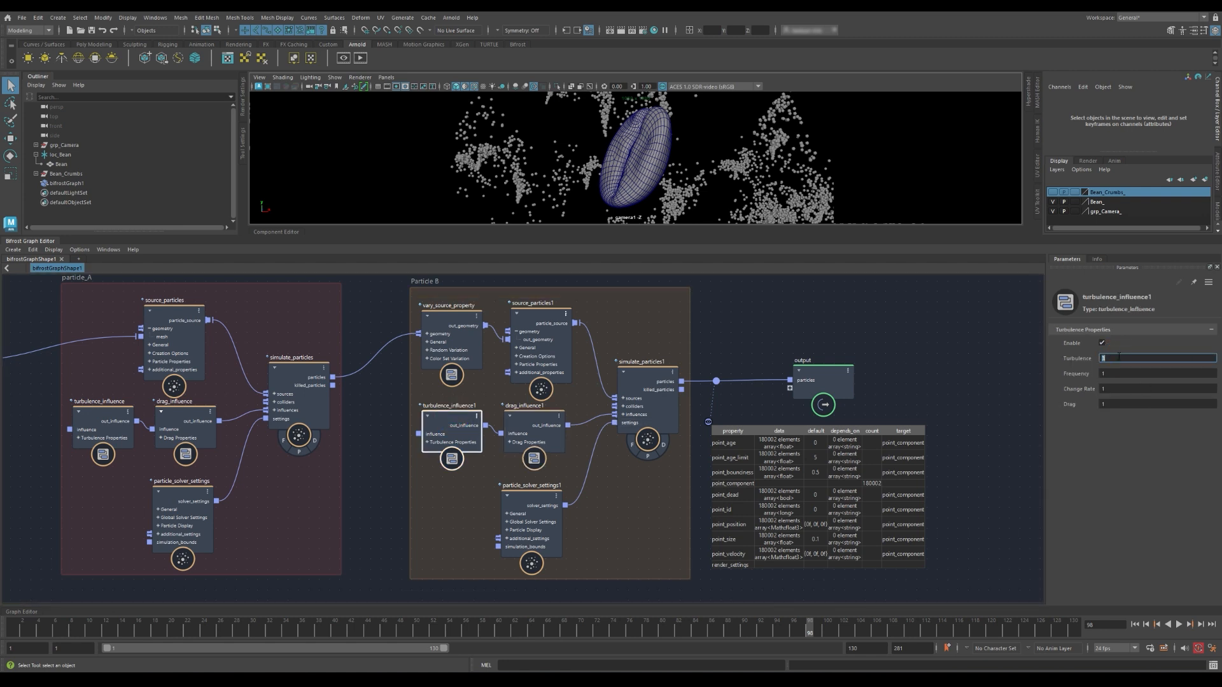
left_click(1135, 624)
left_click(1179, 624)
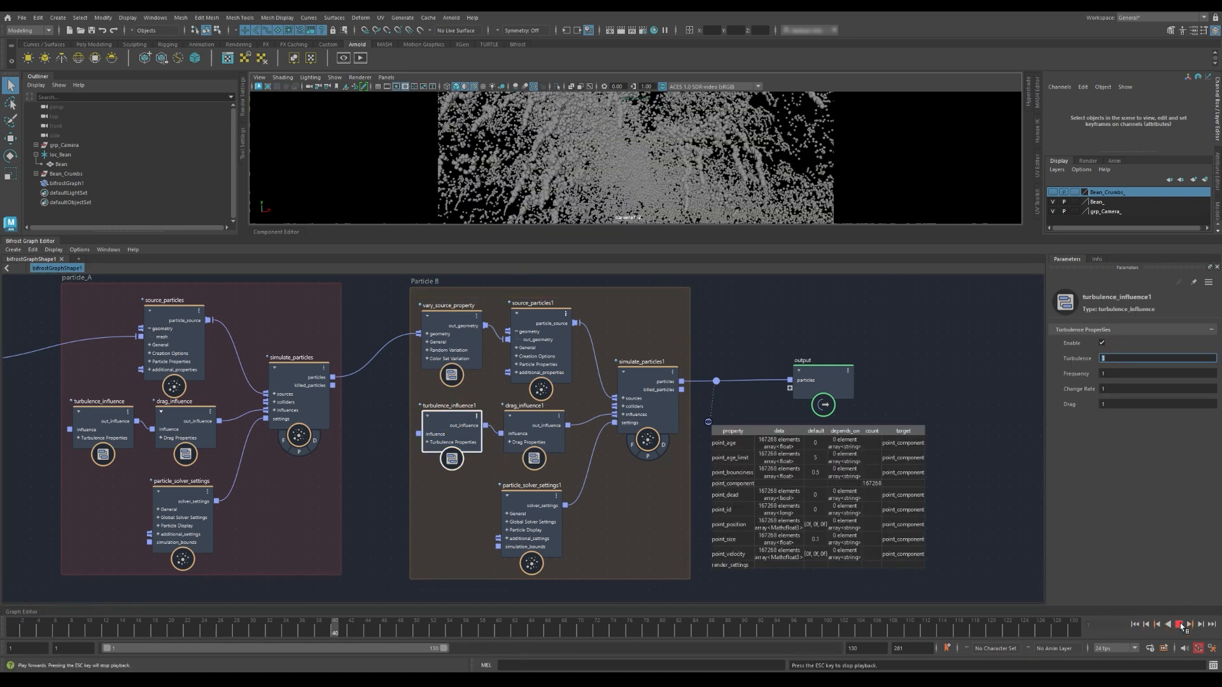
- Try a Size of 0.01 on source_particles and play the simulation from the first frame
left_click(176, 313)
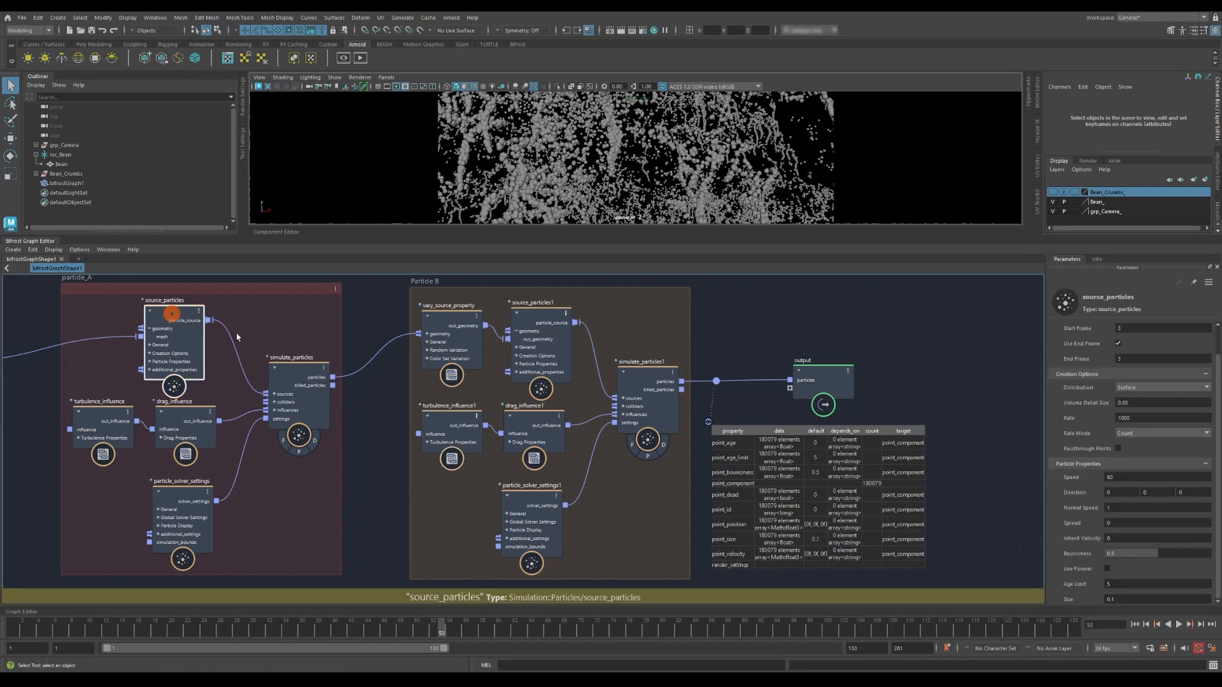
left_click(1137, 599)
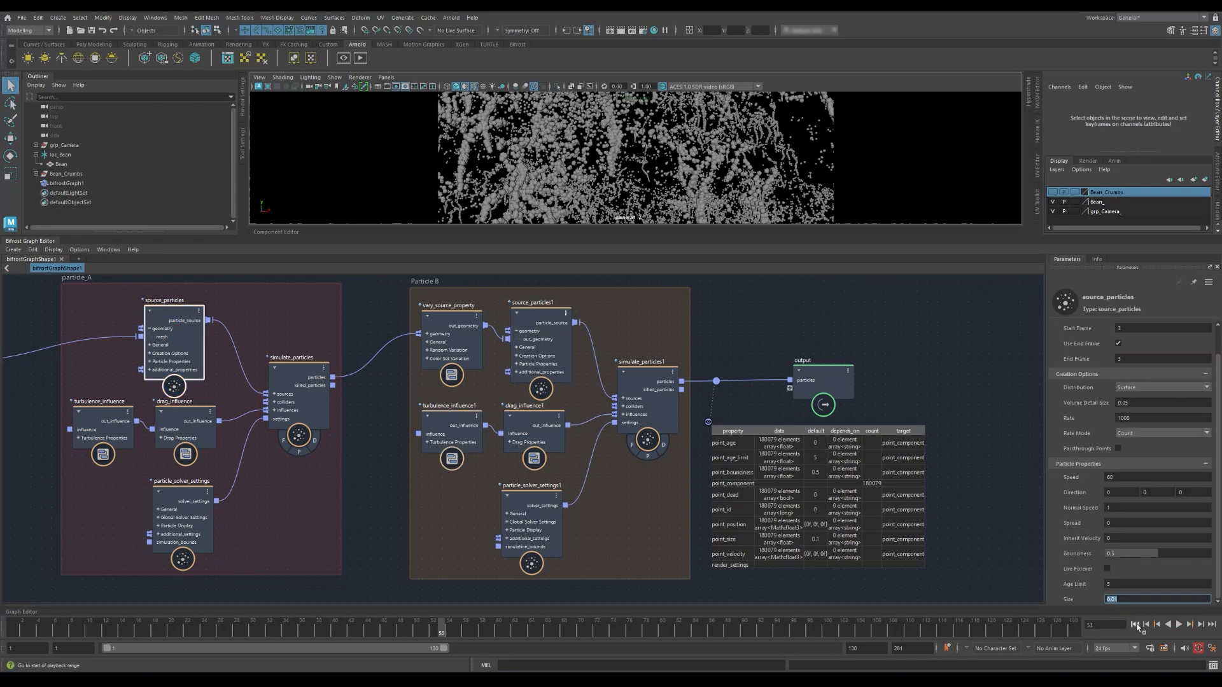
left_click(1135, 625)
left_click(1179, 624)
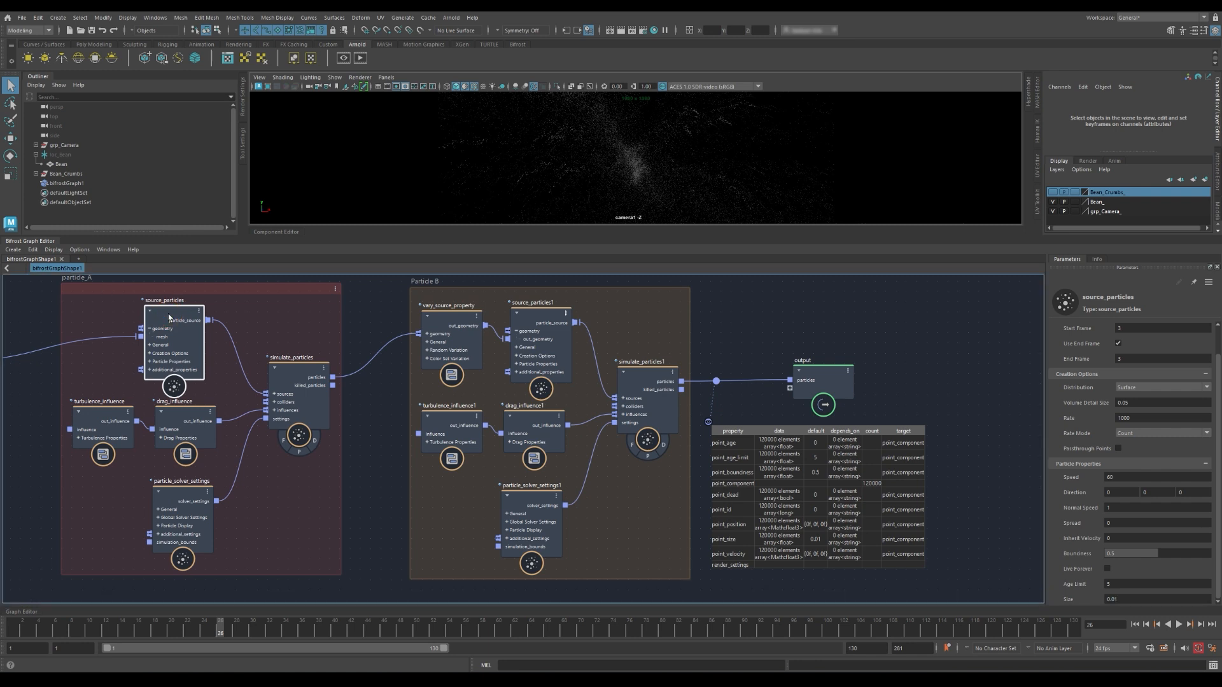
- Increase the Size of source_particles and replay the simulation from the first frame
left_click(1117, 599)
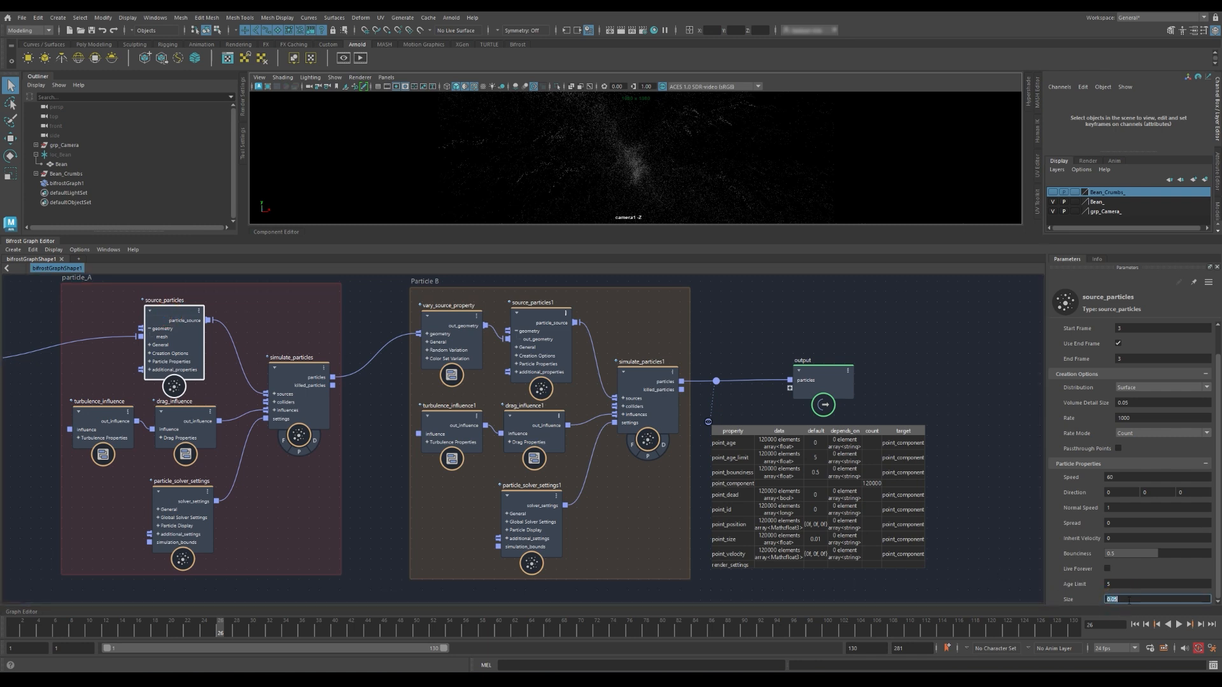
left_click(1135, 624)
left_click(1178, 624)
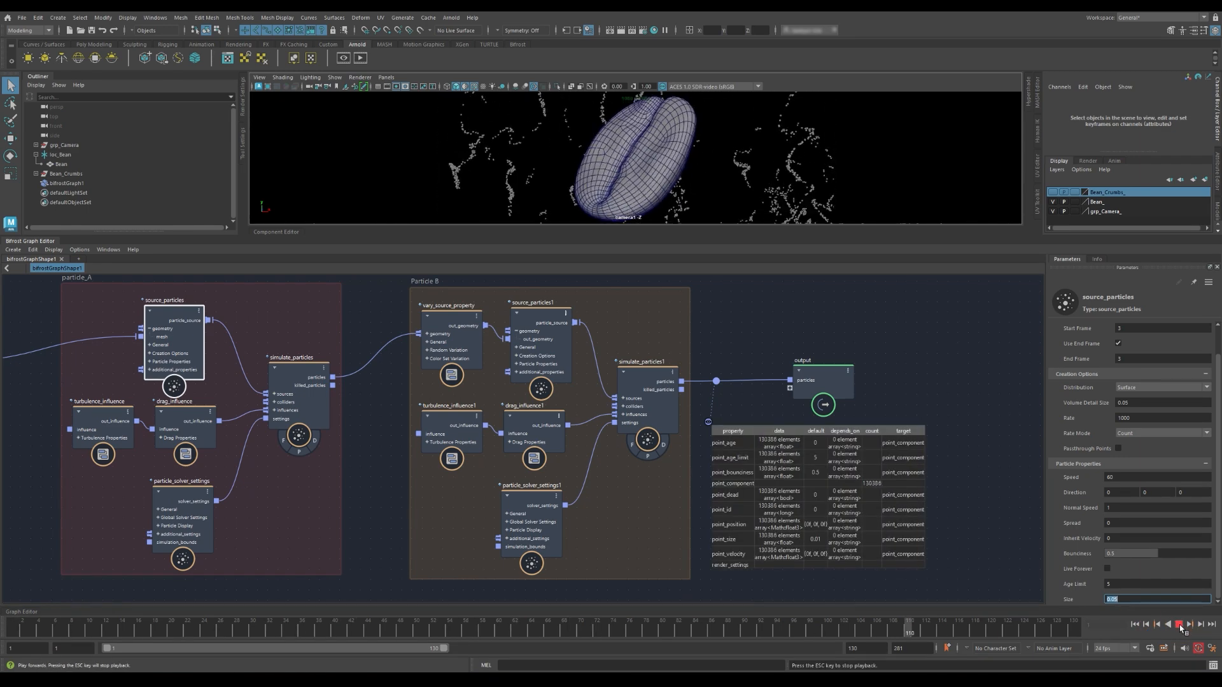
left_click(1178, 624)
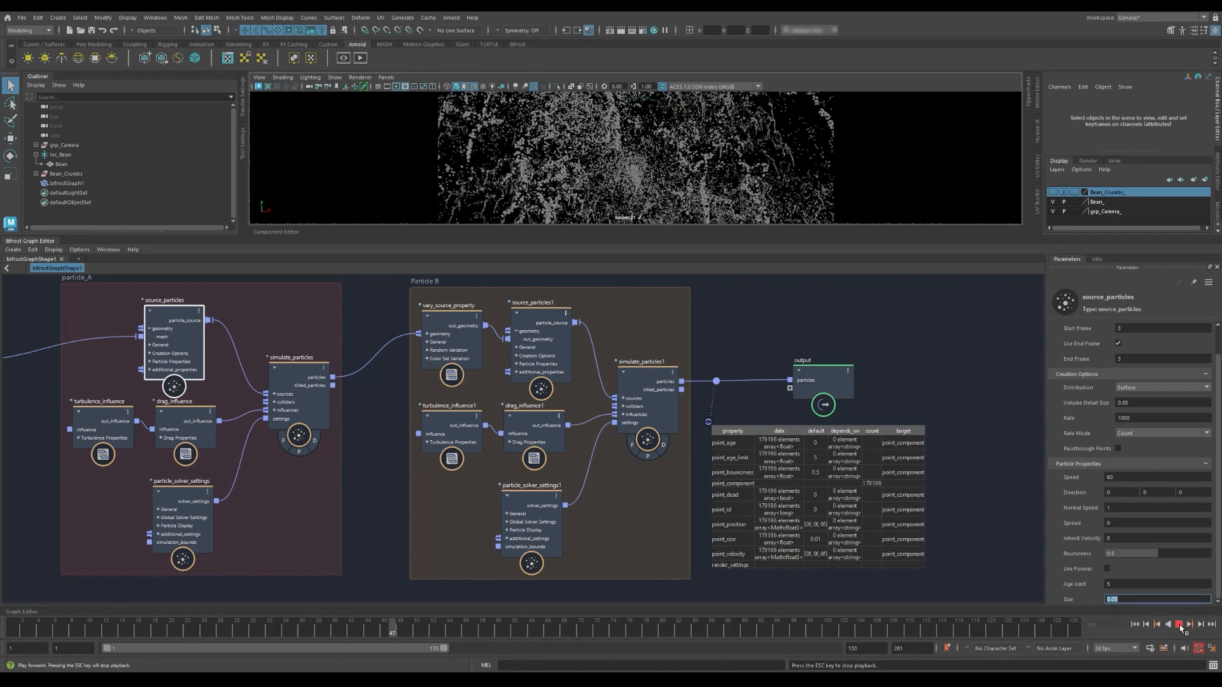
left_click(1179, 624)
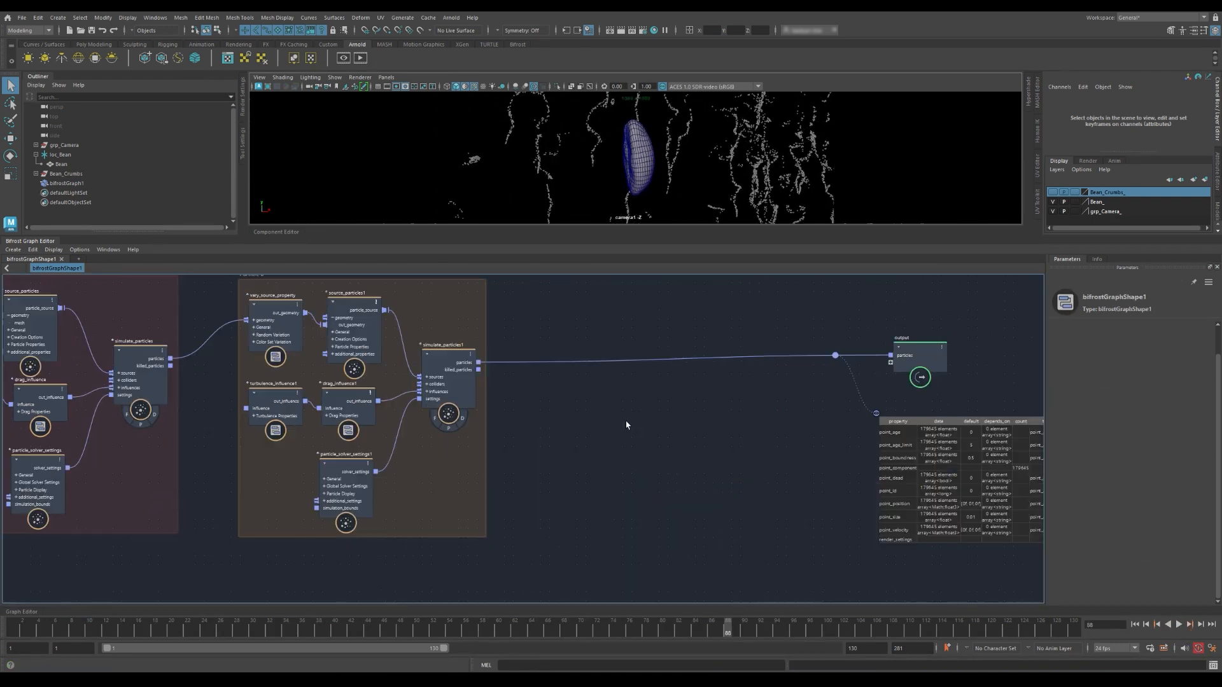
- Add a get_normalized_age node beside the Particle B group and feed it the particles output of simulate_particles1
key("Tab")
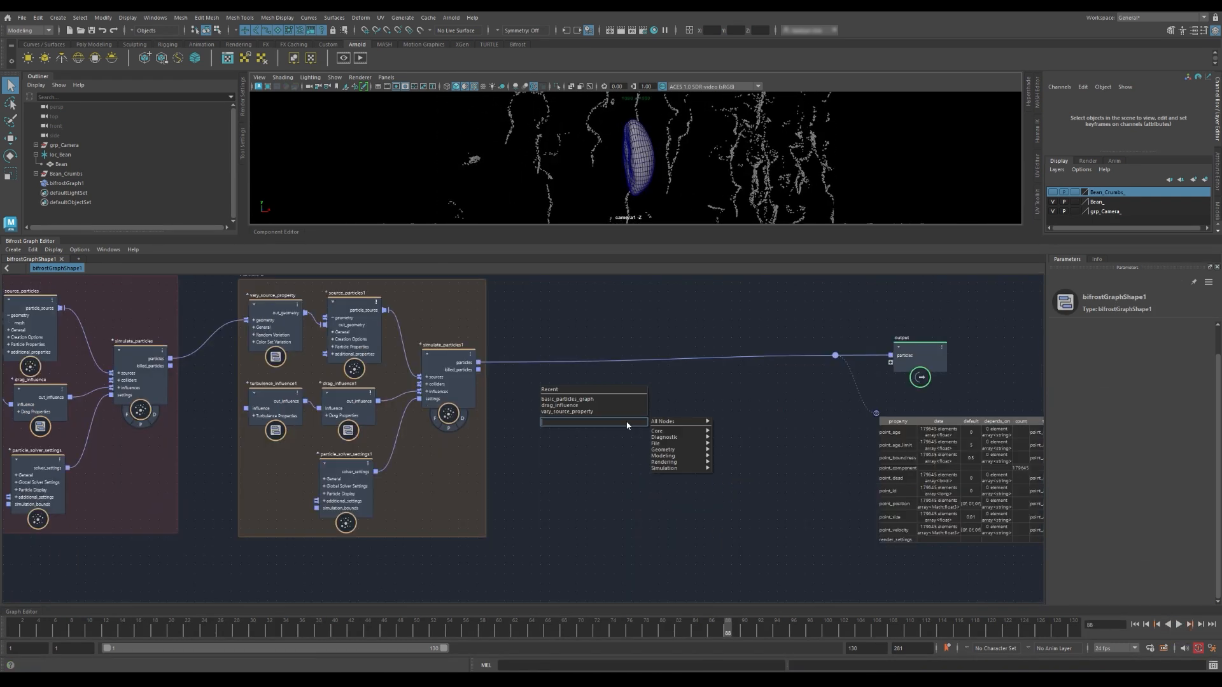
type("get_normalized")
left_click(591, 430)
left_click_drag(605, 439, 561, 395)
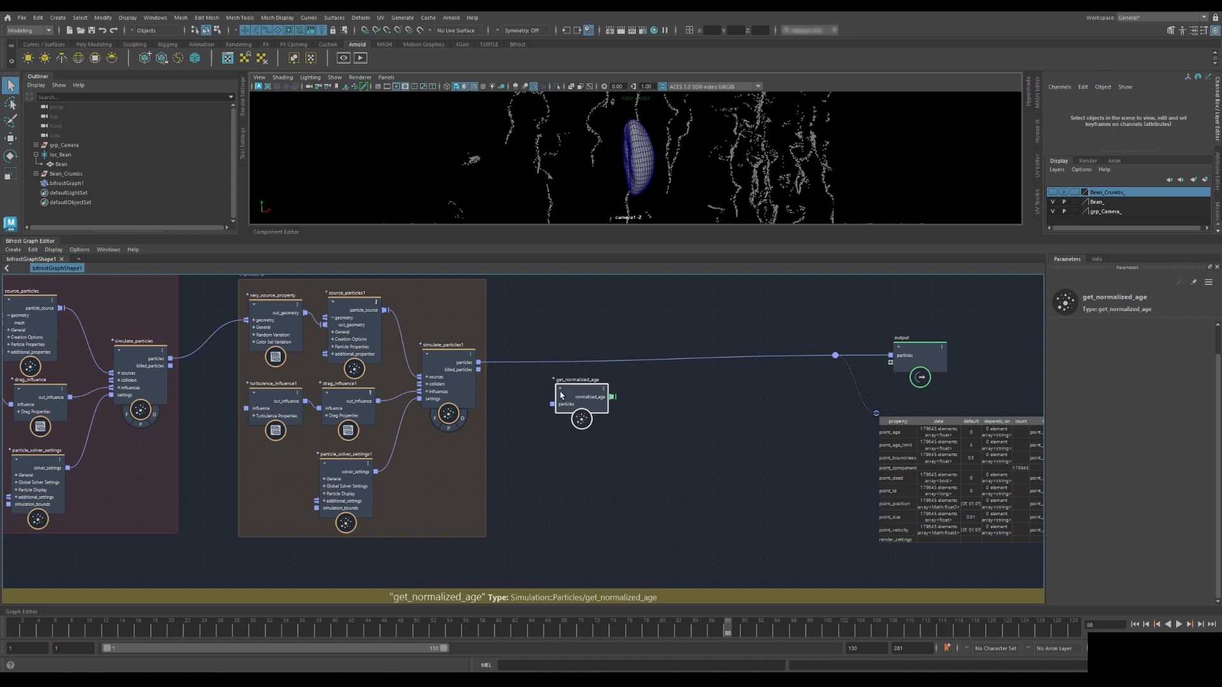
scroll(561, 395, "up", 3)
left_click(592, 384)
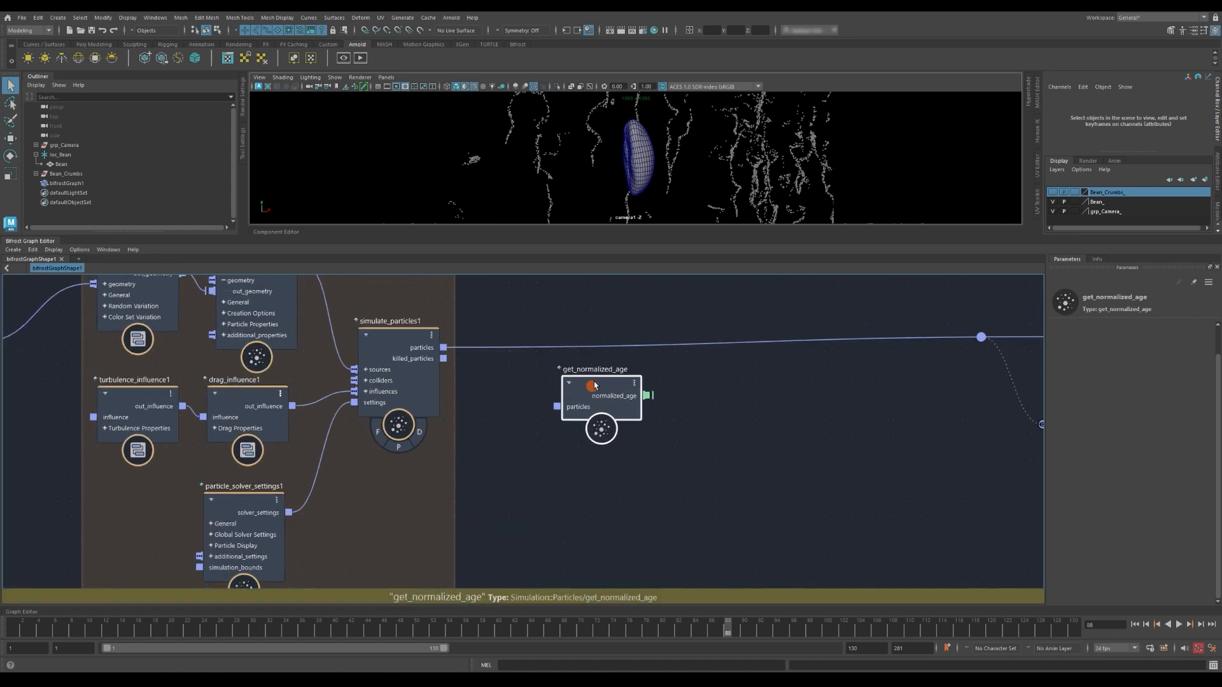
mouse_move(444, 348)
left_mouse_down()
mouse_move(557, 406)
mouse_move(583, 378)
left_mouse_up()
left_click(605, 385)
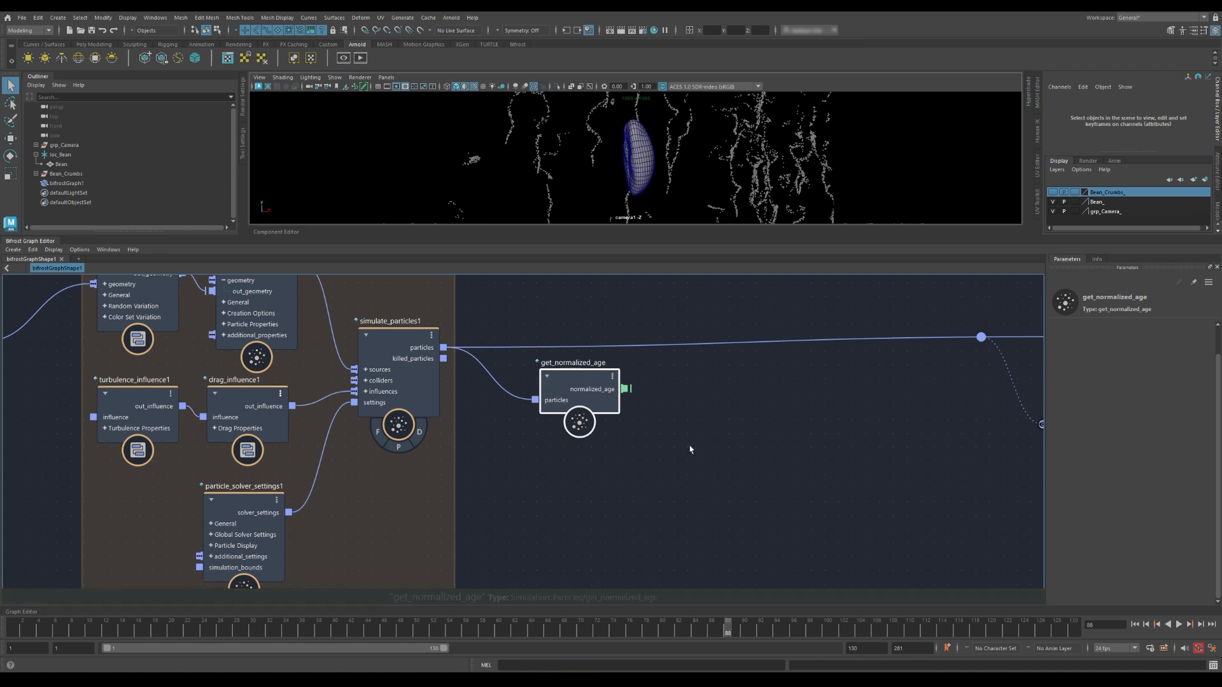
- Add an evaluate_fcurve node after get_normalized_age and connect normalized_age to its x input
left_click(678, 405)
key("Tab")
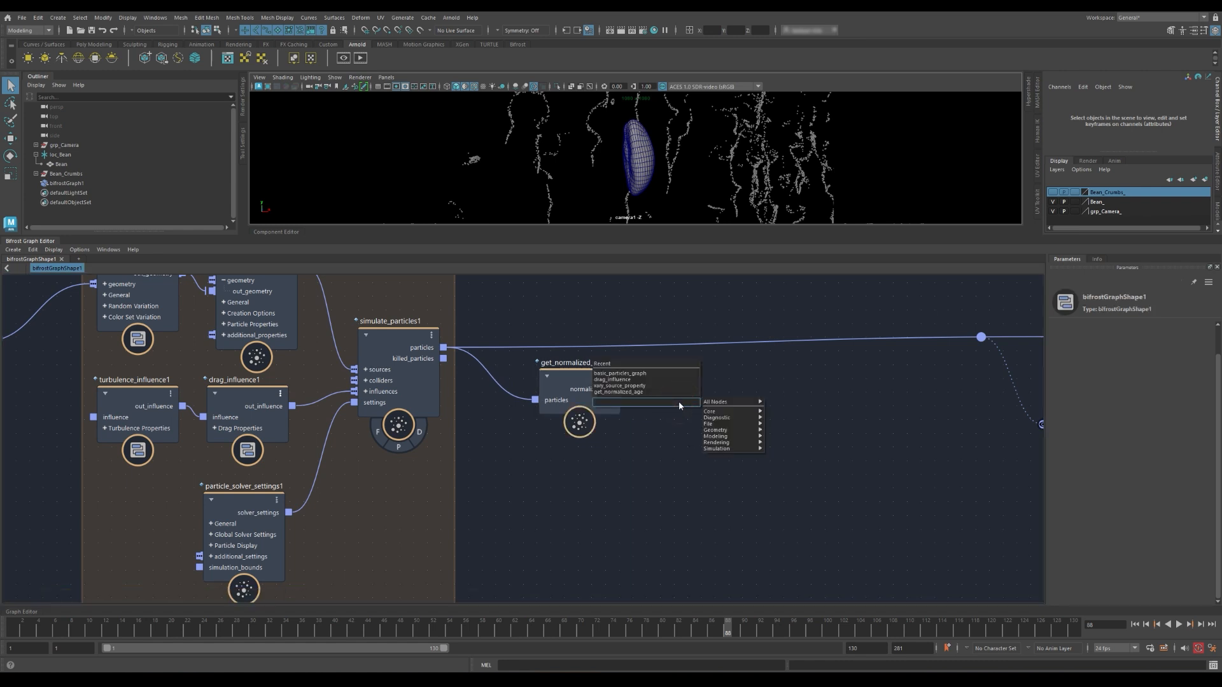
type("evalu")
left_click(637, 410)
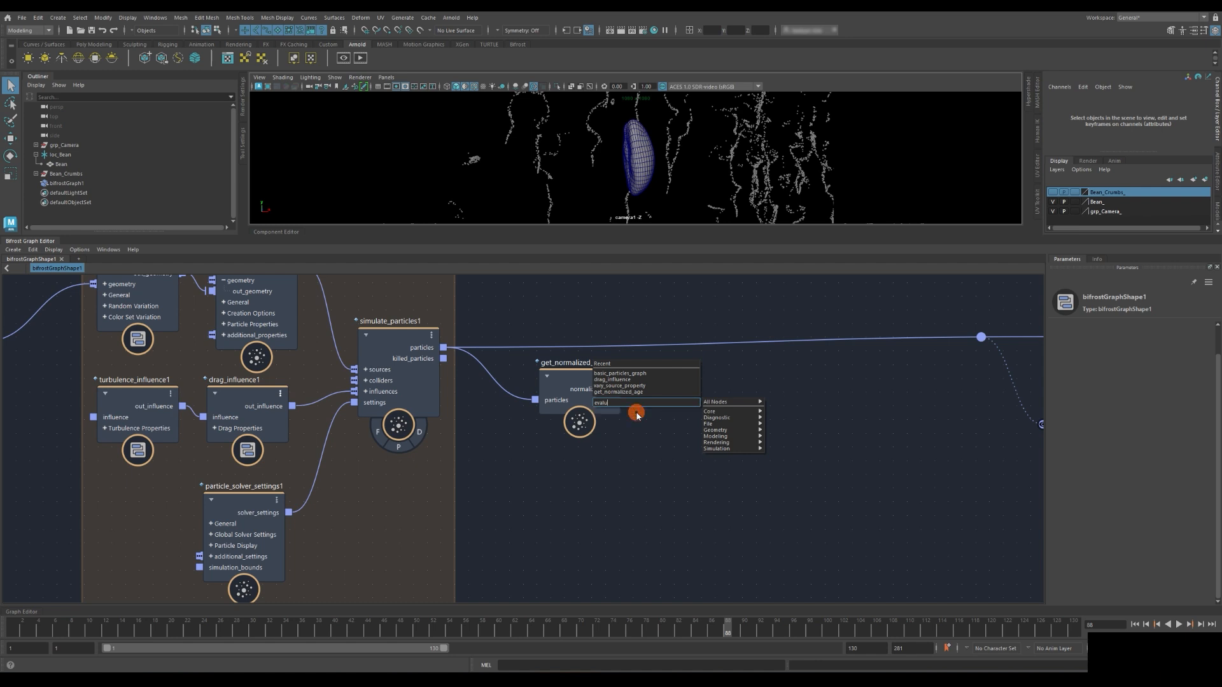
left_click_drag(703, 377, 713, 368)
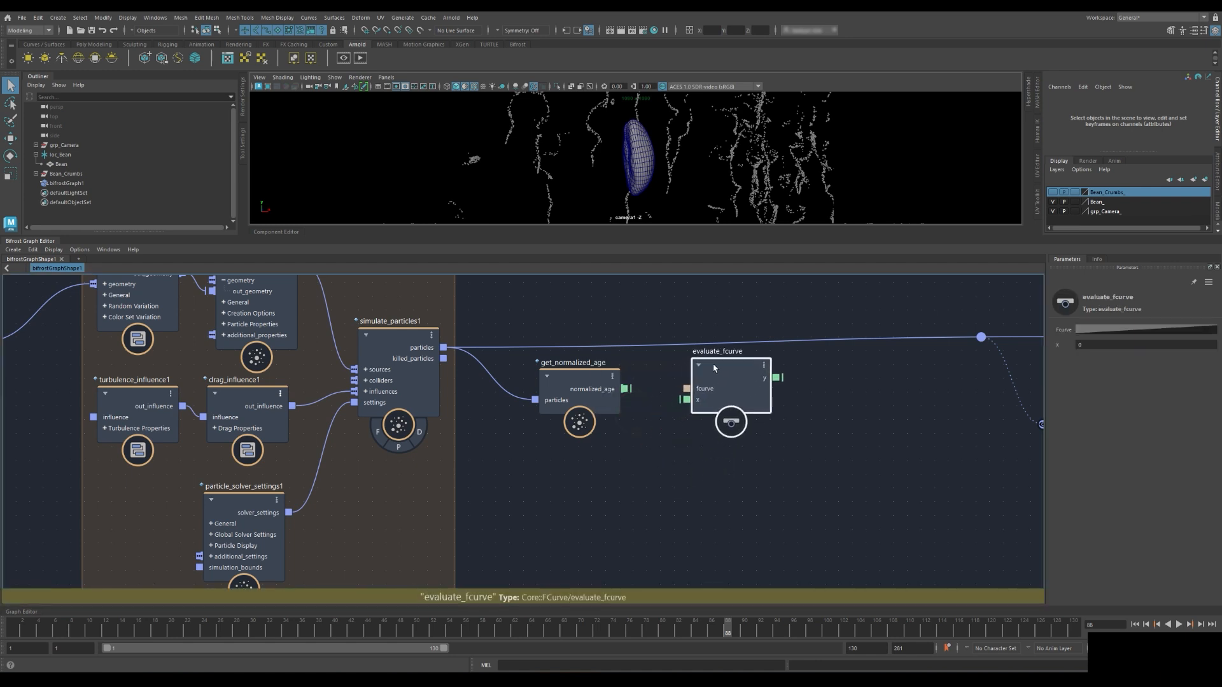
left_click_drag(624, 389, 703, 397)
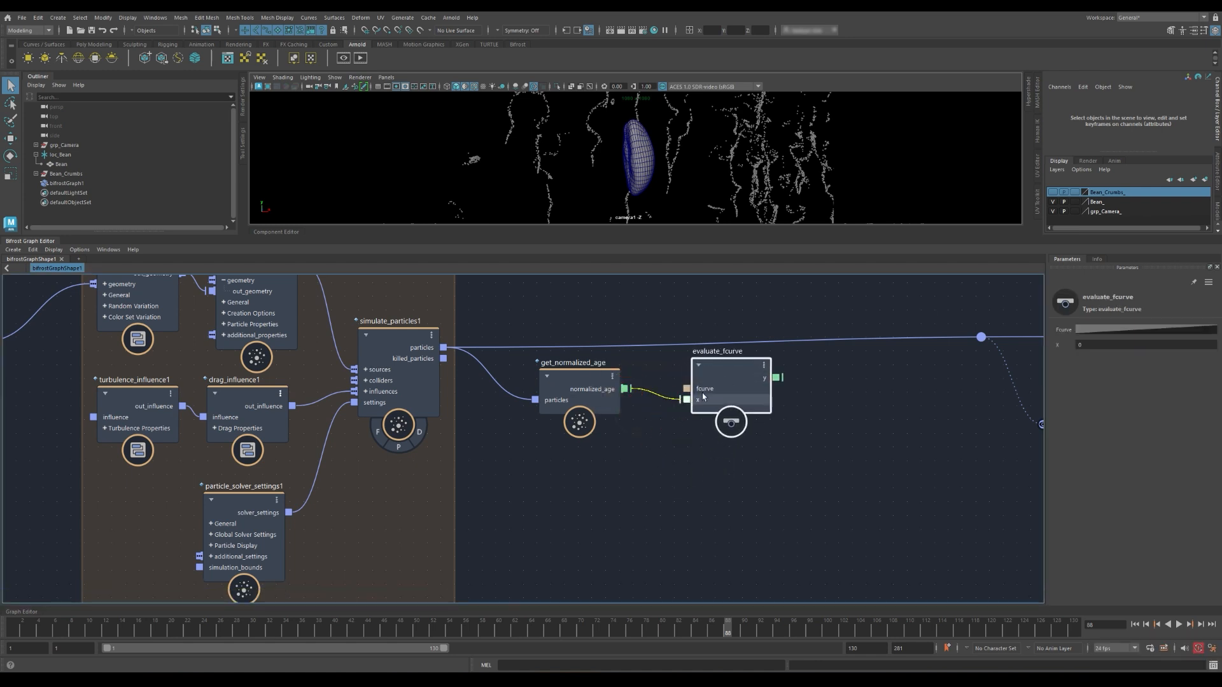
- Reverse the evaluate_fcurve curve by setting the end point to 0 and the start point to 1, with Linear interpolation
left_click(1149, 330)
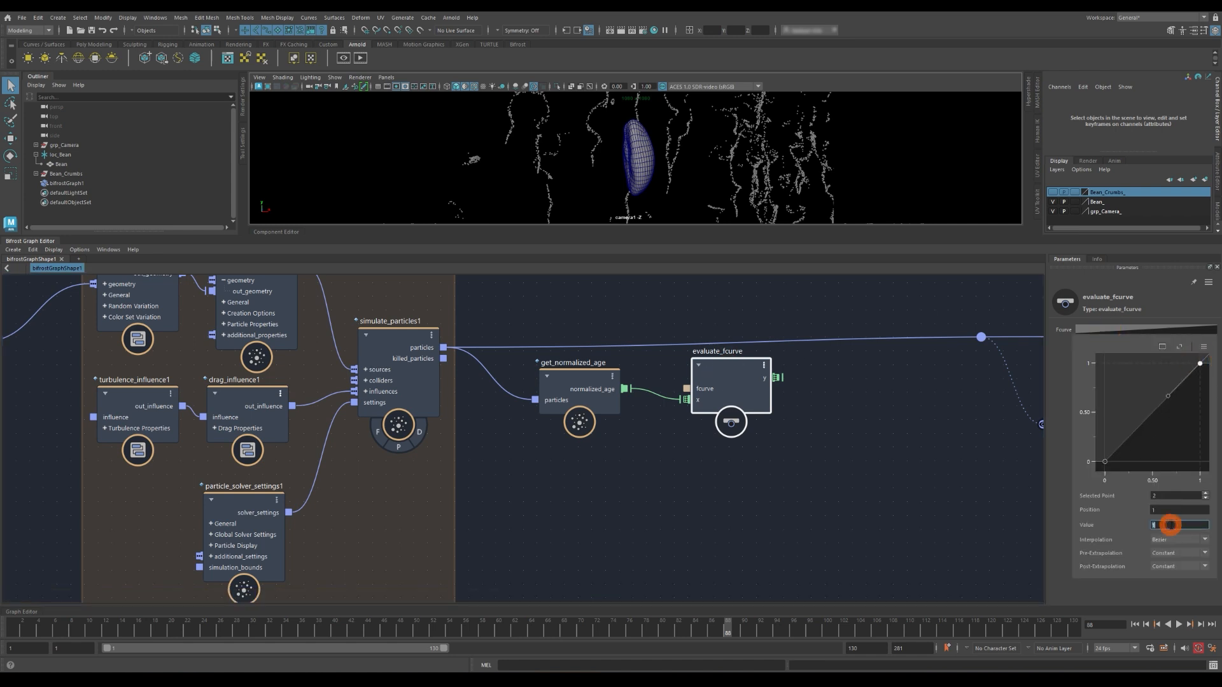
type("0")
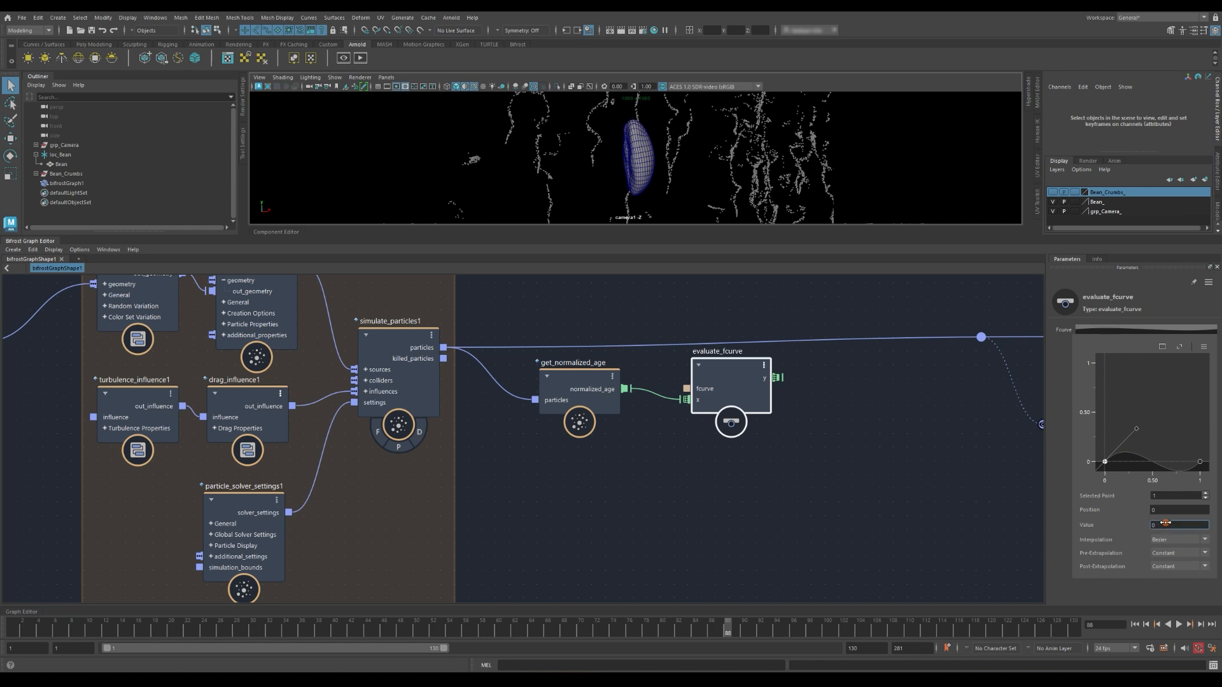
left_click(1165, 523)
type("1")
key("Return")
left_click(1165, 539)
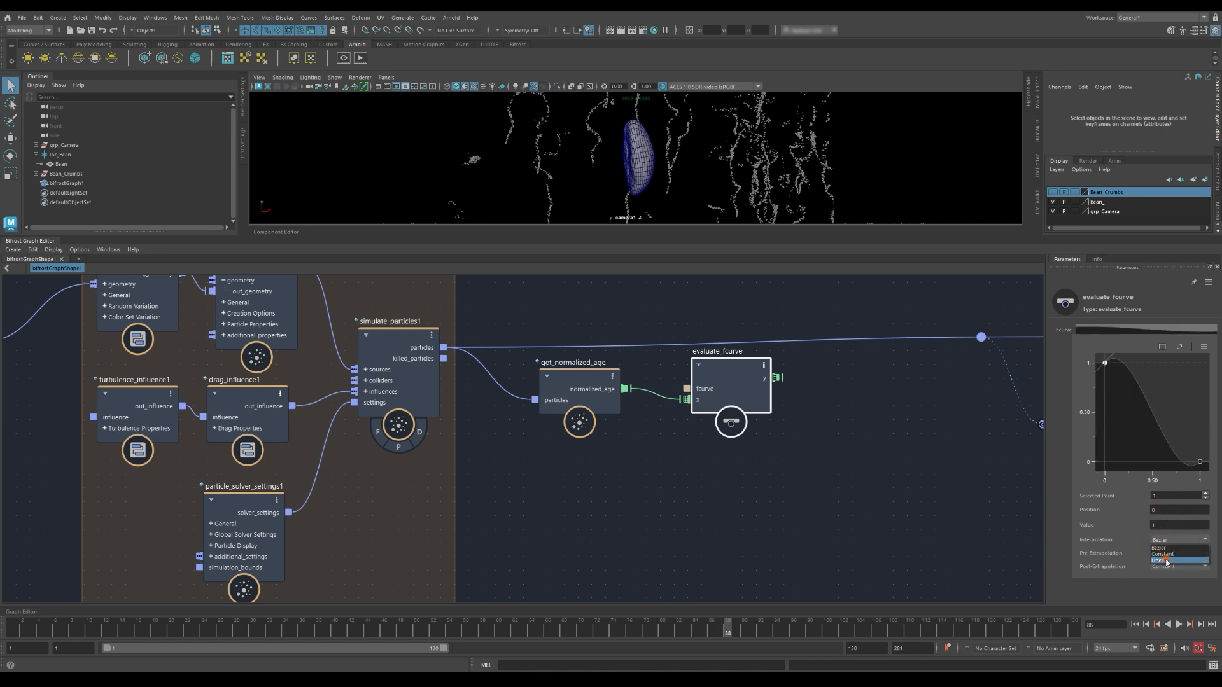
left_click(1165, 562)
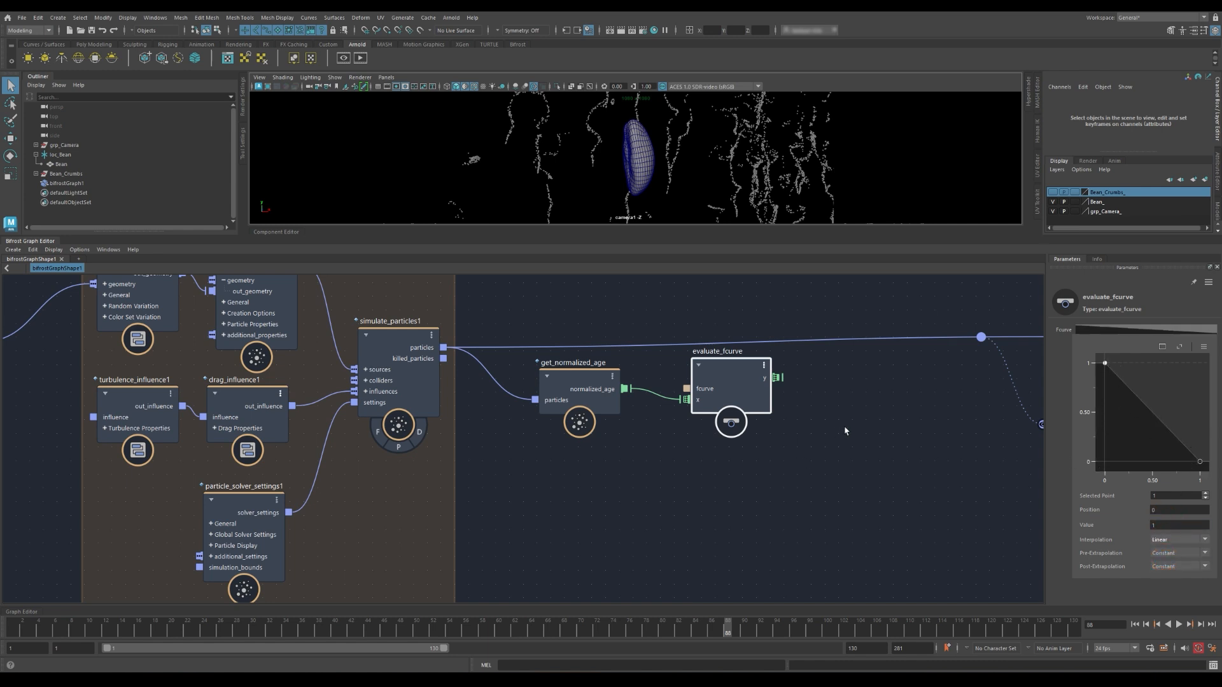
- Add a float value node below evaluate_fcurve and set its value to 1
middle_click_drag(845, 431, 707, 427)
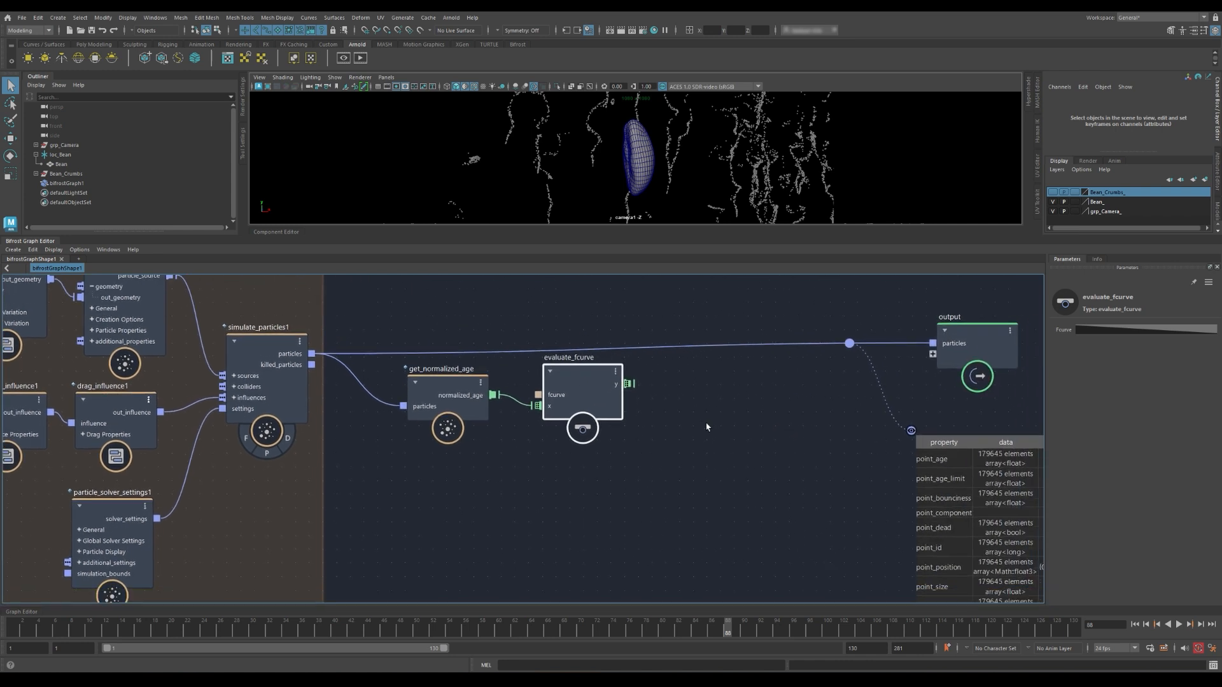
left_click(671, 469)
key("Tab")
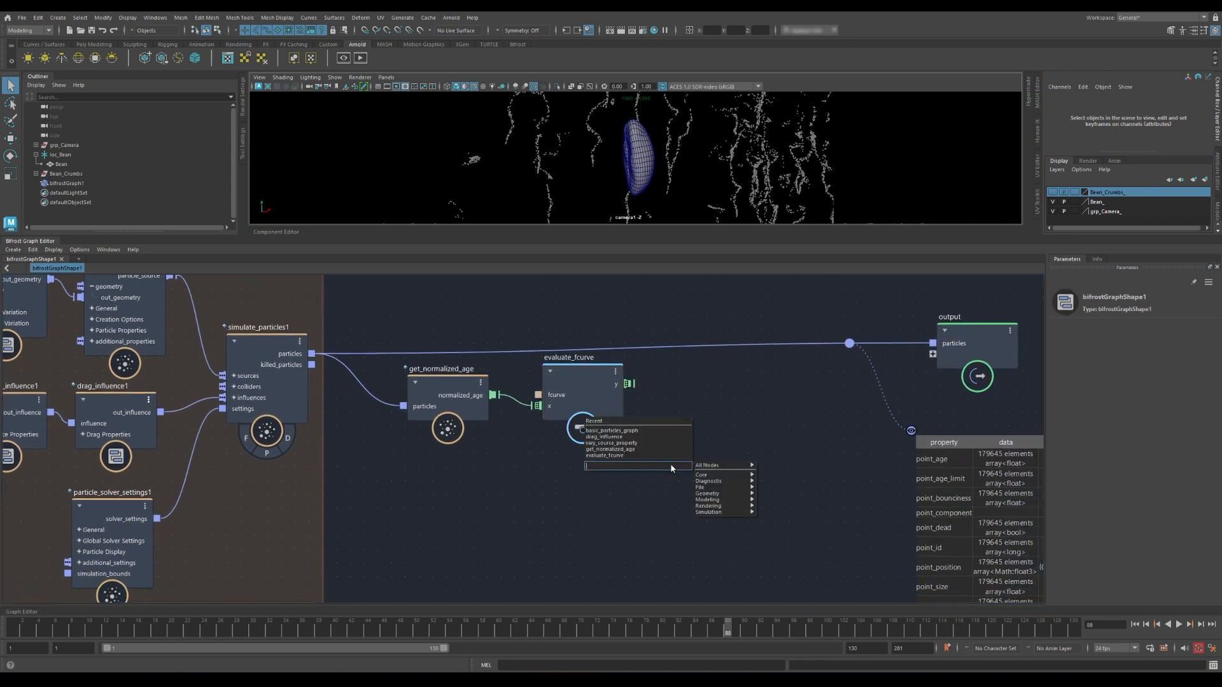
type("va")
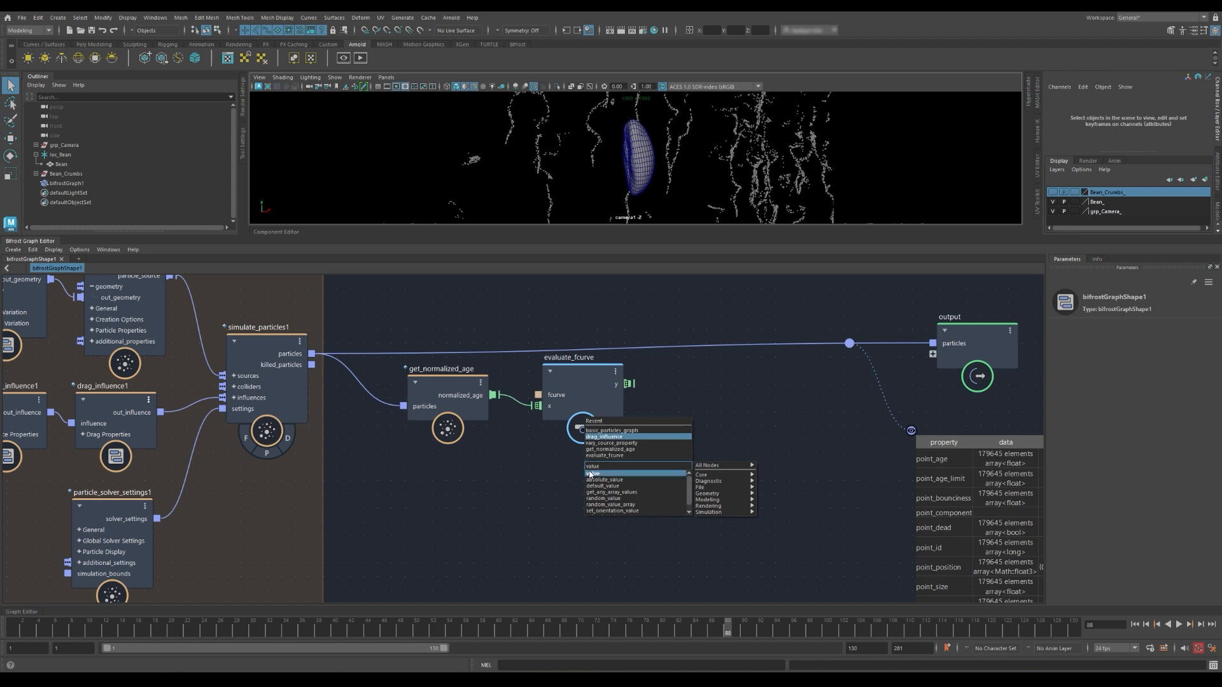
type("lue")
left_click(591, 473)
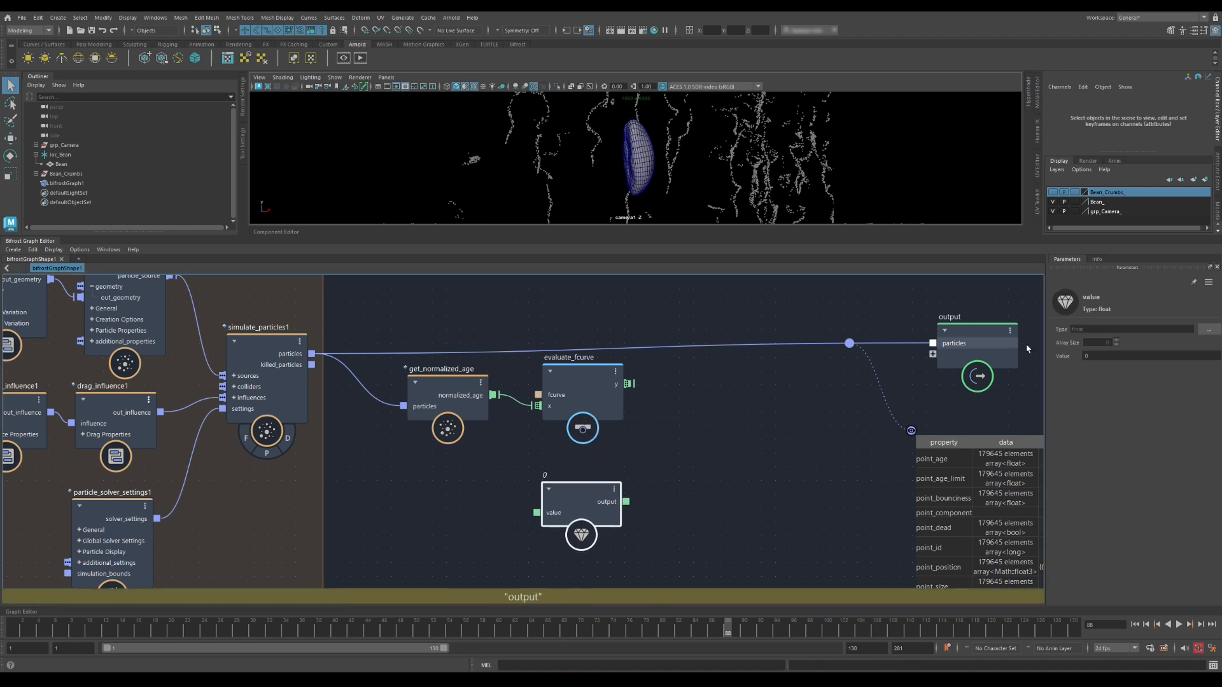
left_click(1104, 357)
type("1")
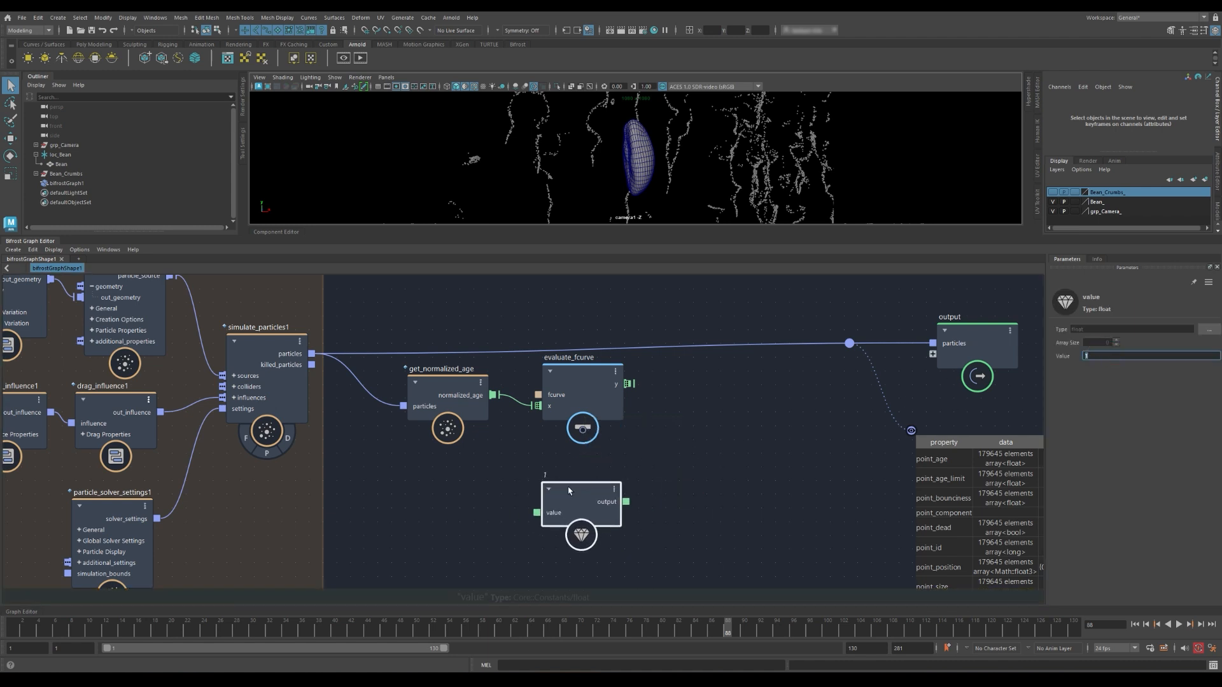
left_click_drag(567, 488, 559, 483)
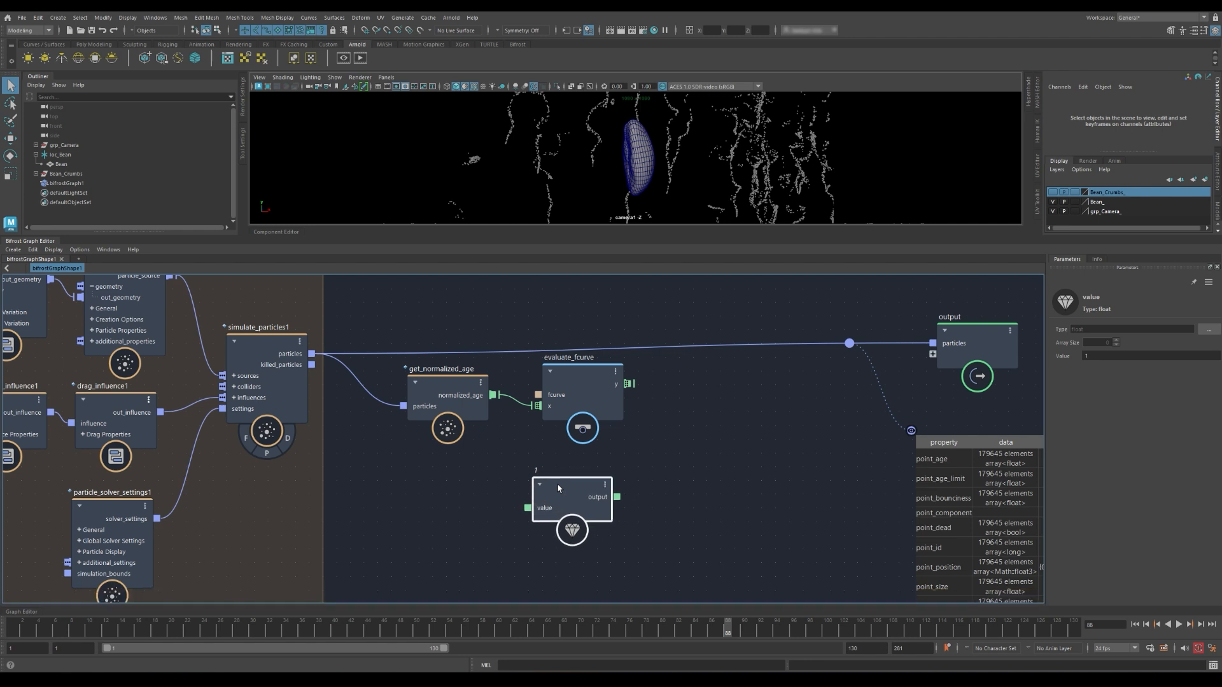
- Add a multiply node and feed it the y output of evaluate_fcurve and the output of the value node
left_click(723, 443)
key("Tab")
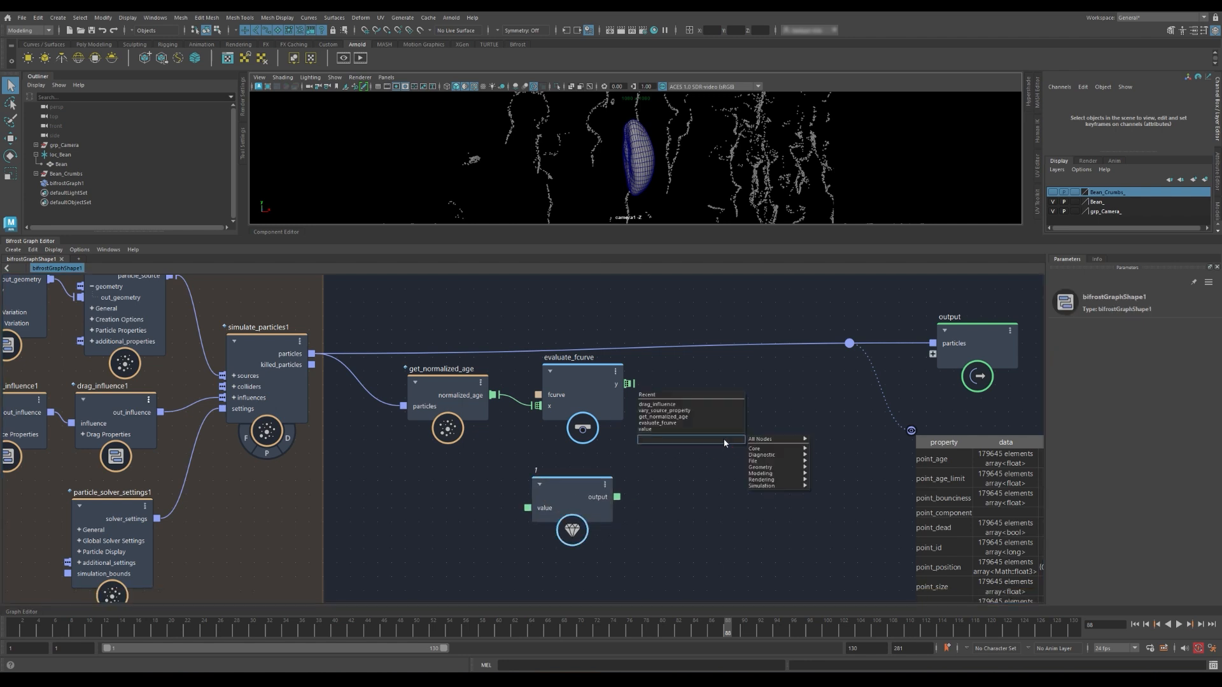
type("mul")
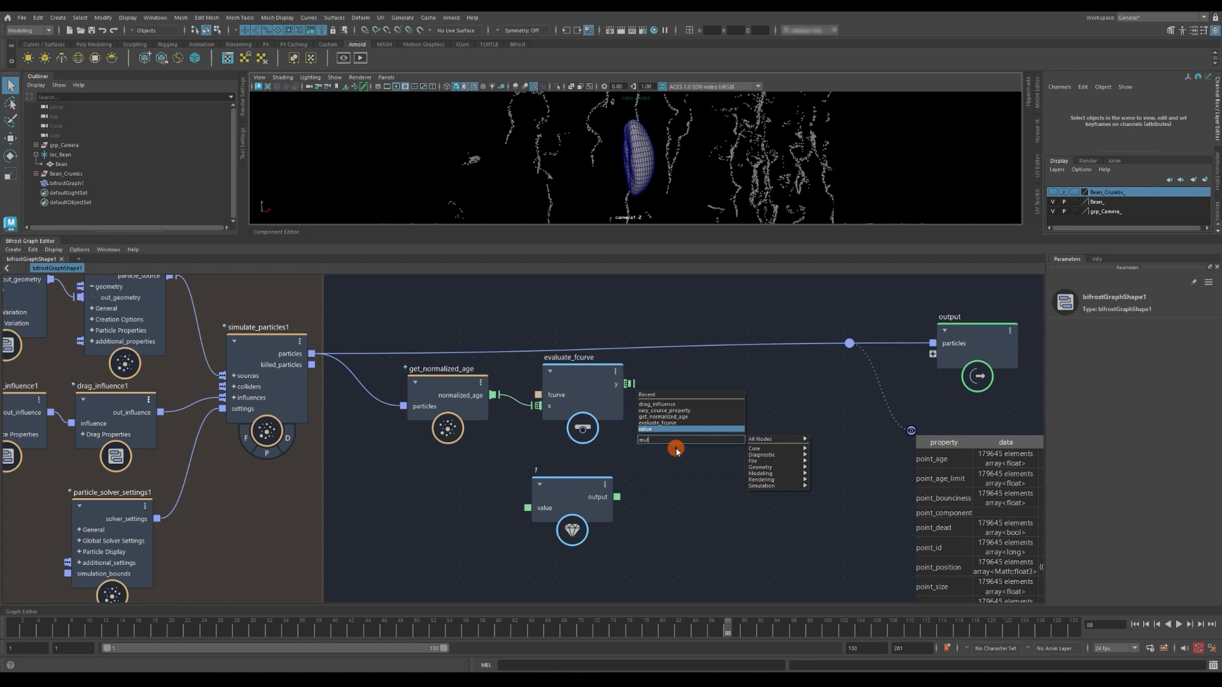
left_click(649, 446)
left_click_drag(629, 384, 680, 445)
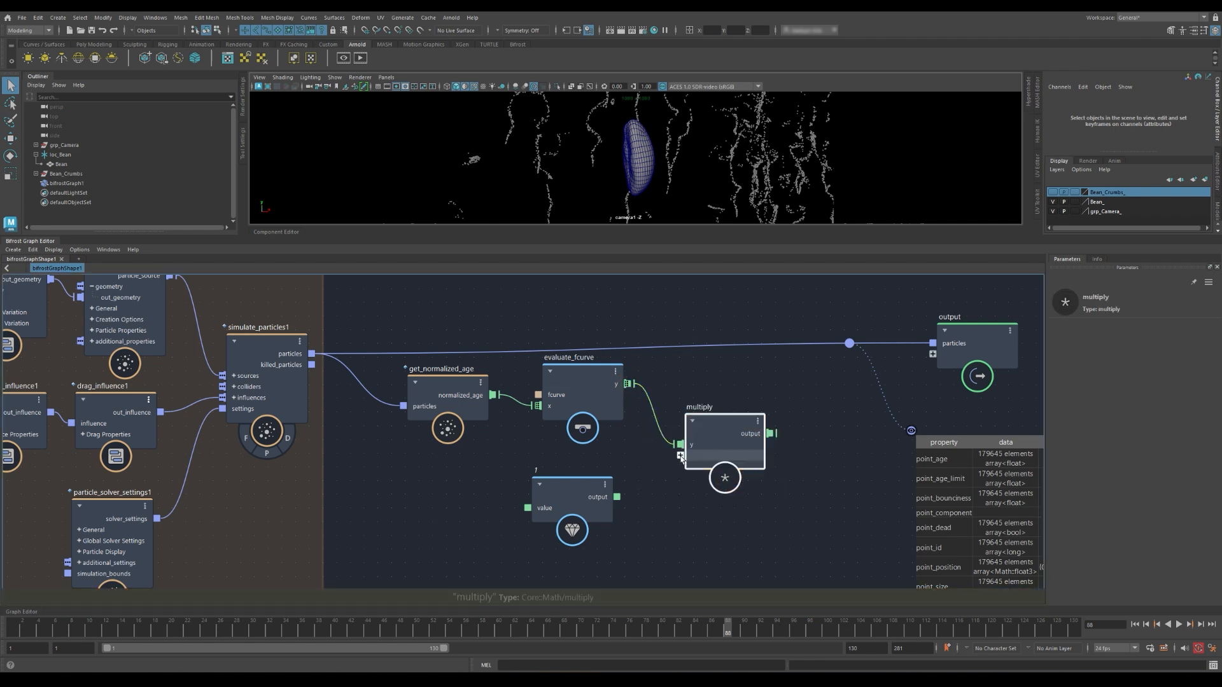
left_click_drag(616, 496, 680, 456)
left_click_drag(562, 490, 577, 483)
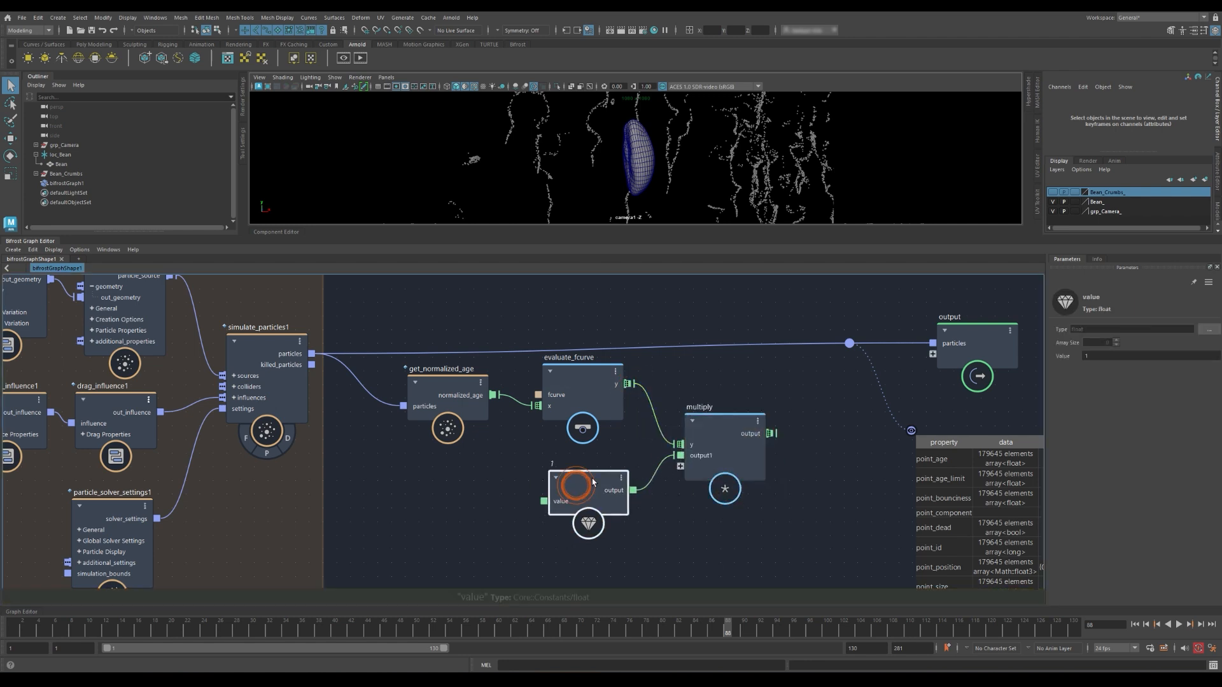
- Add a set_geo_property node after multiply and connect the multiply output to its data input
middle_click_drag(806, 401, 669, 417, "alt")
right_click_drag(669, 417, 714, 418, "alt")
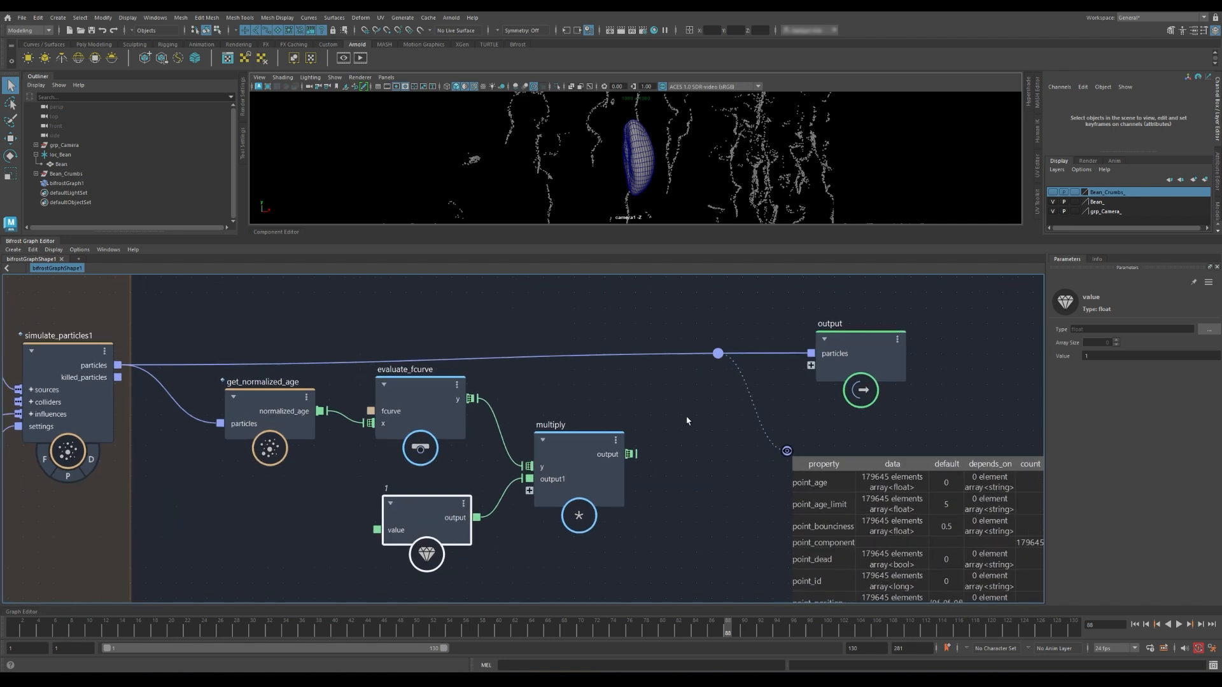
left_click(687, 420)
key("Tab")
type("set")
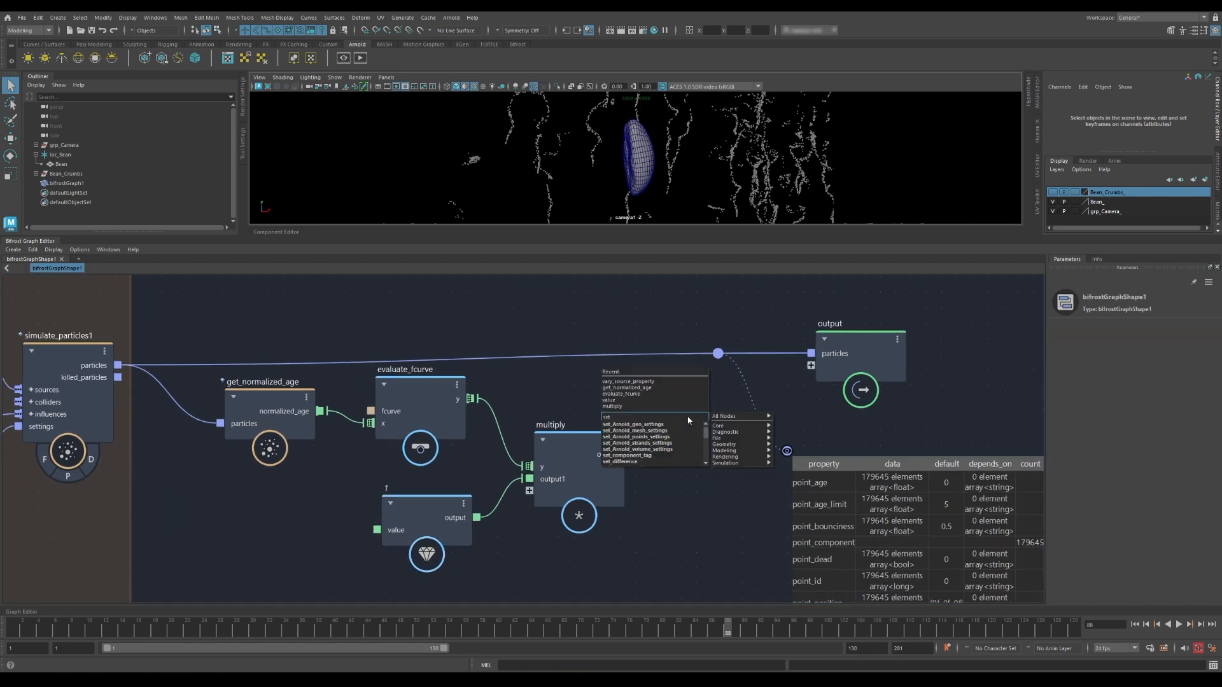
type("_Arnold_geo_settingsge")
key("ctrl+a")
type("set_ge")
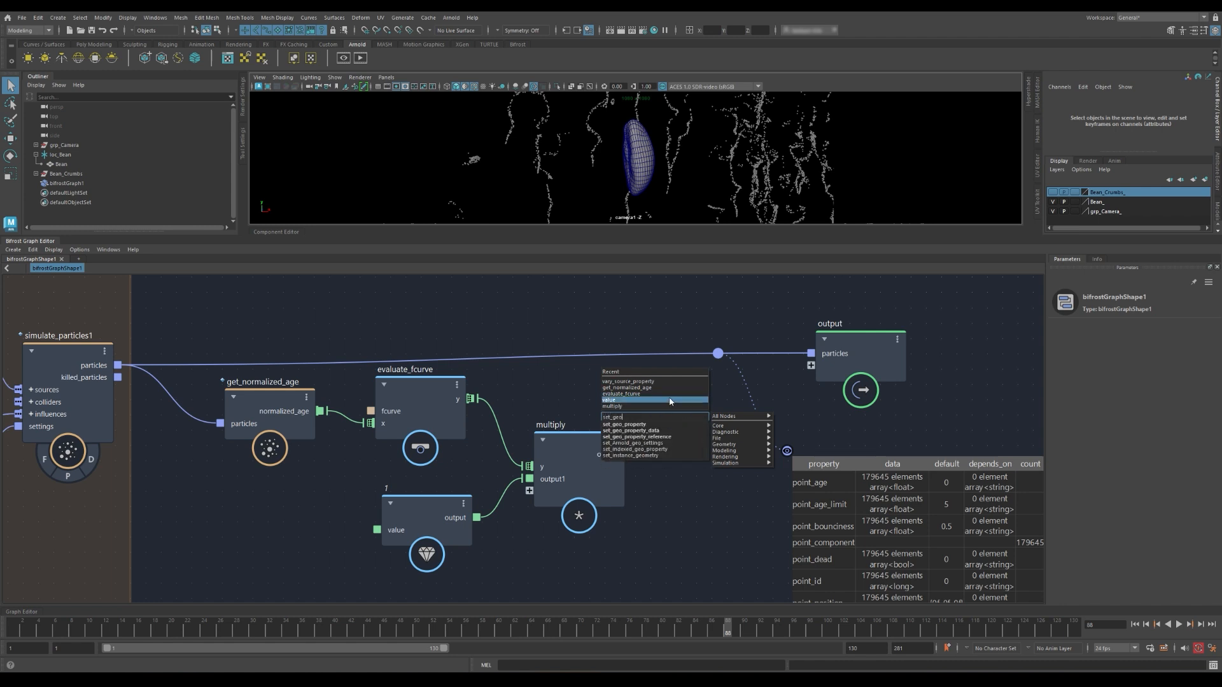
left_click(654, 424)
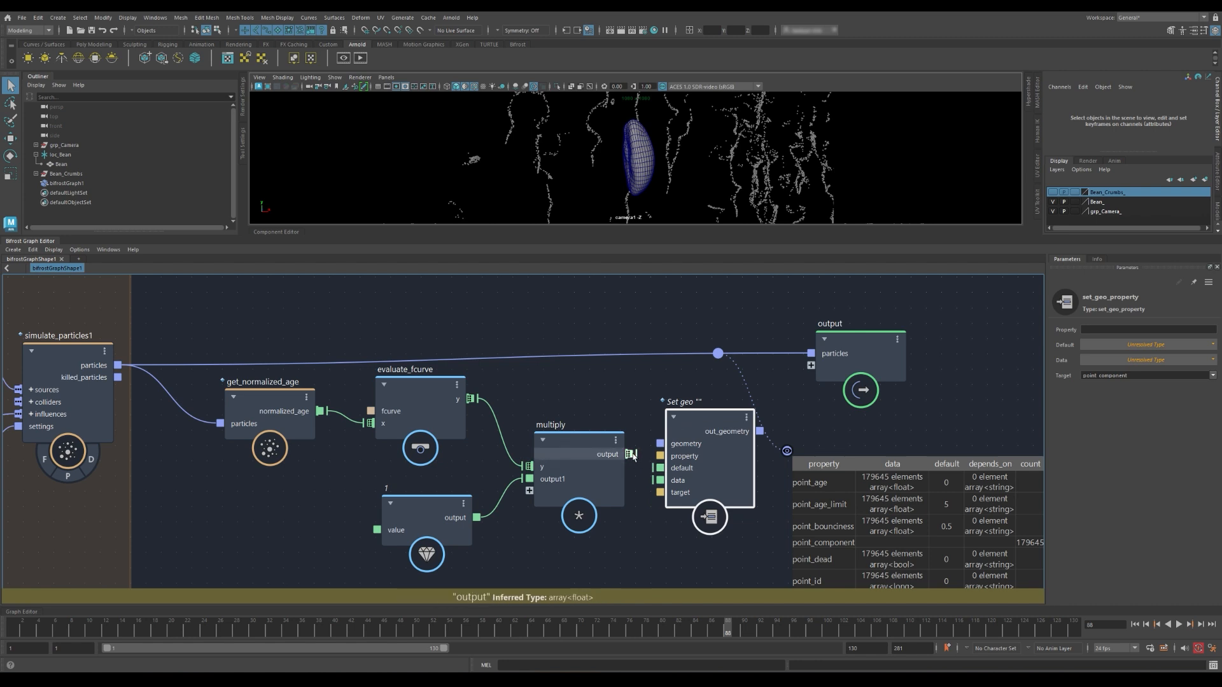
left_click_drag(630, 454, 660, 480)
left_click_drag(698, 422, 731, 386)
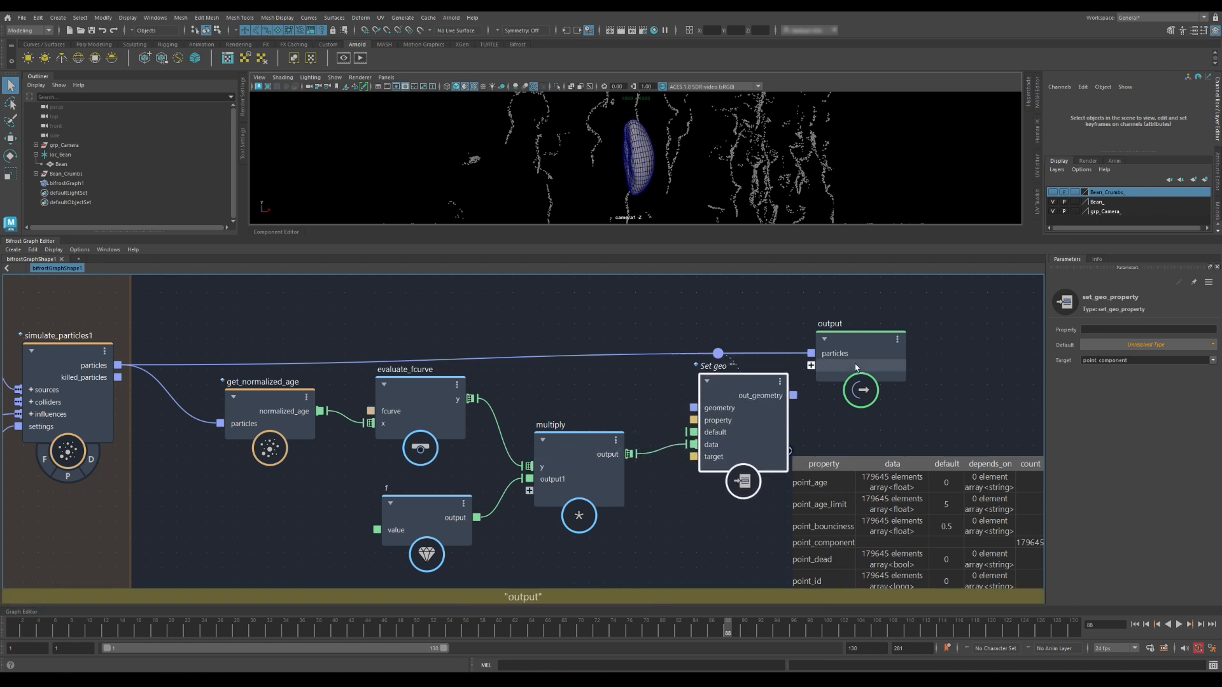
- Space out the output and set_geo_property nodes and set the set_geo_property node's Property to point_size
left_click_drag(861, 341, 1049, 334)
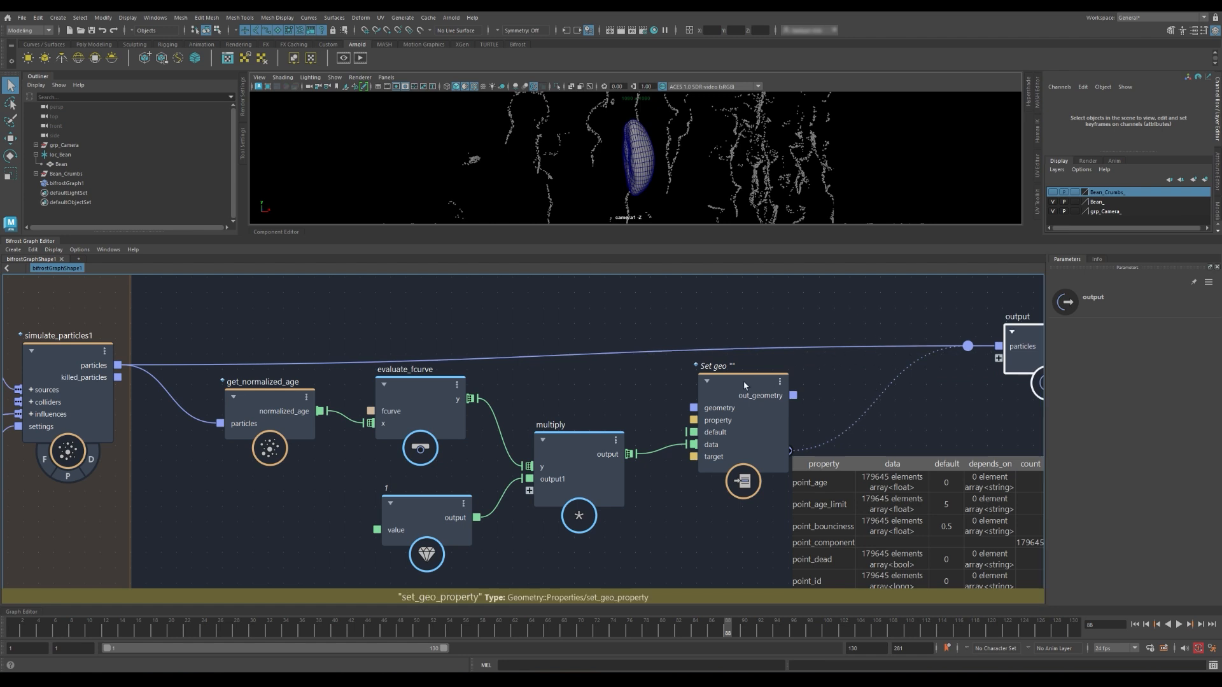
left_click_drag(746, 381, 721, 330)
middle_click_drag(941, 448, 846, 427)
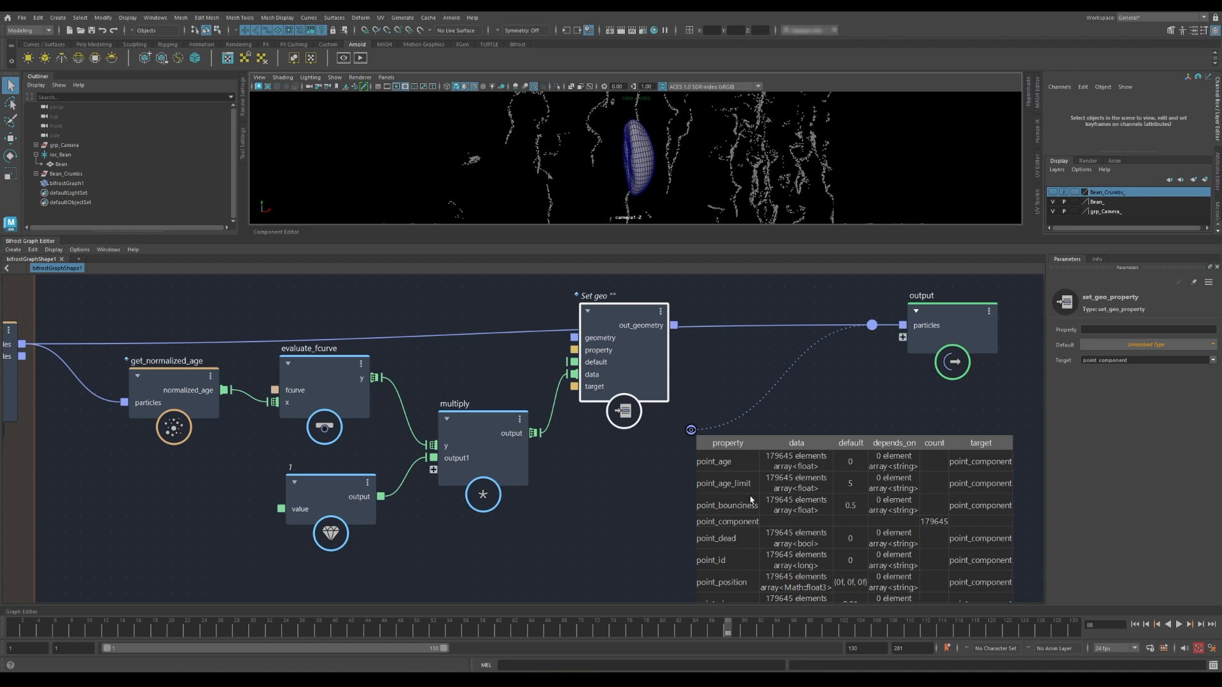
middle_click_drag(750, 500, 735, 390)
left_click(704, 495)
middle_click_drag(607, 429, 604, 485)
scroll(605, 467, "down", 1)
scroll(594, 480, "down", 2)
left_click(593, 338)
left_click(1118, 327)
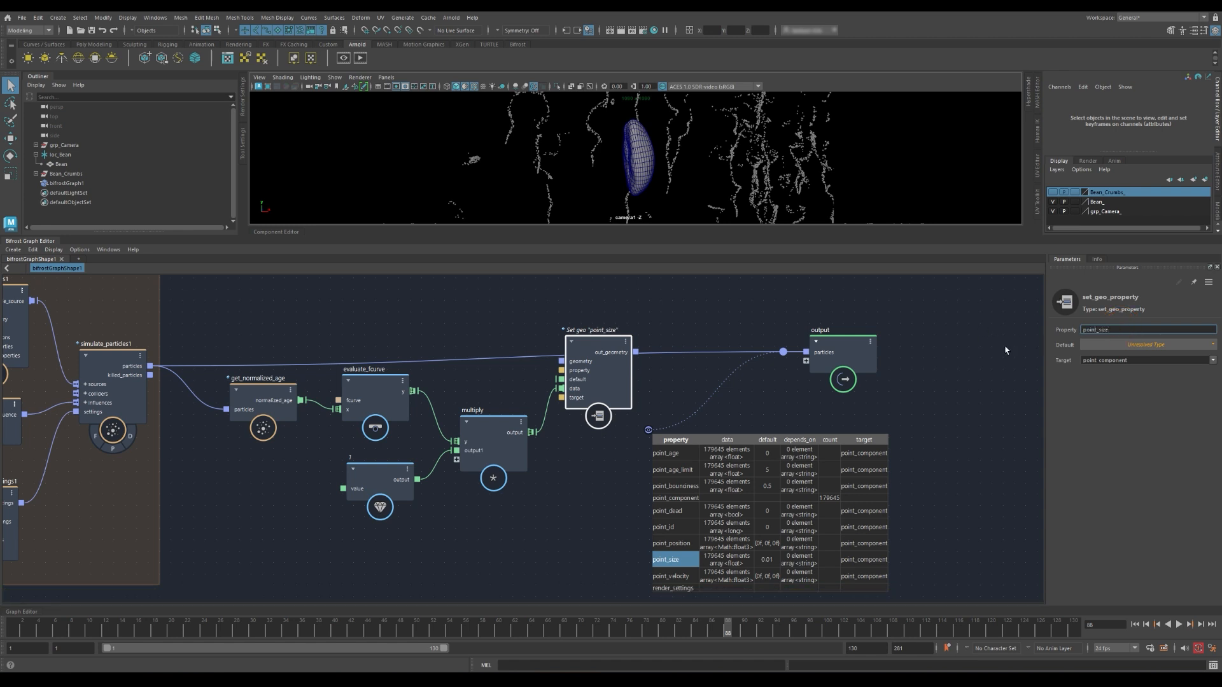
- Connect simulate_particles1's particles to the point_size node's geometry input, and its out_geometry to the output node's particles in place of the direct link
left_click_drag(593, 342, 595, 349)
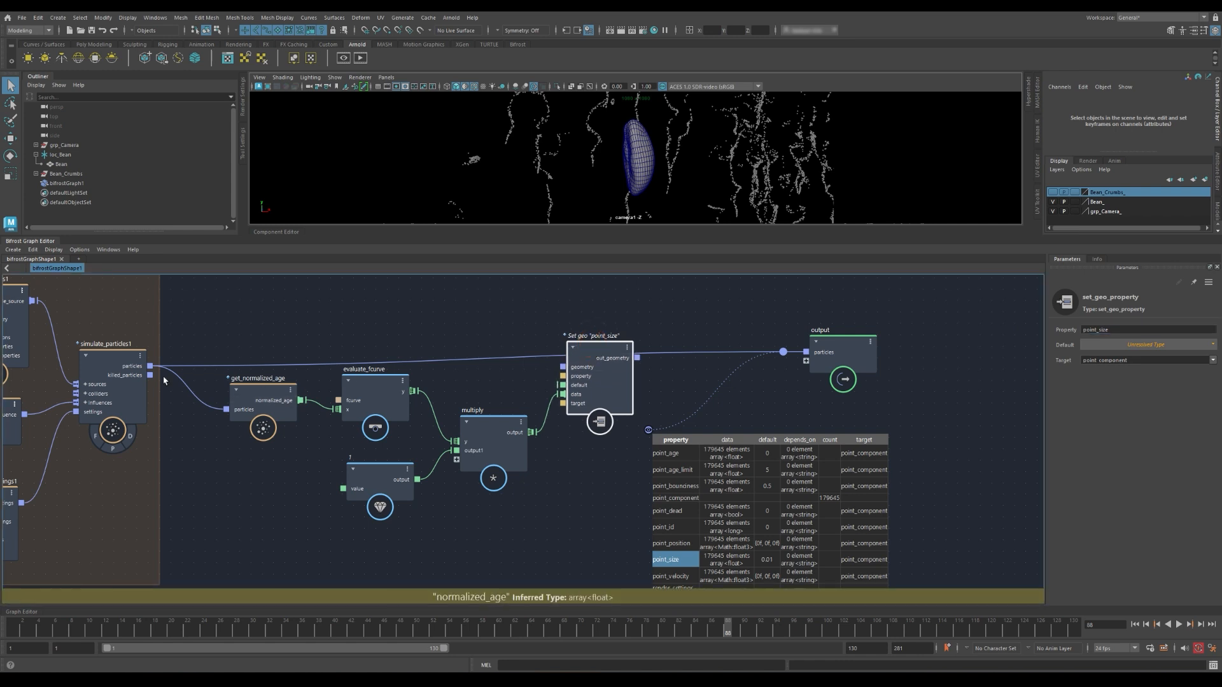
left_click_drag(150, 366, 605, 307)
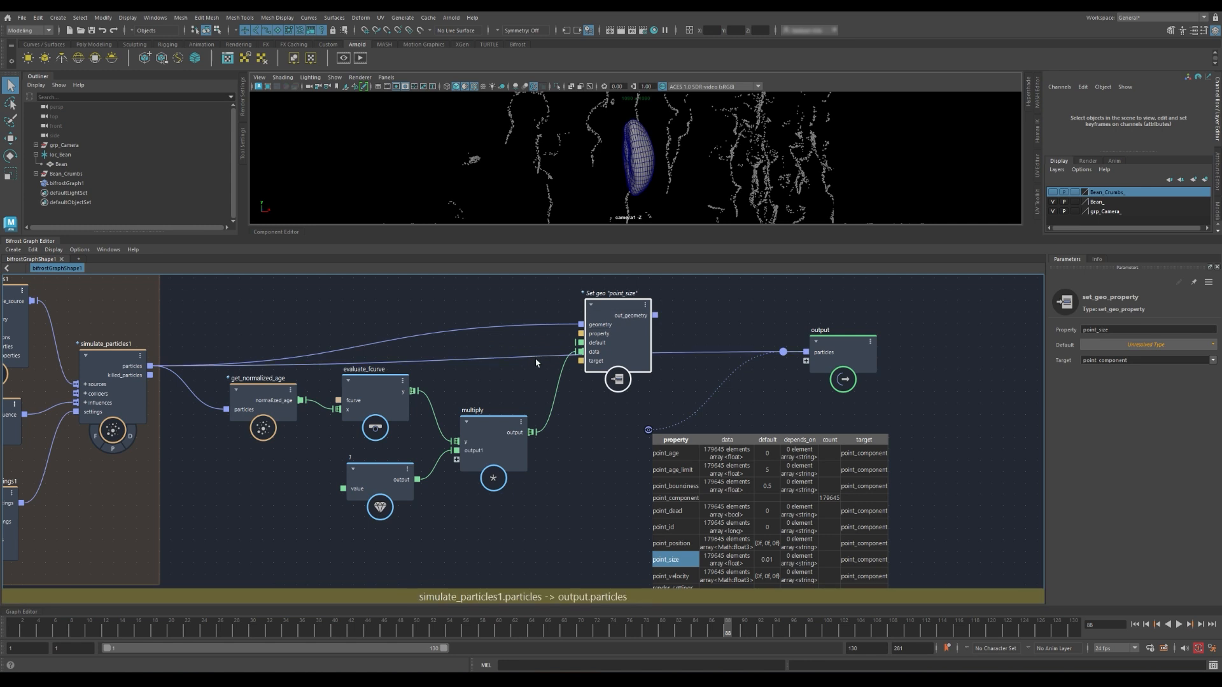
left_click_drag(538, 357, 525, 388)
left_click_drag(655, 315, 806, 352)
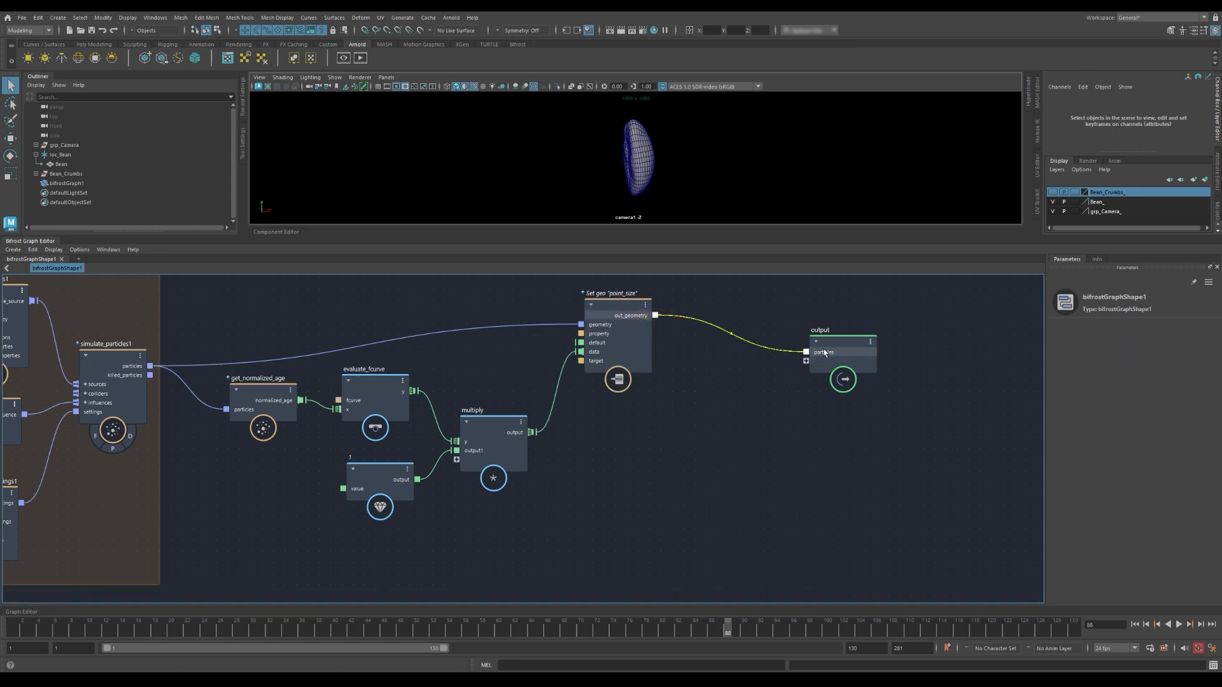
left_click_drag(614, 304, 630, 323)
- Set the value node feeding multiply to 0.1 and replay the simulation from the first frame
left_click(1179, 624)
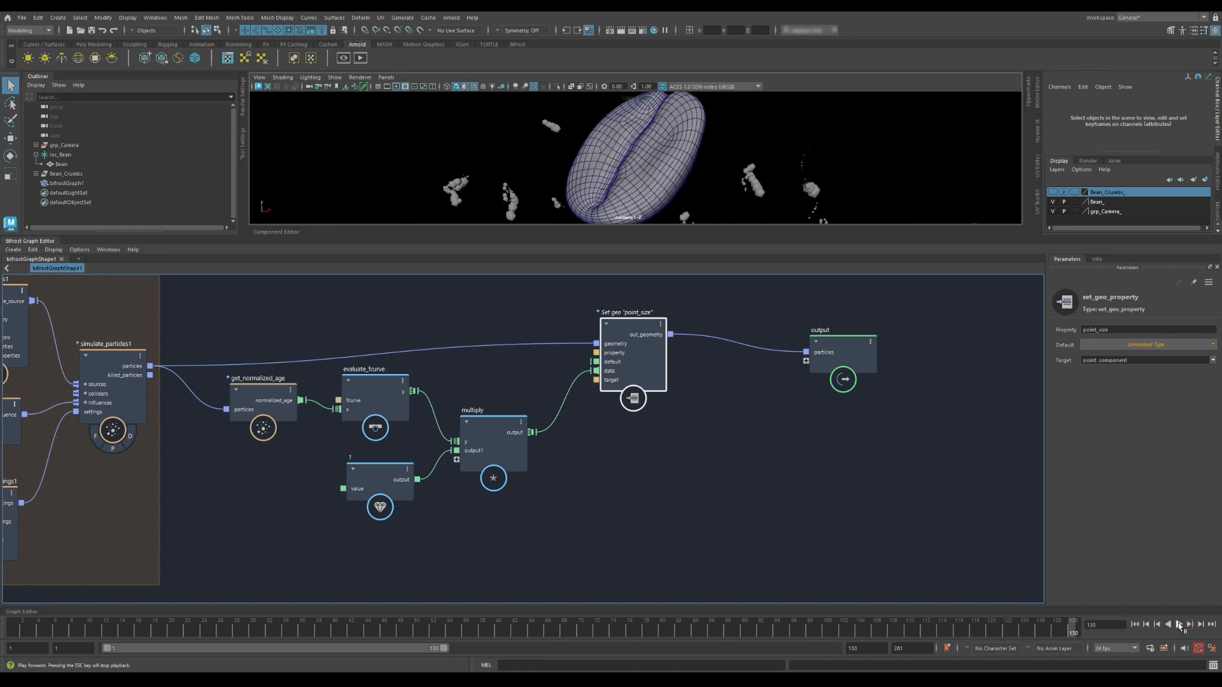
left_click(1179, 625)
left_click(366, 469)
left_click(1106, 355)
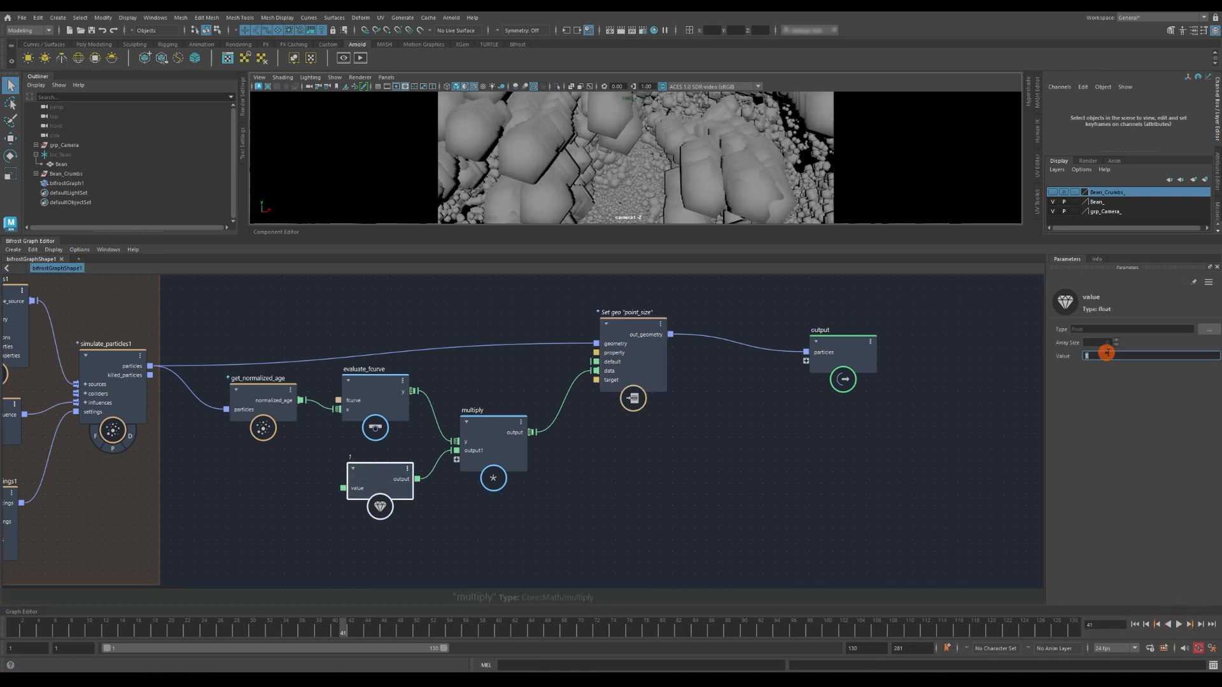
type("0.1")
key("Return")
left_click(1134, 624)
left_click(1179, 624)
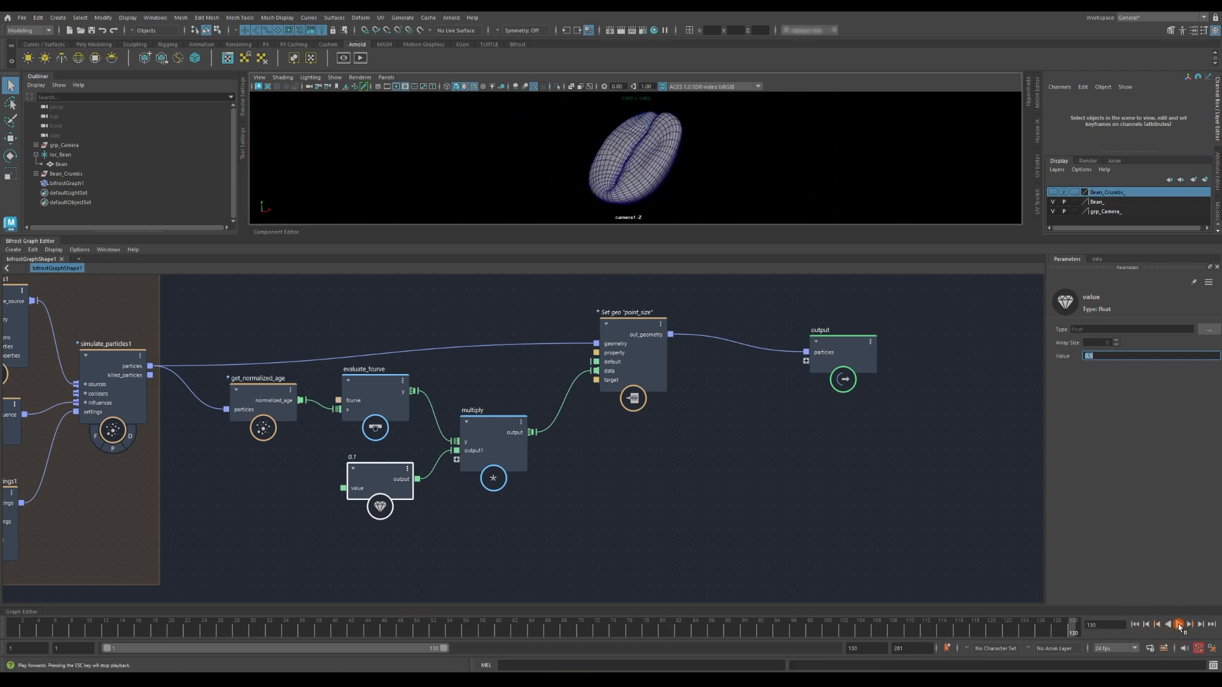
left_click(1179, 625)
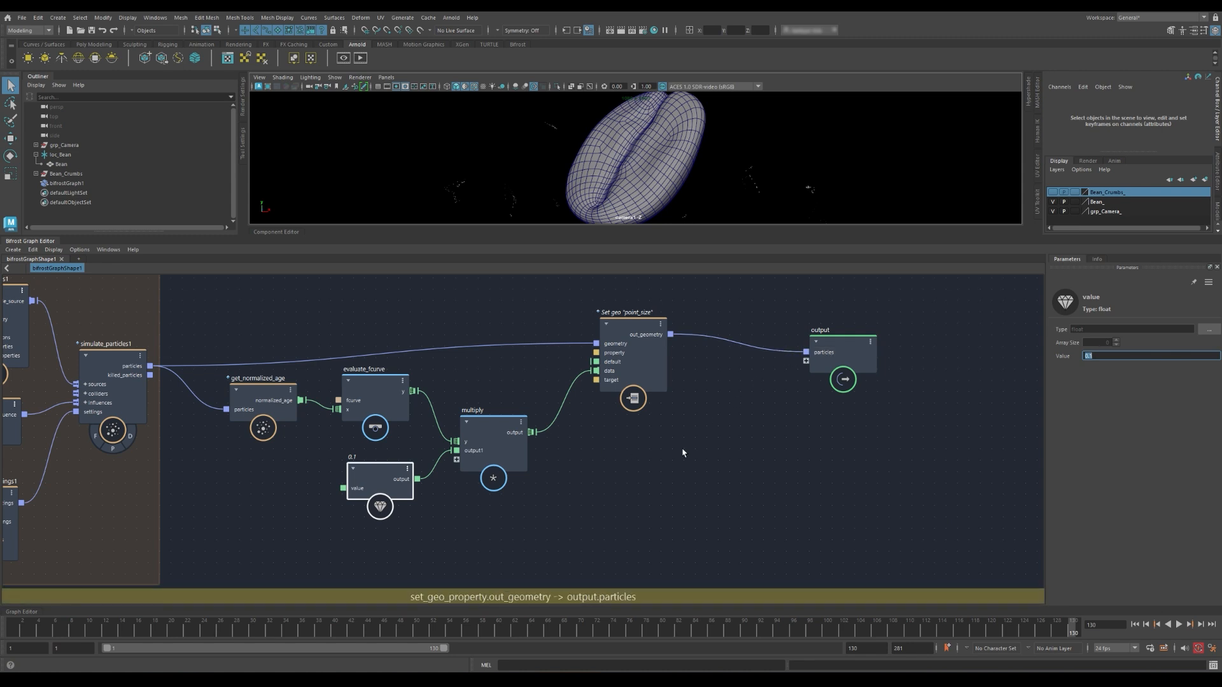
- Tidy the layout by moving the evaluate_fcurve, value, multiply and set_geo_property nodes closer together
left_click_drag(384, 412, 378, 421)
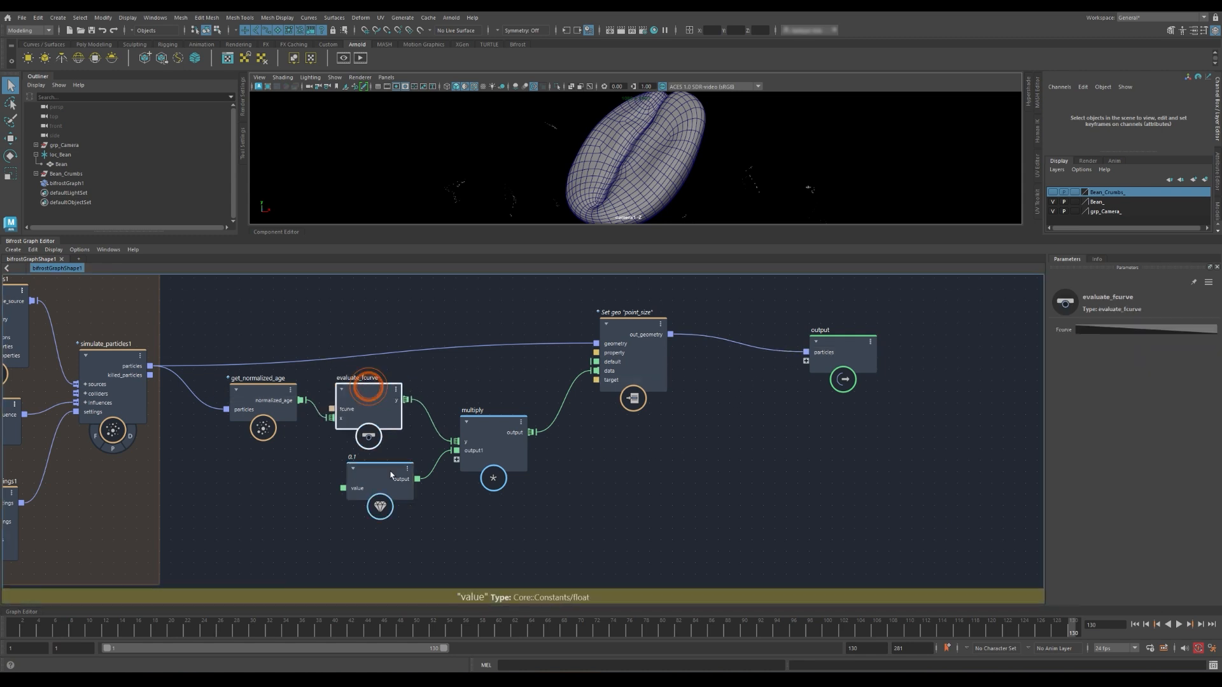
left_click_drag(380, 479, 367, 485)
left_click_drag(487, 439, 463, 443)
left_click_drag(621, 323, 567, 347)
- Enclose the get_normalized_age to set_geo_property nodes in a backdrop titled "Normalized age point size" and colour it olive green
middle_click_drag(239, 313, 322, 299)
left_click_drag(322, 297, 652, 525)
right_click(767, 425)
left_click(798, 436)
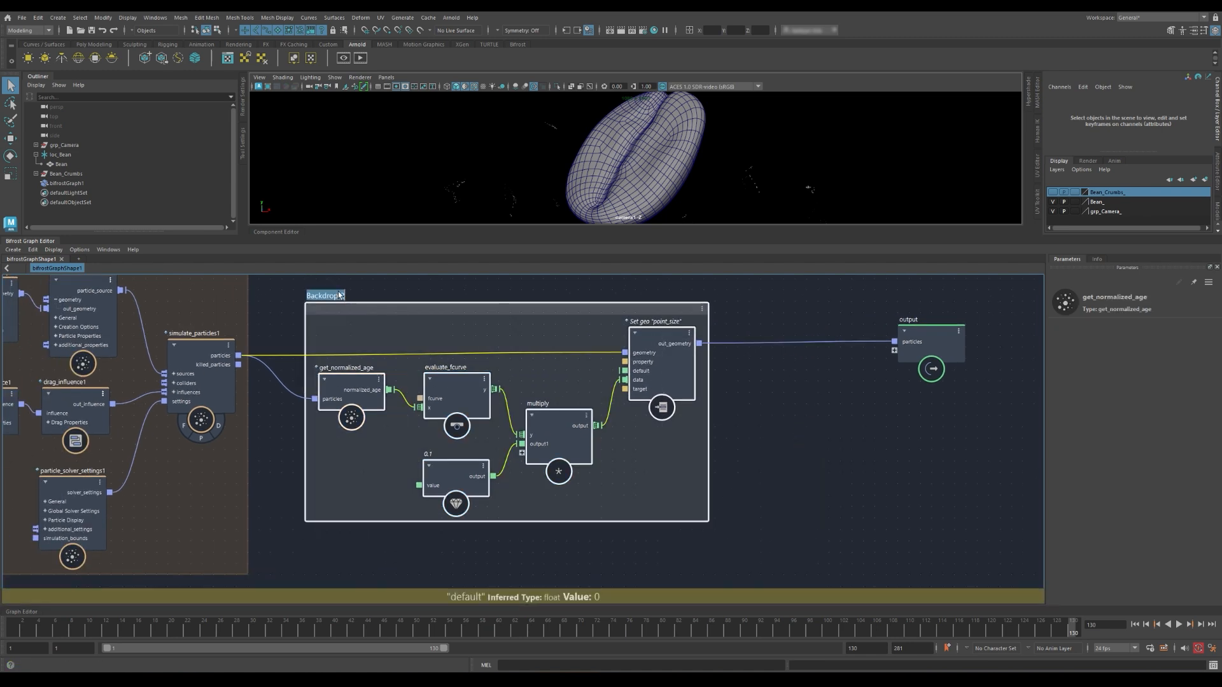
type("Normali")
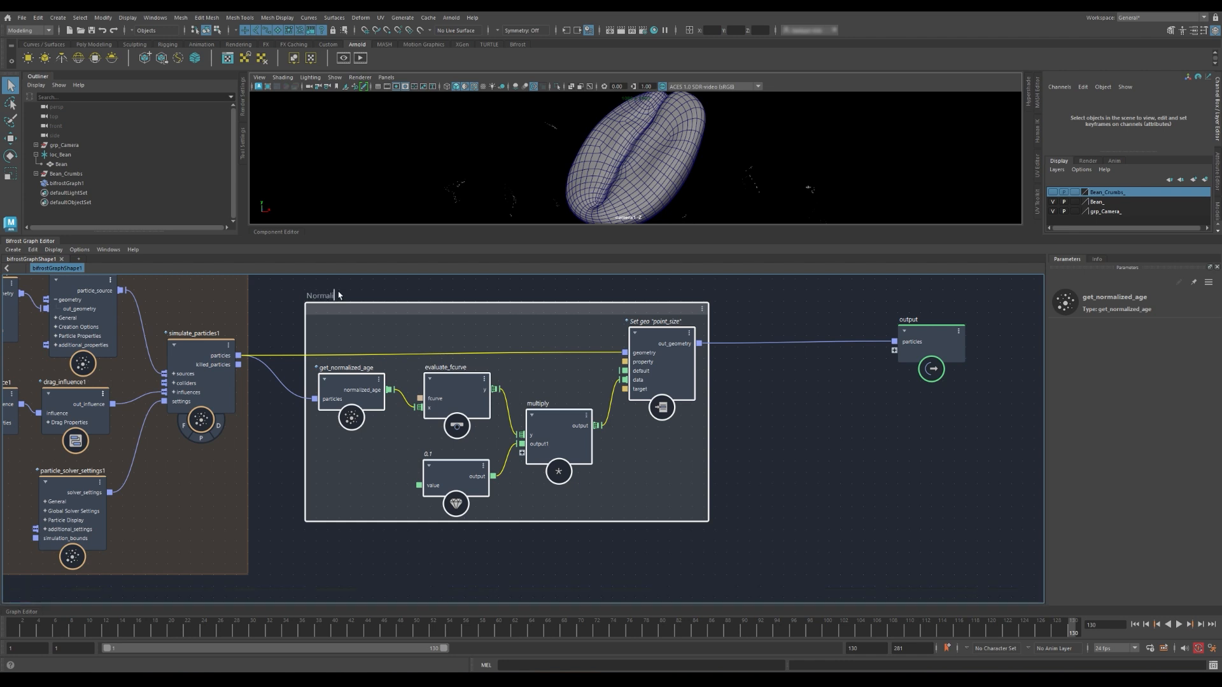
type("zed age point size")
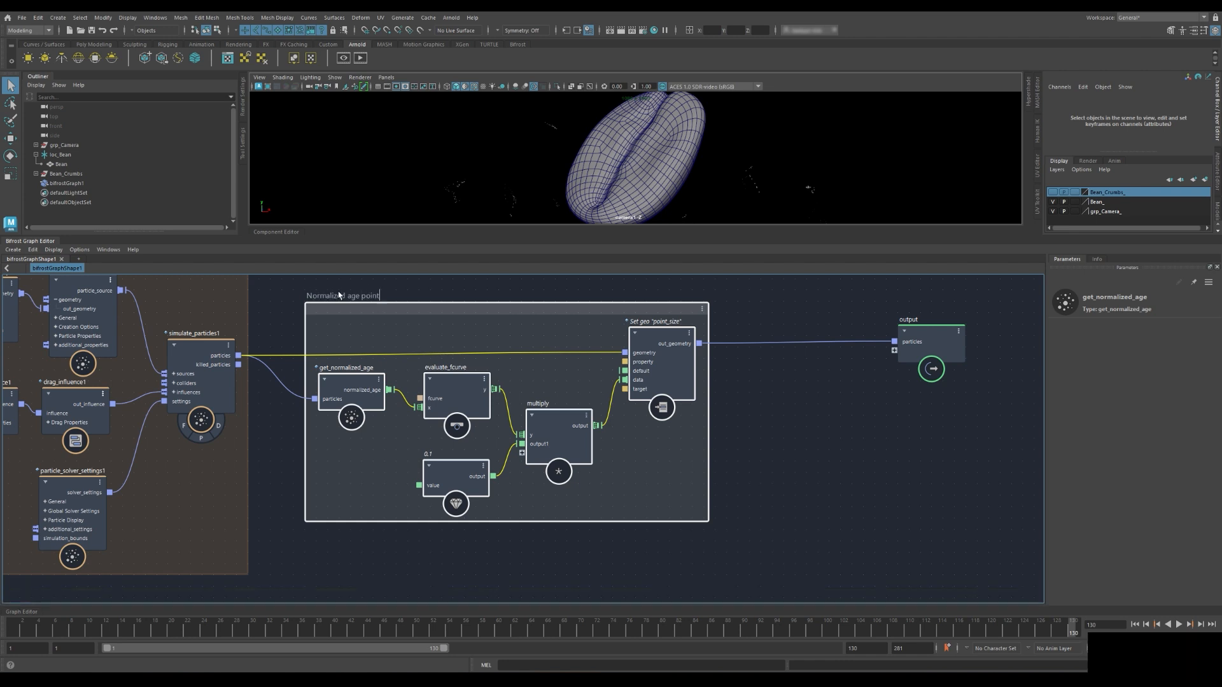
right_click(386, 306)
left_click(420, 344)
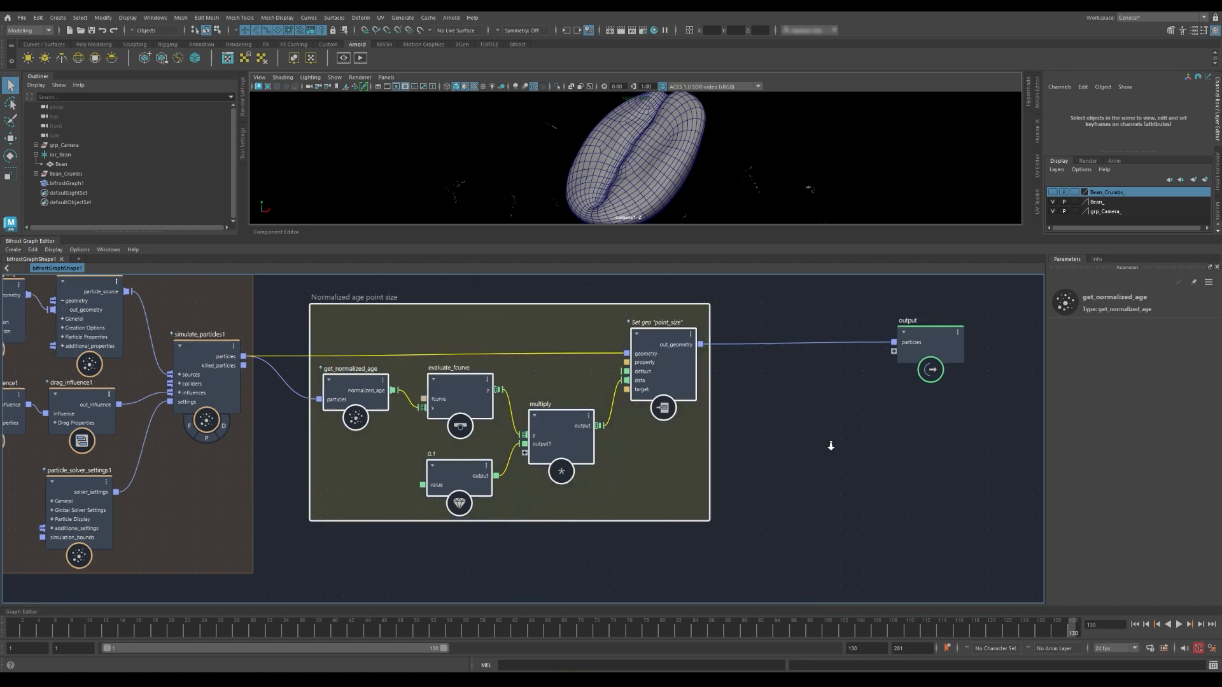
- Move the output node farther away from the Normalized age point size backdrop to free space for more nodes
right_click_drag(830, 446, 887, 423, "alt")
middle_click_drag(888, 423, 739, 436, "alt")
left_click_drag(749, 361, 987, 356)
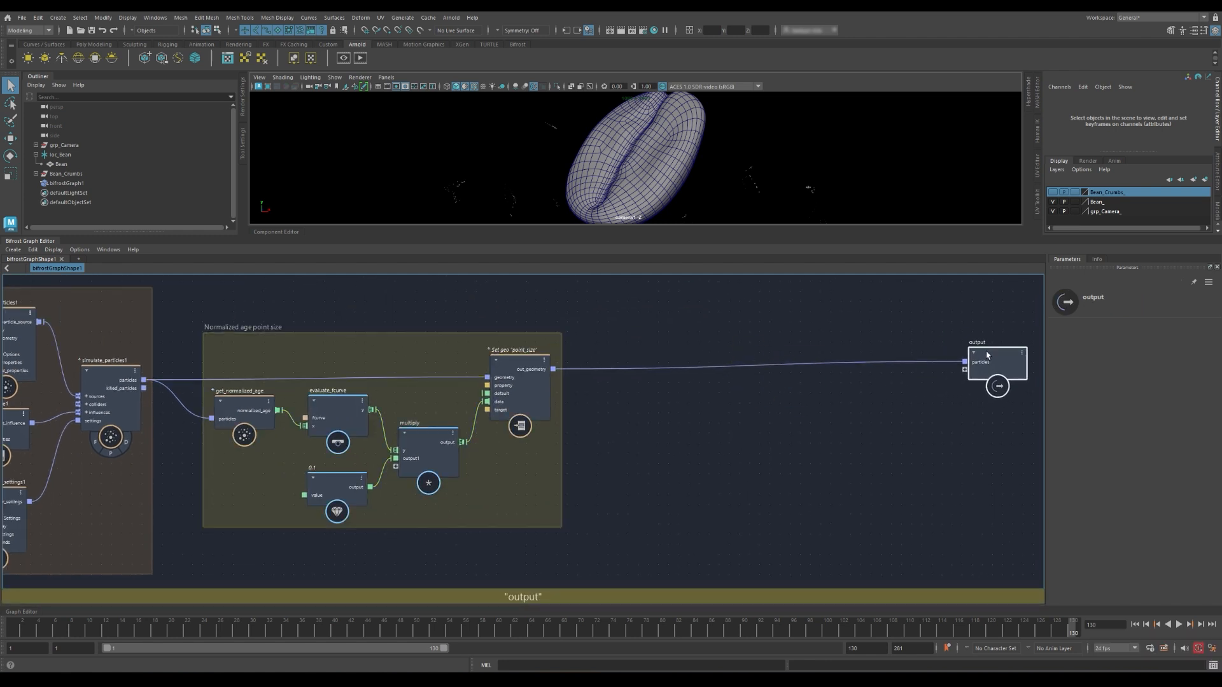
key("a")
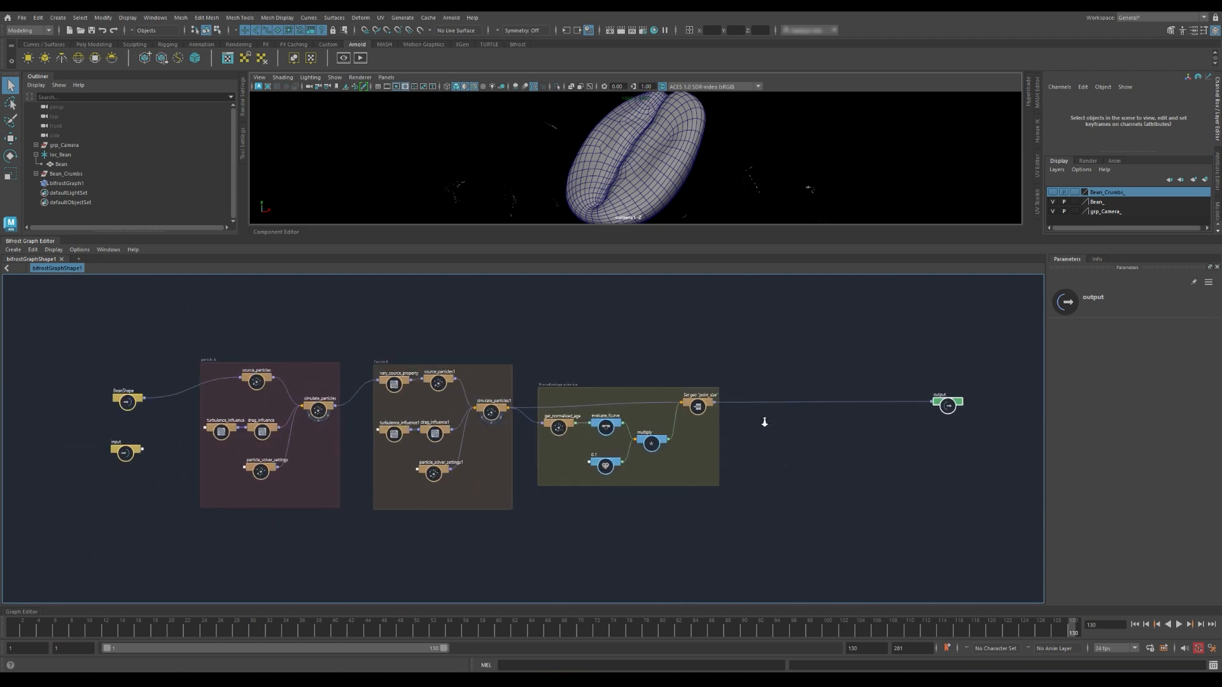
right_click_drag(818, 438, 913, 434, "alt")
middle_click_drag(913, 434, 637, 477, "alt")
left_click_drag(848, 372, 938, 371)
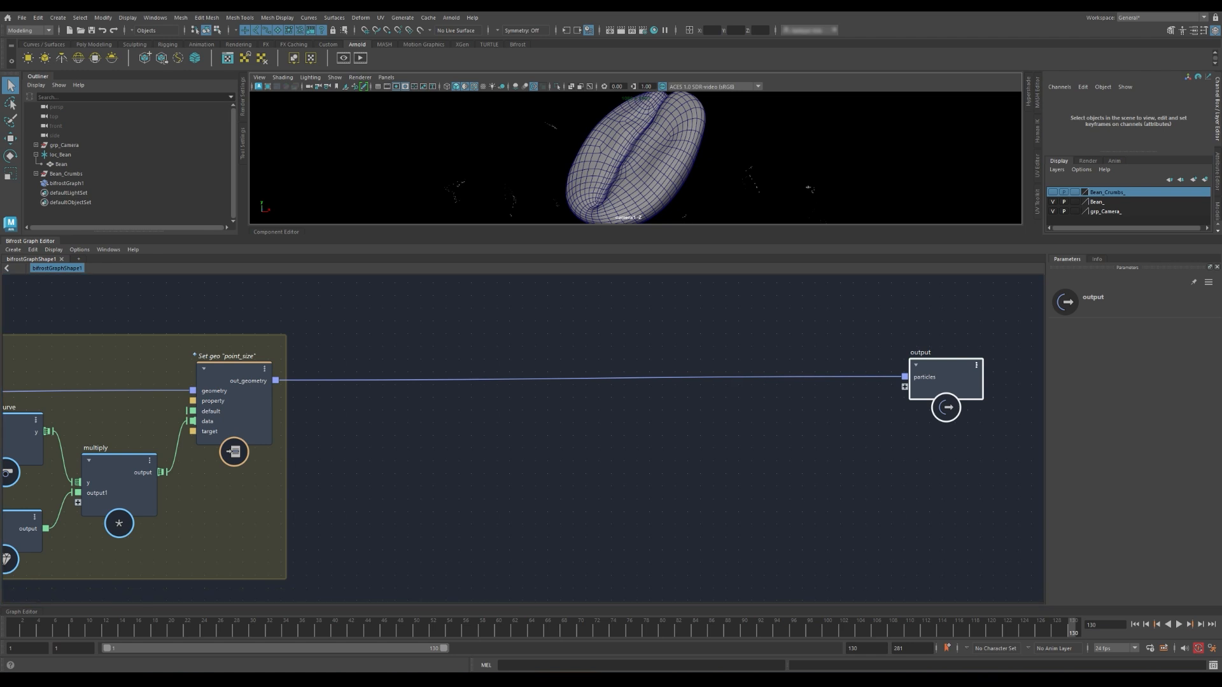
left_click(599, 446)
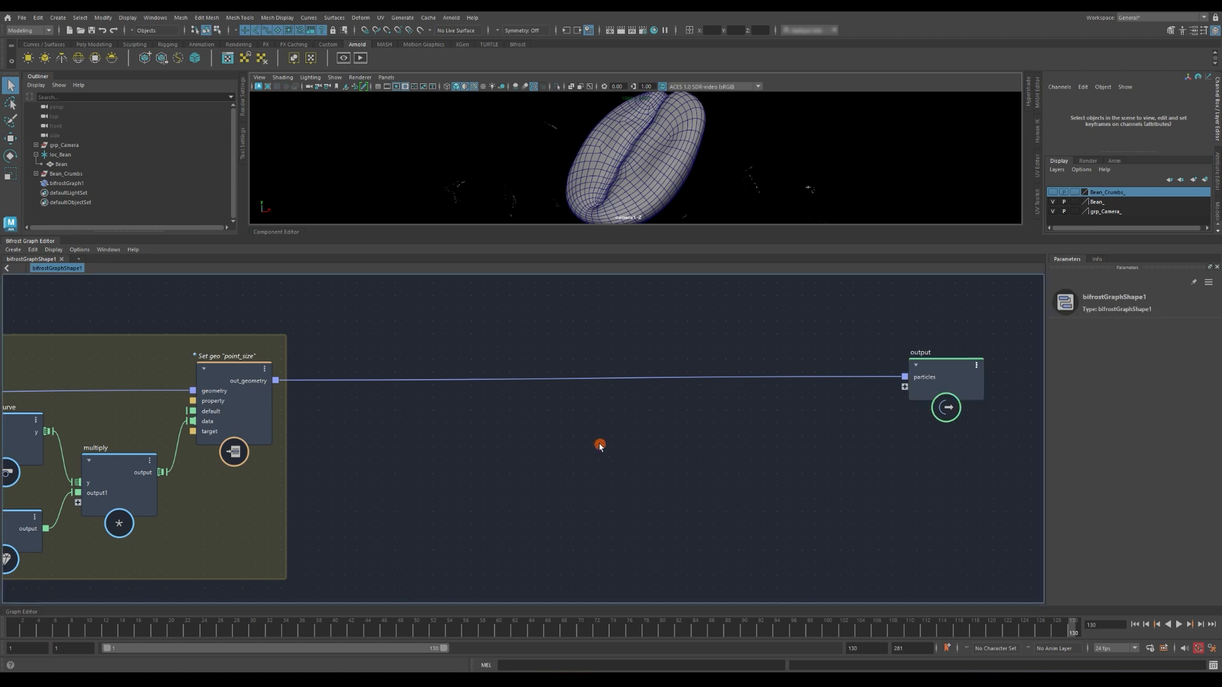
scroll(609, 480, "up", 1)
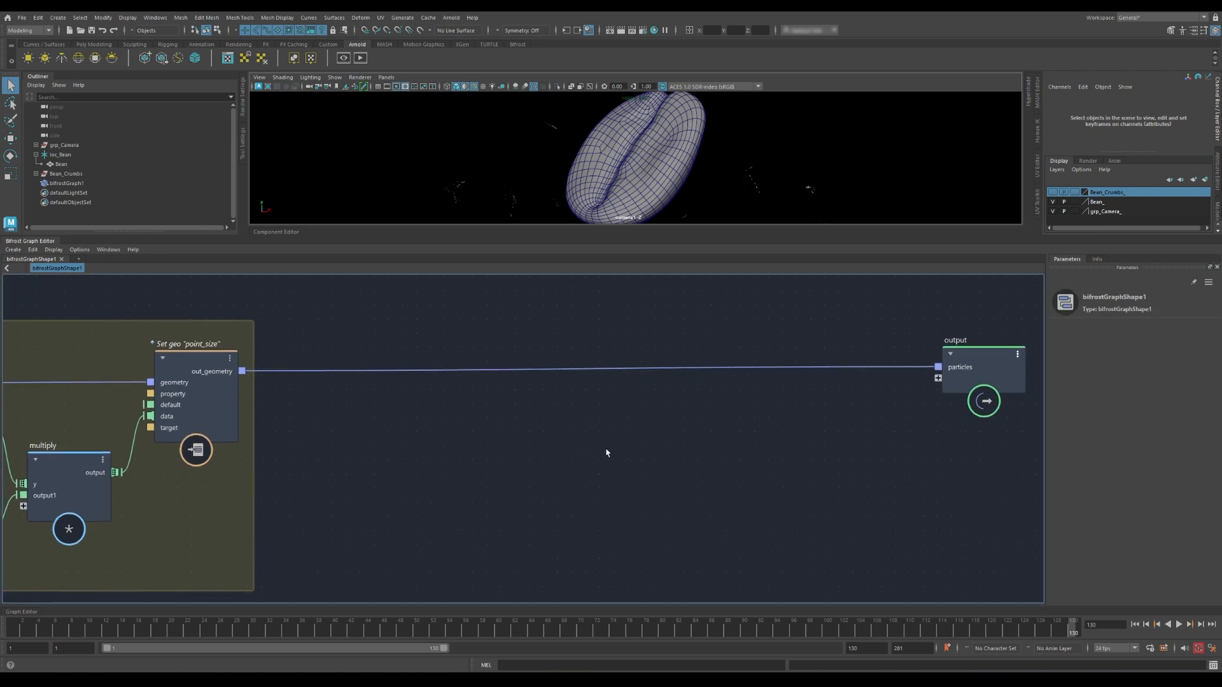
- Add a get_geo_property node of type array<float>, with its geometry fed by the Set geo "point_size" node's out_geometry
key("Tab")
type("get_any_array_valuesge")
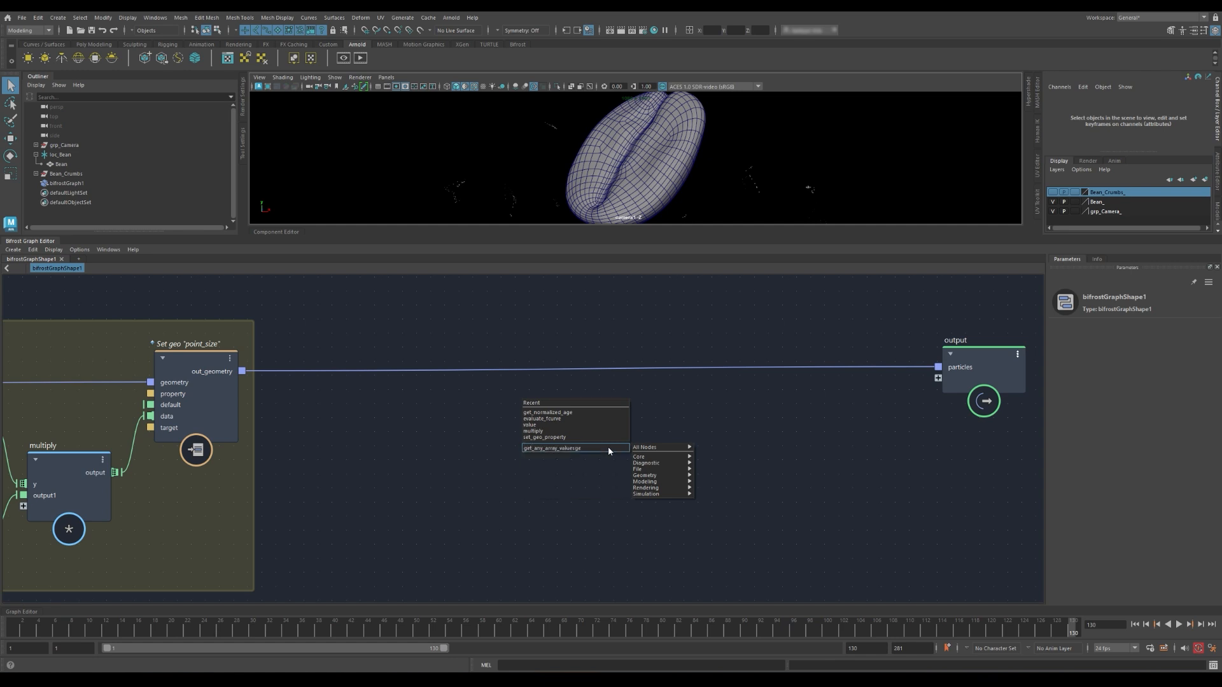
key("ctrl+a")
type("get_ge")
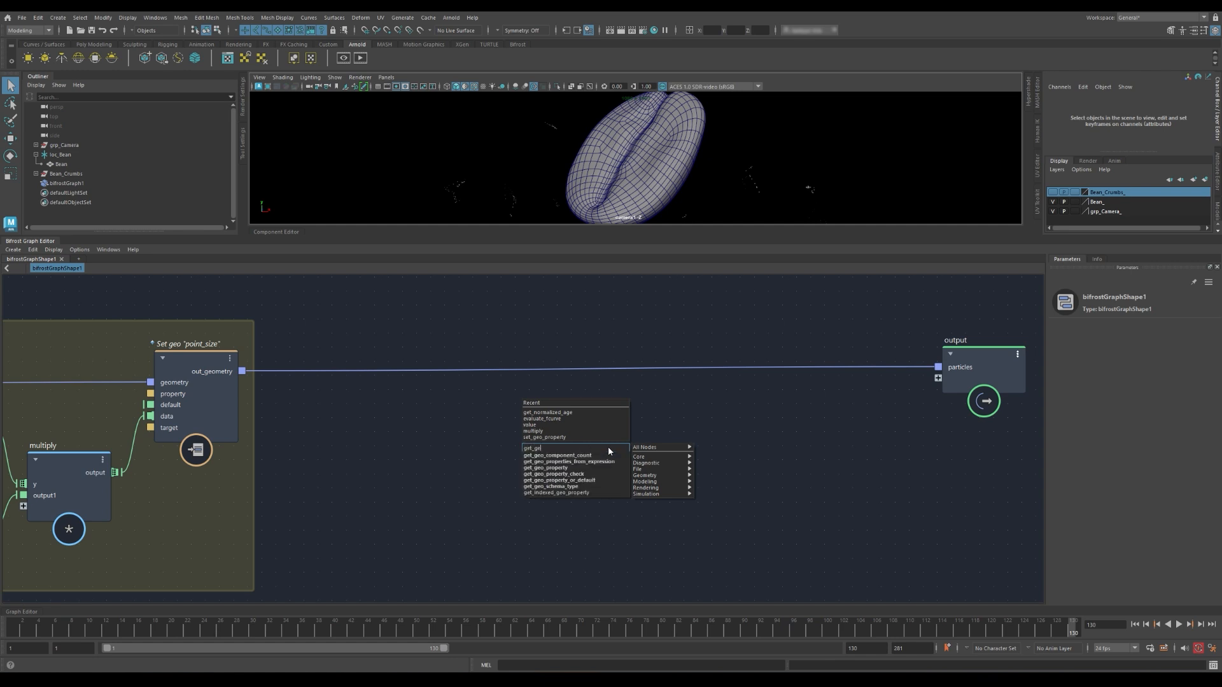
left_click(565, 472)
left_click_drag(605, 464, 438, 449)
left_click_drag(243, 371, 406, 501)
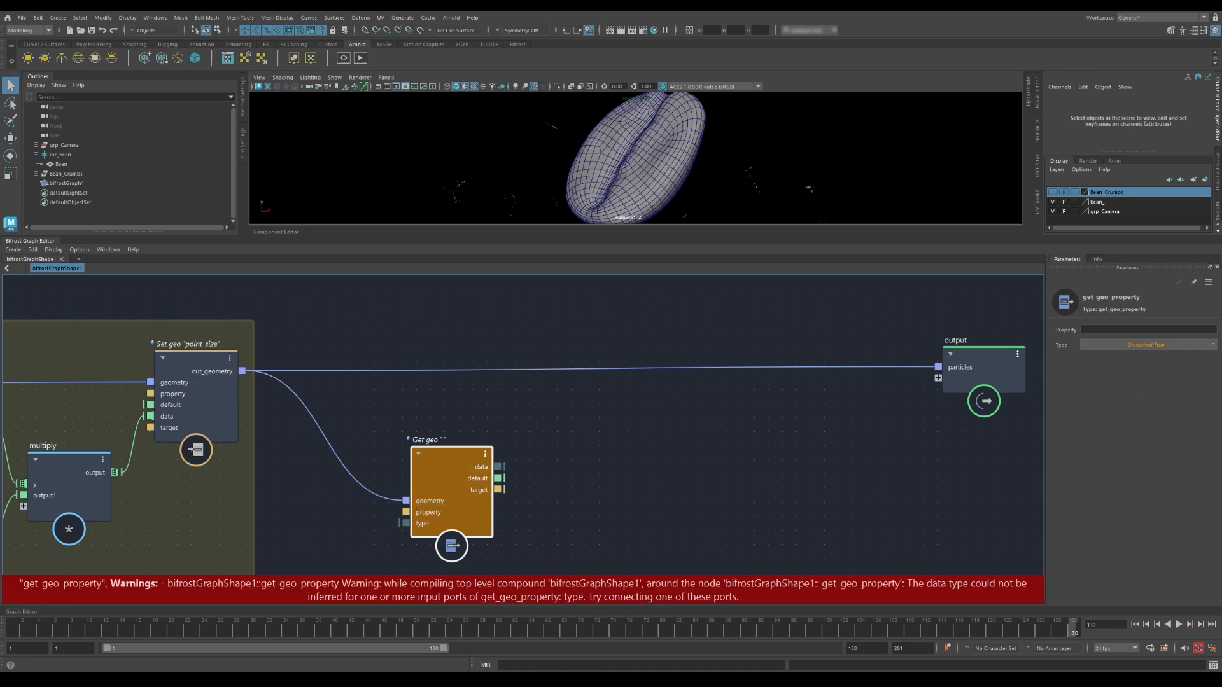
left_click(1136, 345)
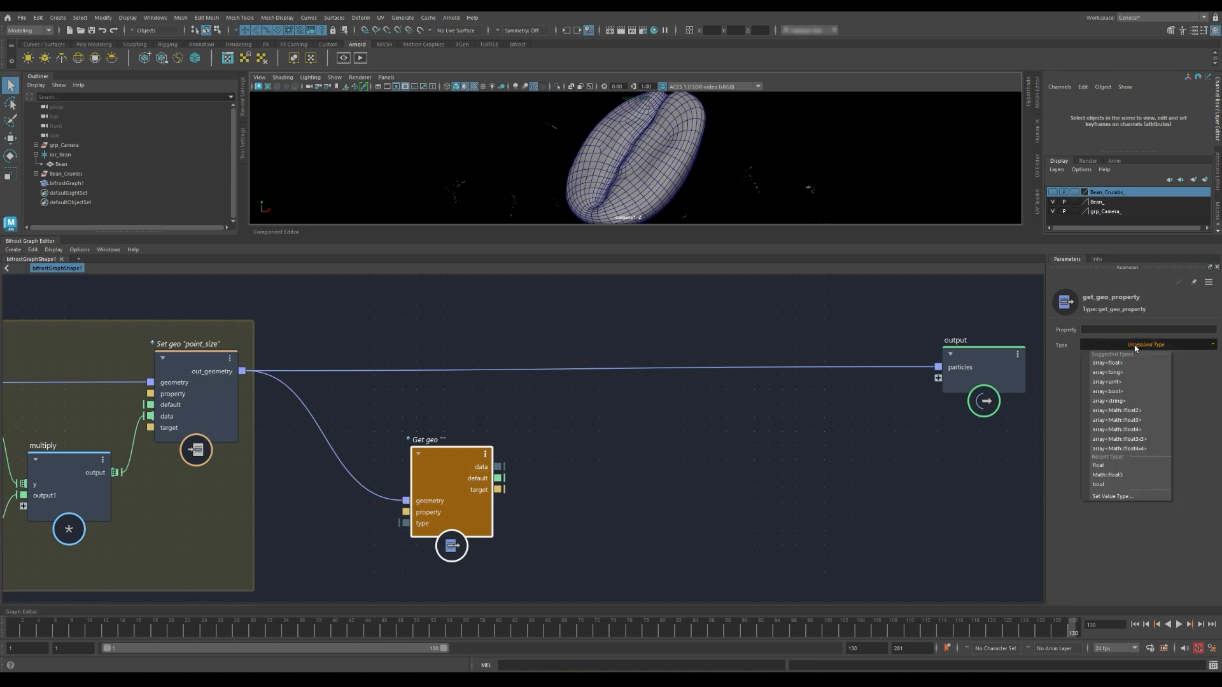
left_click(1118, 364)
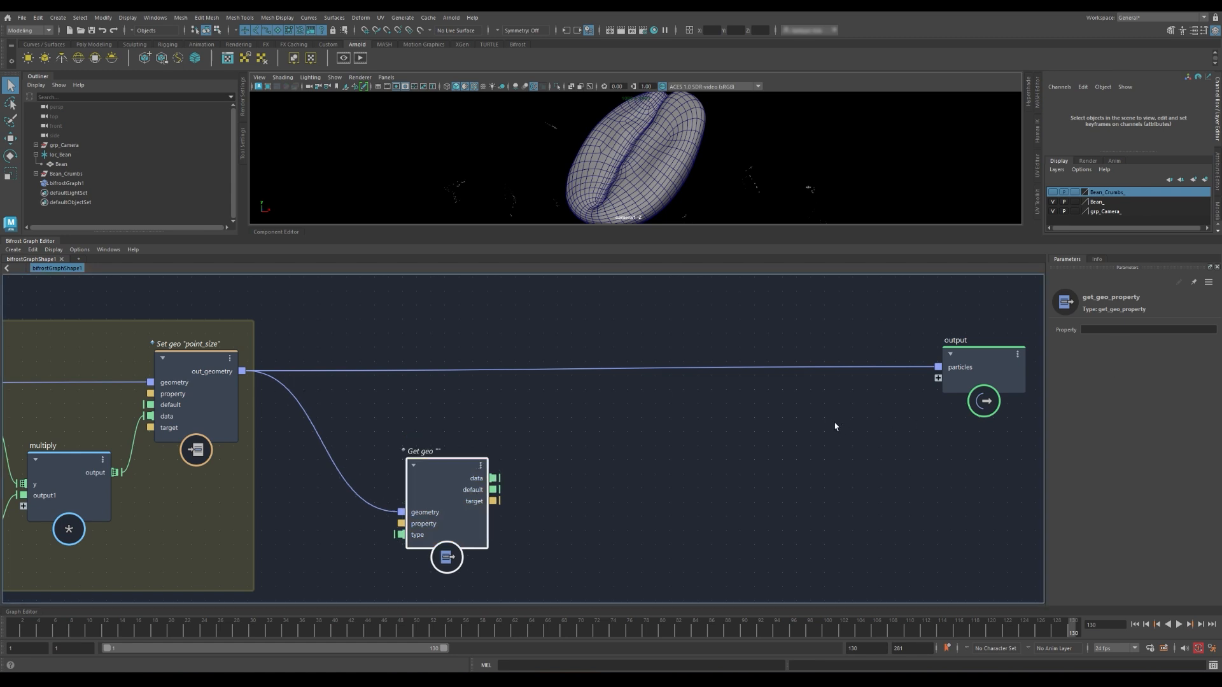
- Add a watchpoint on the connection into the output node and set the get_geo_property node's property to the listed point_id
left_click(917, 382)
left_click(853, 489)
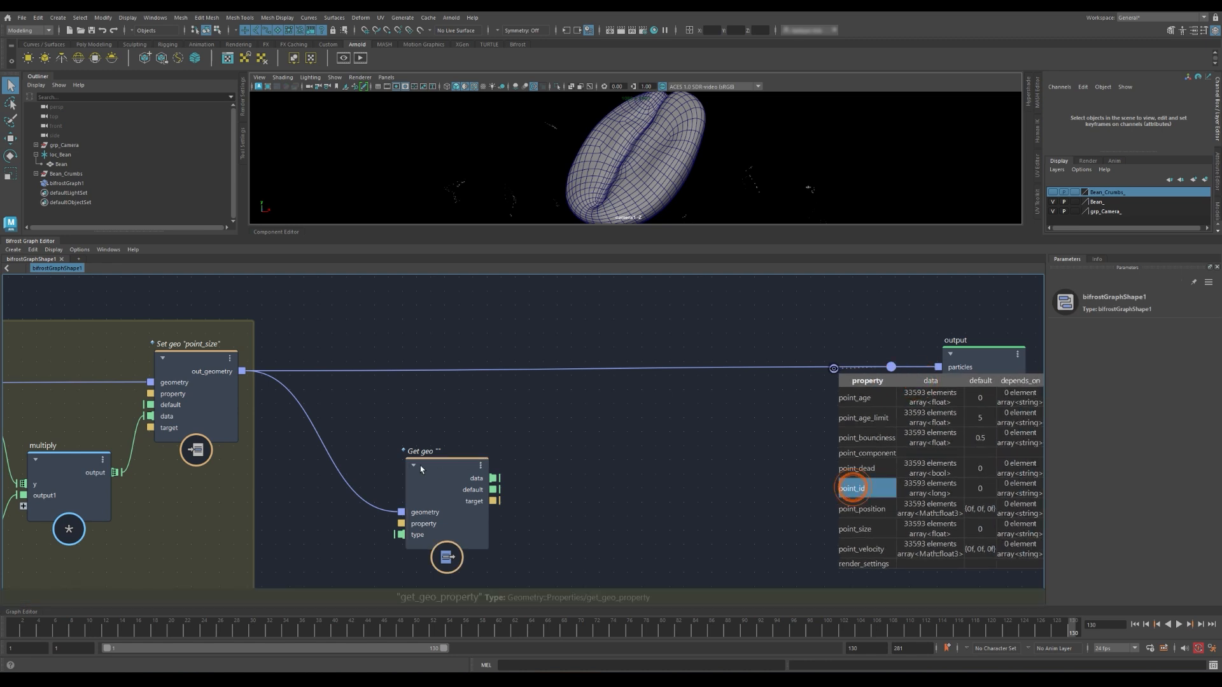
left_click(436, 469)
left_click(1099, 331)
type("point_id")
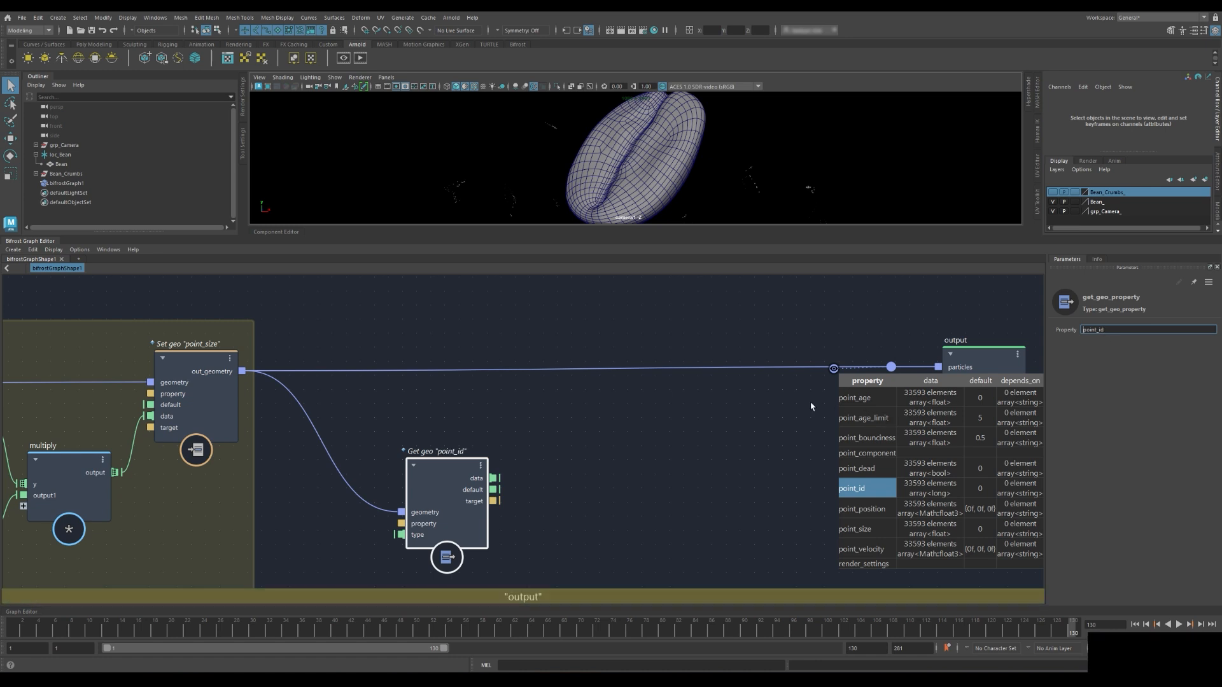
- Add a second get_geo_property node above the point_id one and connect the Set geo "point_size" out_geometry to its geometry
left_click(611, 428)
key("Tab")
type("get_geo")
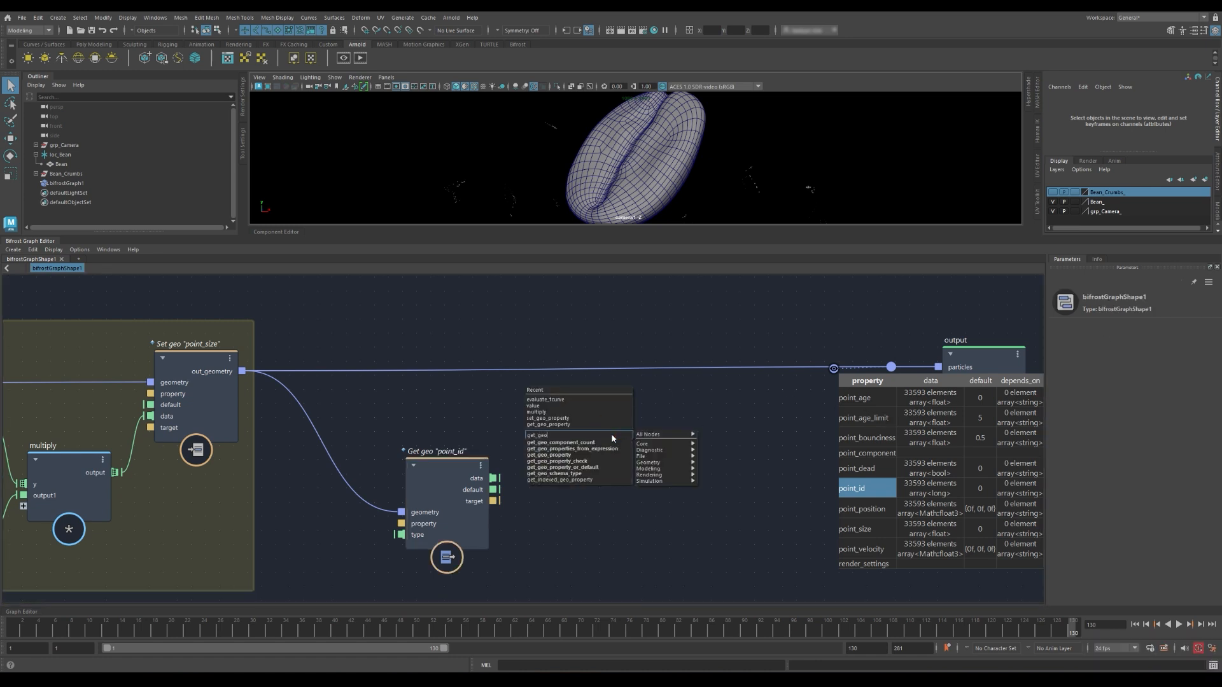
left_click(560, 455)
left_click_drag(604, 434, 544, 318)
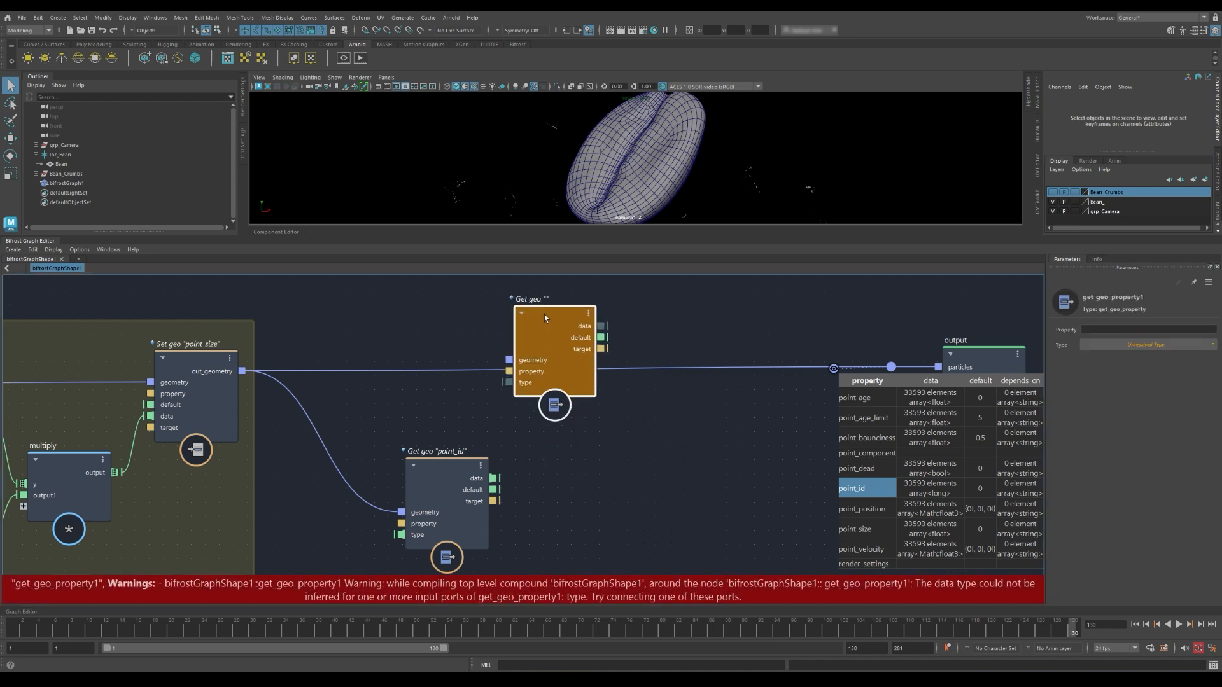
left_click_drag(243, 371, 509, 359)
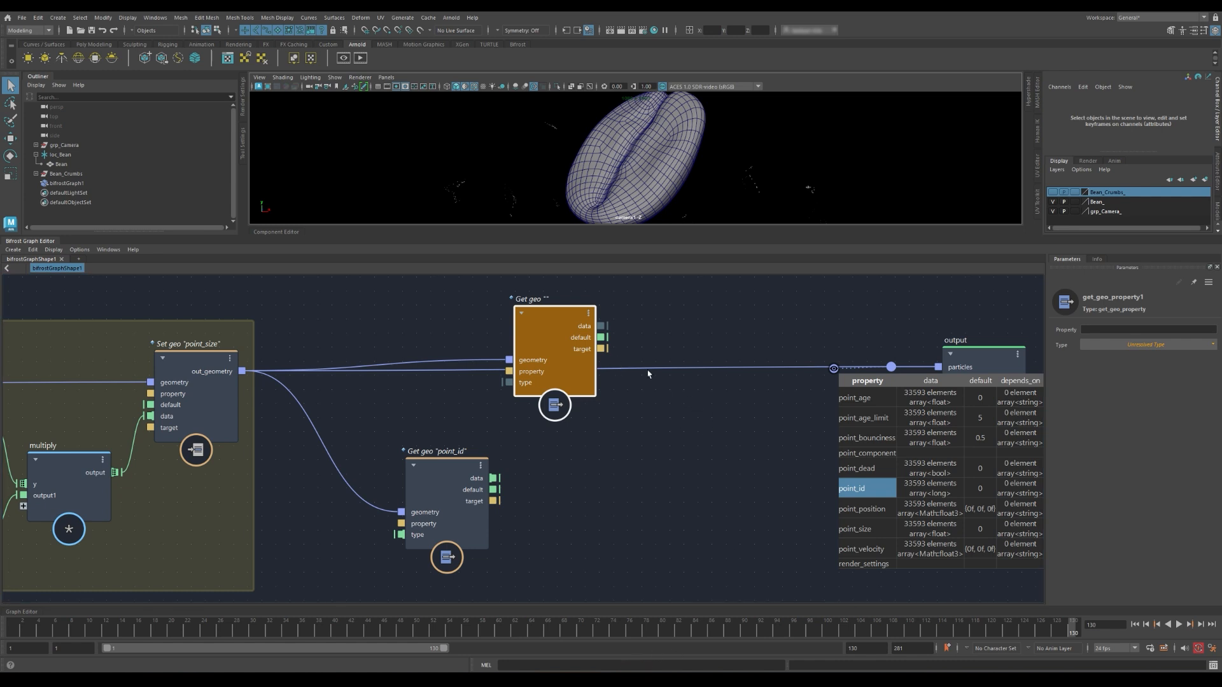
- Set the upper get_geo_property node's property to point_size and its type to array<float>, then shift it closer to the backdrop
left_click(869, 530)
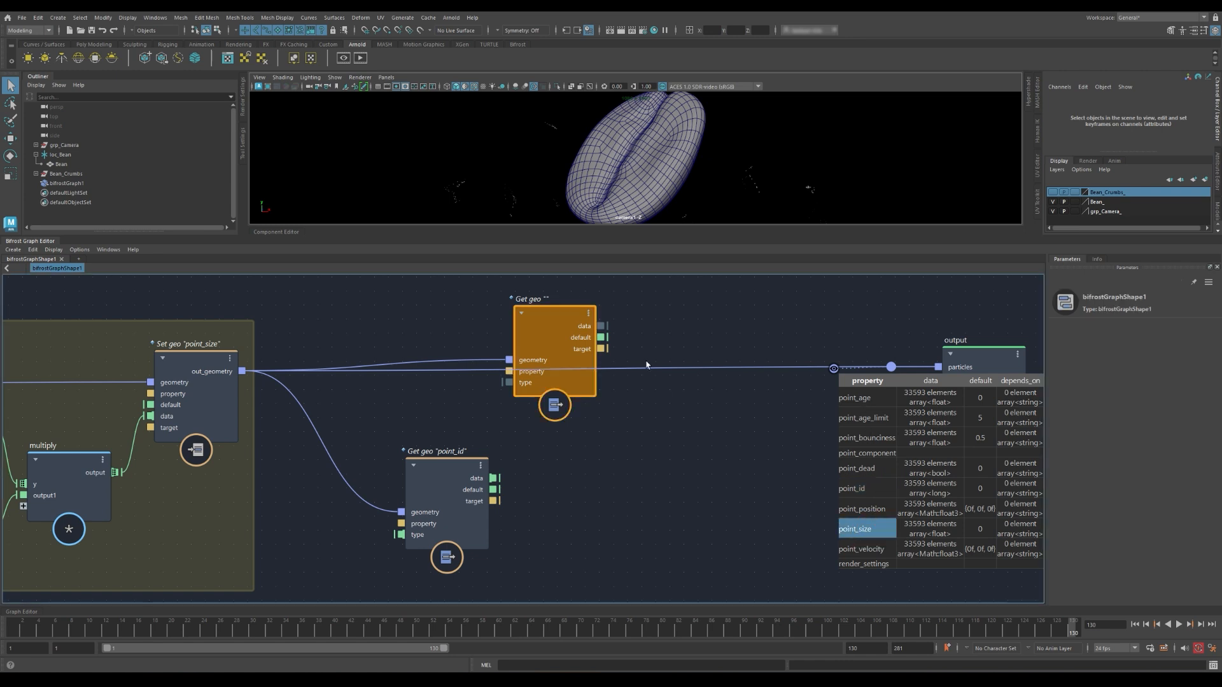
left_click(1121, 327)
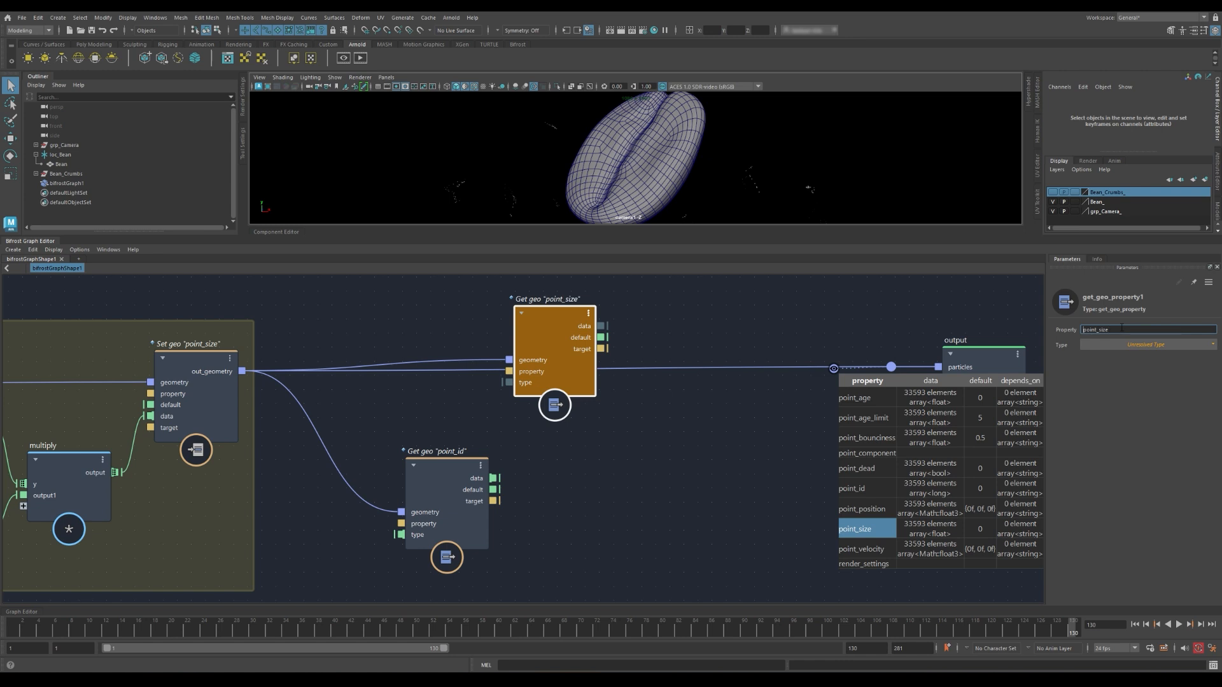
left_click(1120, 345)
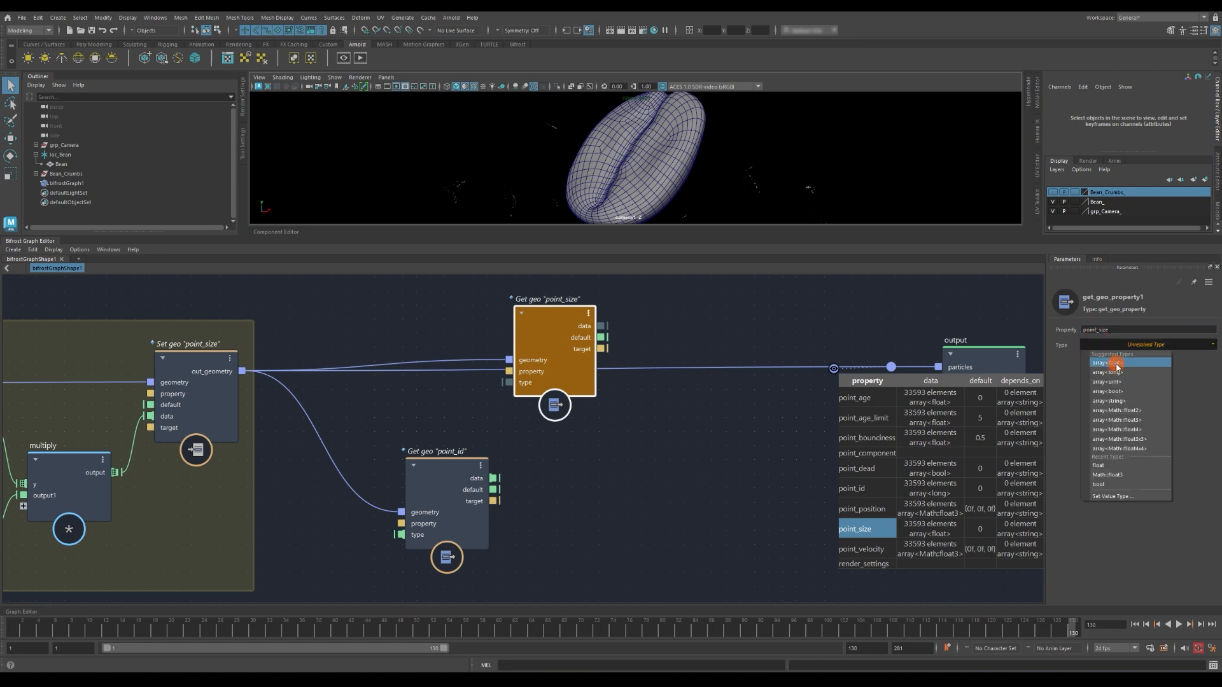
left_click(1116, 362)
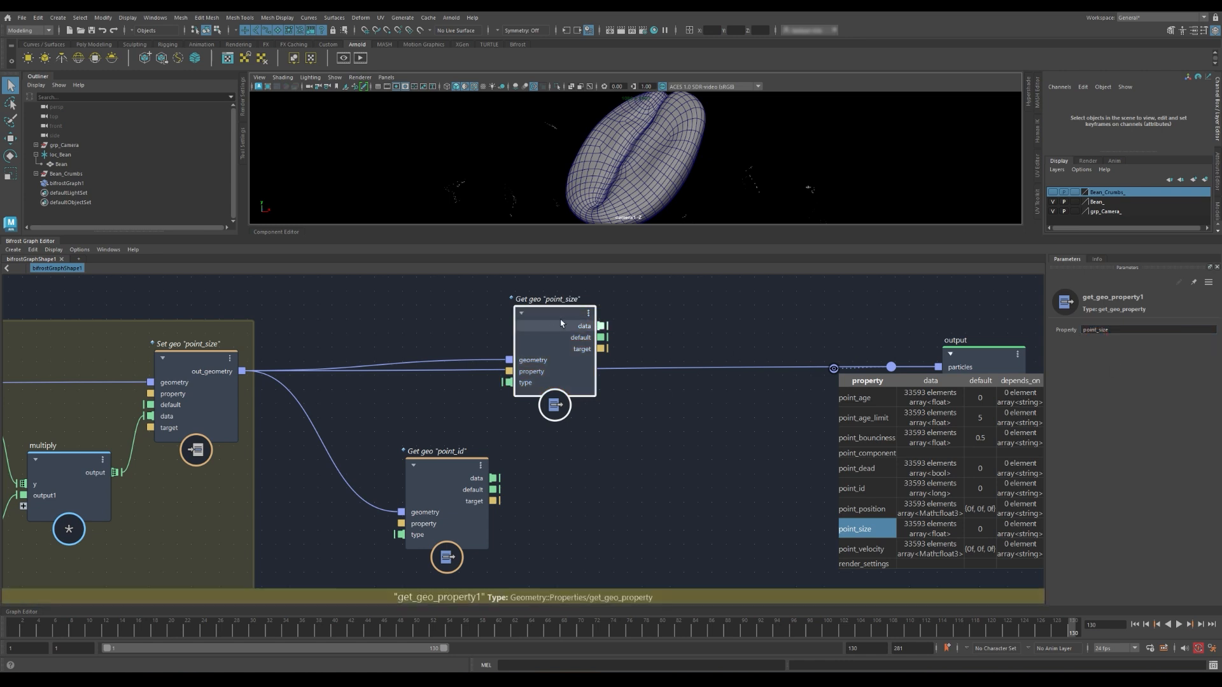
left_click_drag(564, 315, 492, 309)
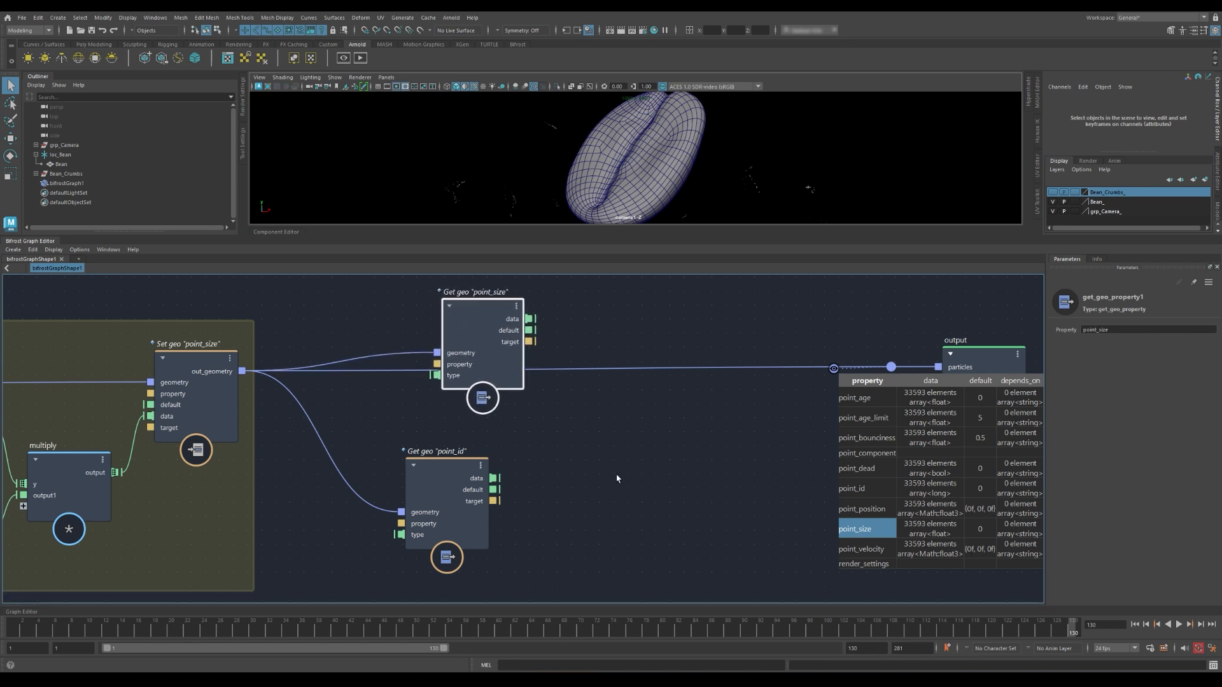
- Add a random_value node and place it beside the Get geo "point_id" node
left_click(617, 478)
key("Tab")
type("ran")
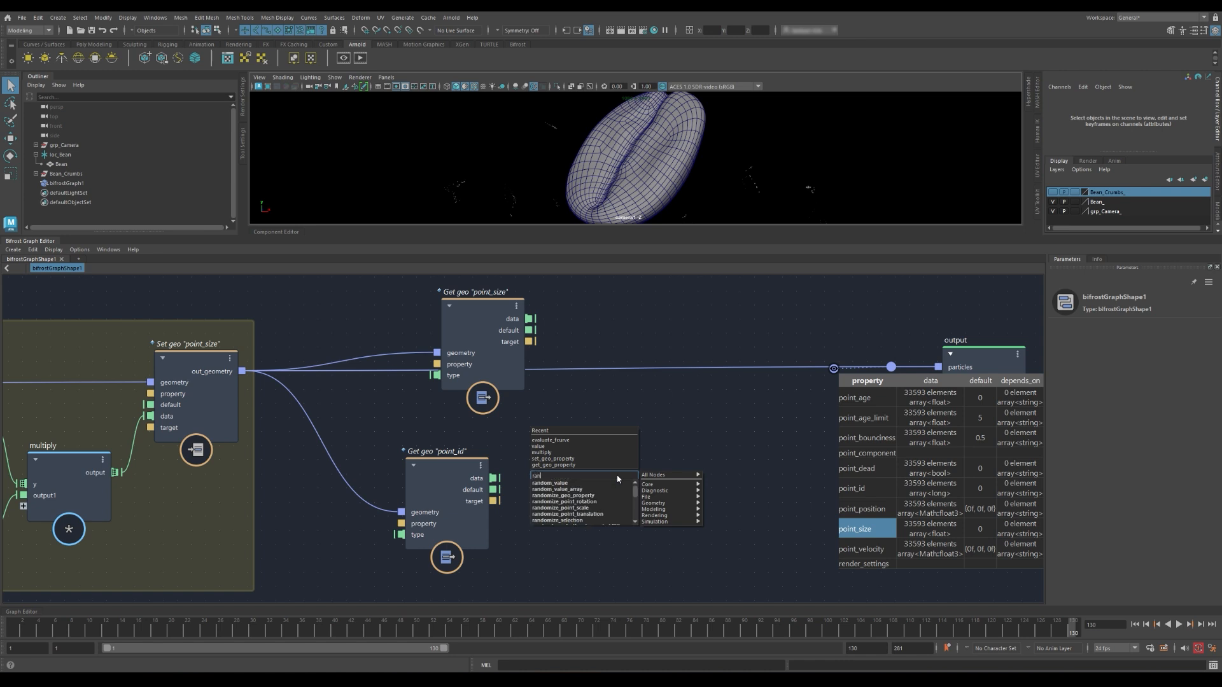
left_click(563, 483)
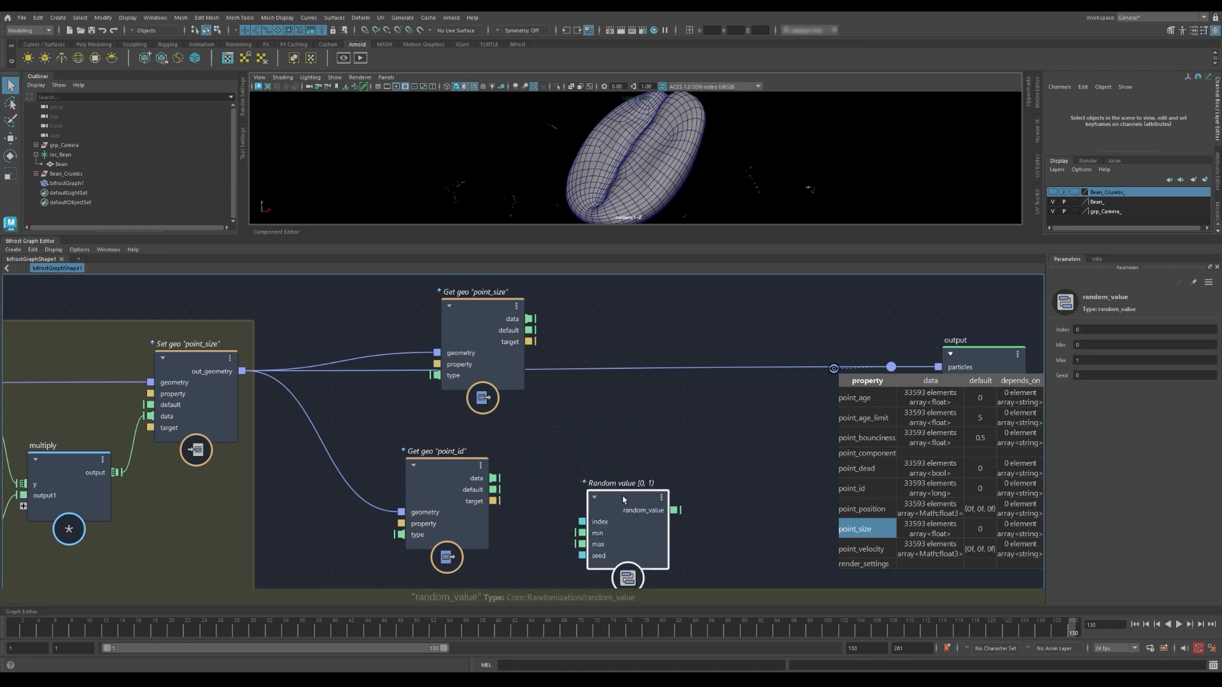
left_click_drag(622, 496, 605, 458)
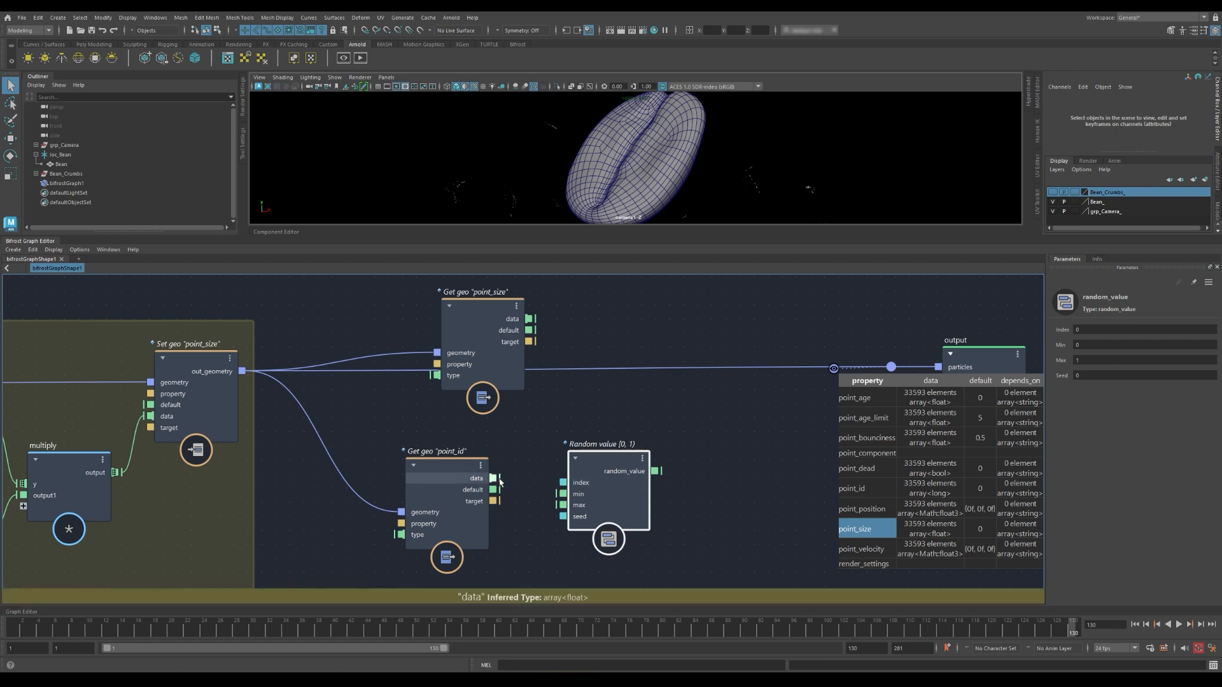
- Replace the Get geo "point_id" node with a new get_geo_property node of type array<long>, fed by the Set geo "point_size" out_geometry
left_click(450, 469)
key("Delete")
key("Tab")
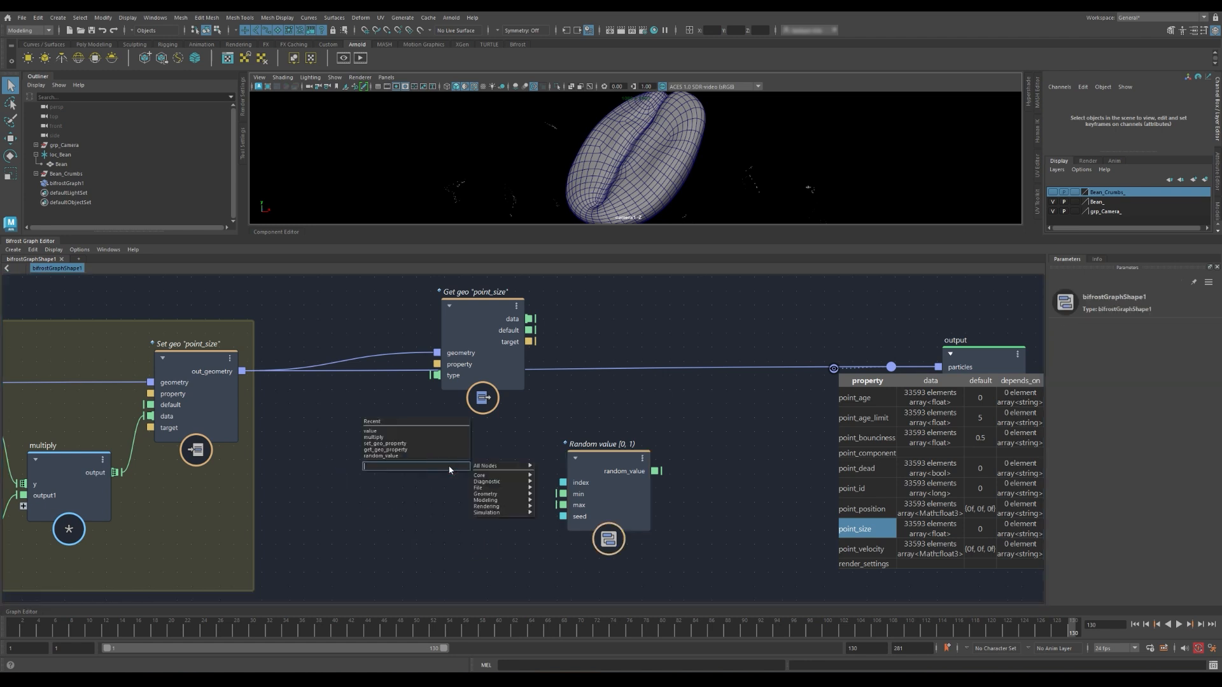
type("get_geo")
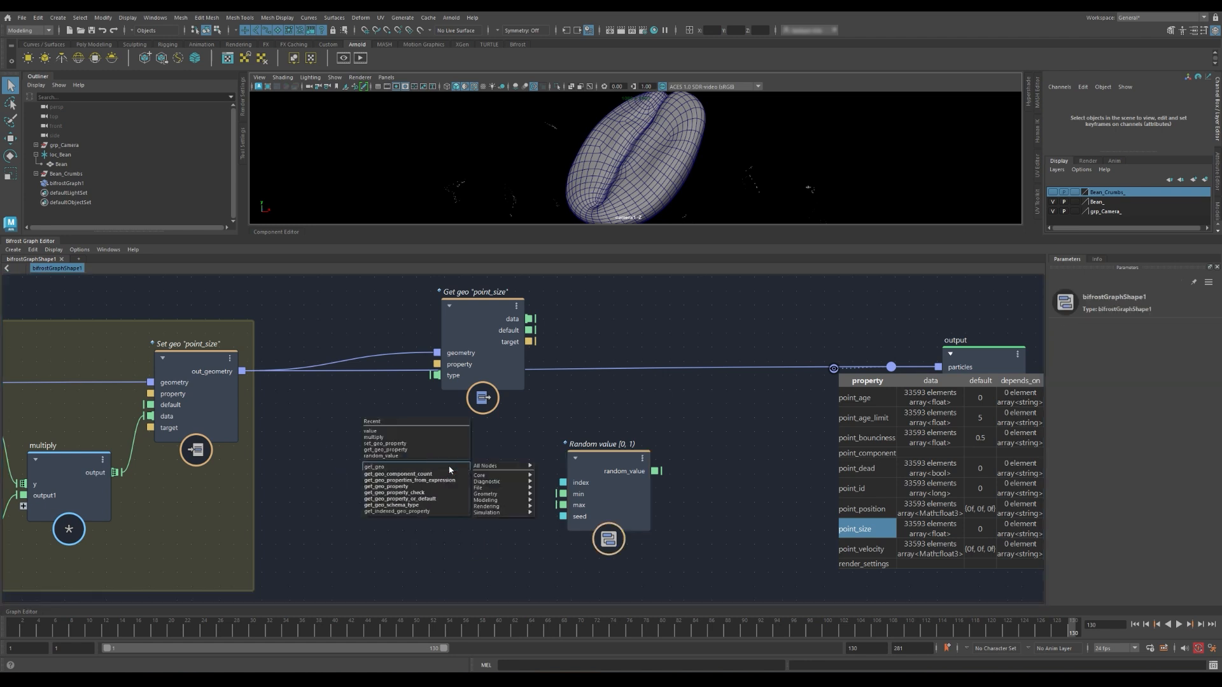
left_click(388, 486)
left_click(1177, 345)
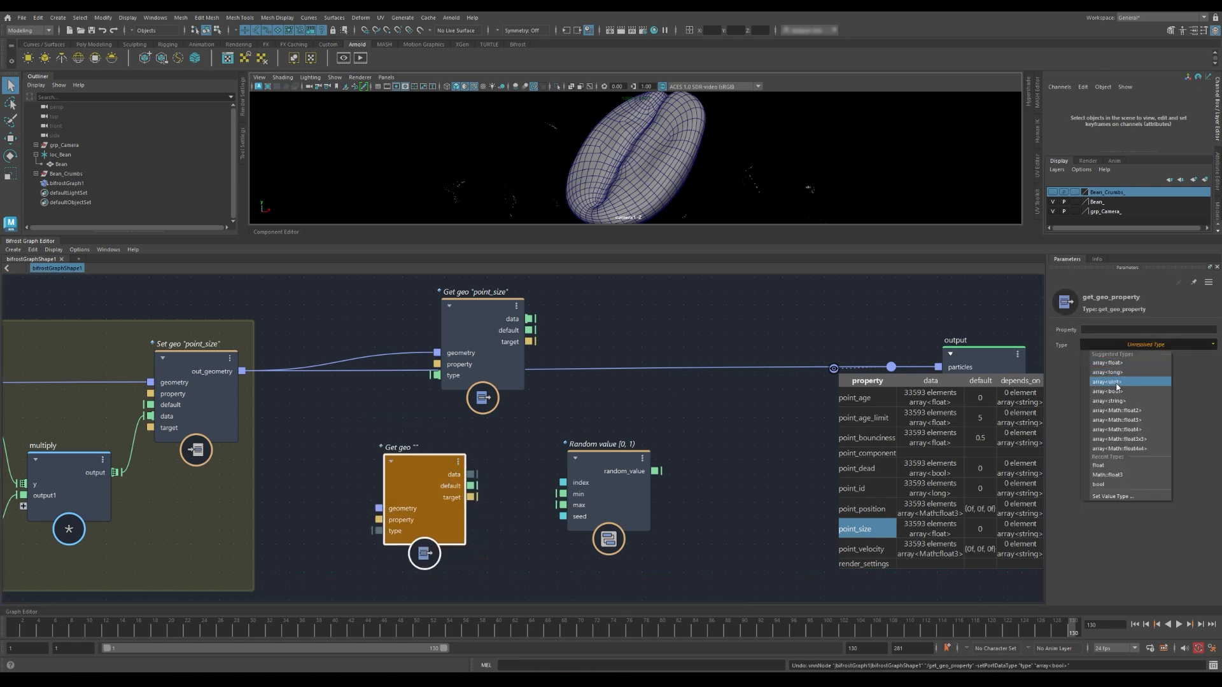
left_click(1119, 373)
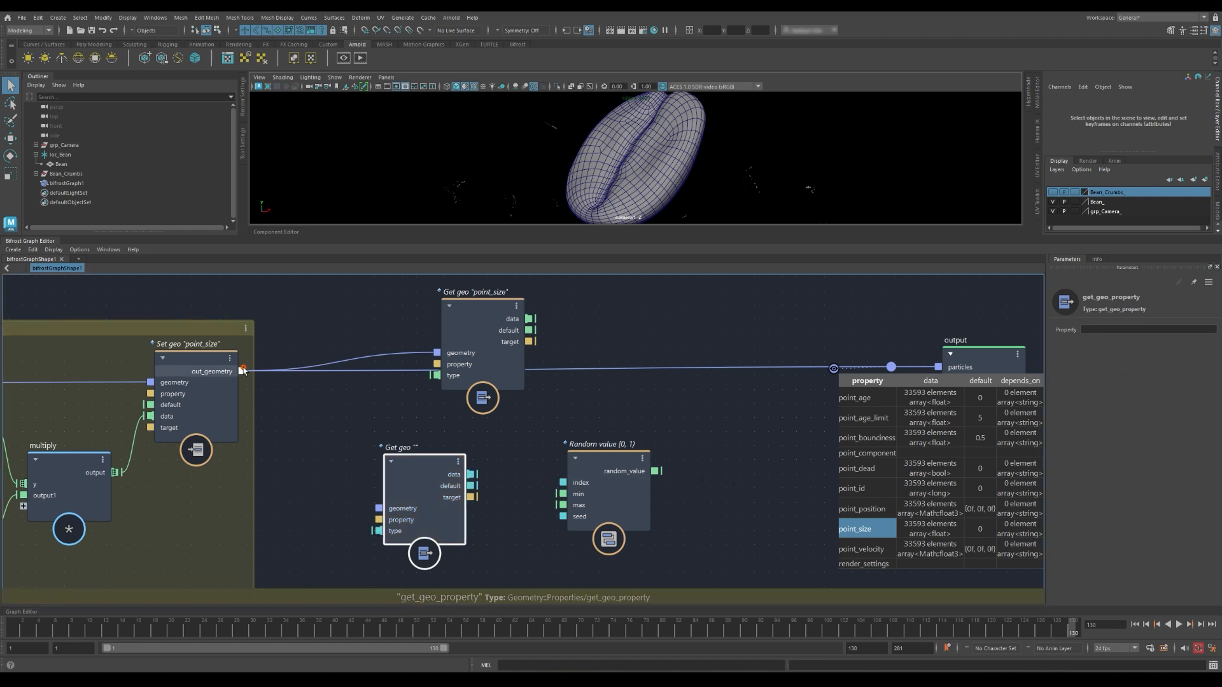
left_click_drag(242, 371, 379, 507)
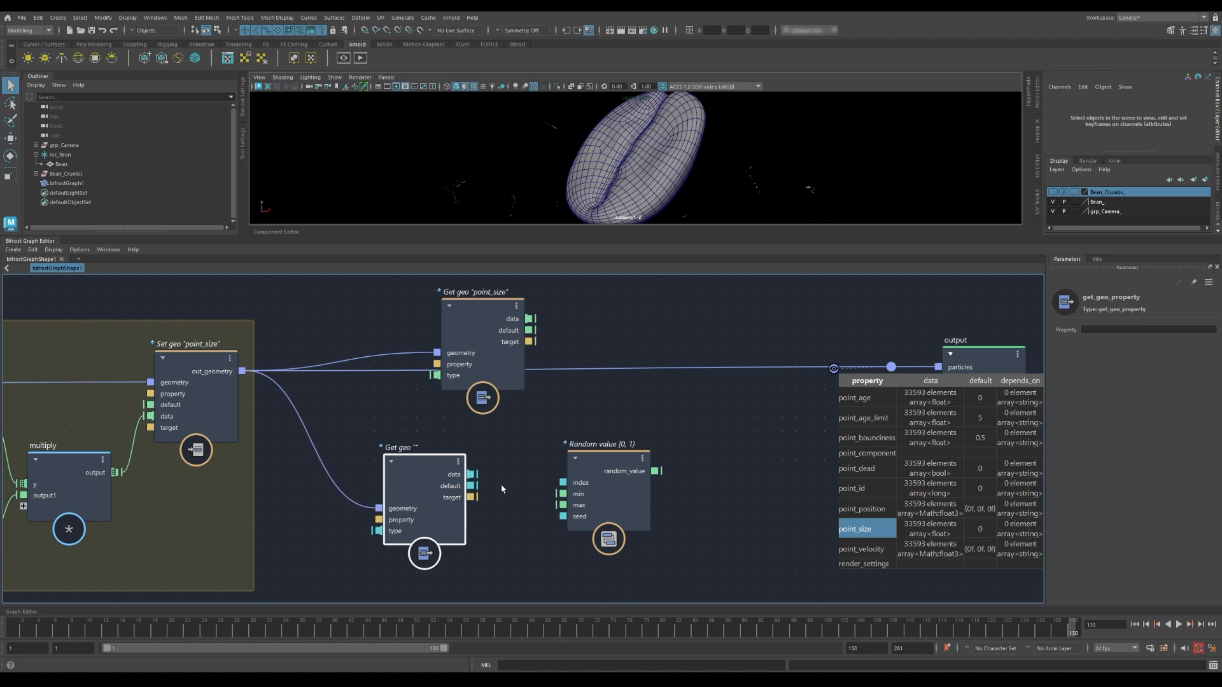
- Connect the new get_geo_property node's data to the random_value index and set its property to point_id
left_click_drag(471, 474, 564, 483)
left_click(1094, 328)
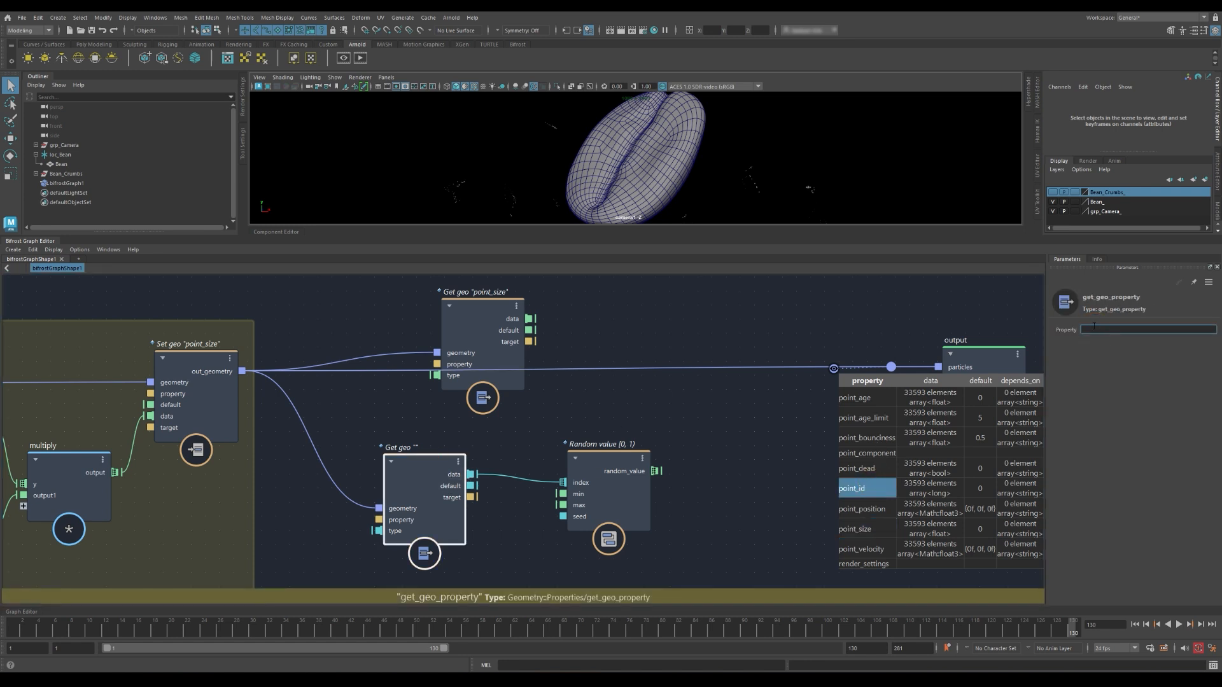
type("point_id")
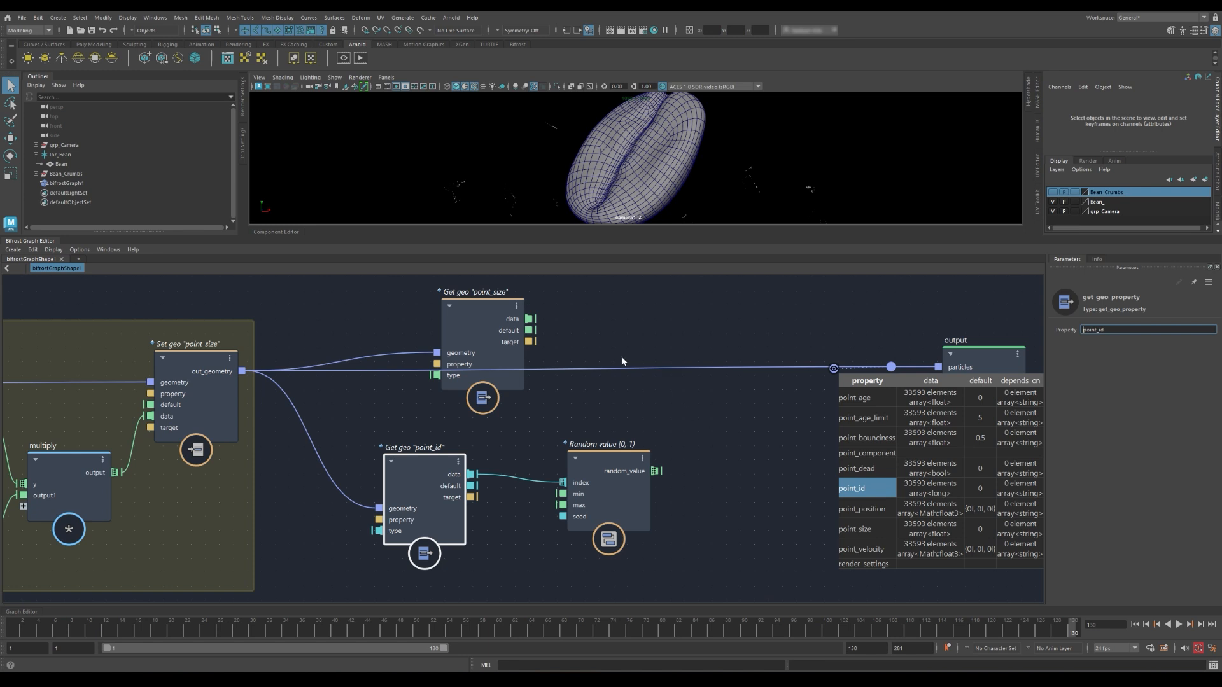
- Add a multiply node that takes the Get geo "point_size" data and the random_value output as its inputs
left_click(663, 405)
key("Tab")
type("mul")
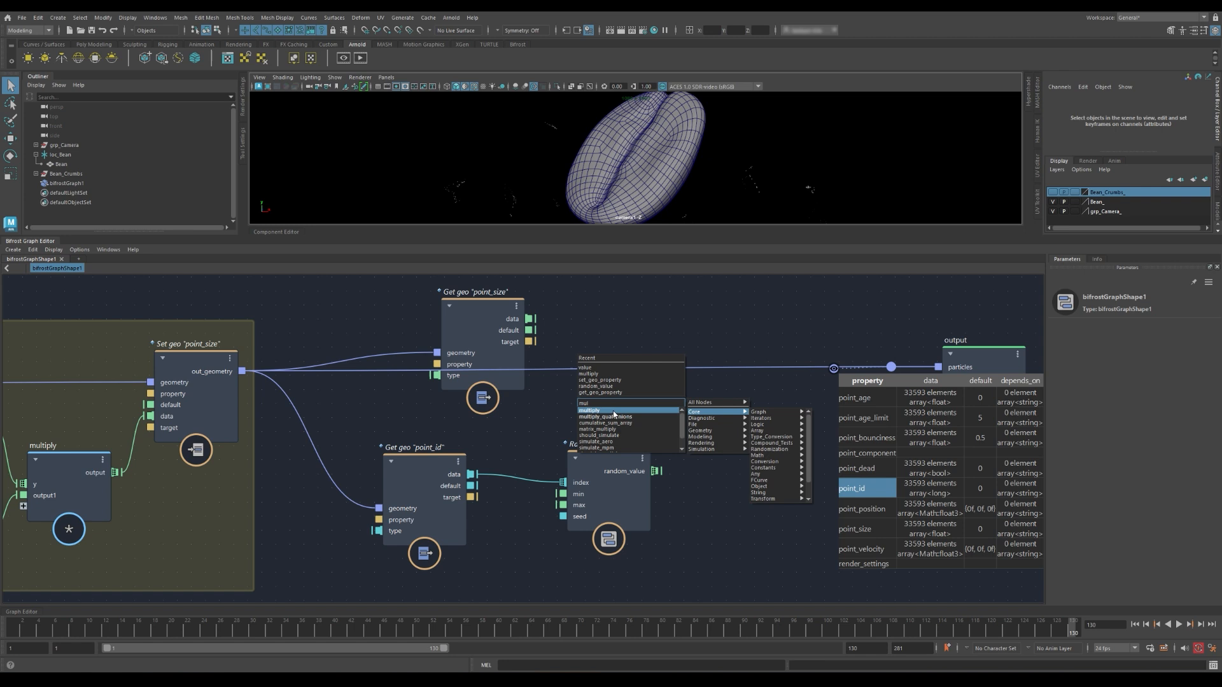
key("Return")
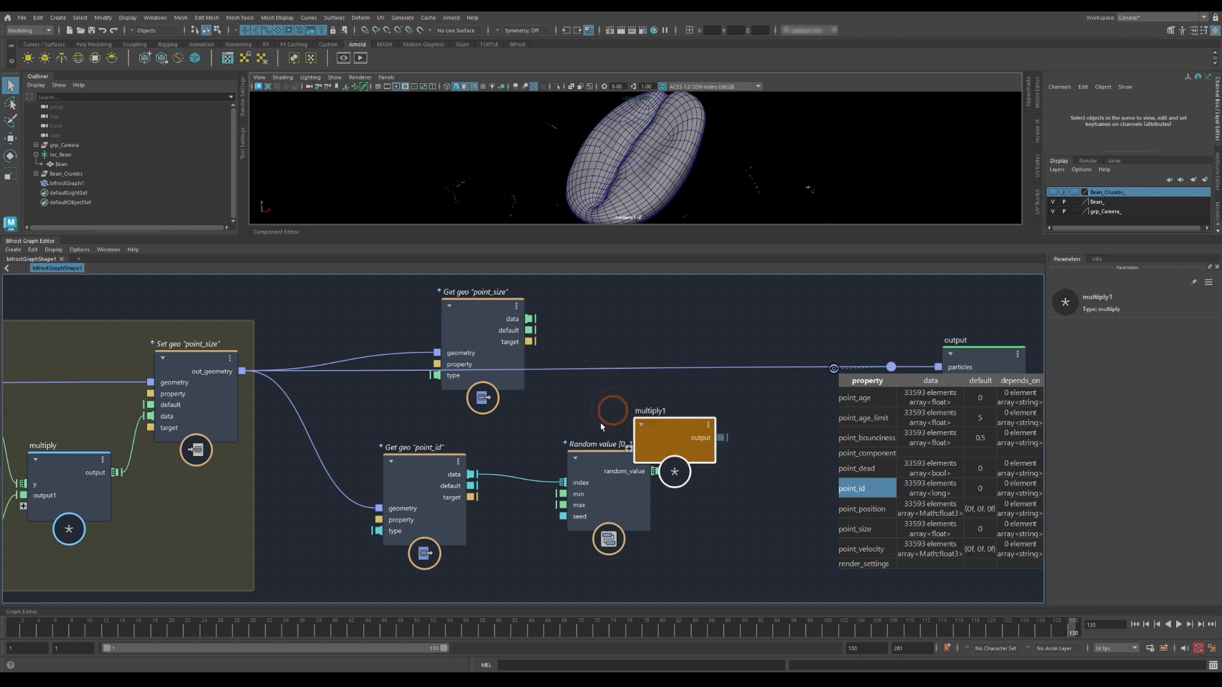
left_click_drag(605, 474, 543, 480)
left_click_drag(645, 442, 695, 429)
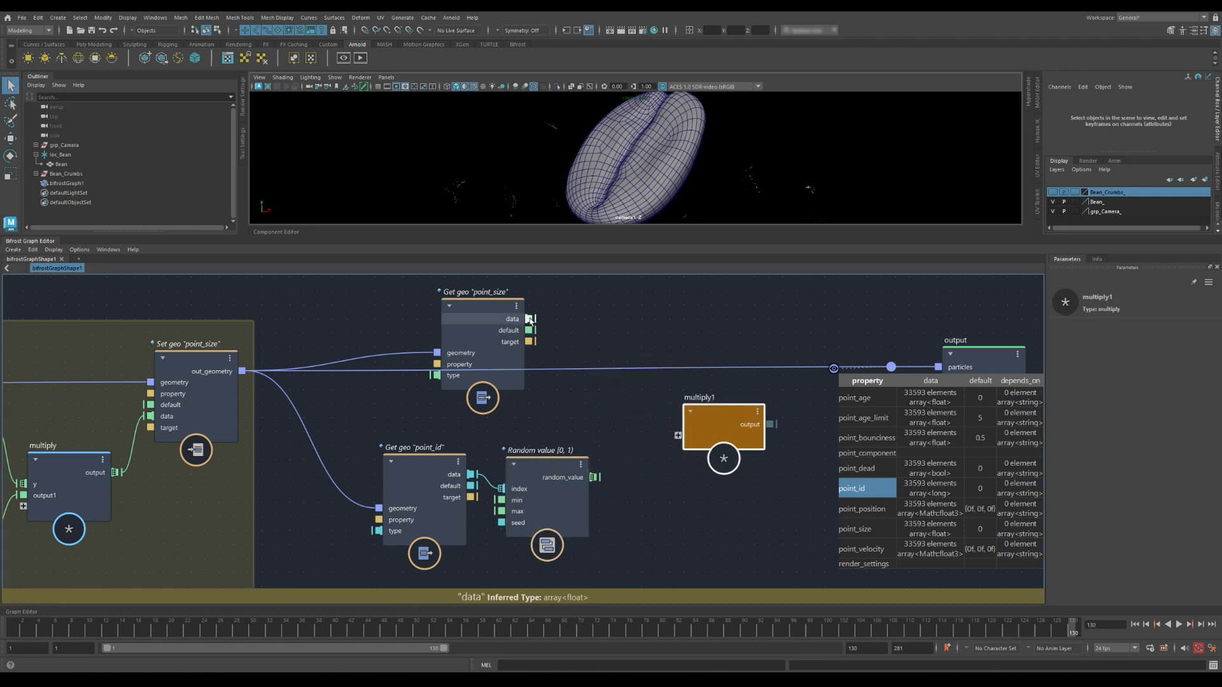
left_click_drag(533, 319, 685, 440)
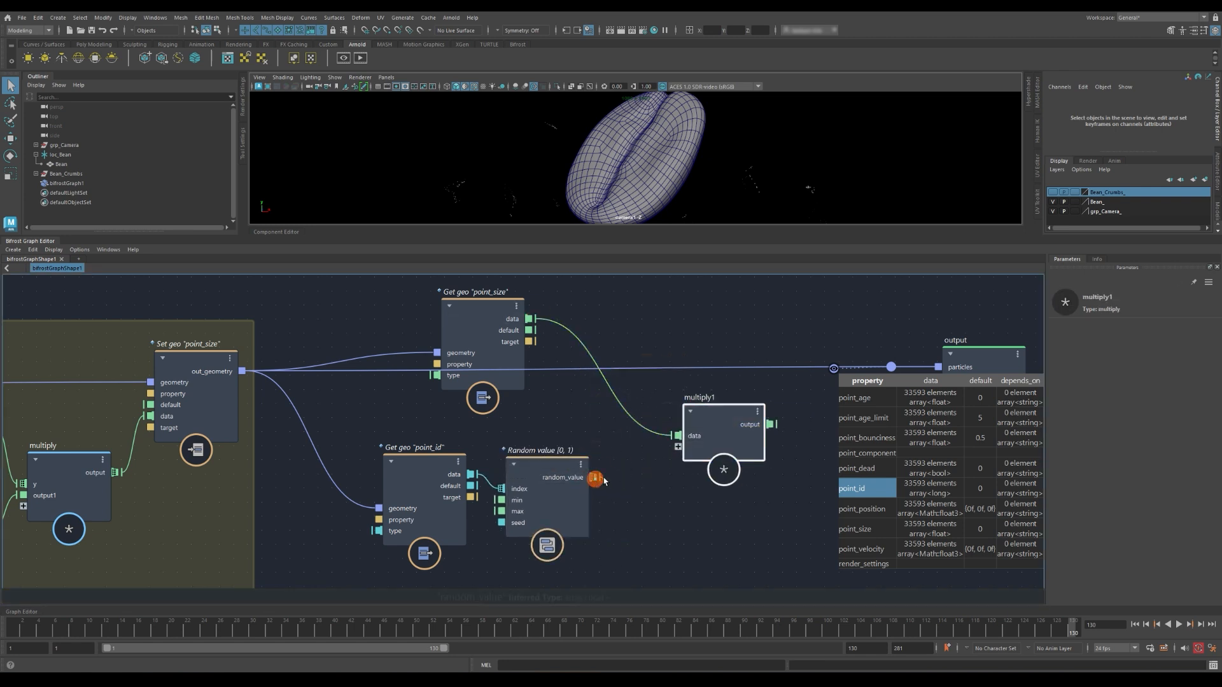
left_click_drag(595, 476, 662, 414)
- Tidy the layout by moving both get_geo_property nodes, random_value and the new multiply node closer to the backdrop
left_click_drag(473, 309, 414, 310)
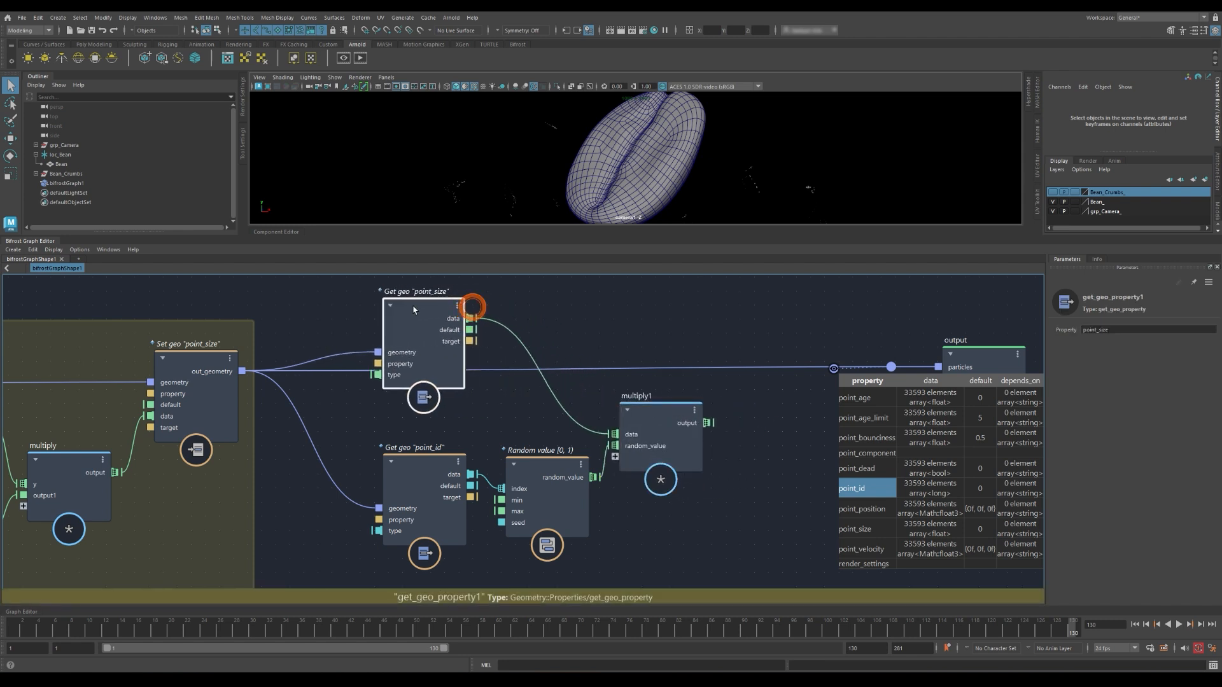
left_click_drag(445, 463, 414, 461)
left_click_drag(548, 468, 518, 477)
left_click_drag(654, 418, 620, 407)
- Add a set_geo_property node above the new multiply node and connect the multiply output to its data
right_click_drag(728, 427, 728, 419, "alt")
middle_click_drag(727, 418, 659, 438, "alt")
key("Tab")
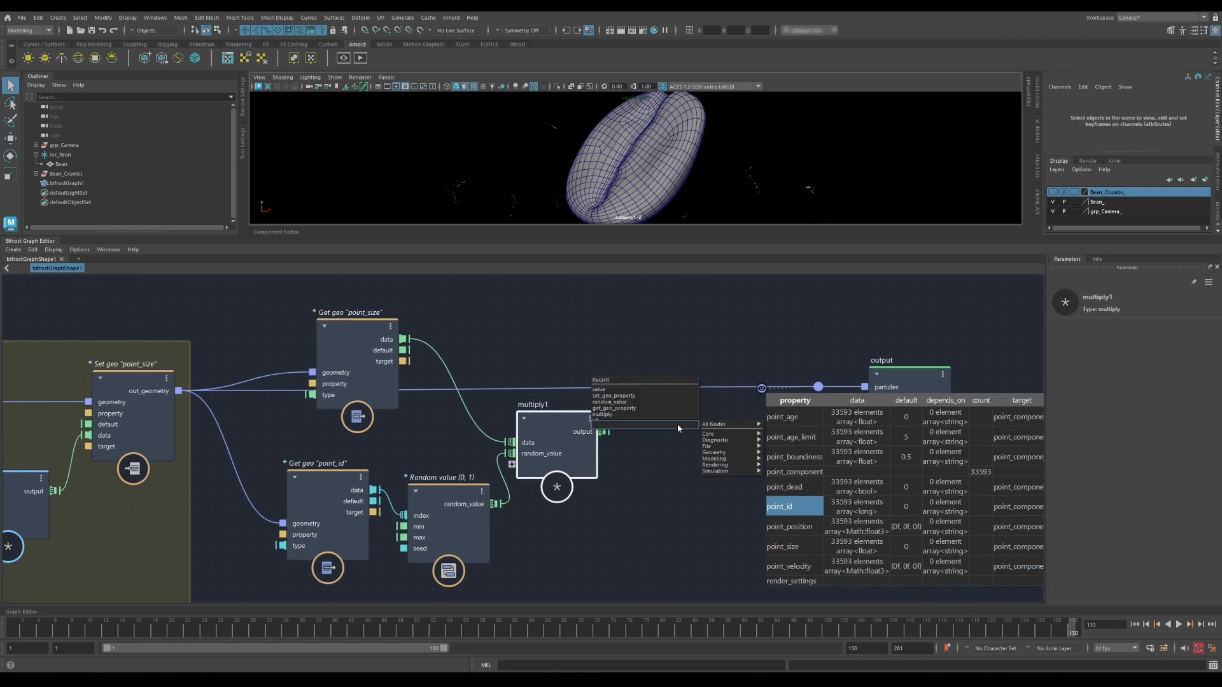
type("set")
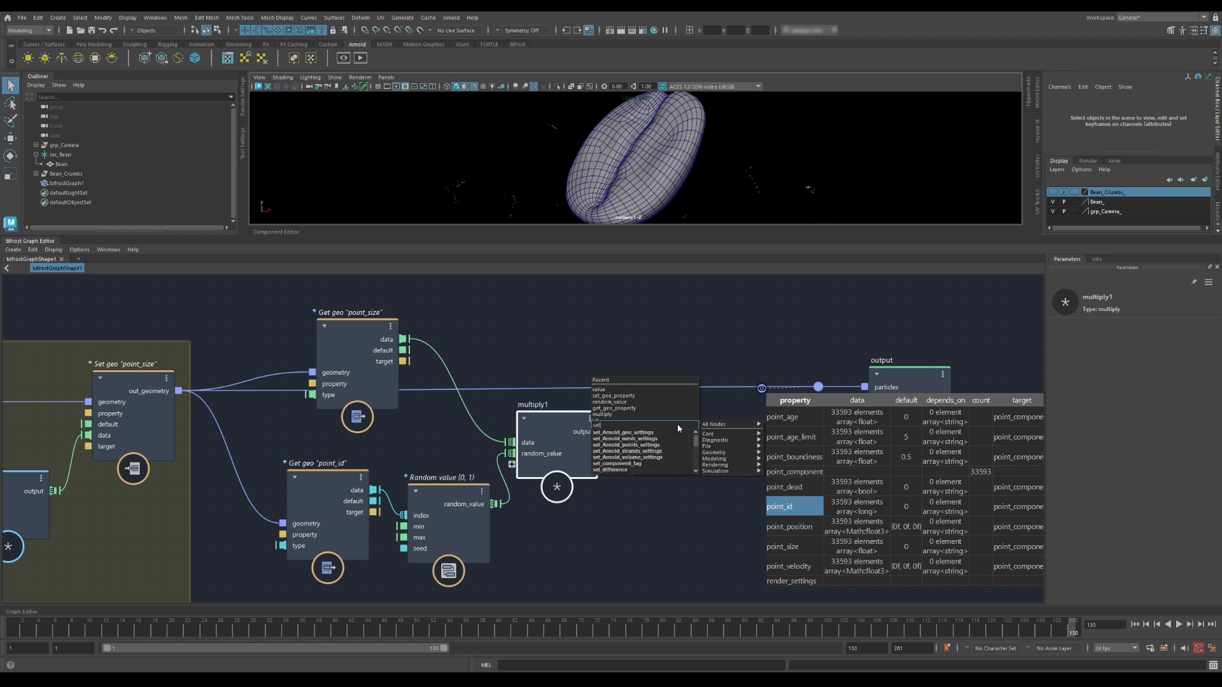
type("_geo")
left_click(645, 433)
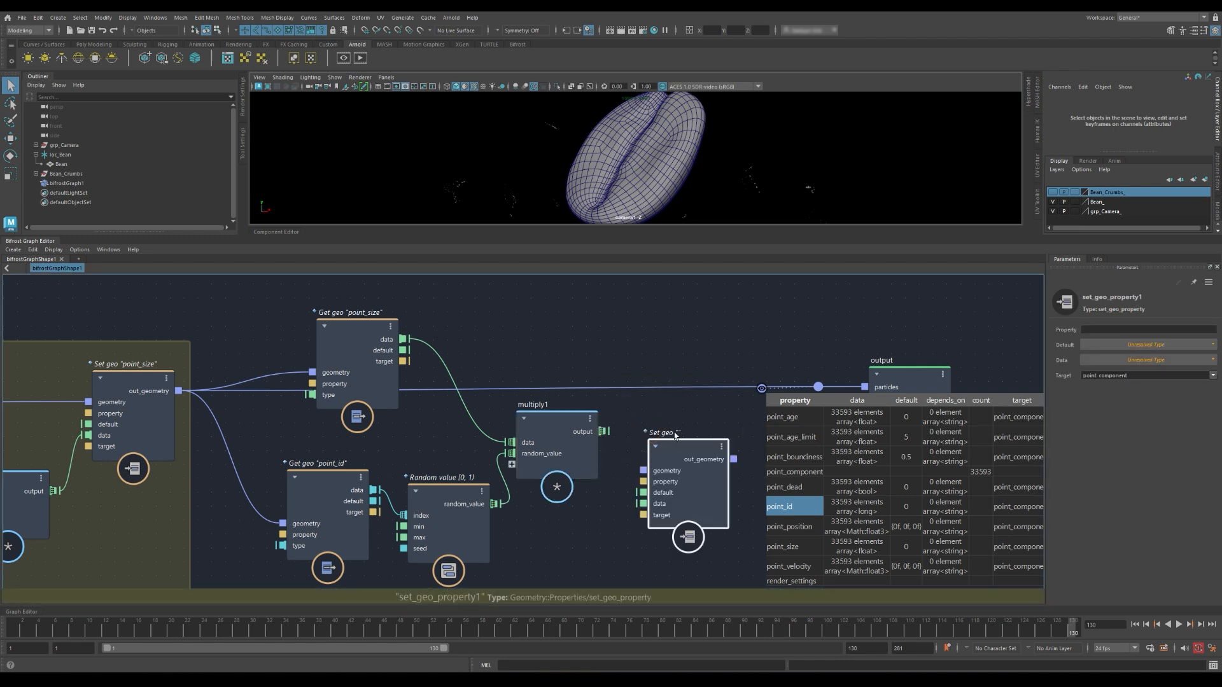
left_click_drag(675, 436, 678, 305)
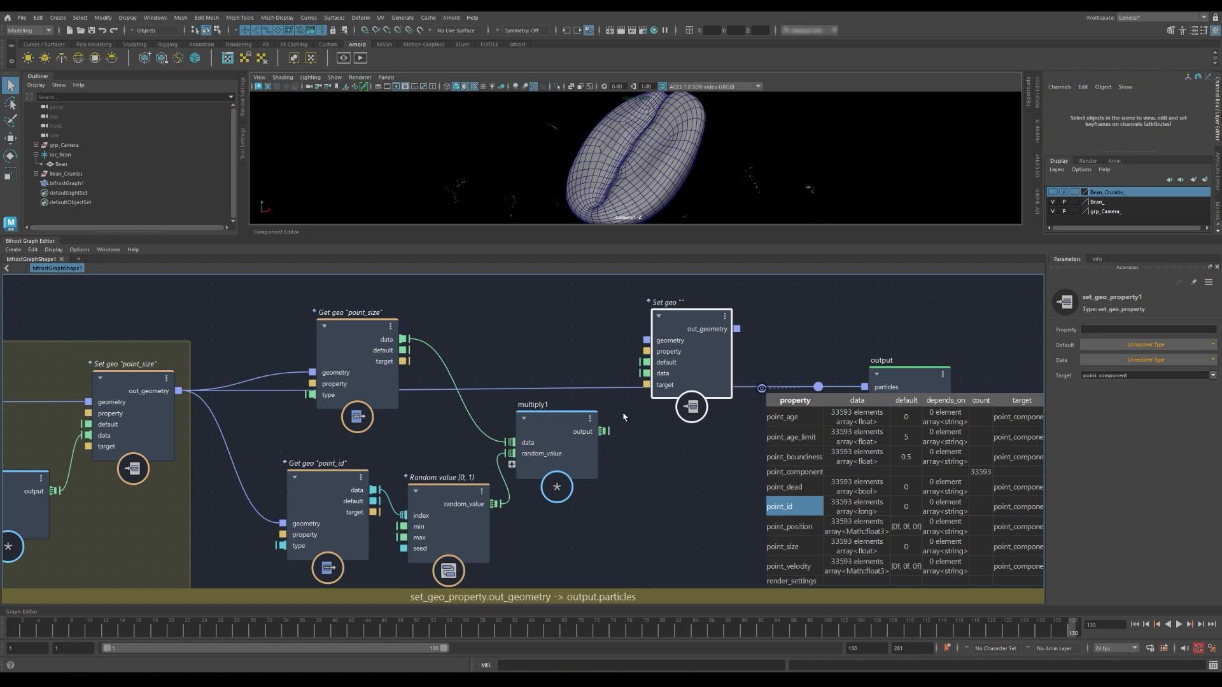
left_click_drag(604, 431, 645, 374)
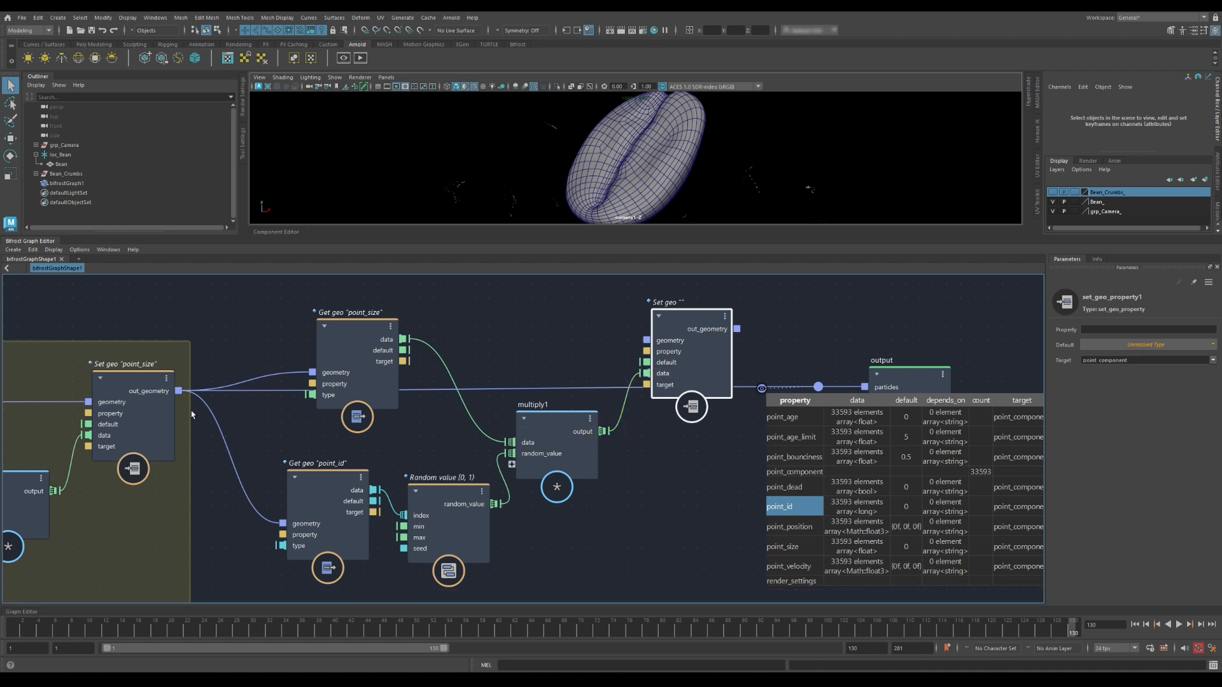
- Connect the backdrop's Set geo "point_size" out_geometry to the new set_geo_property's geometry and set its property to point_size
left_click_drag(179, 390, 646, 340)
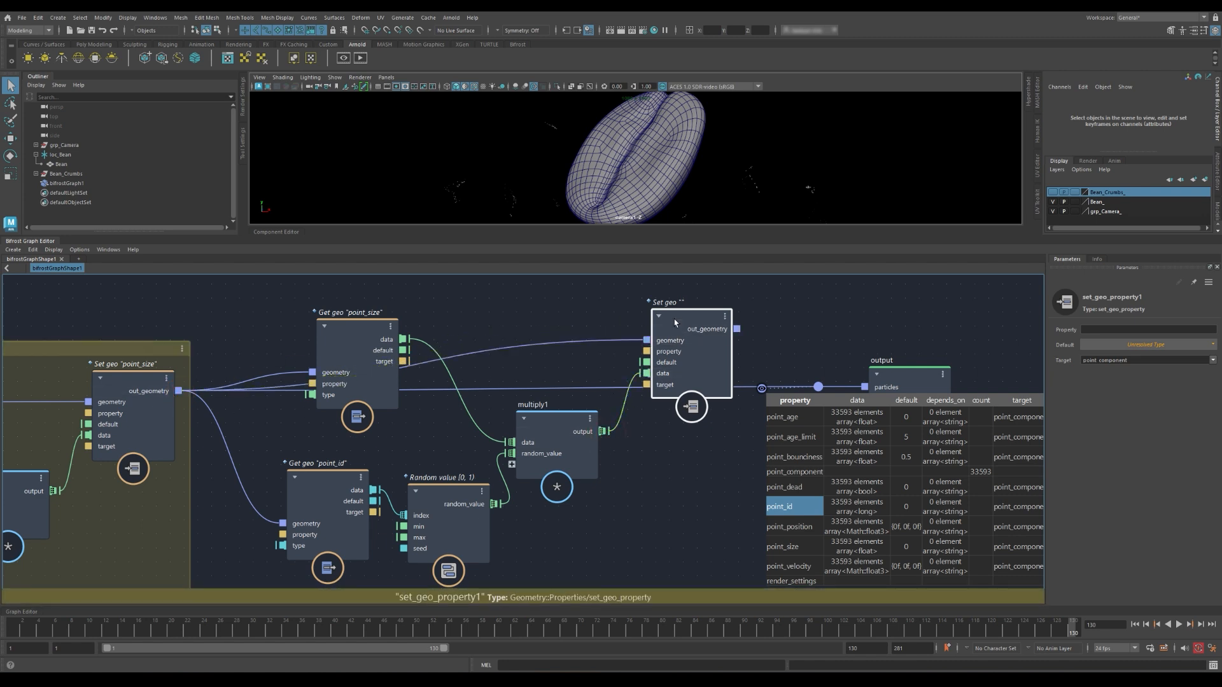
left_click(1109, 330)
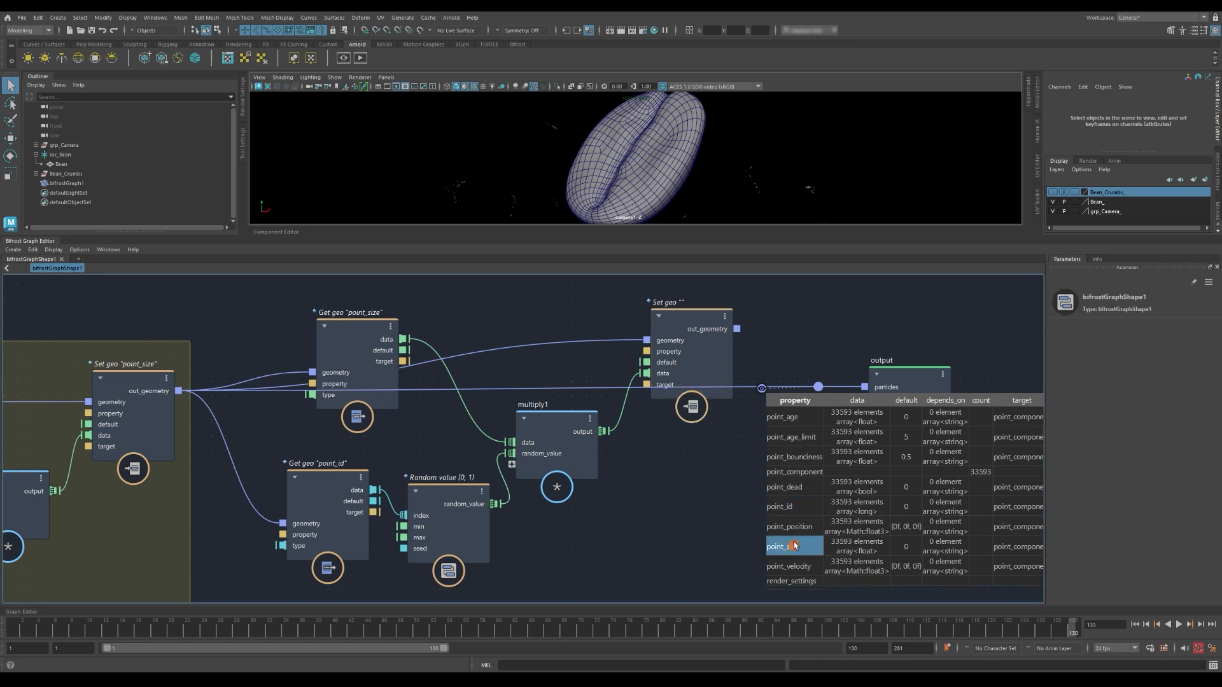
left_click(1109, 330)
type("point_size")
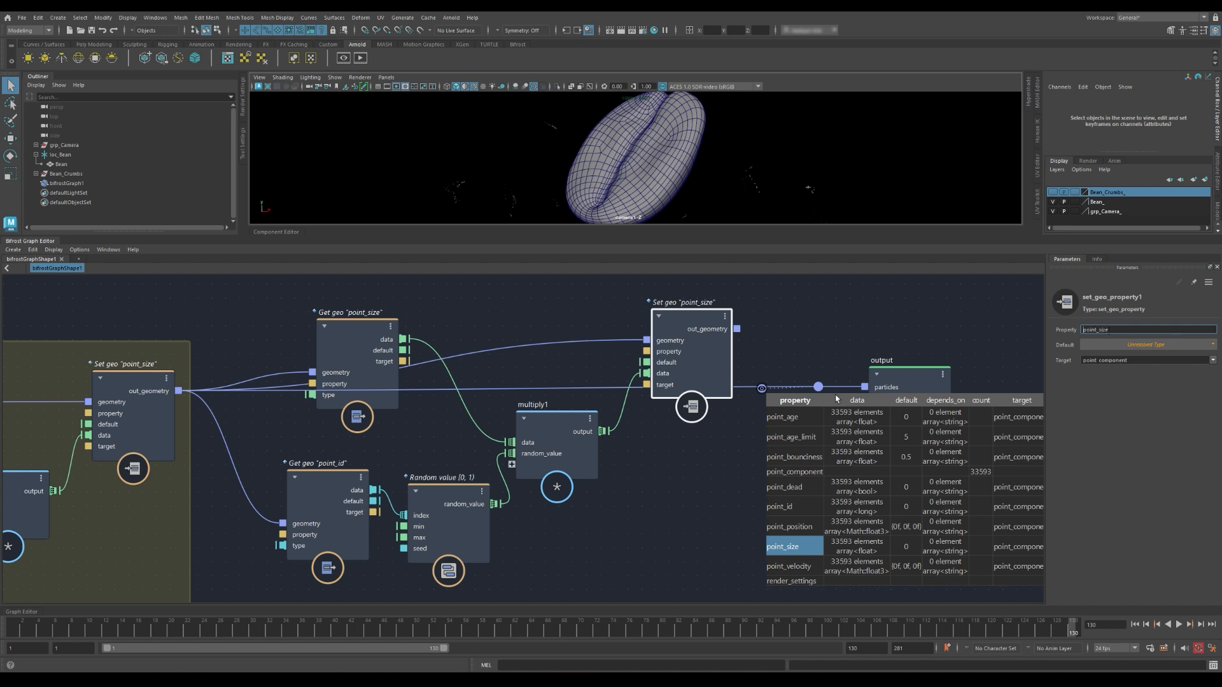
- Replace the output's particles connection with the new set_geo_property's out_geometry, and play the simulation
left_click_drag(899, 378, 908, 328)
left_click_drag(784, 339, 757, 378)
left_click_drag(736, 328, 874, 338)
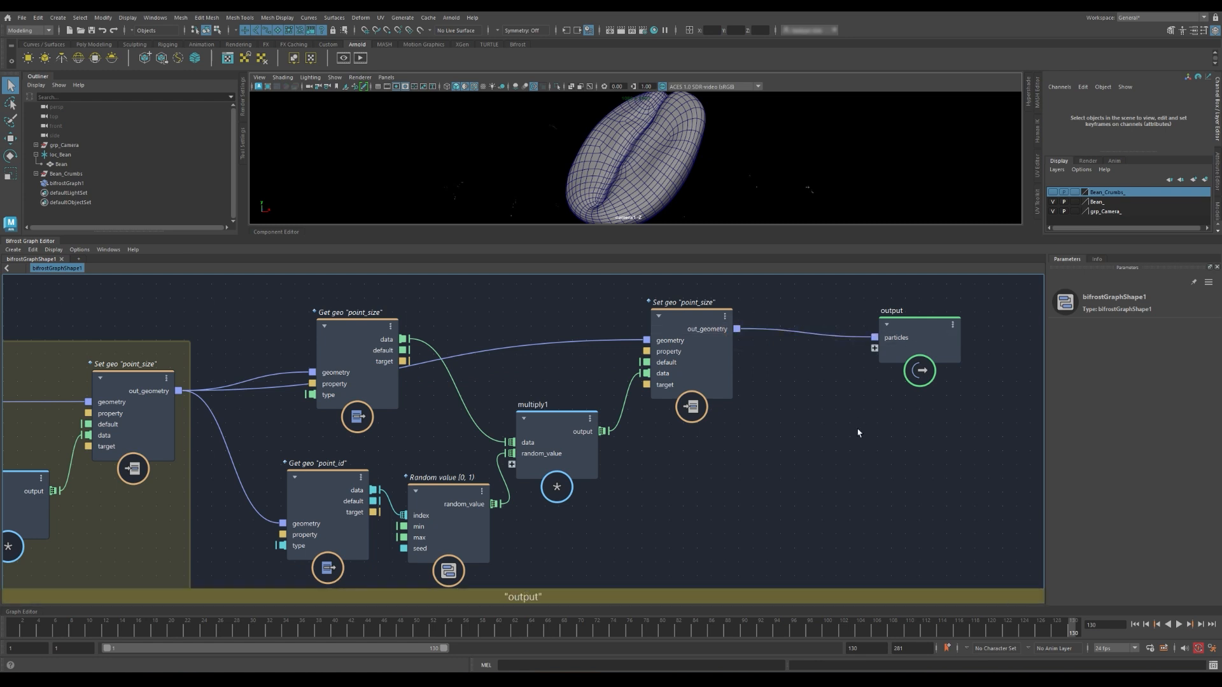
left_click(1179, 624)
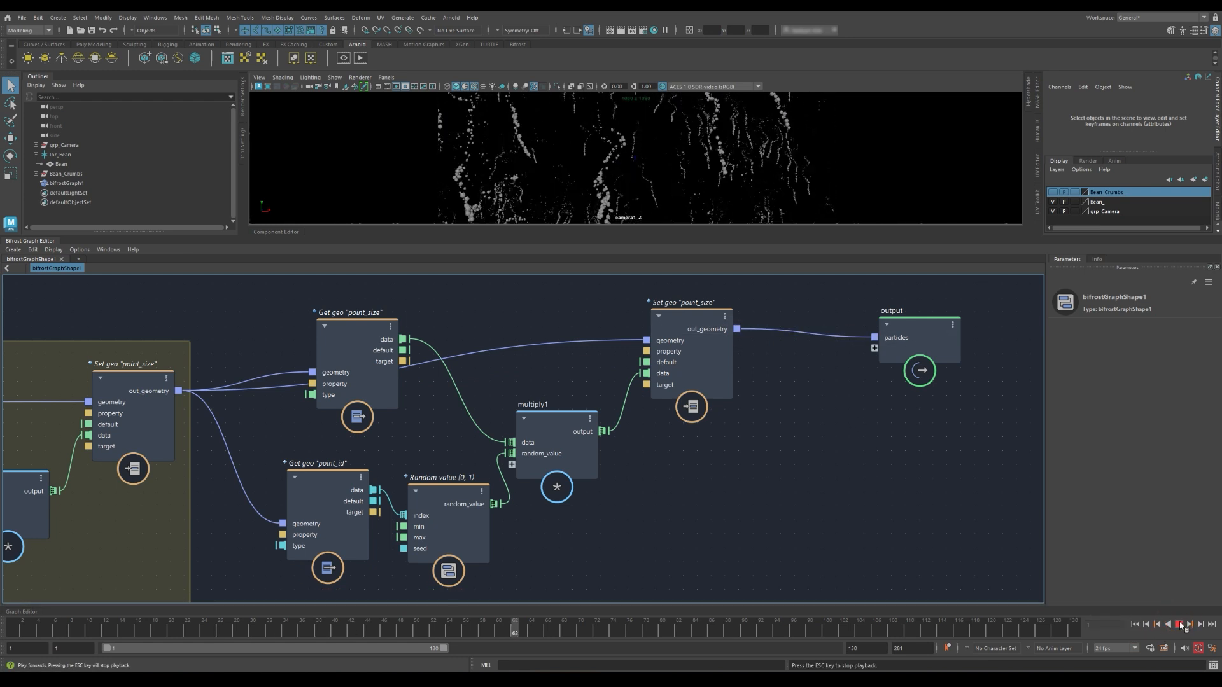
left_click(1181, 626)
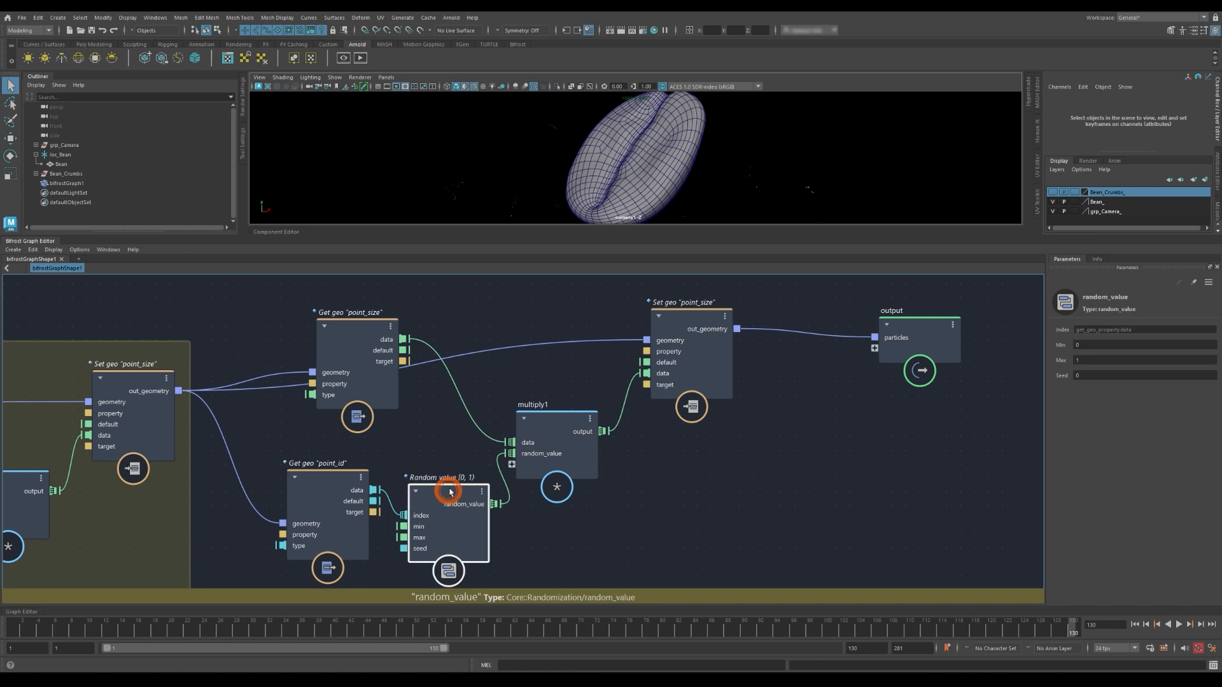
- Try a random_value range of Min 1 and Max 10, and play the simulation from the first frame
left_click(448, 493)
left_click(1089, 360)
type("0")
key("Return")
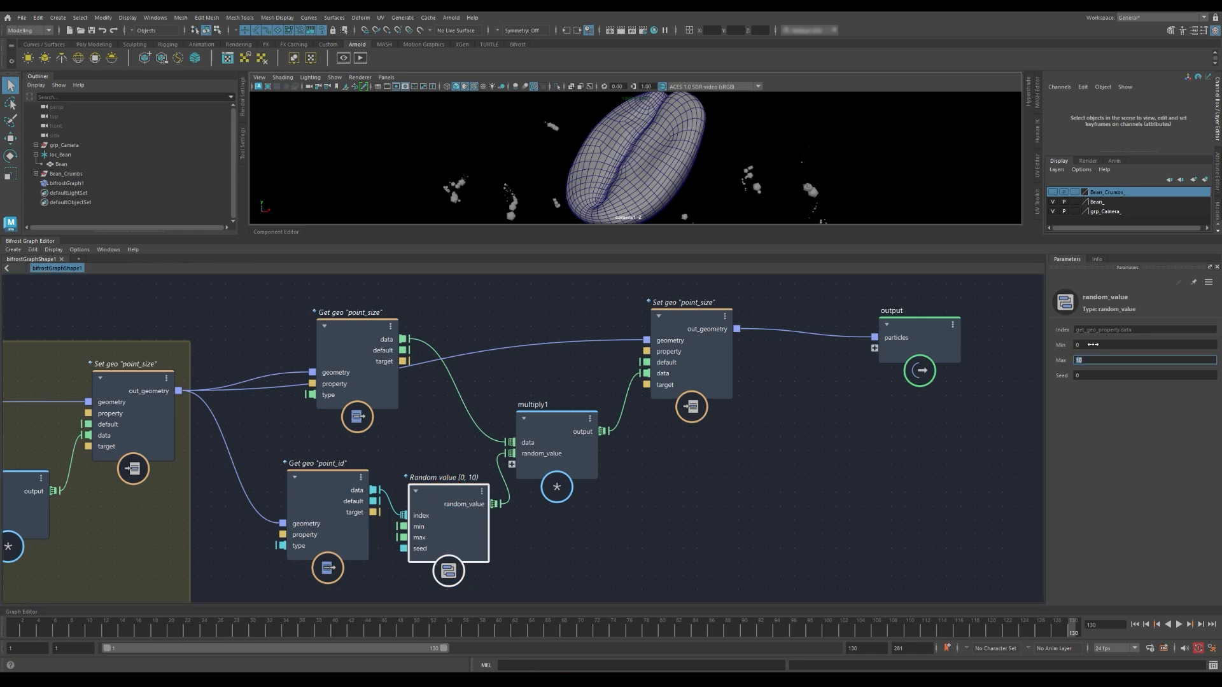
left_click(1093, 345)
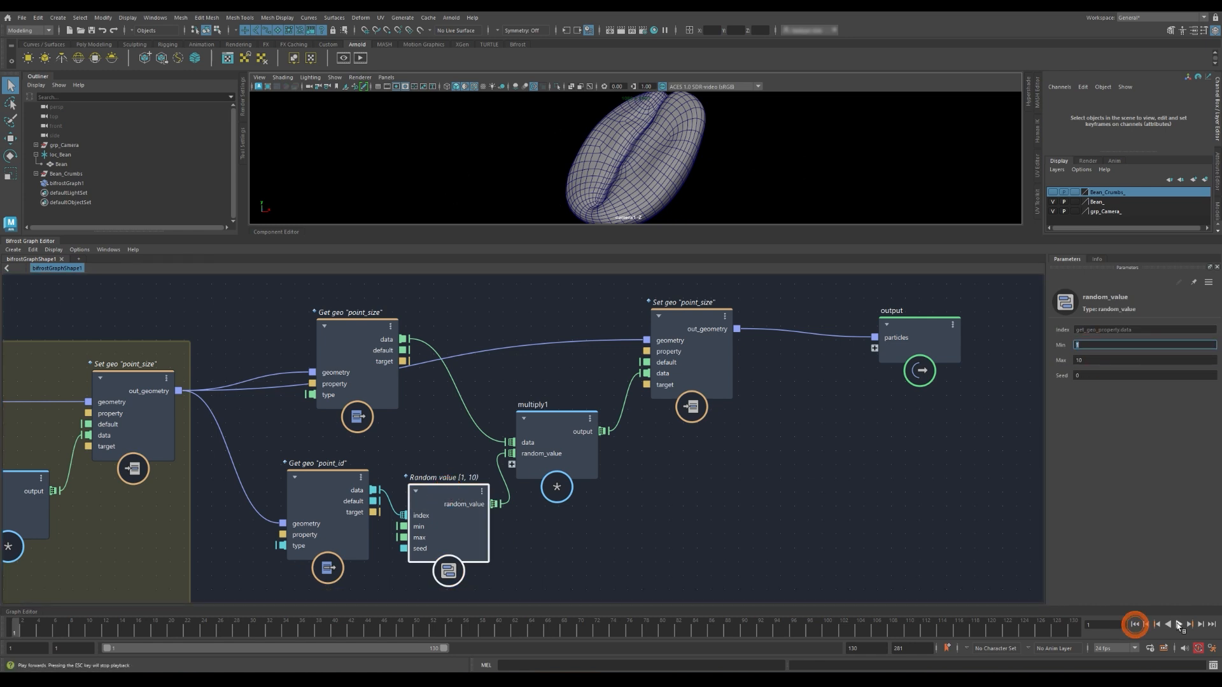
left_click(1178, 625)
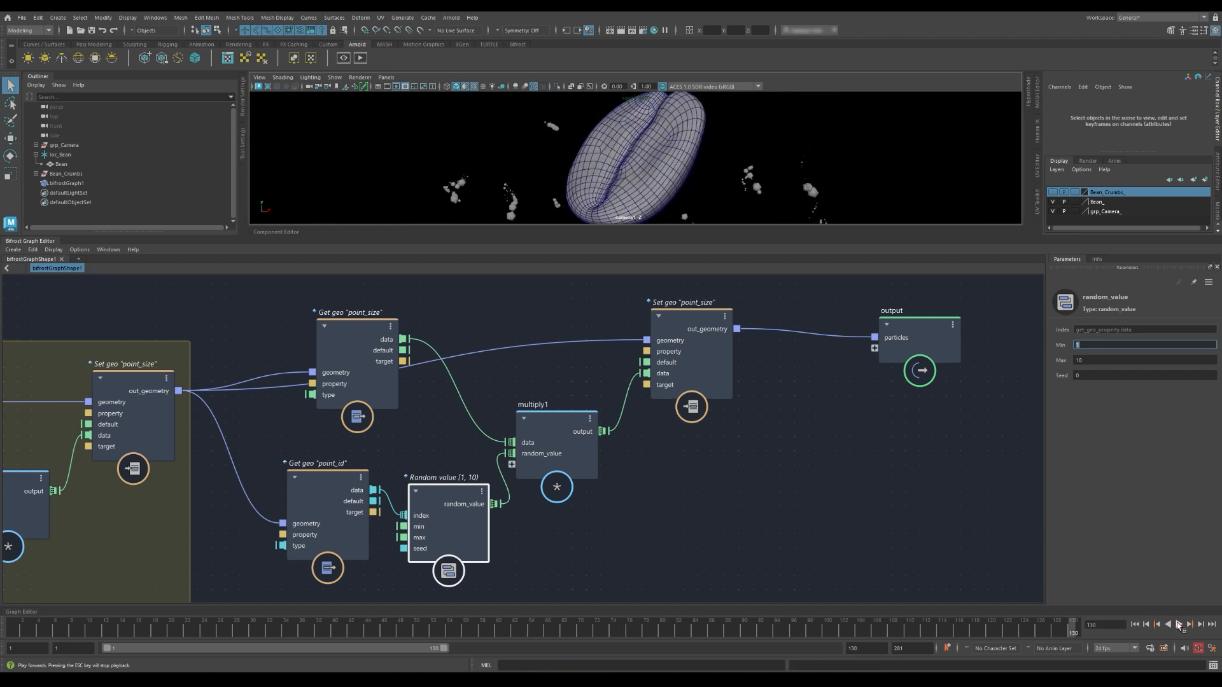
- Try lower random_value Max values of 5 and 2, replaying the simulation from the first frame
left_click(1086, 360)
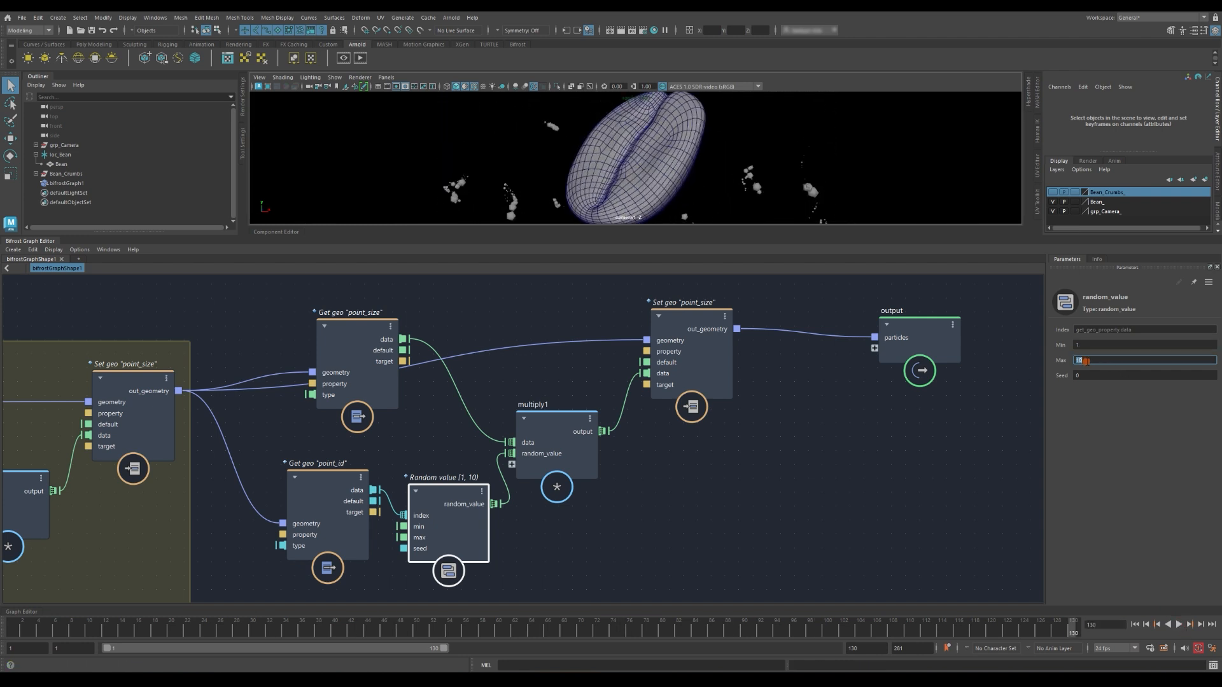
key("Return")
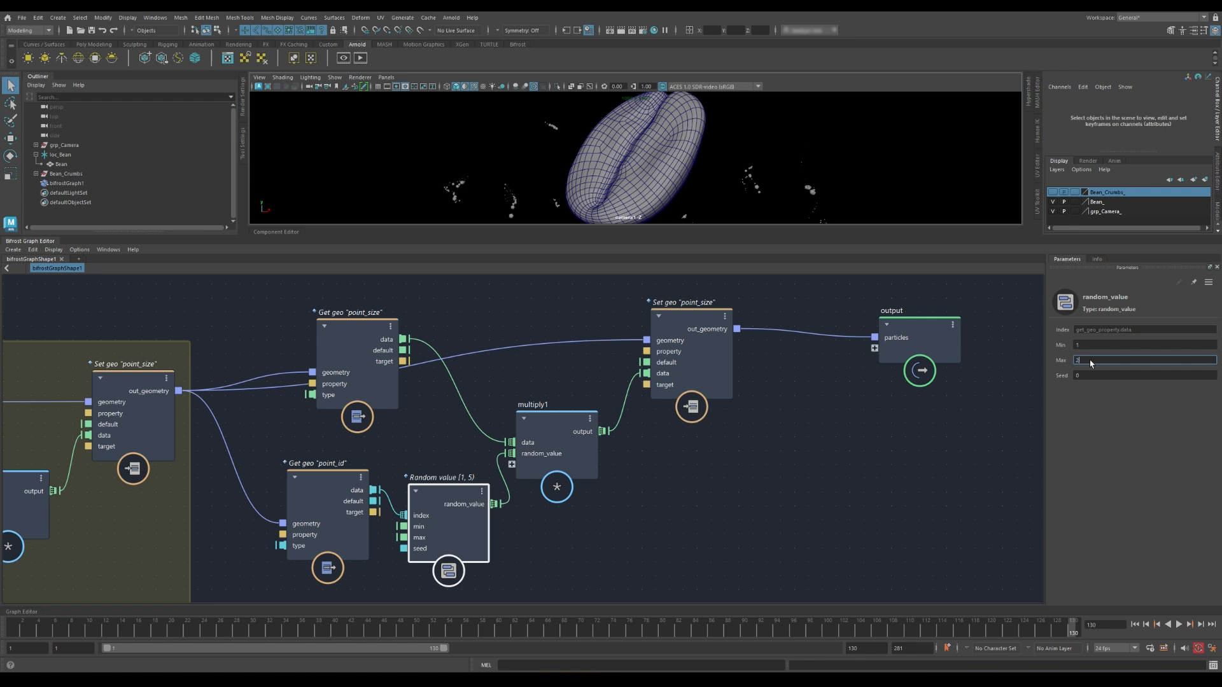
left_click(1136, 624)
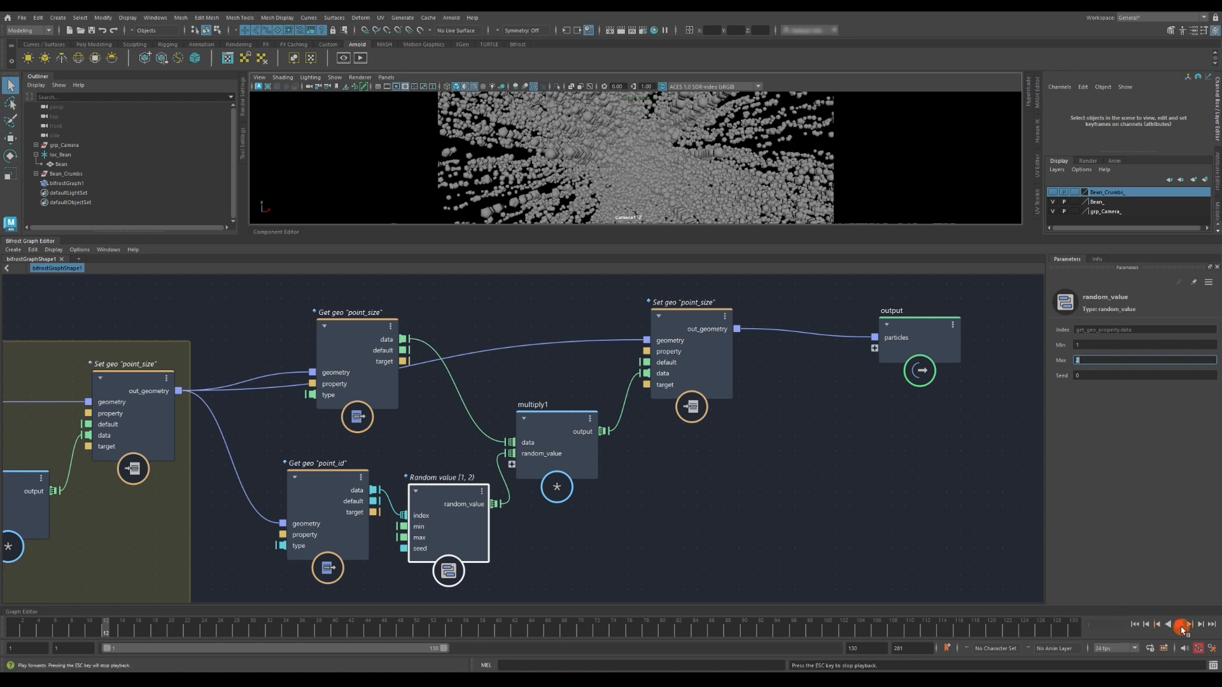
left_click(1178, 624)
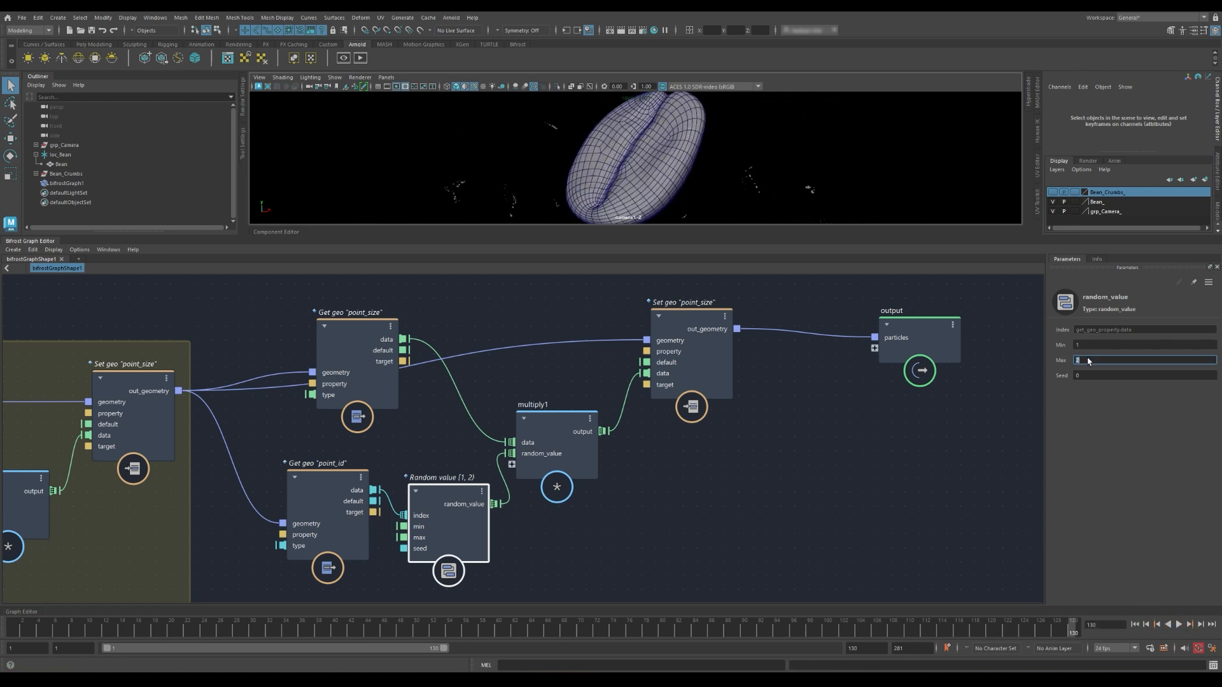
- Try a random_value range of Min 0.5 and Max 1, and replay the simulation
type("1")
left_click(1089, 345)
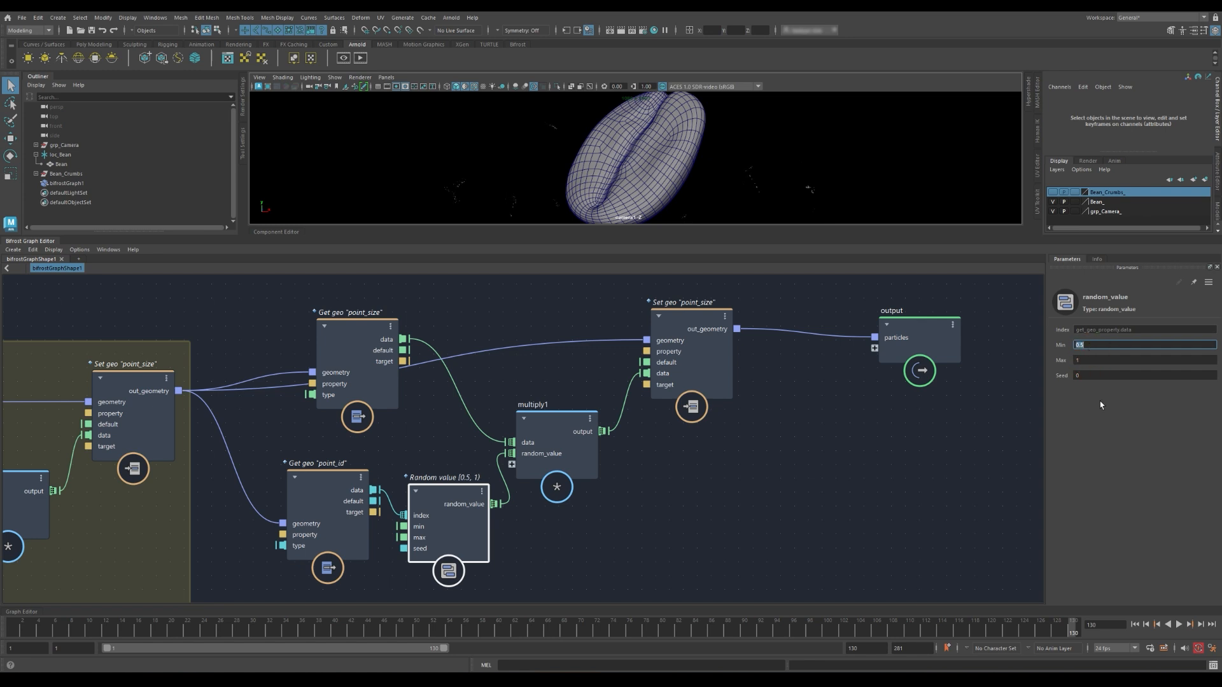
left_click(1134, 625)
left_click(1178, 624)
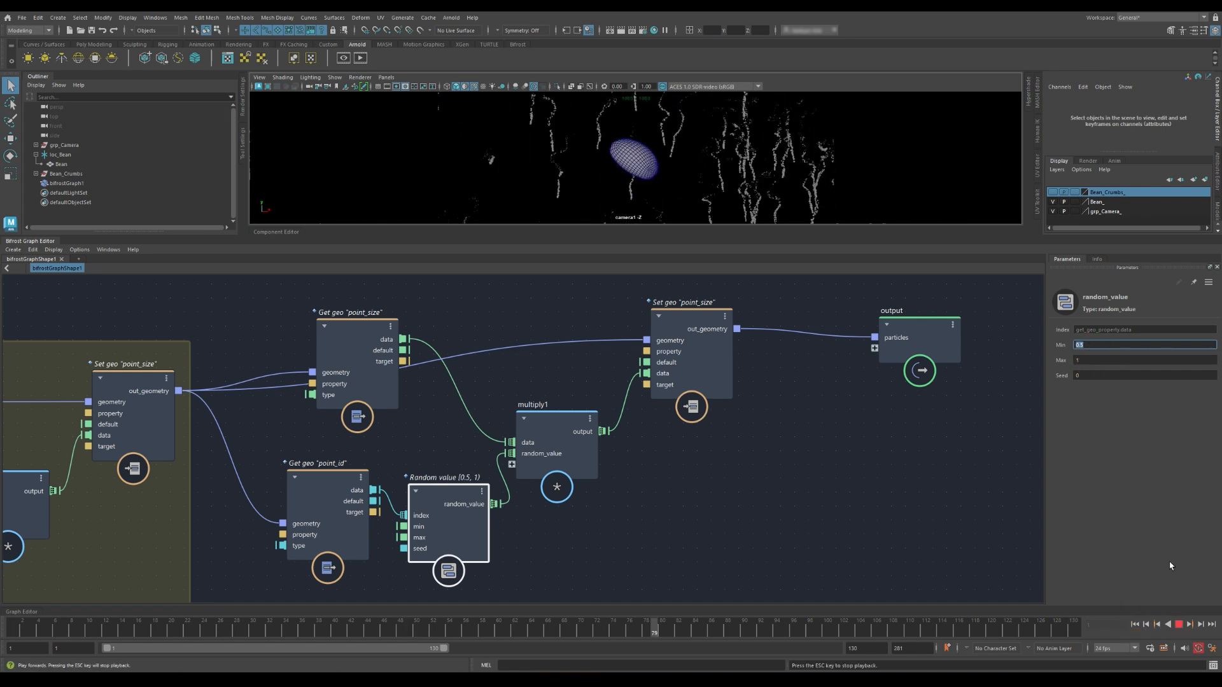
- Set the random_value node's Max to 0.5 and Min to 0.25, and replay the simulation
left_click(1097, 359)
type("0.5")
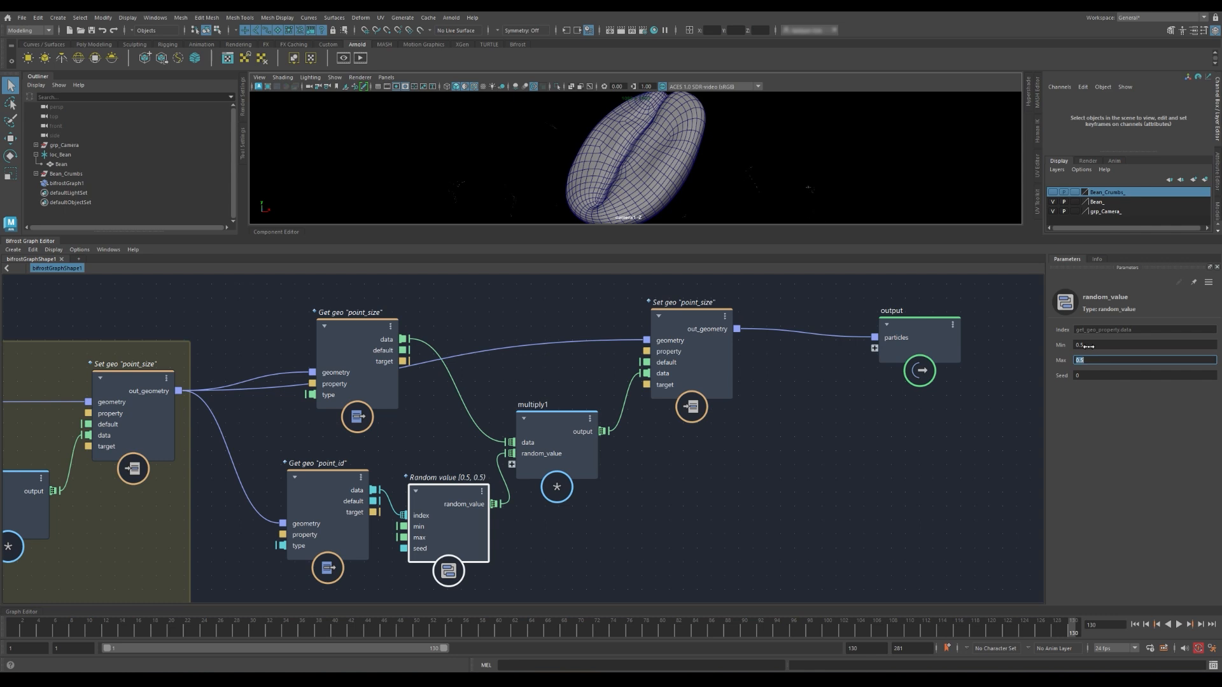
left_click(1087, 345)
type("0.25")
key("Return")
left_click(1179, 625)
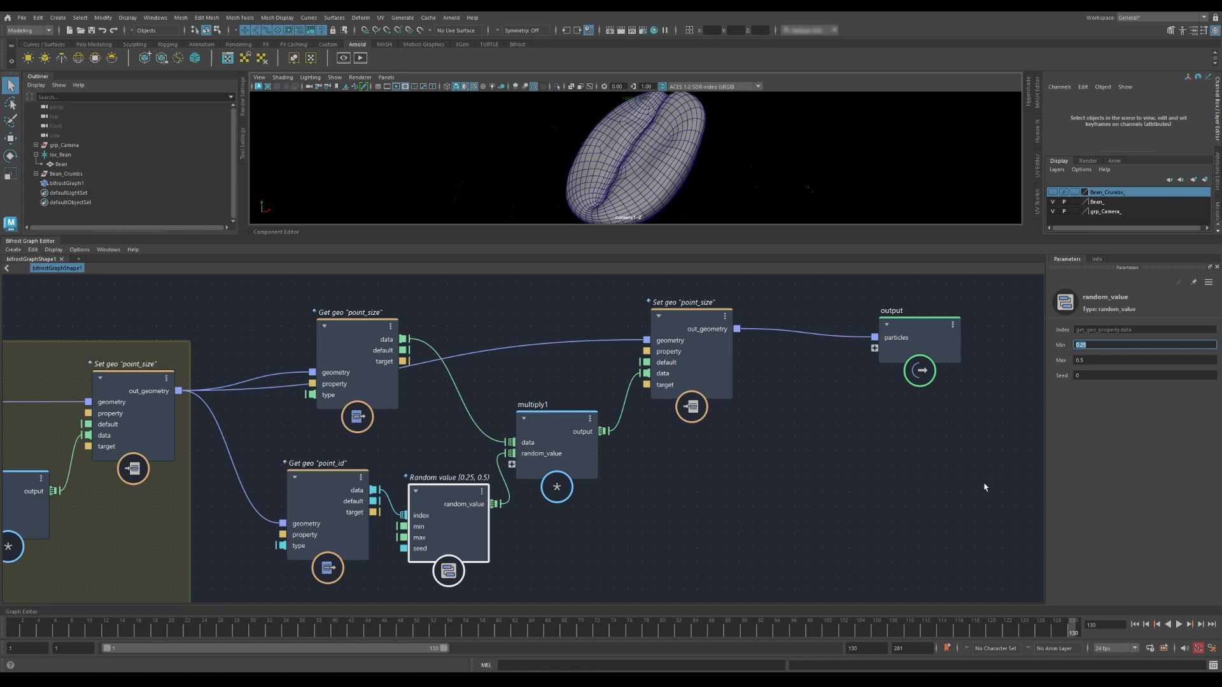
- In Particle B's vary_source_property, set the random variation of point_age_limit to Min 2 and Max 4, and replay the simulation
scroll(984, 487, "down", 2)
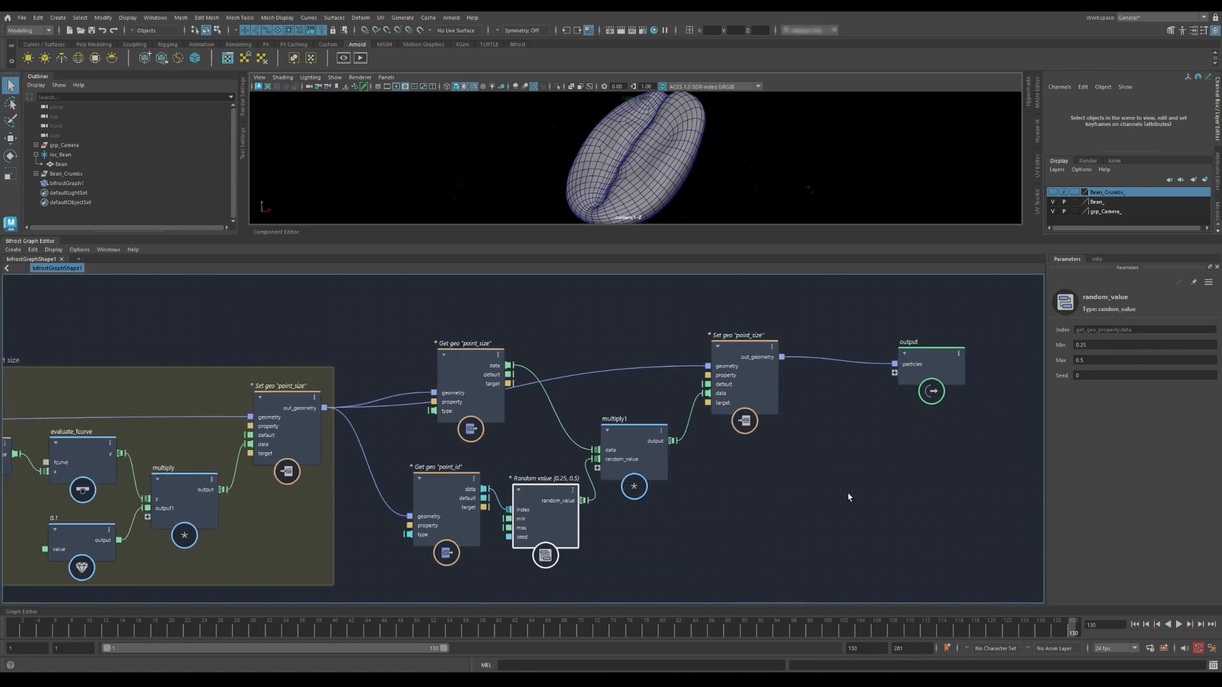
middle_click_drag(249, 501, 448, 479, "alt")
left_click(164, 425)
middle_click_drag(156, 446, 875, 434, "alt")
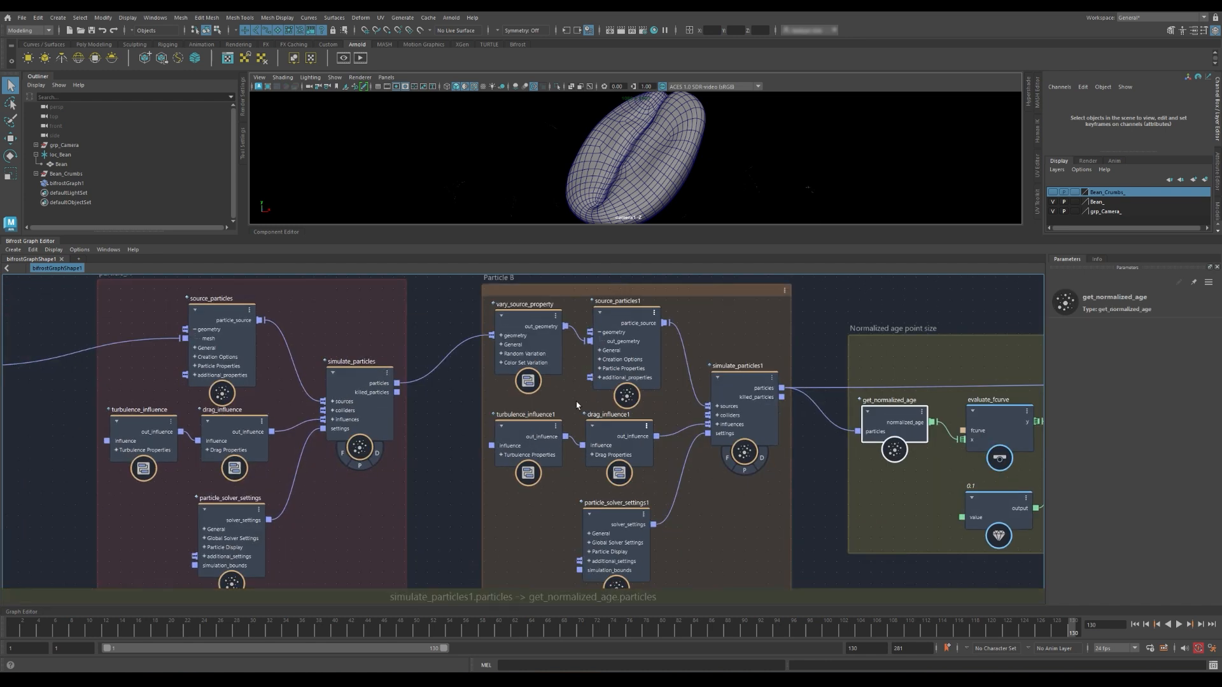
left_click(525, 328)
double_click(1126, 449)
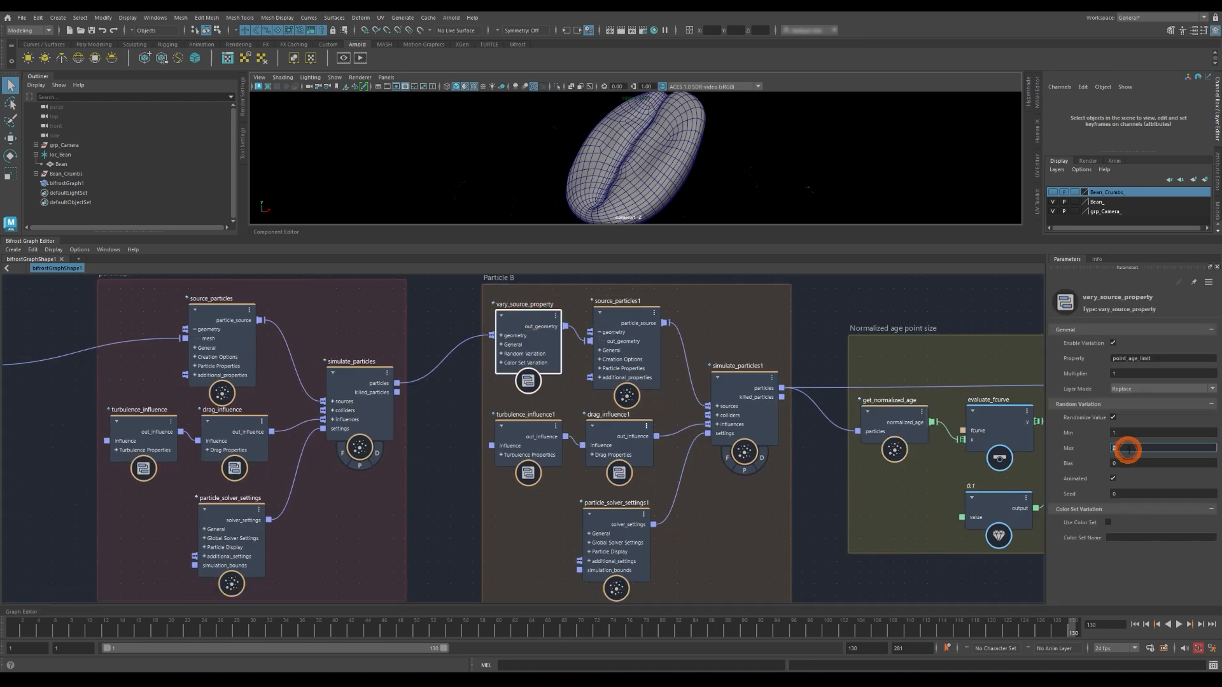
type("4")
double_click(1121, 432)
type("2")
left_click(1127, 448)
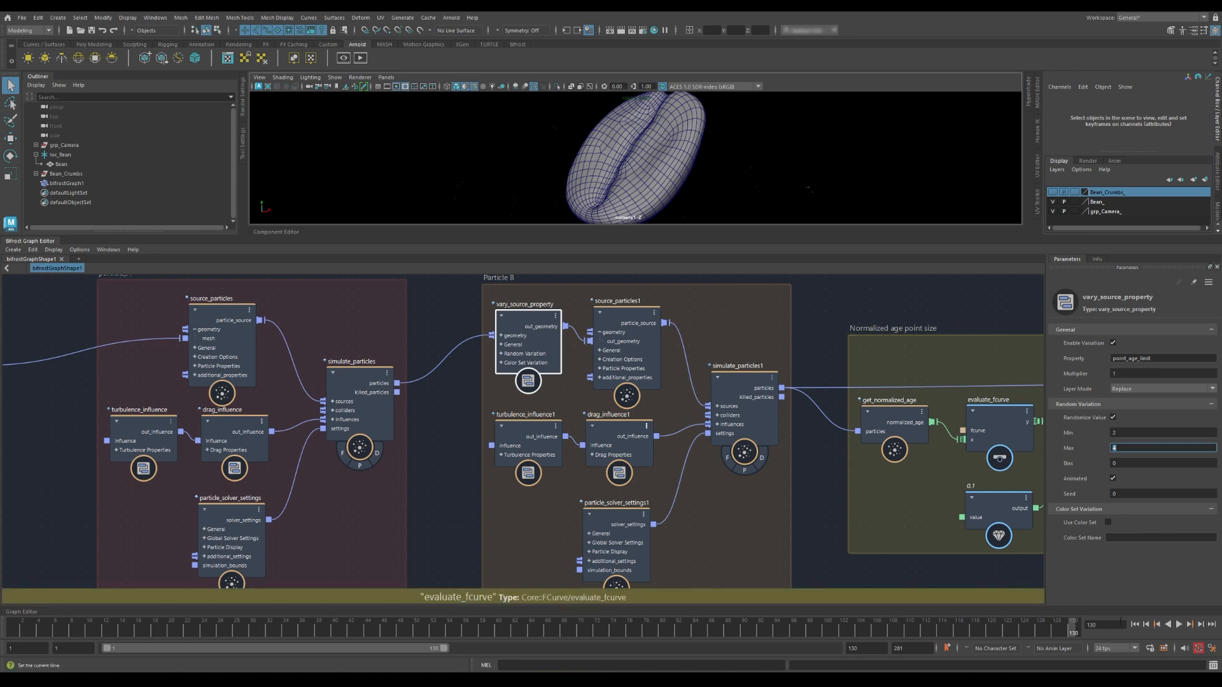
left_click(1179, 625)
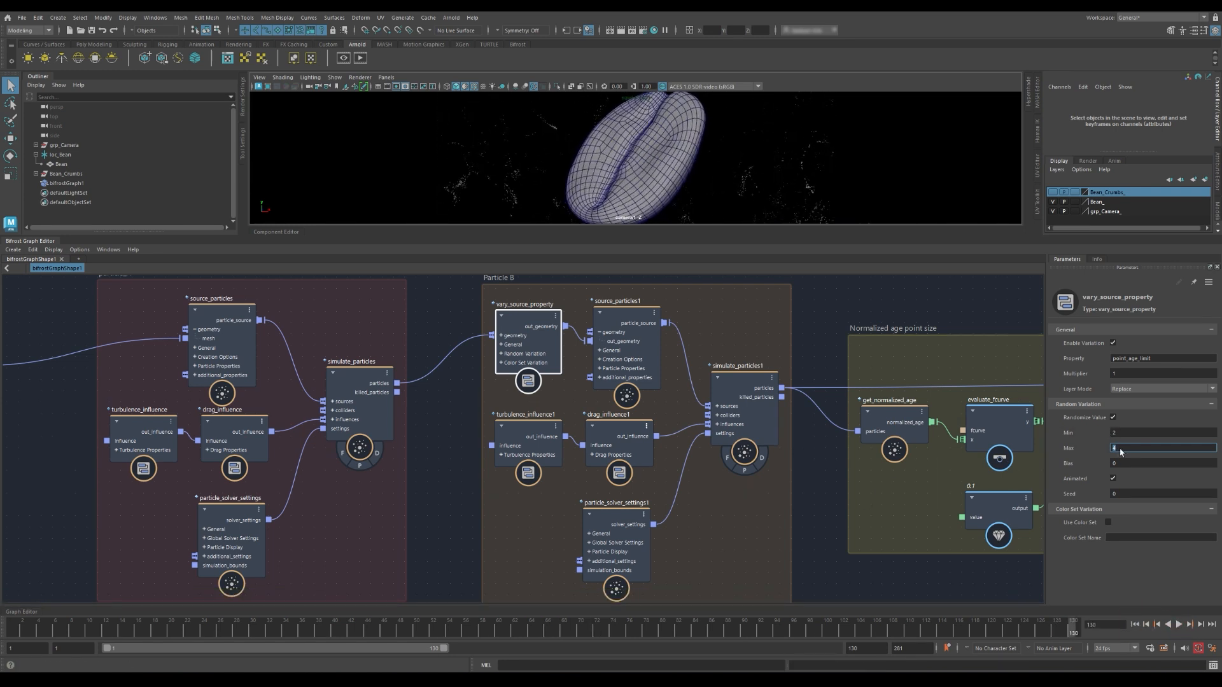
- Tidy the random size nodes by moving the output node farther away and spreading the Get geo and Set geo "point_size" nodes apart
scroll(801, 481, "down", 5)
middle_click_drag(747, 474, 657, 531)
scroll(748, 464, "up", 5)
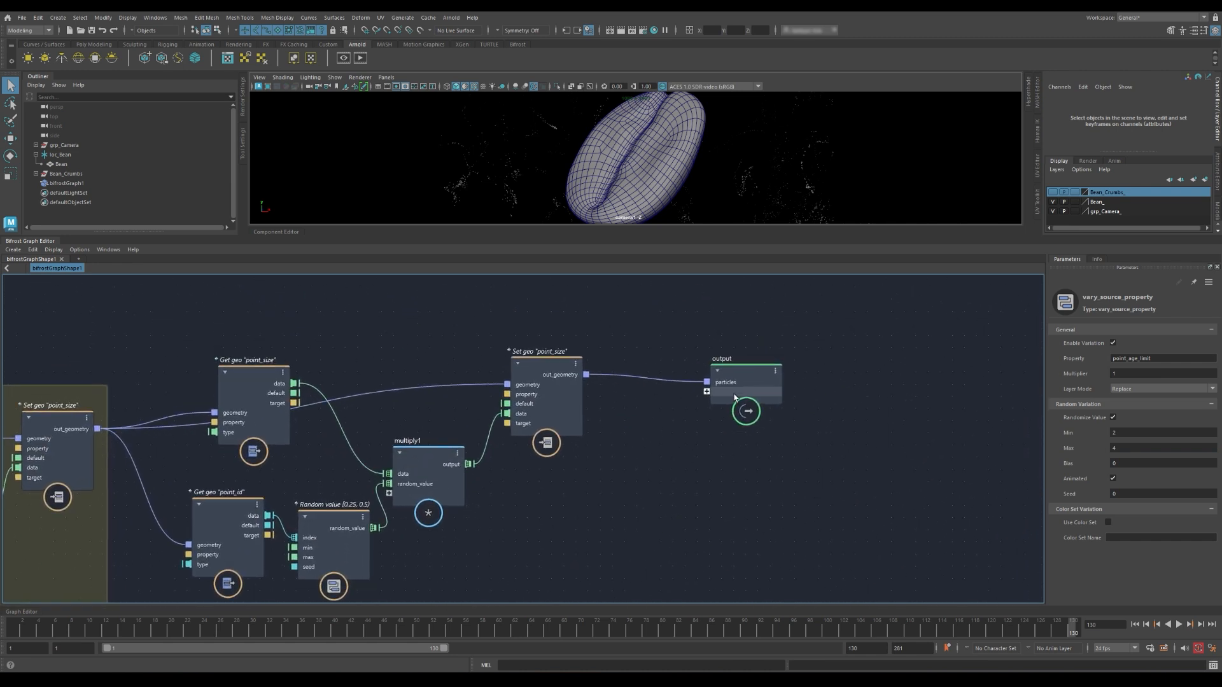
left_click_drag(736, 372, 943, 361)
middle_click_drag(594, 483, 817, 439)
left_click_drag(468, 351, 424, 349)
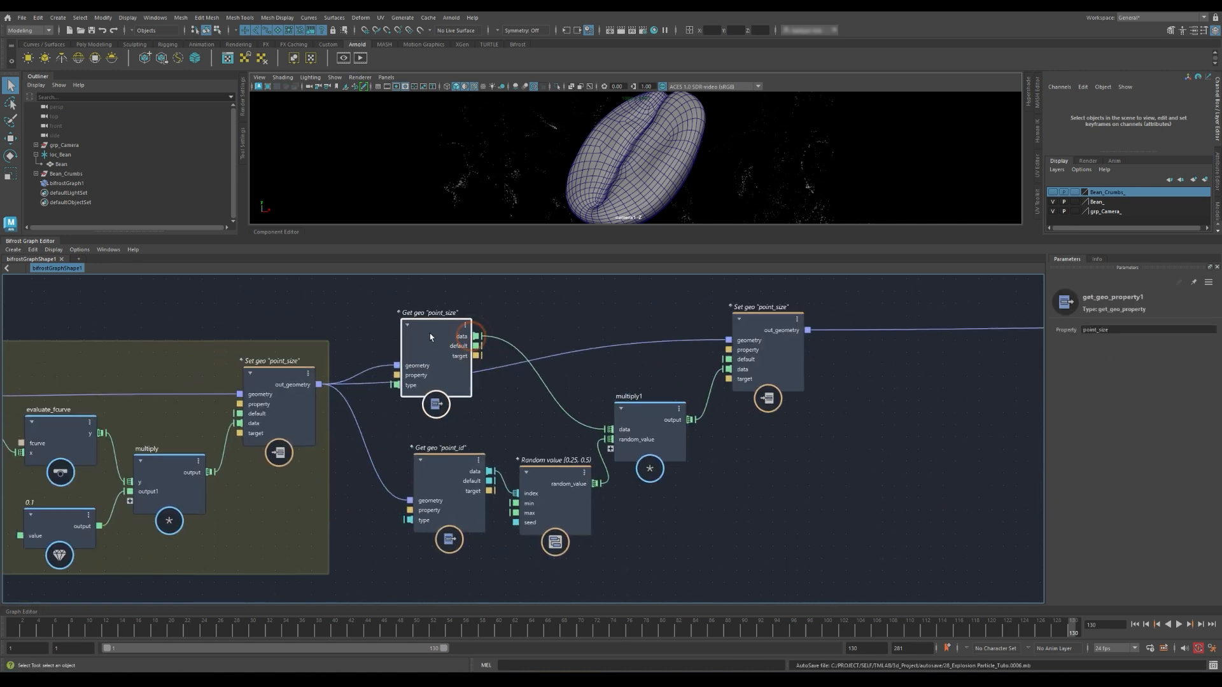
left_click_drag(759, 313, 766, 319)
- Enclose the random size nodes in a new backdrop titled "random point size" and colour it green
left_click_drag(399, 293, 821, 558)
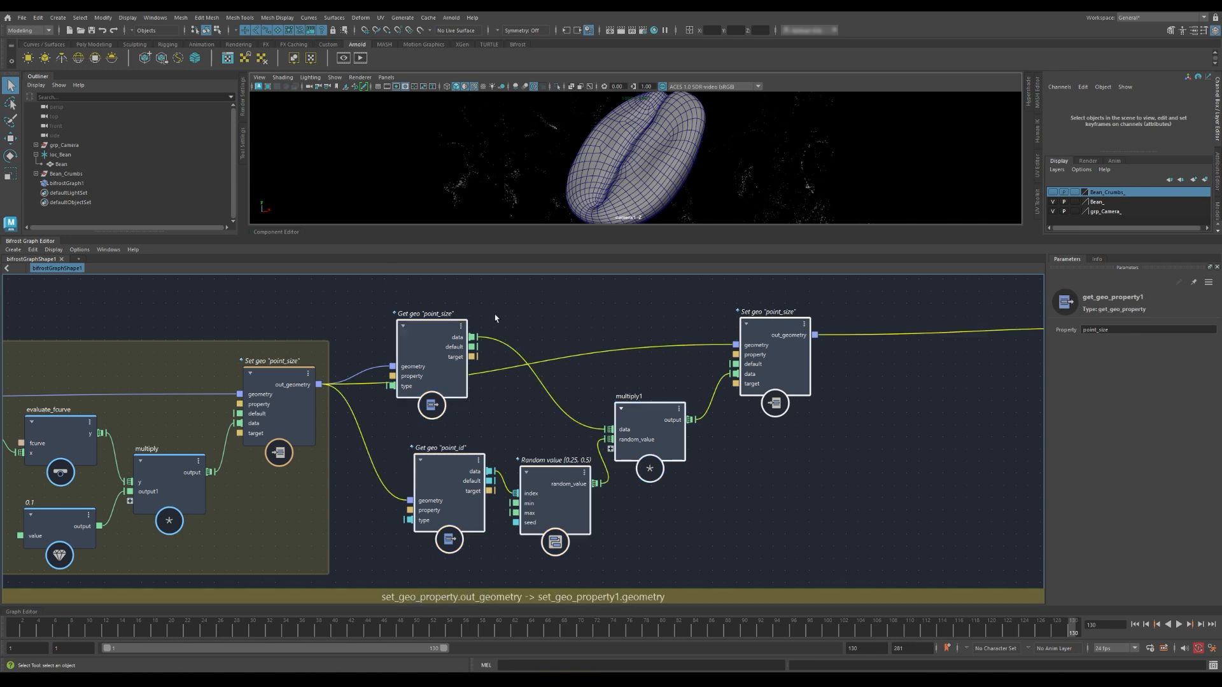
right_click(575, 303)
left_click(604, 315)
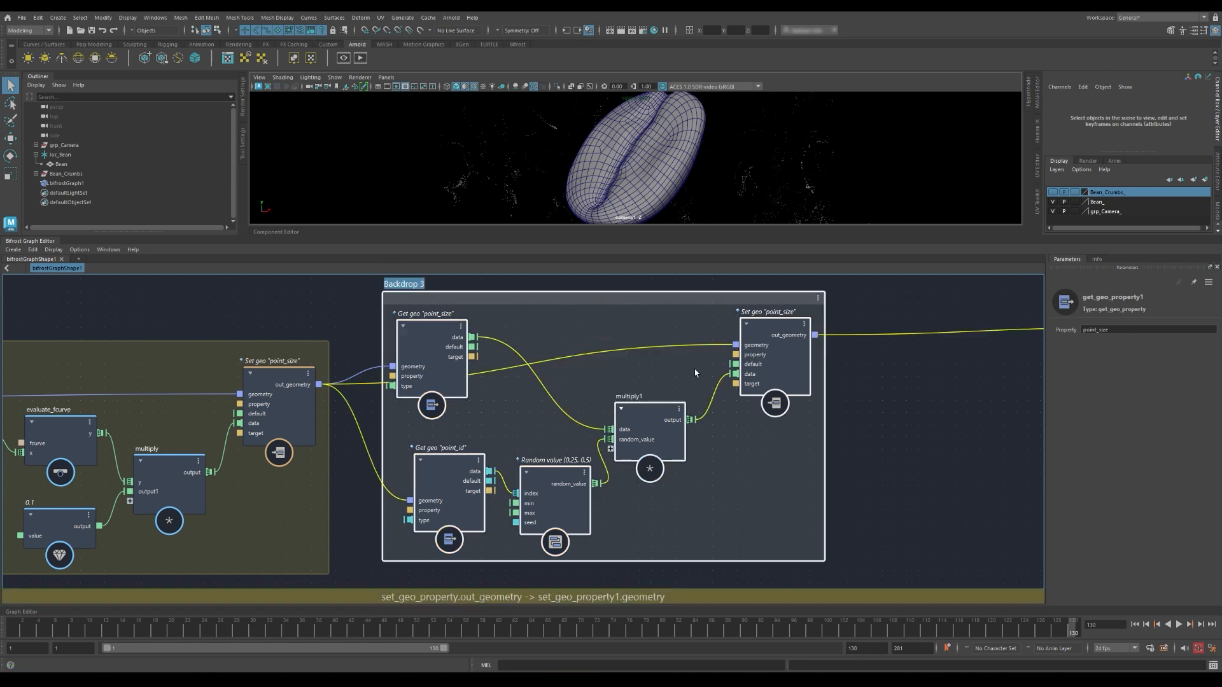
type("random point")
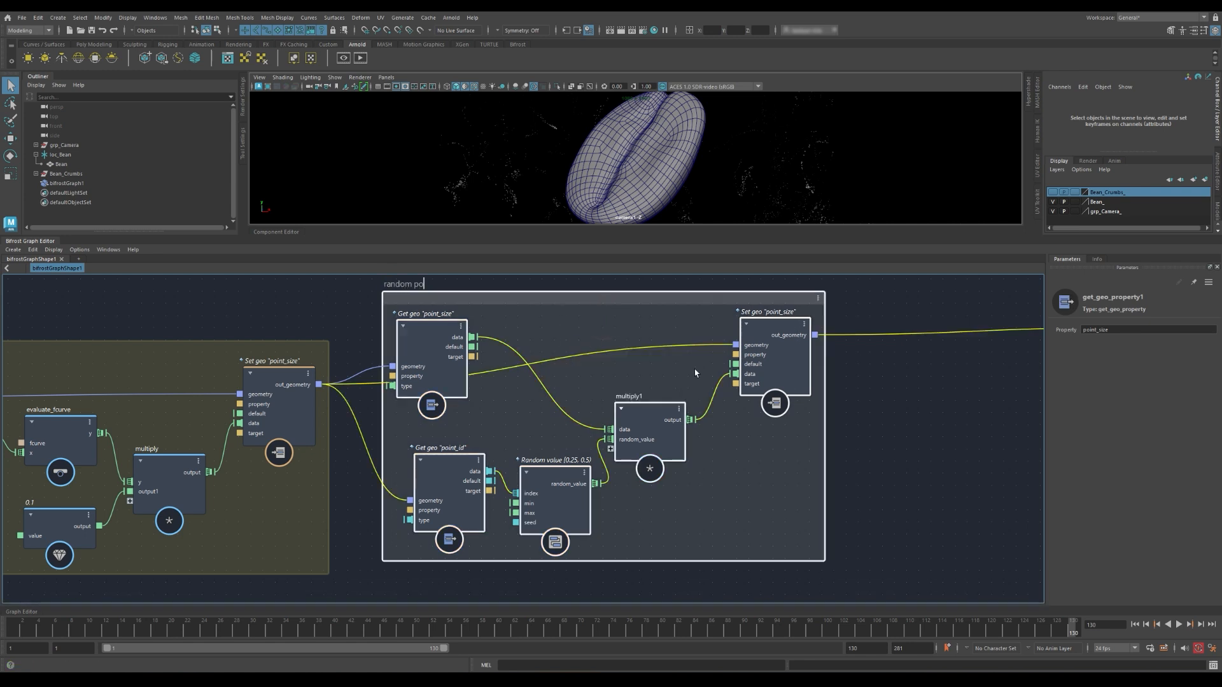
left_click(322, 308)
middle_click_drag(322, 308, 535, 331, "alt")
right_click(605, 321)
left_click(633, 367)
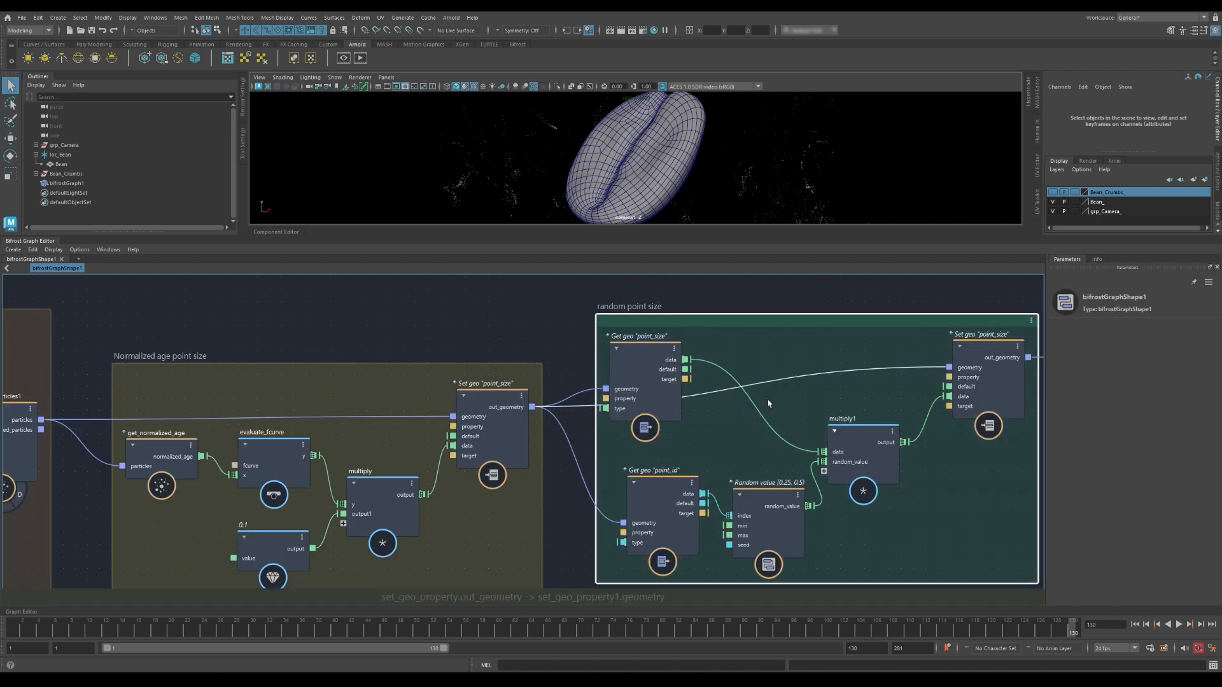
- Make room before the output node and add a create_instances node between it and the random point size backdrop
scroll(747, 417, "down", 2)
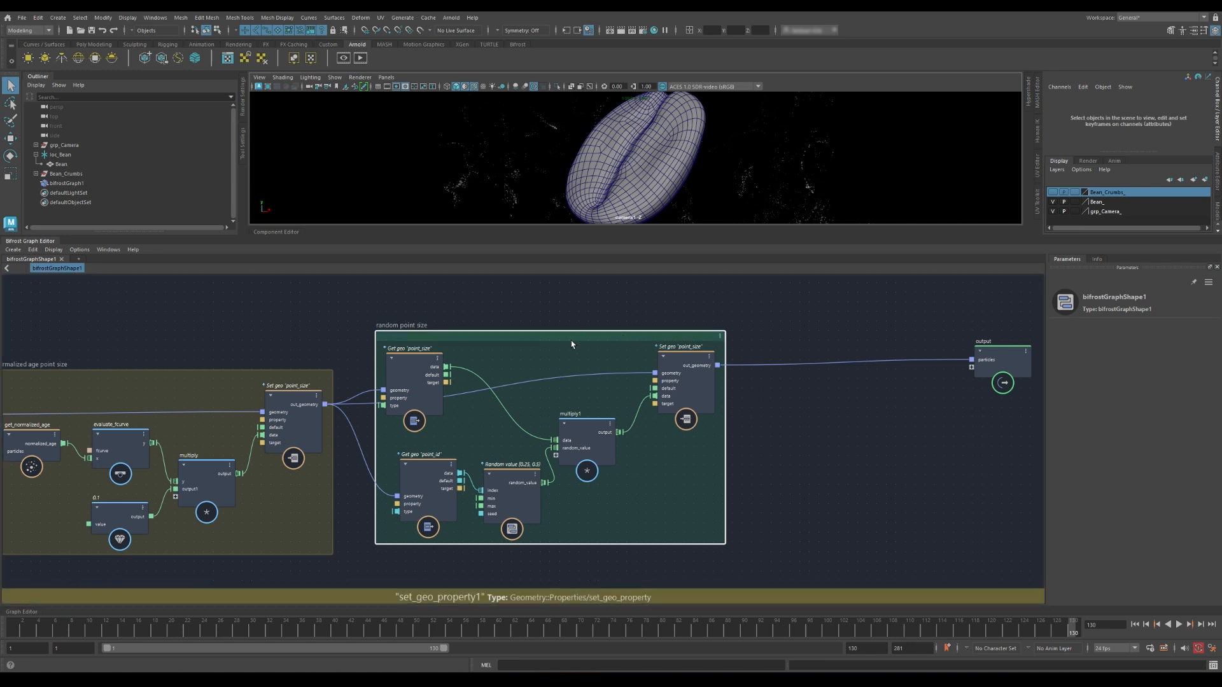
middle_click_drag(927, 389, 724, 436, "alt")
left_click_drag(792, 401, 883, 346)
left_click(698, 330)
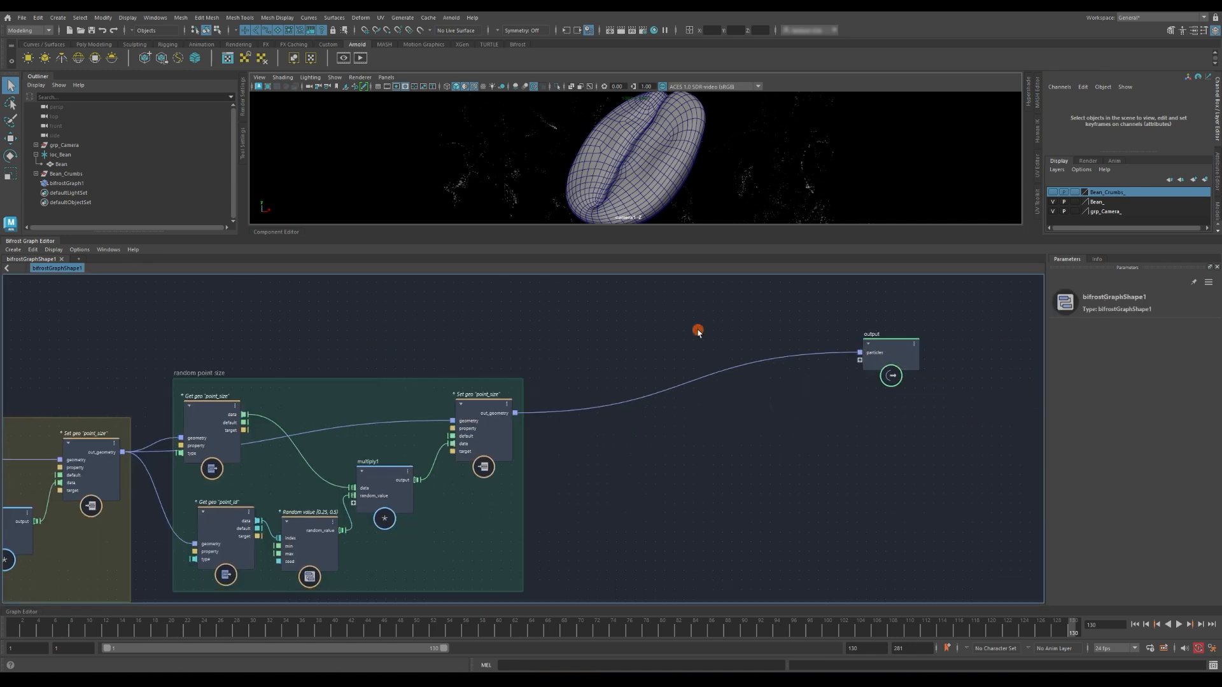
key("Tab")
type("crea")
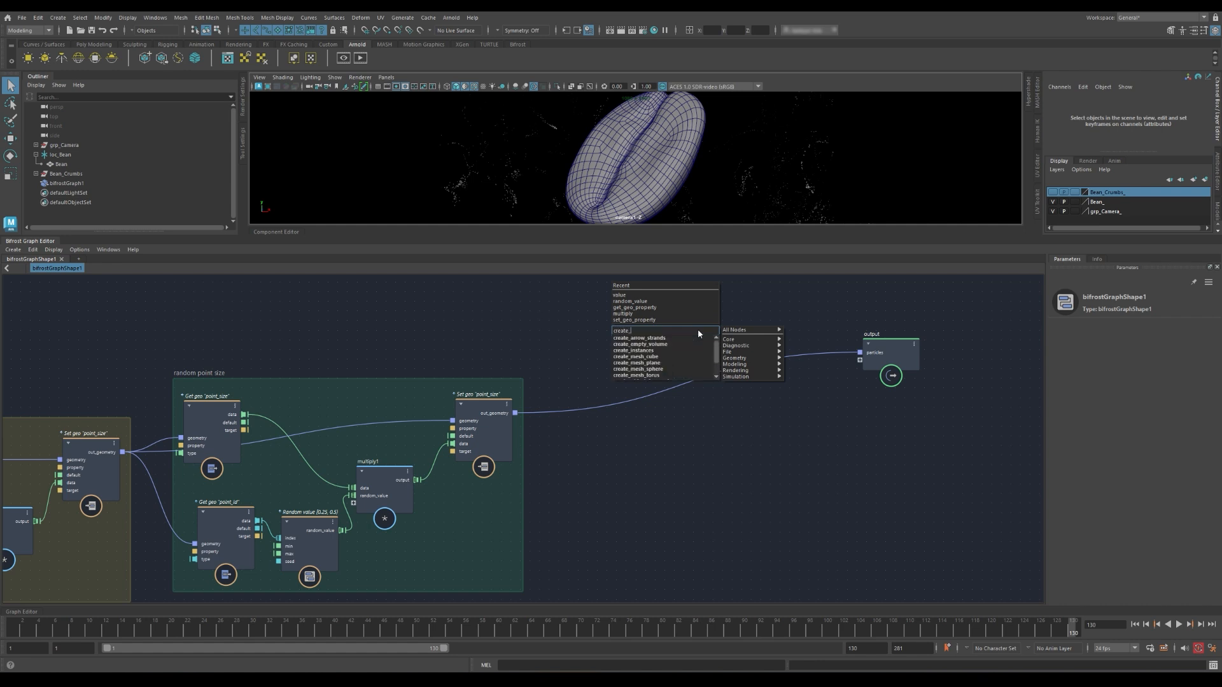
type("te_")
left_click(643, 350)
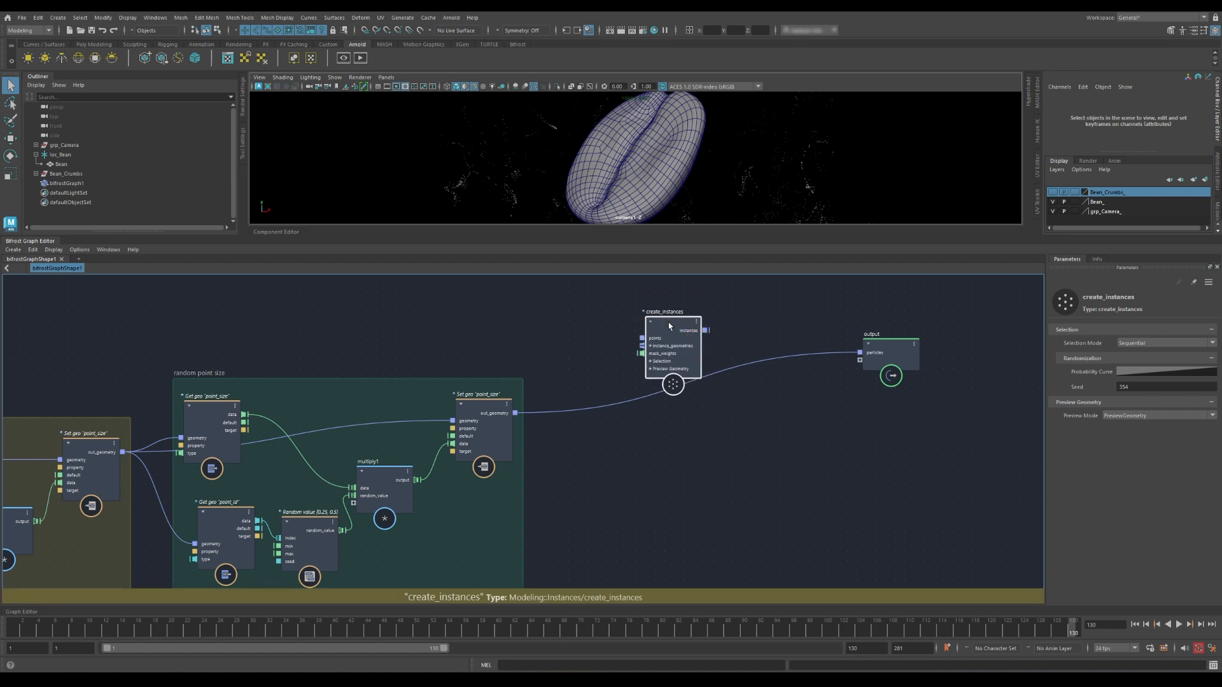
left_click_drag(668, 325, 674, 326)
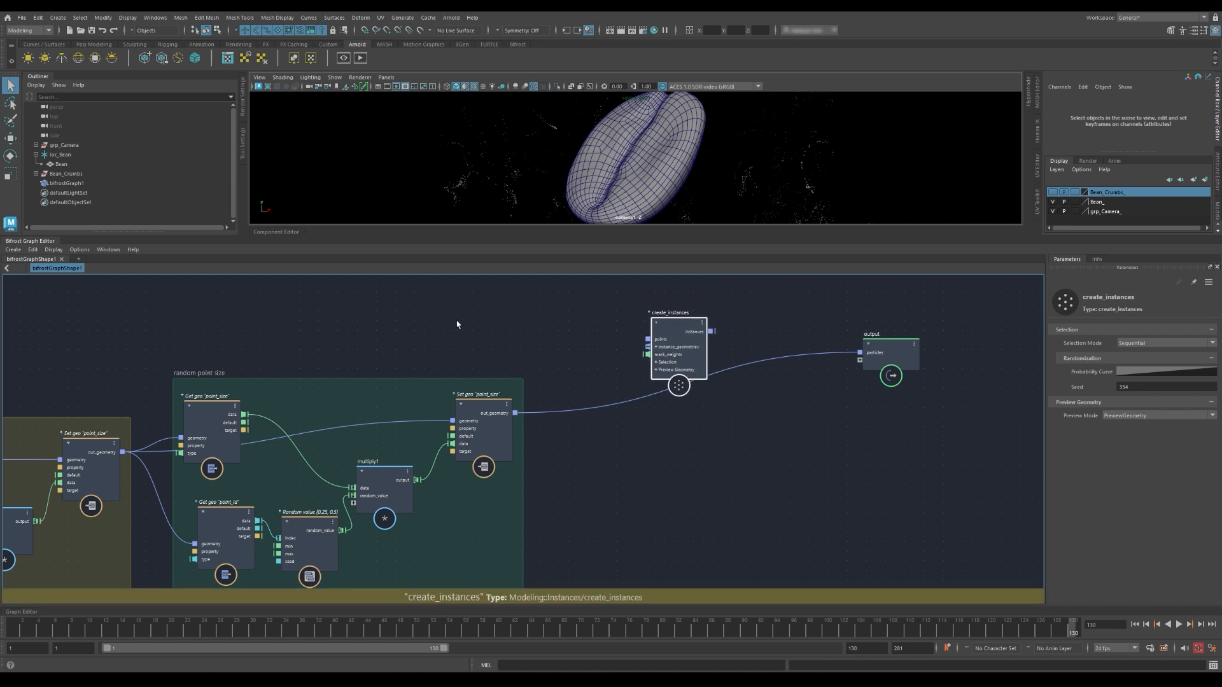
- Add the meshes Bean_Crumb_01 to Bean_Crumb_10 to the graph as an Input_by_Path node beside create_instances, leaving the Bean_Crumbs layer hidden
left_click(36, 173)
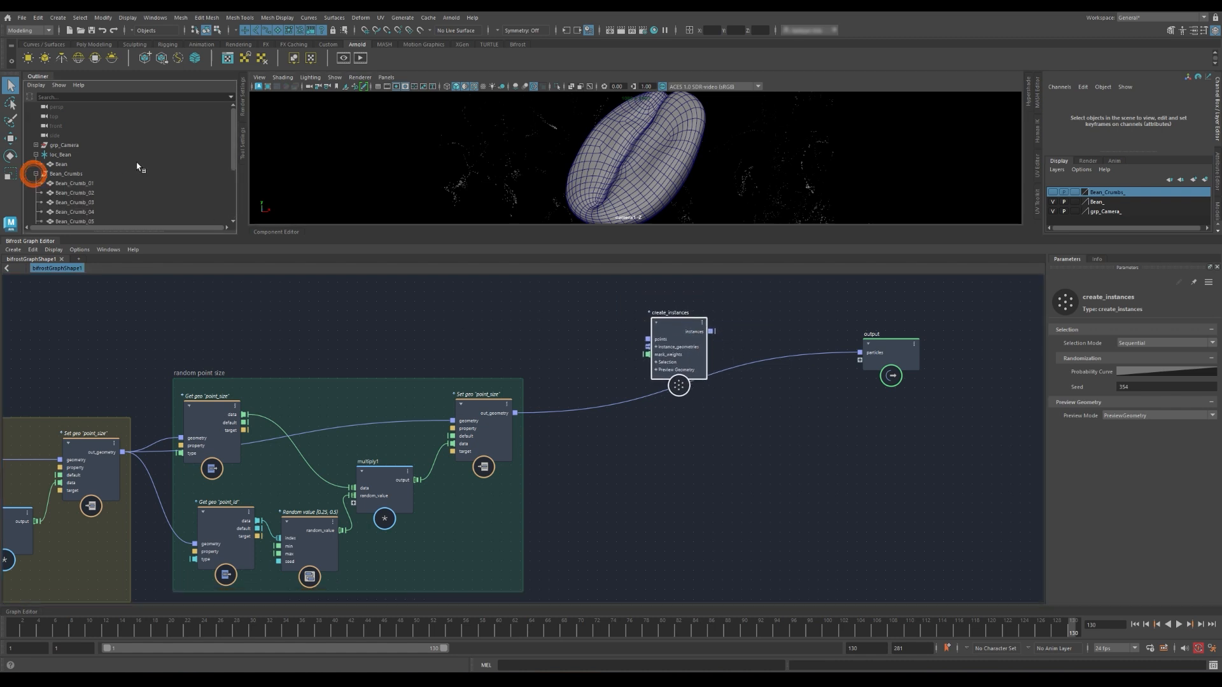
left_click(74, 183)
scroll(81, 191, "down", 3)
left_click(75, 192, "shift")
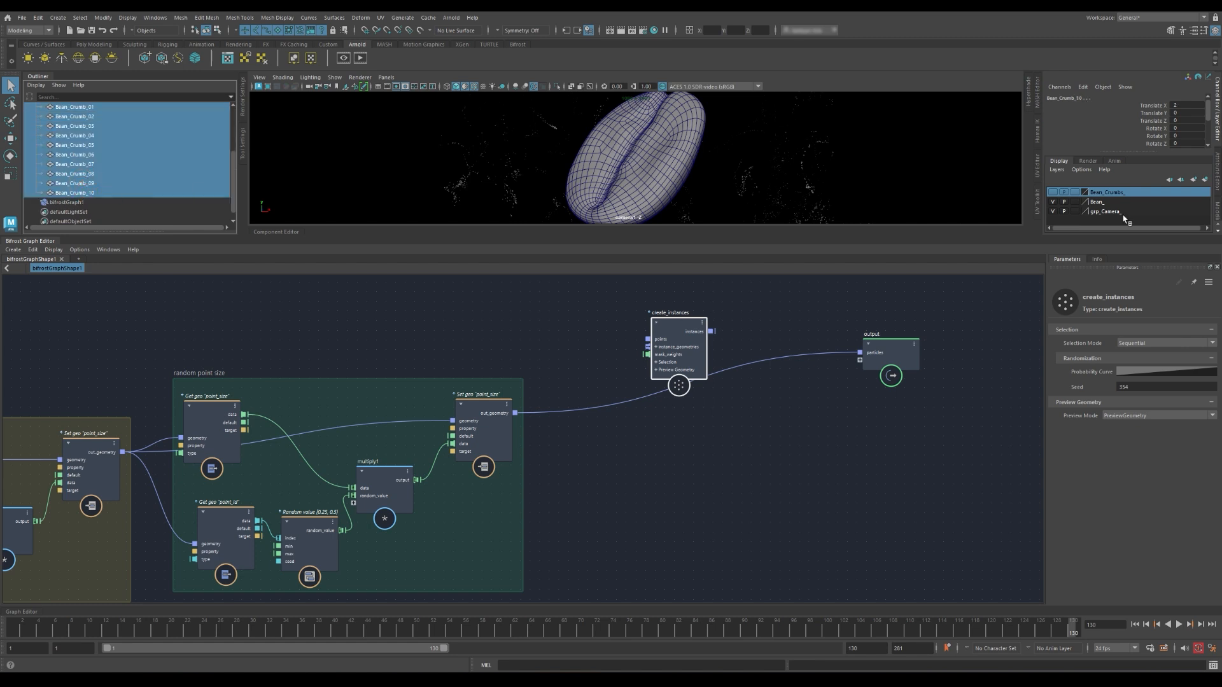
left_click(1052, 192)
key("space")
key("space")
left_click_drag(700, 163, 763, 173, "alt")
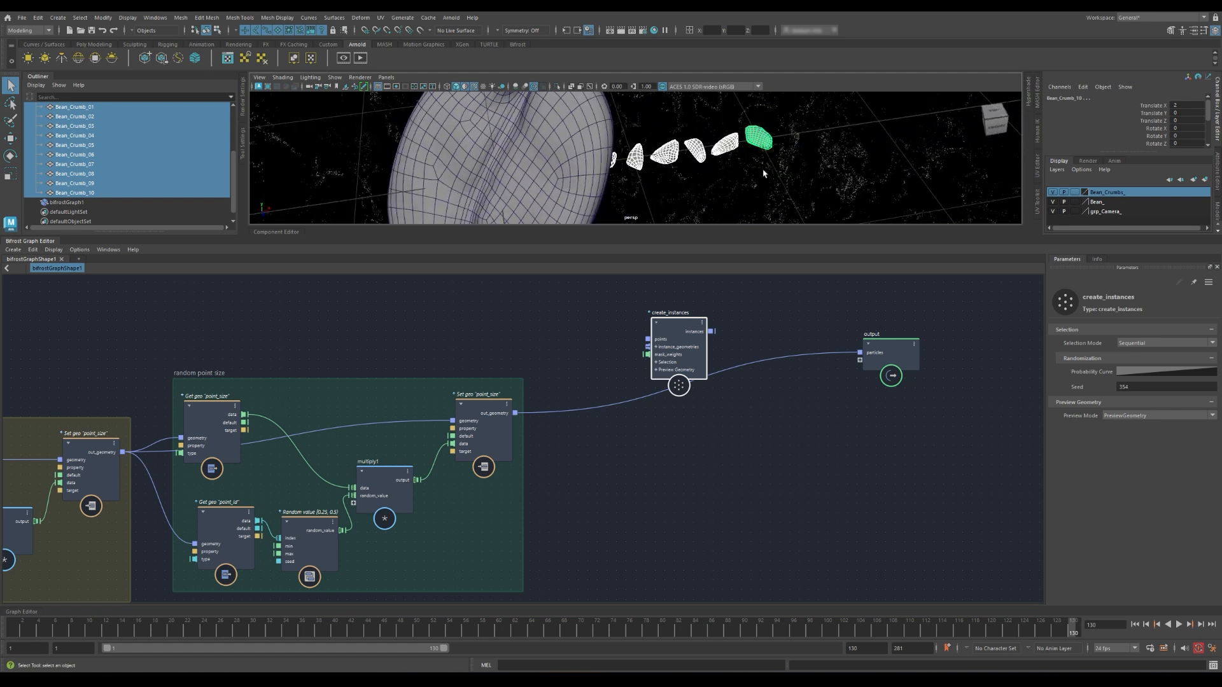
left_click_drag(73, 109, 573, 316)
left_click(1052, 193)
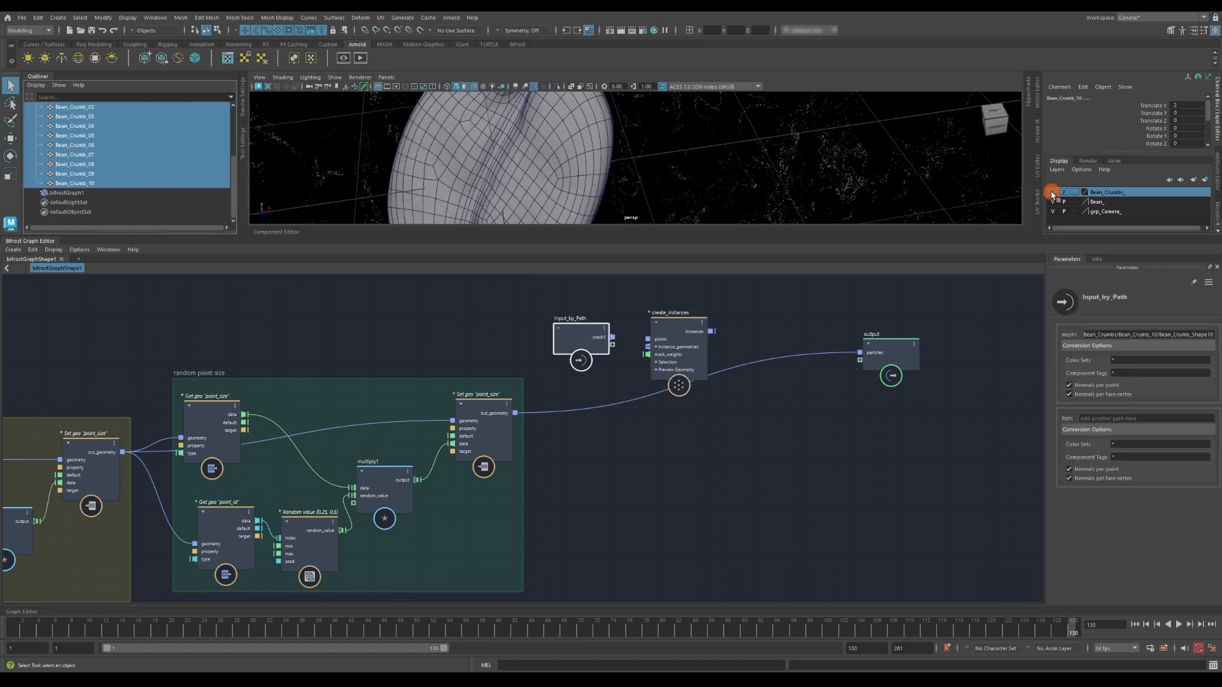
- Feed Set geo "point_size" into create_instances' points and the crumb meshes into instance_geometries, then connect instances to the output's particles in place of the old link
scroll(595, 319, "up", 3)
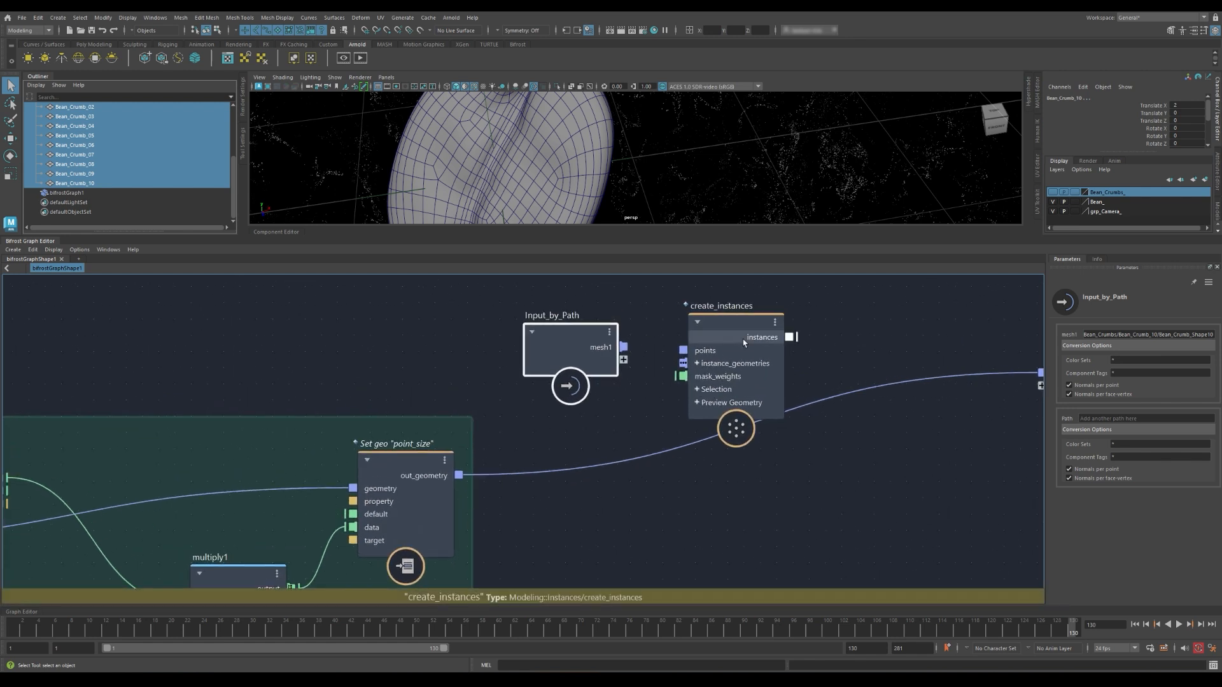
left_click_drag(735, 327, 792, 334)
left_click_drag(458, 475, 742, 357)
left_click_drag(623, 347, 742, 370)
middle_click_drag(728, 382, 561, 410)
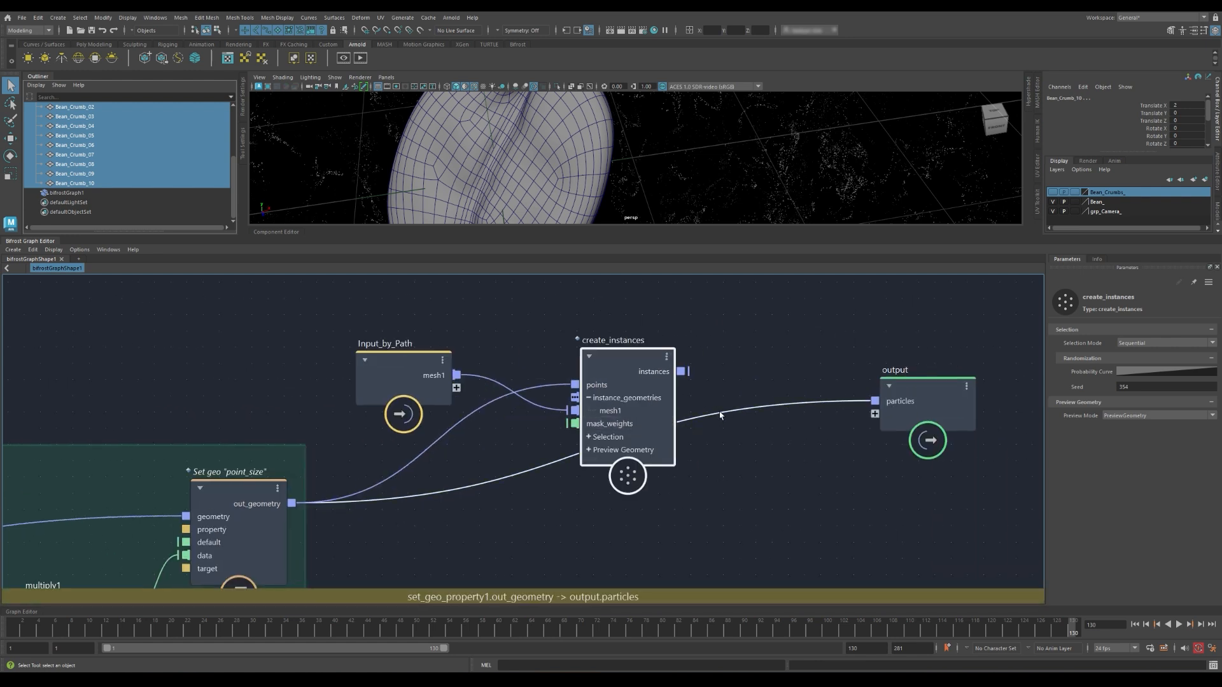
left_click_drag(681, 372, 875, 401)
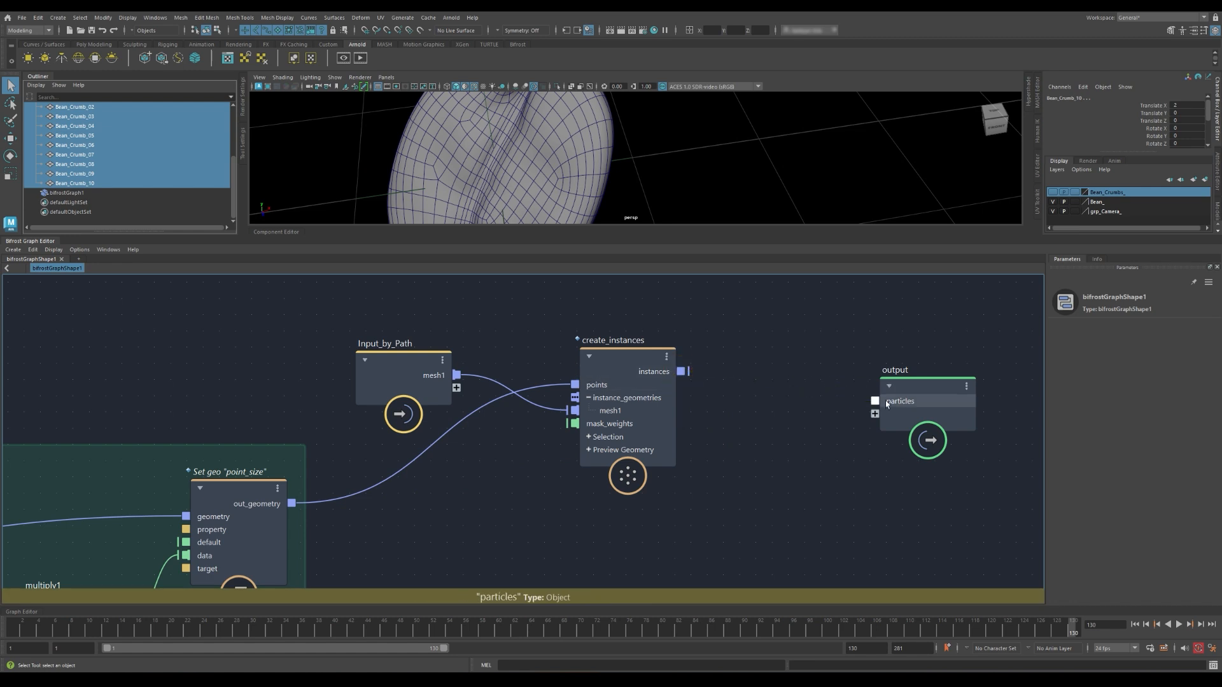
- Select bifrostGraph1, rewind the simulation, advance to frame 3, and examine the instanced crumbs up close
left_click(76, 193)
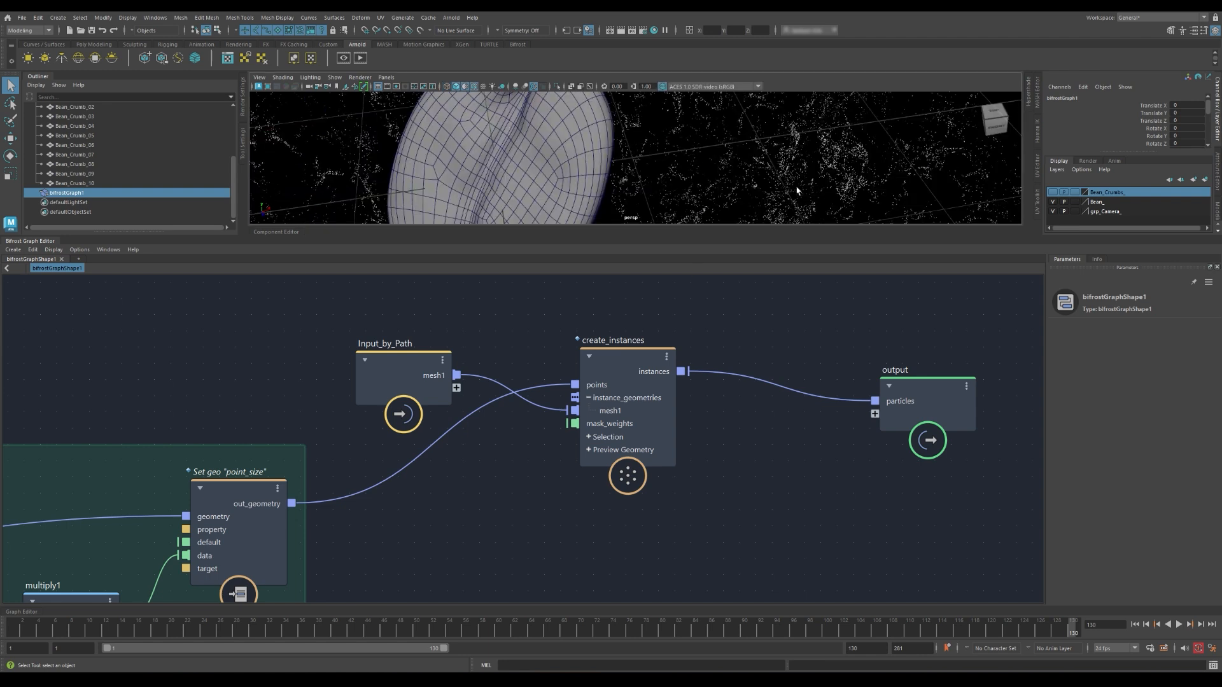
middle_click_drag(796, 191, 622, 193, "alt")
scroll(658, 180, "down", 8)
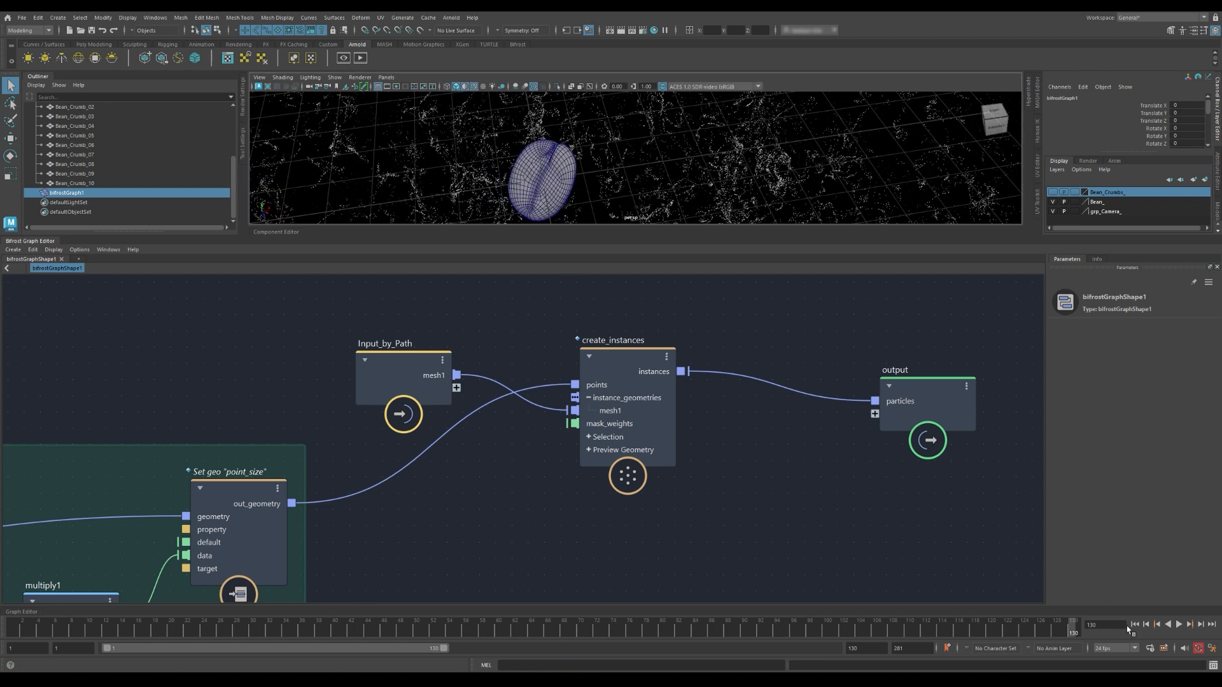
left_click(1134, 624)
left_click(1189, 624)
left_click(1190, 624)
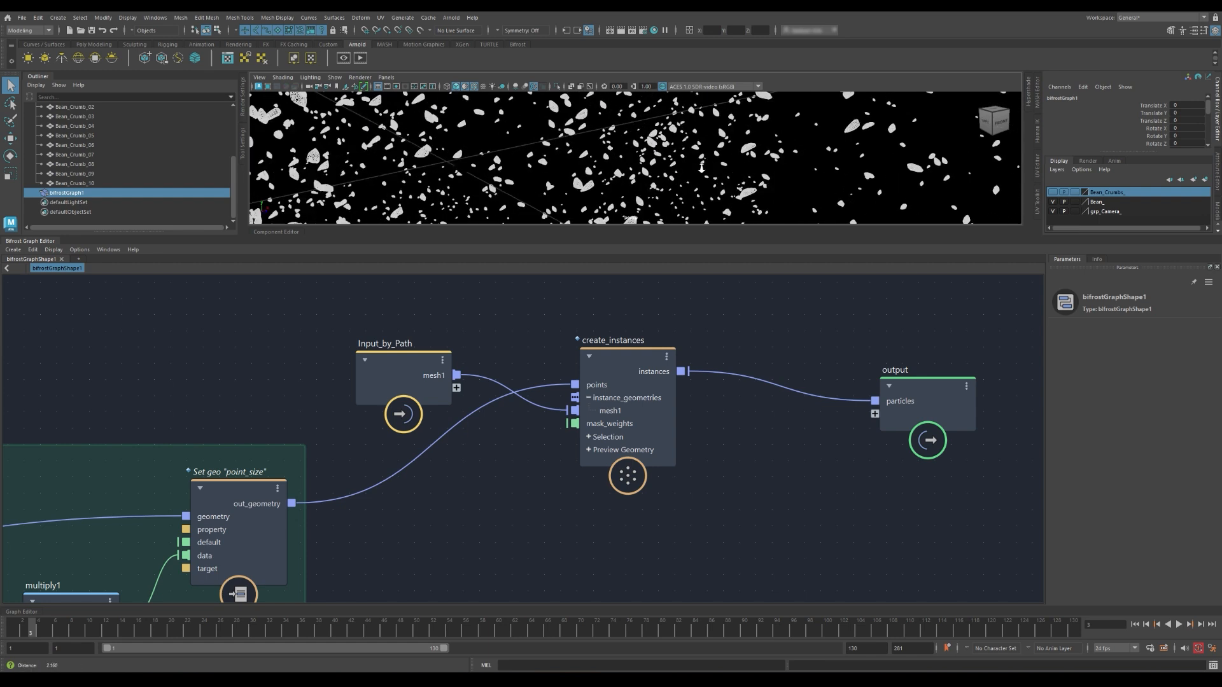
right_click_drag(675, 158, 649, 157, "alt")
mouse_move(649, 158)
left_mouse_down("alt")
mouse_move(638, 155)
mouse_move(656, 153)
left_mouse_up("alt")
middle_click_drag(655, 153, 650, 152, "alt")
scroll(652, 156, "up", 5)
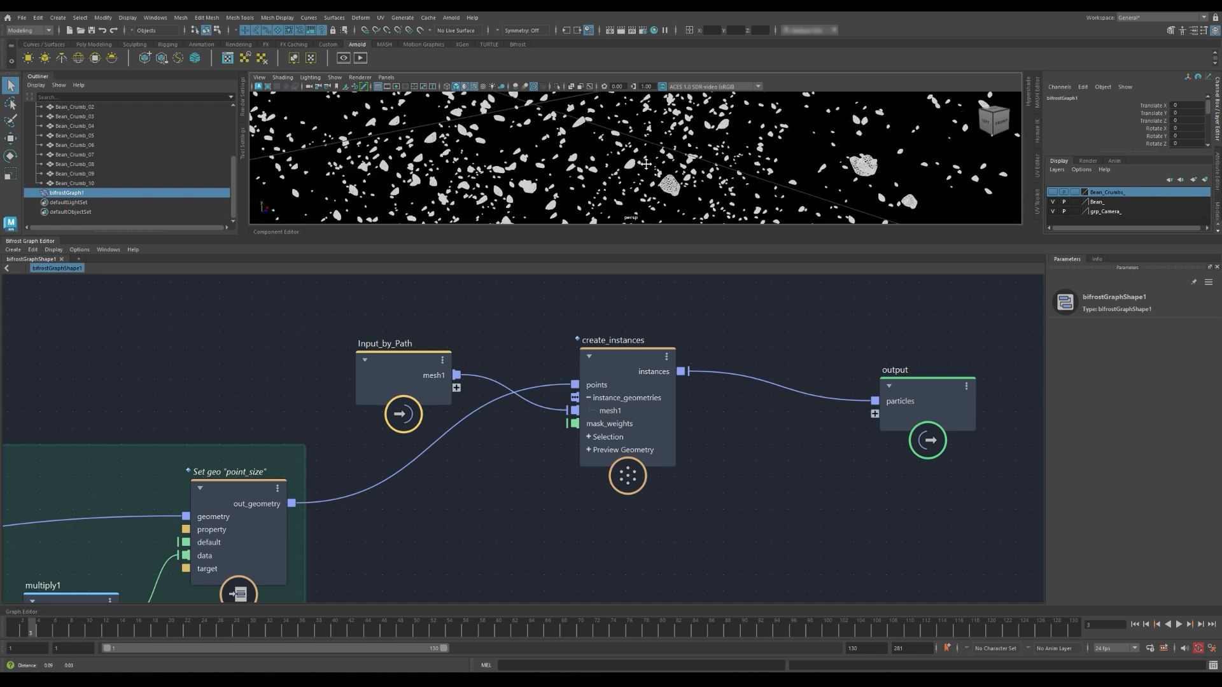
scroll(656, 163, "up", 1)
scroll(255, 450, "down", 2)
- Set the 0.1 value node in the "Normalized age point size" backdrop to 1 and check the instance sizes in the perspective and camera views
middle_click_drag(245, 449, 649, 379, "alt")
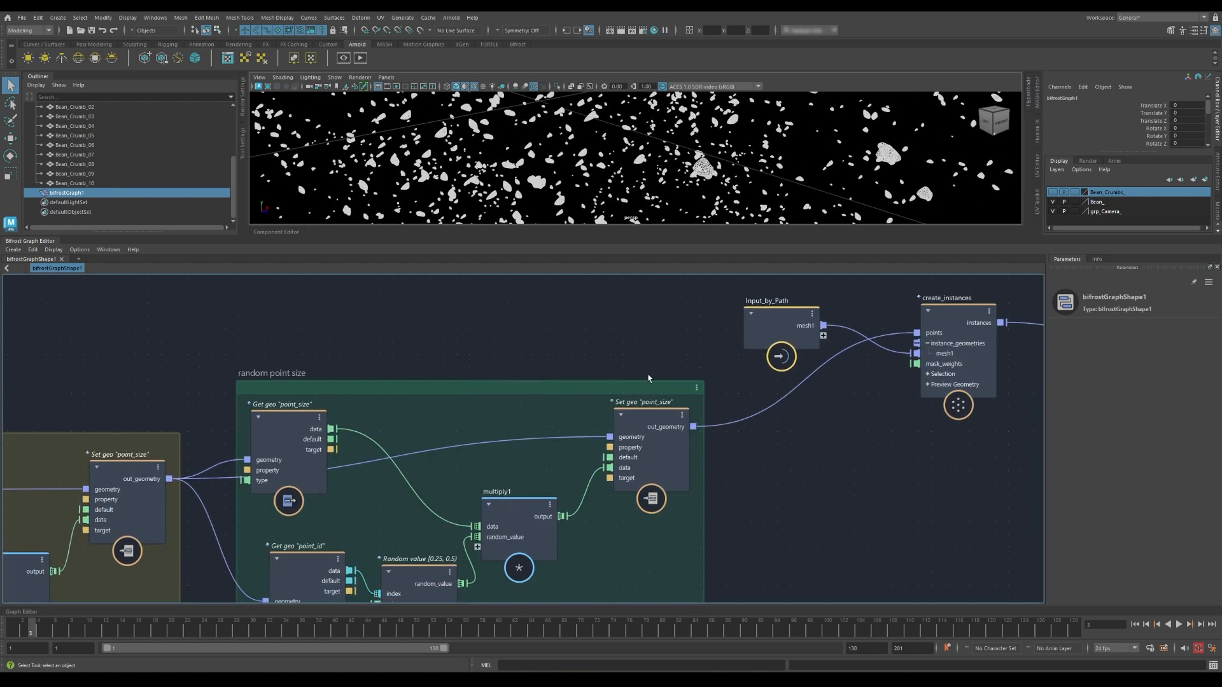
middle_click_drag(444, 488, 810, 402, "alt")
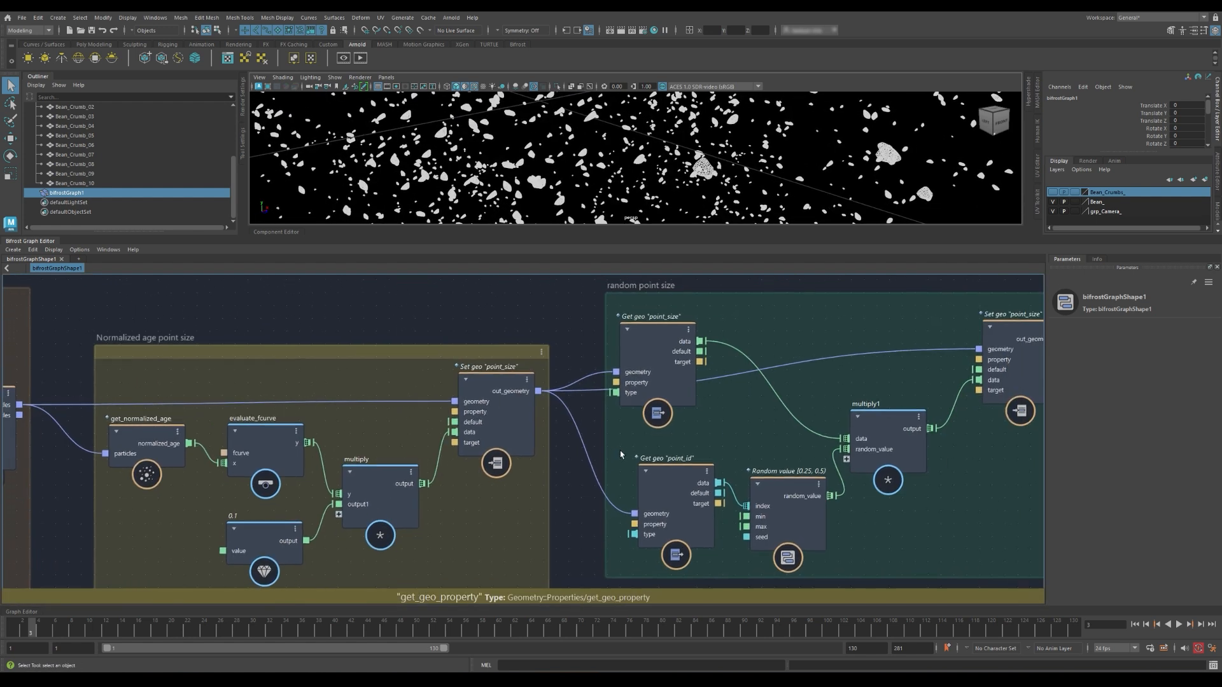
left_click(249, 535)
double_click(1105, 356)
type("1")
key("Return")
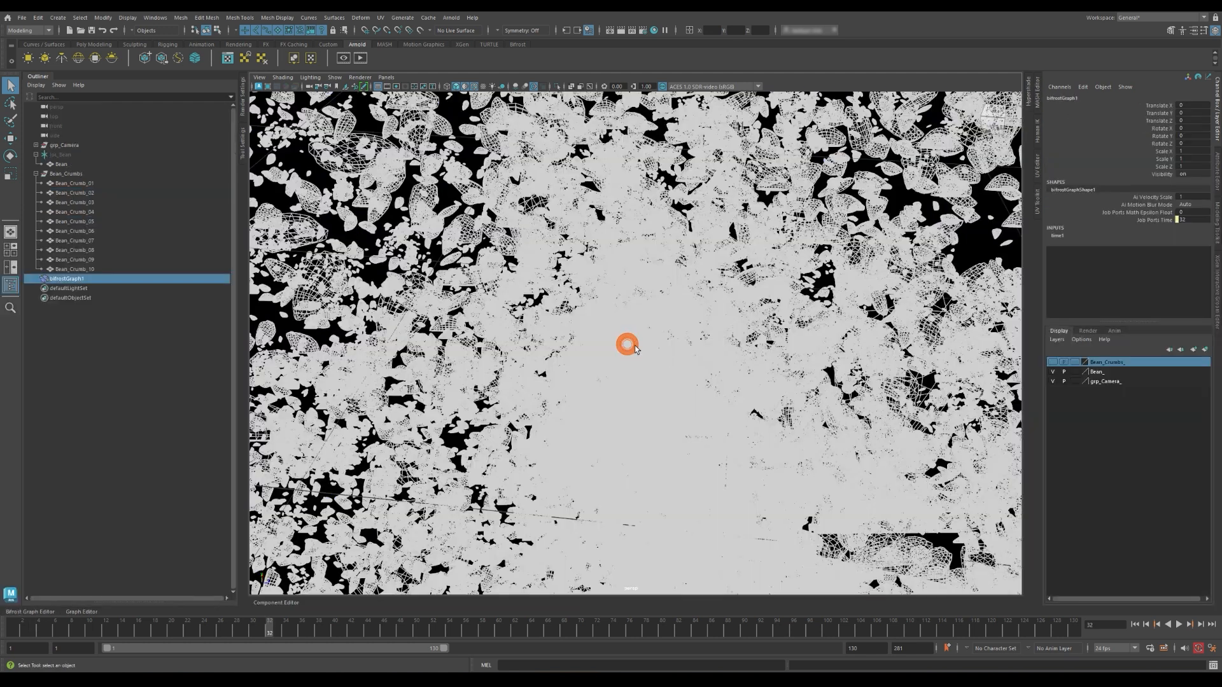
left_click_drag(624, 343, 699, 328, "alt")
key("space")
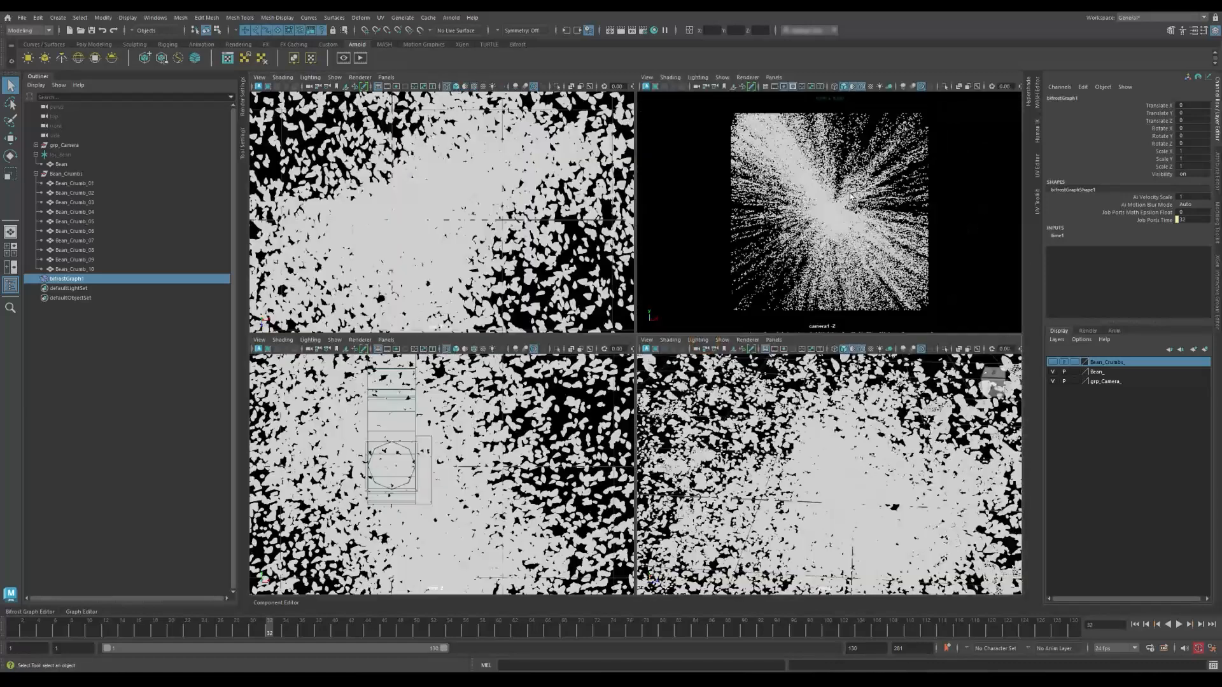
key("space")
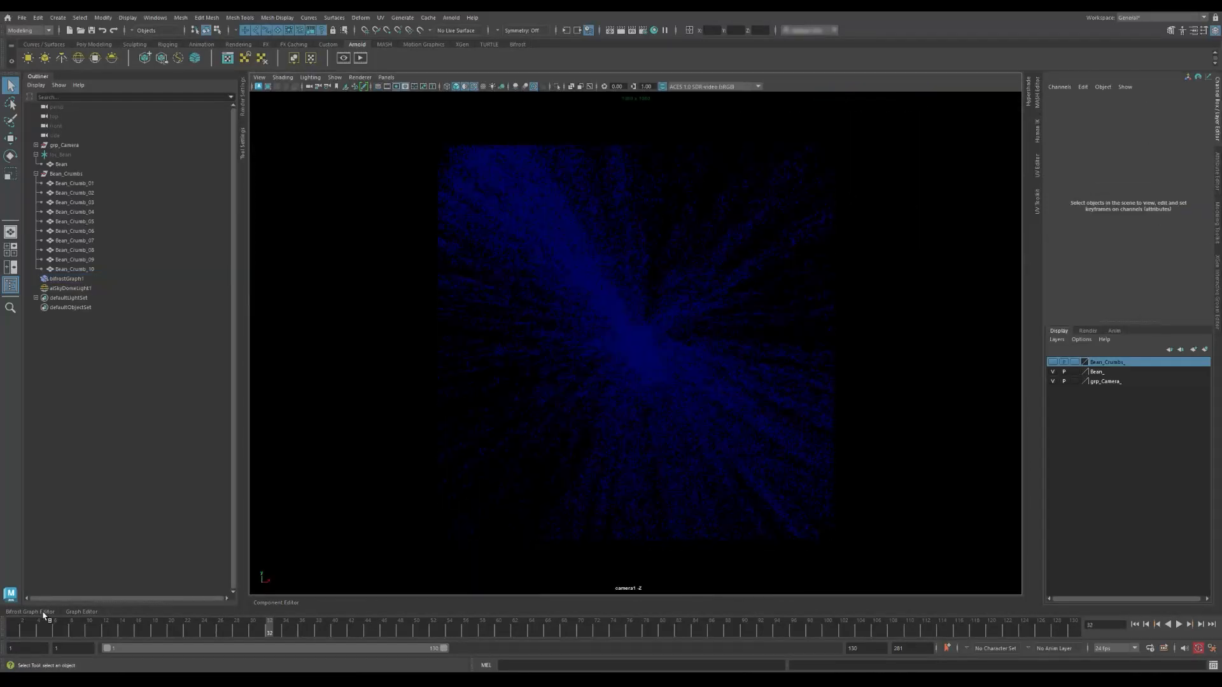
- Insert a randomize_point_rotation node on the connection between Set geo "point_size" and create_instances
left_click(41, 612)
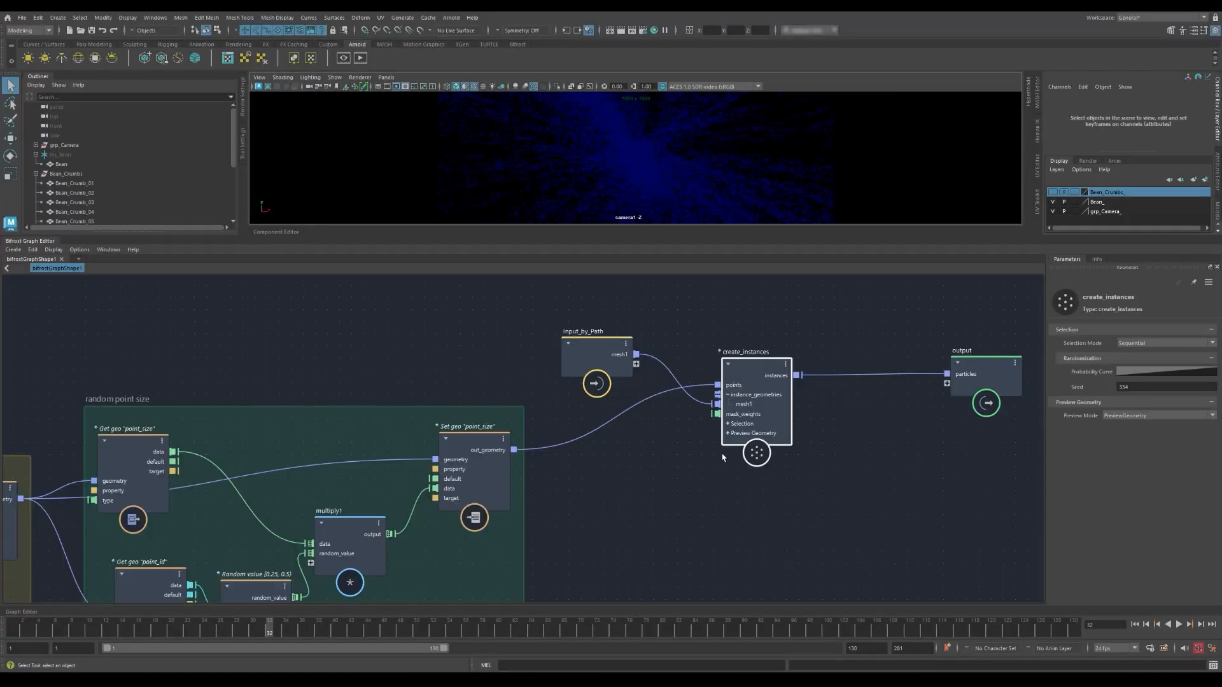
scroll(771, 479, "down", 2)
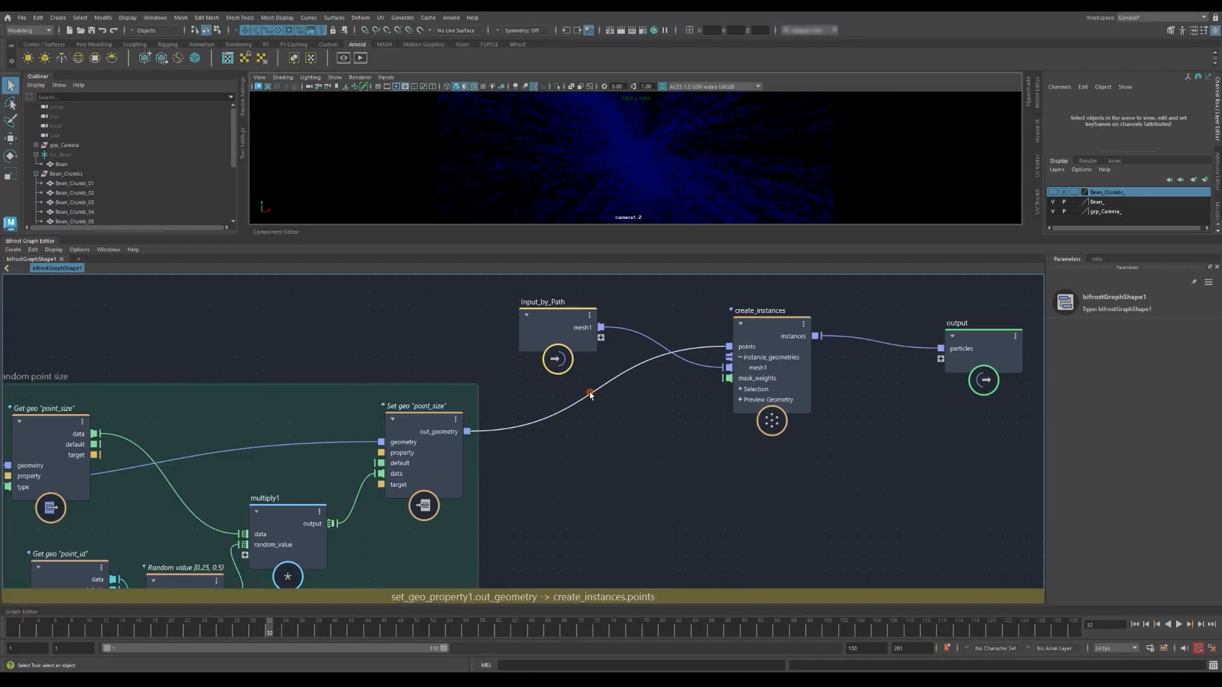
left_click(590, 392)
key("Tab")
type("rand")
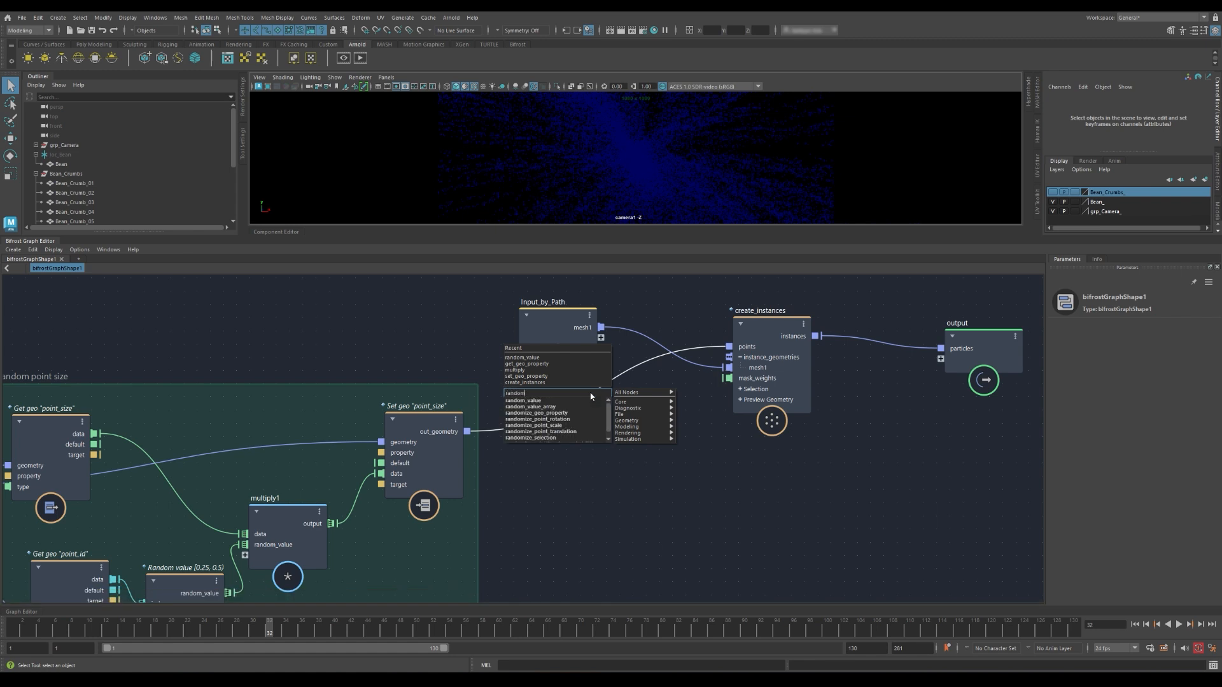
type("omize_poi")
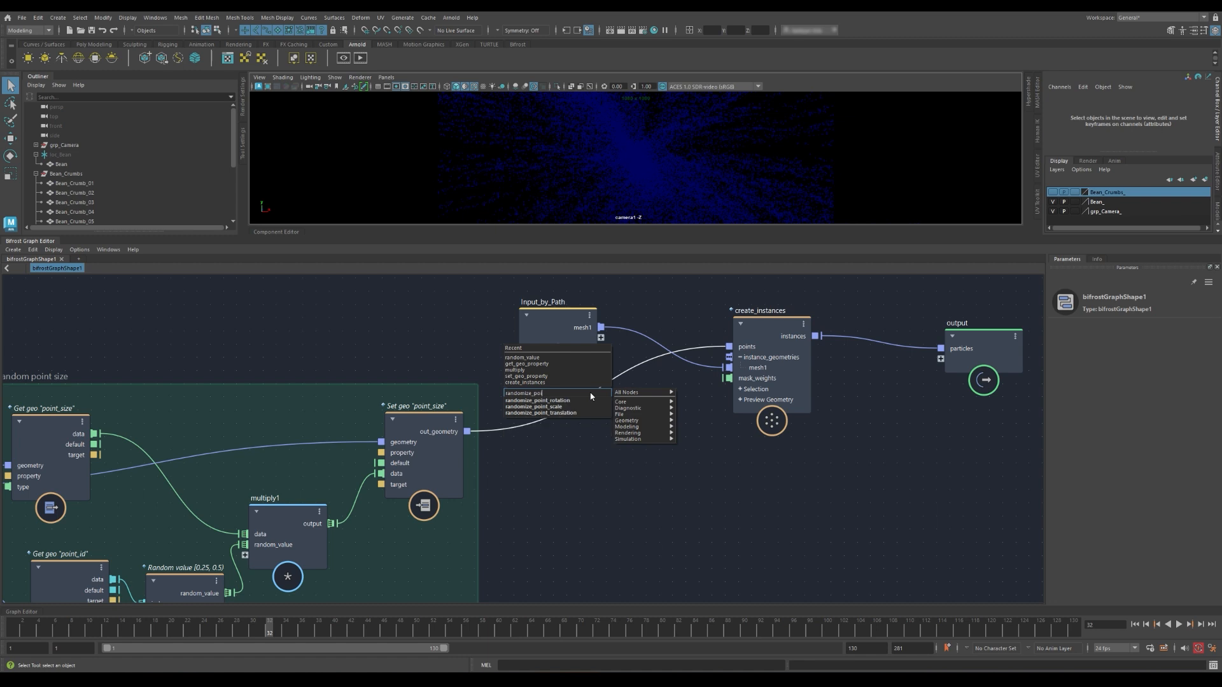
left_click(571, 401)
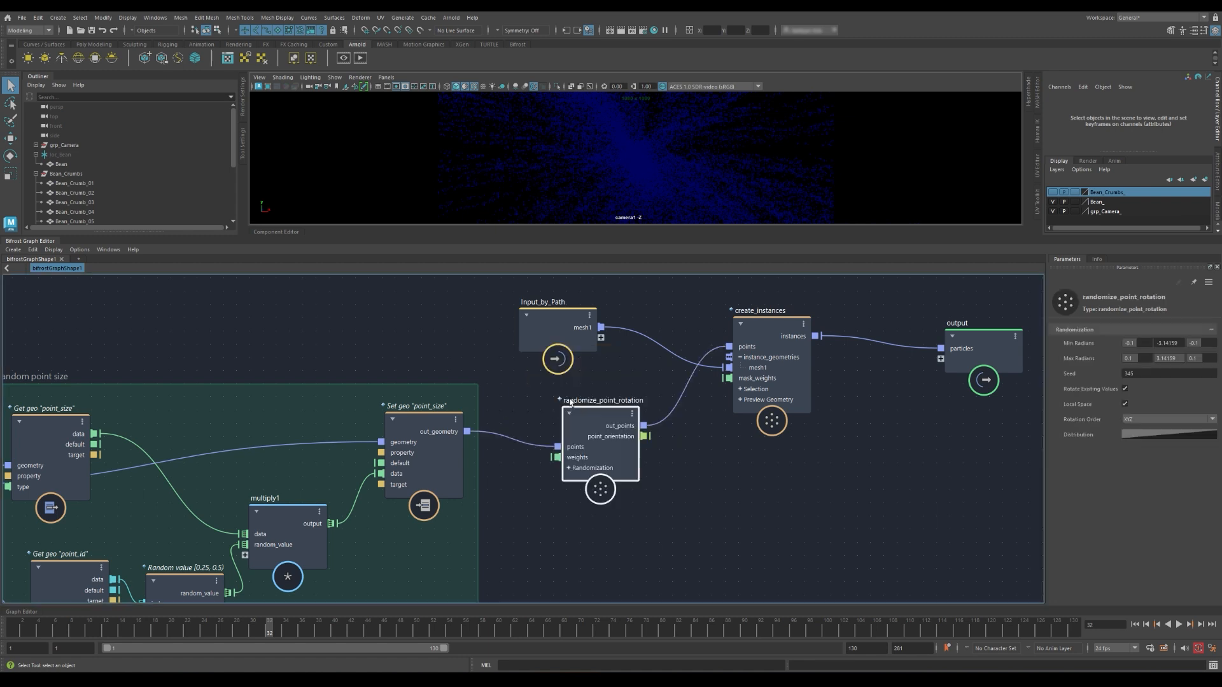
left_click_drag(602, 418, 603, 404)
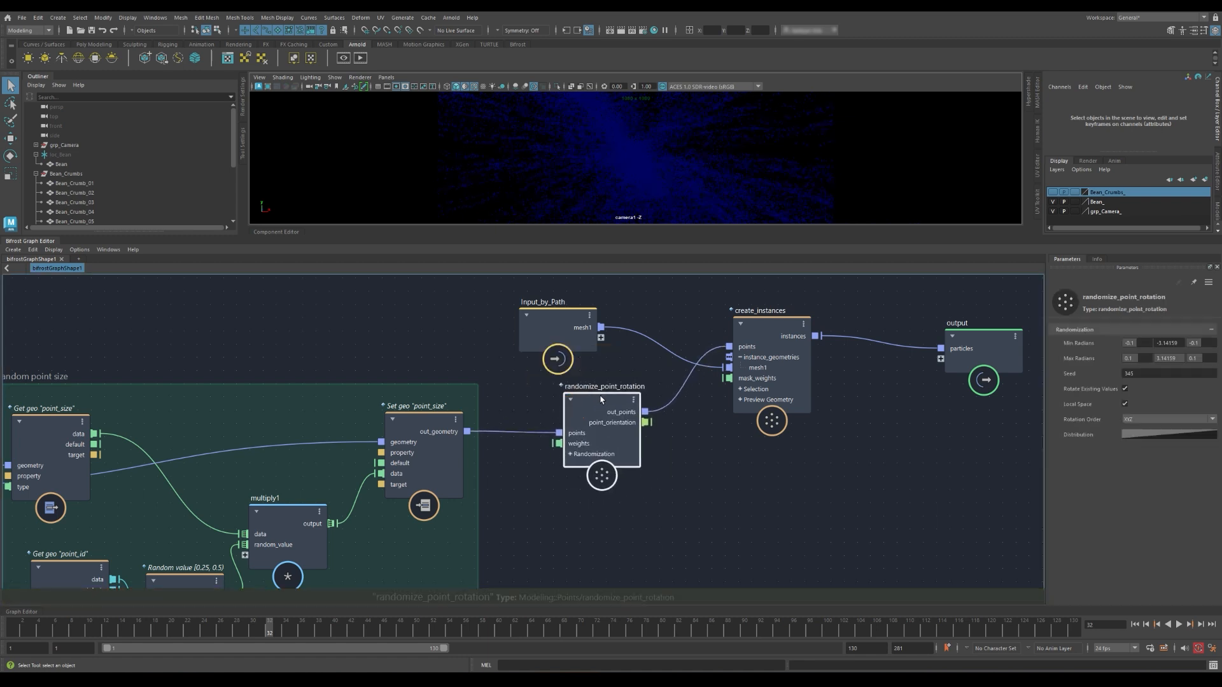
- Set randomize_point_rotation's Min Radians to 0 and Max Radians to 360 on all three axes, and check the instances in the perspective view
double_click(1134, 344)
type("0")
double_click(1172, 345)
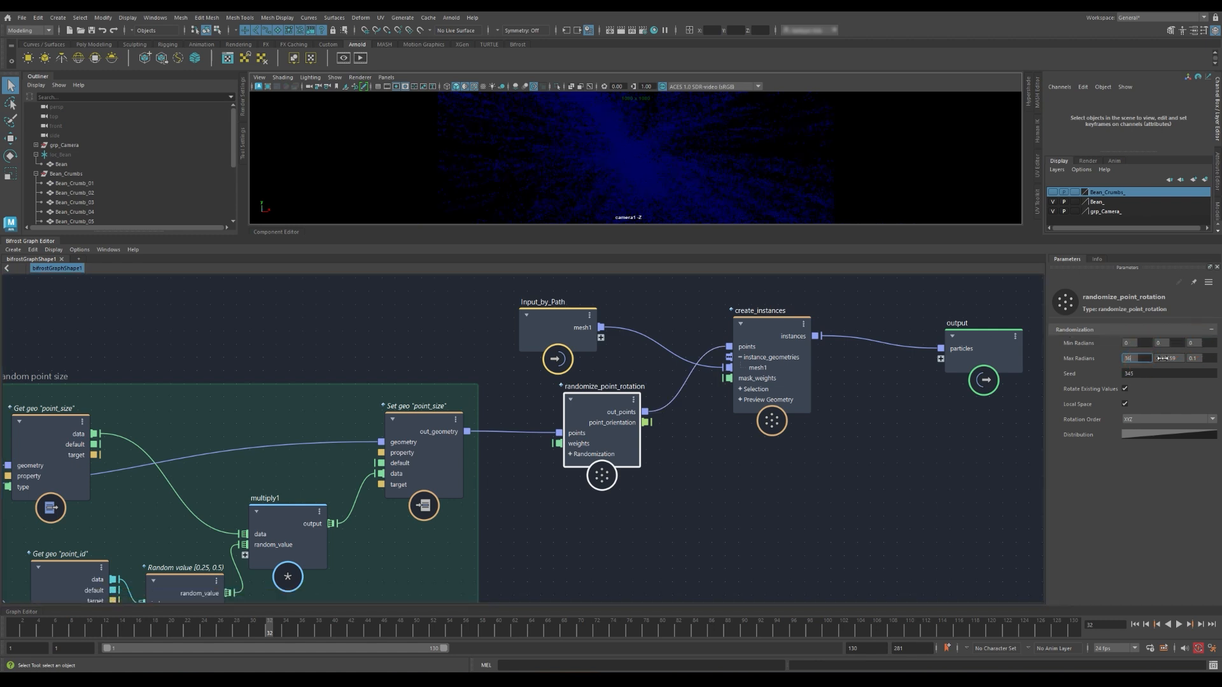
type("360")
left_click(27, 241)
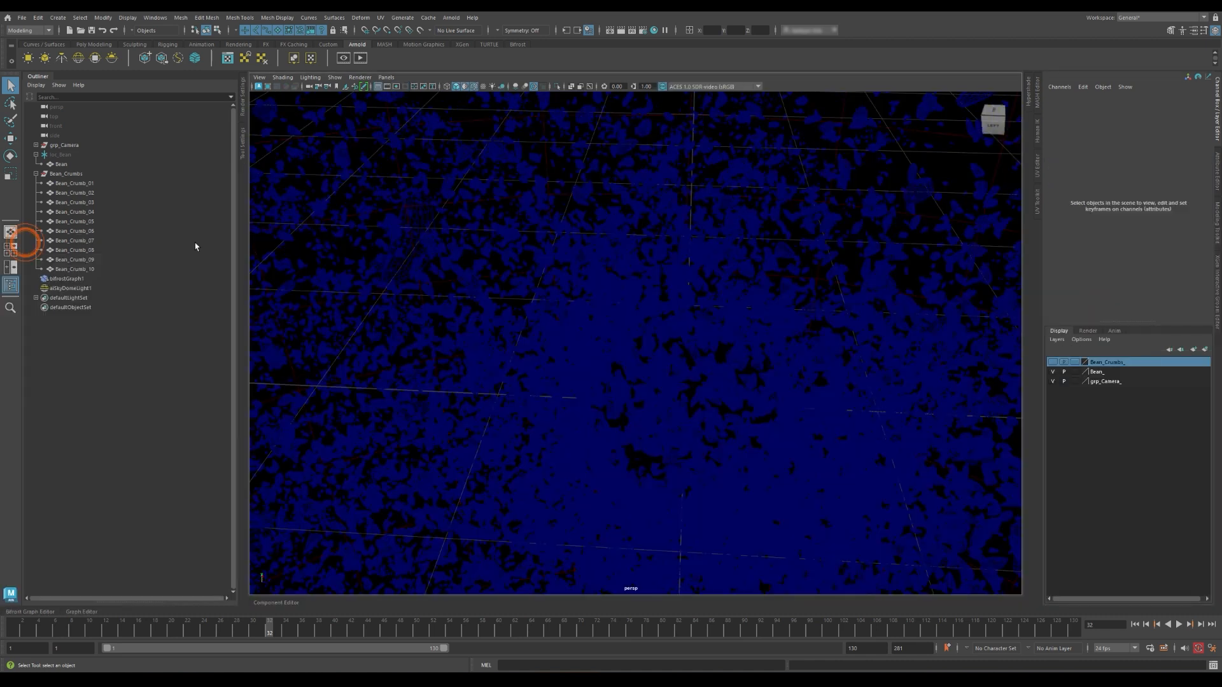
left_click(35, 613)
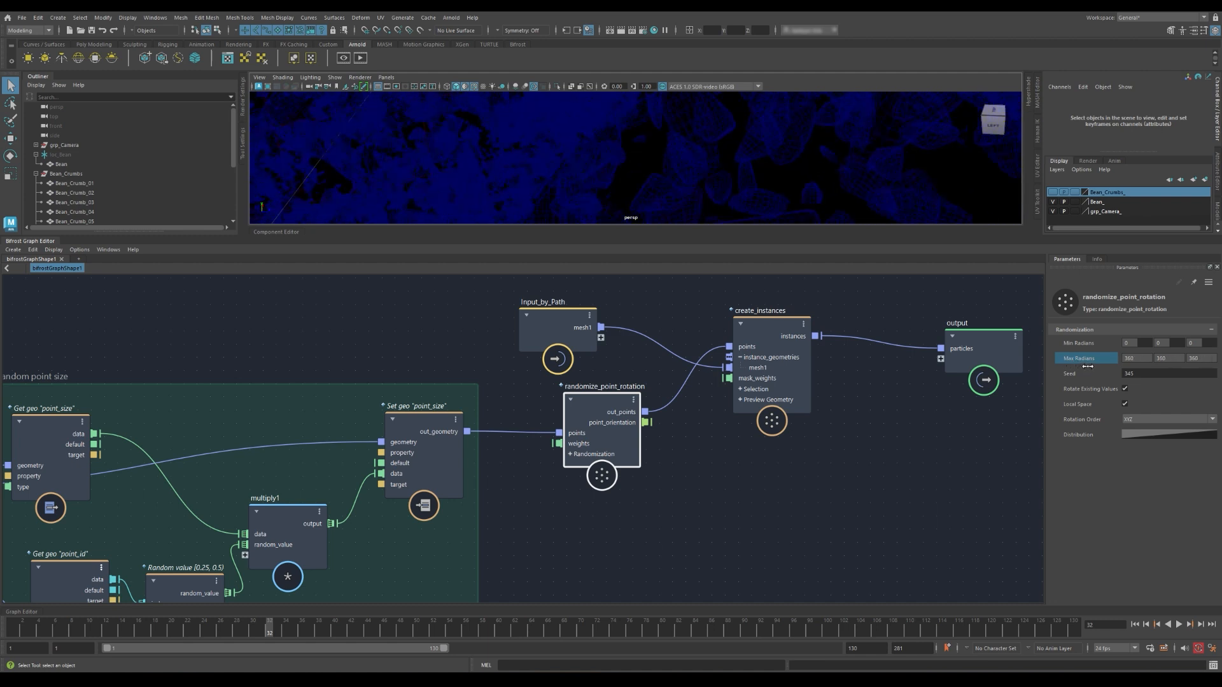
- Show the Bean_Crumbs layer and set Translate X of Bean_Crumb_01 to Bean_Crumb_10 to 0
key("ctrl+z")
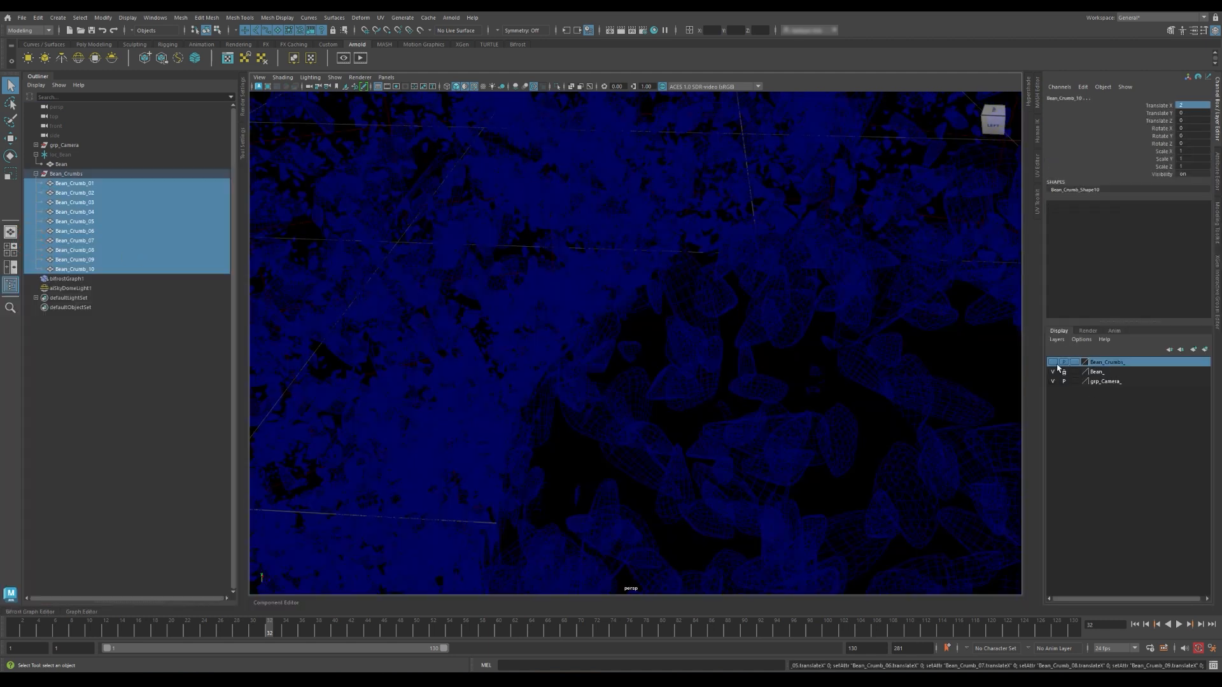
left_click(1053, 362)
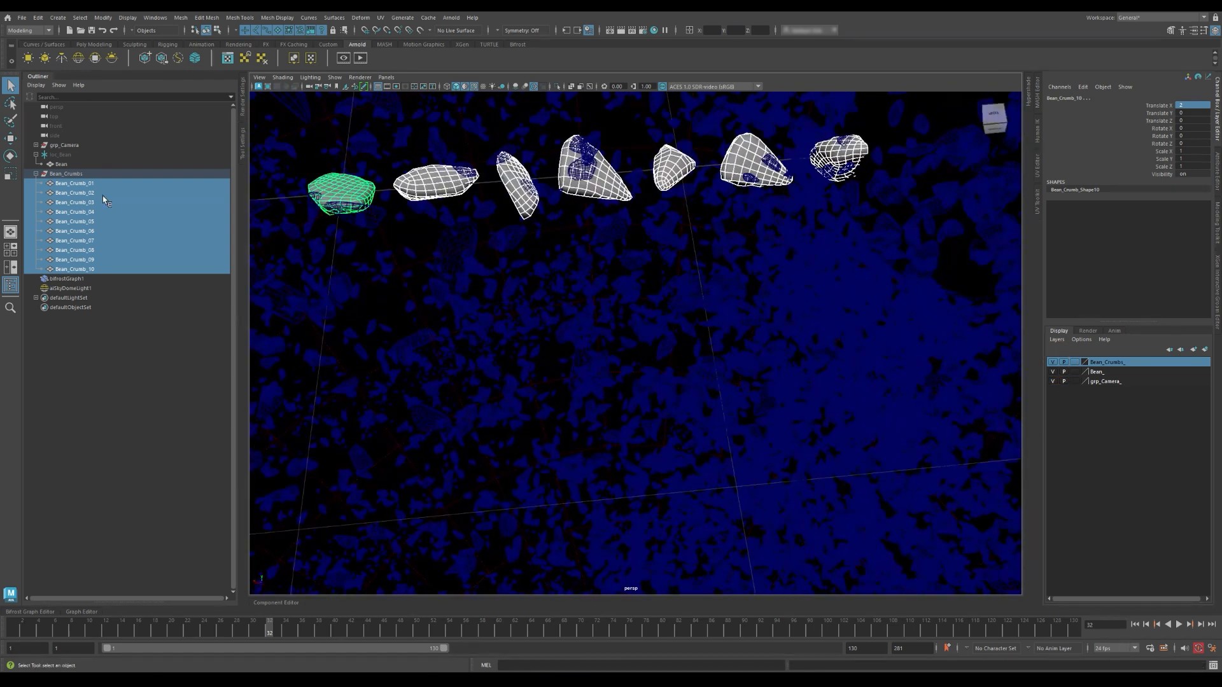
left_click(98, 186)
left_click(102, 269, "shift")
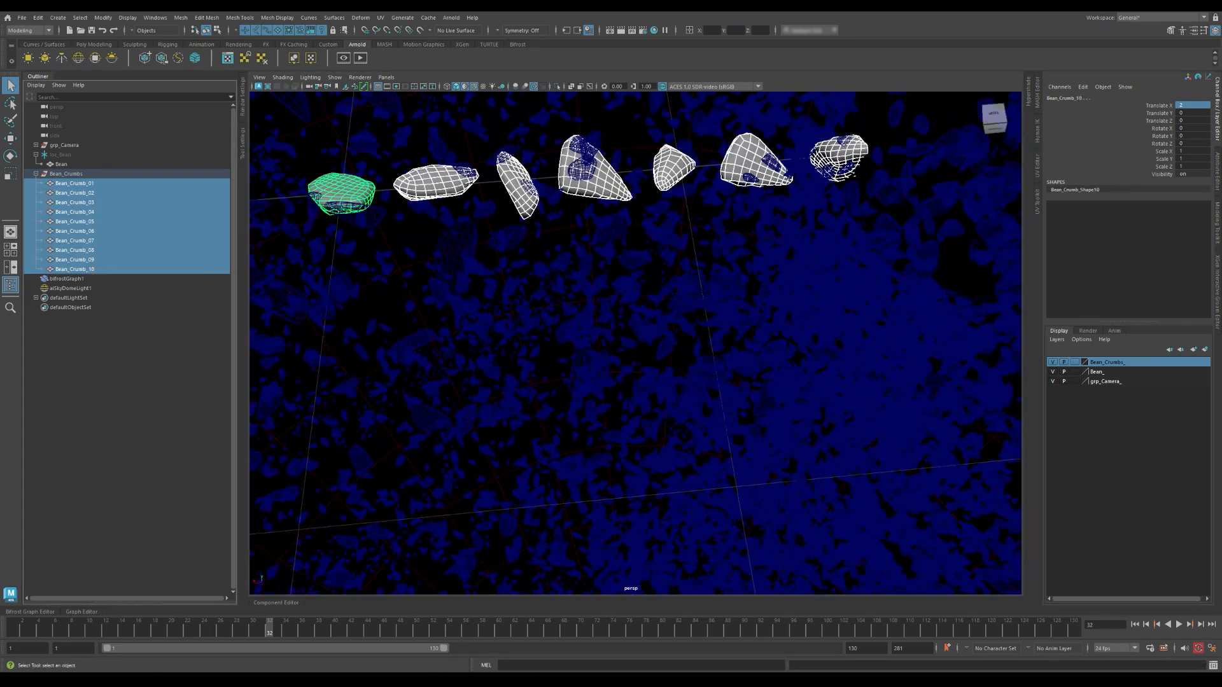
key("Return")
- Isolate the Bean_Crumbs group to check the crumbs' placement at the origin, and hide the Bean_Crumbs layer again
left_click(115, 173)
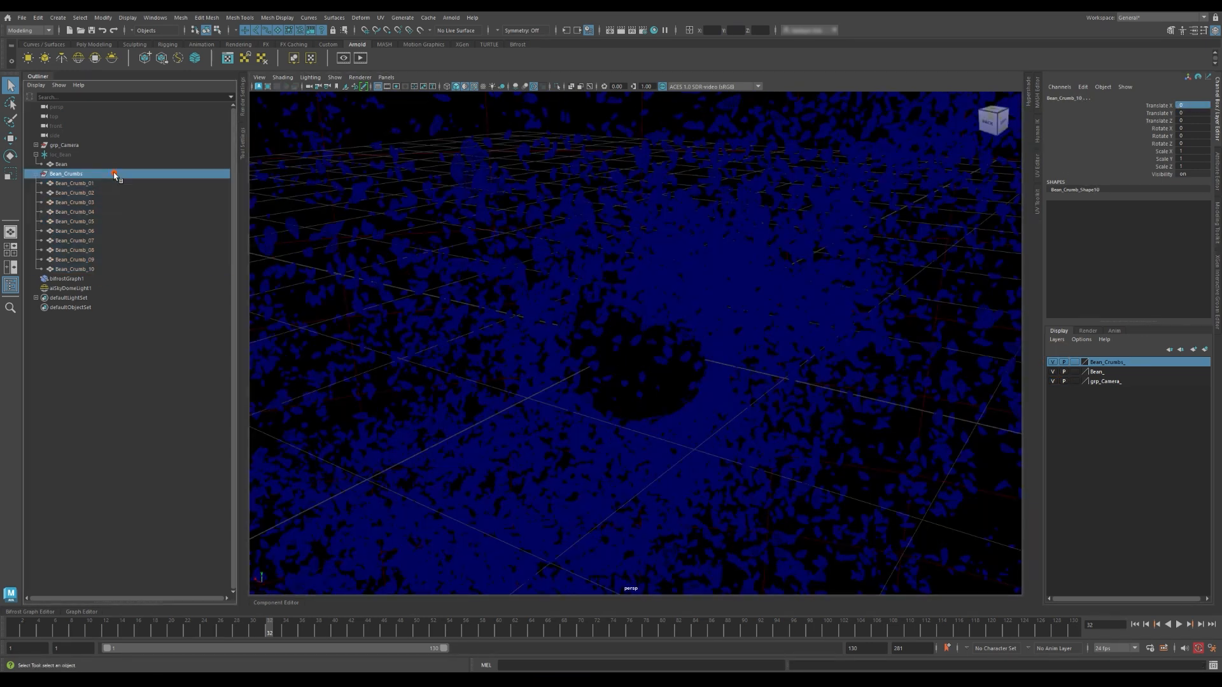
key("ctrl+1")
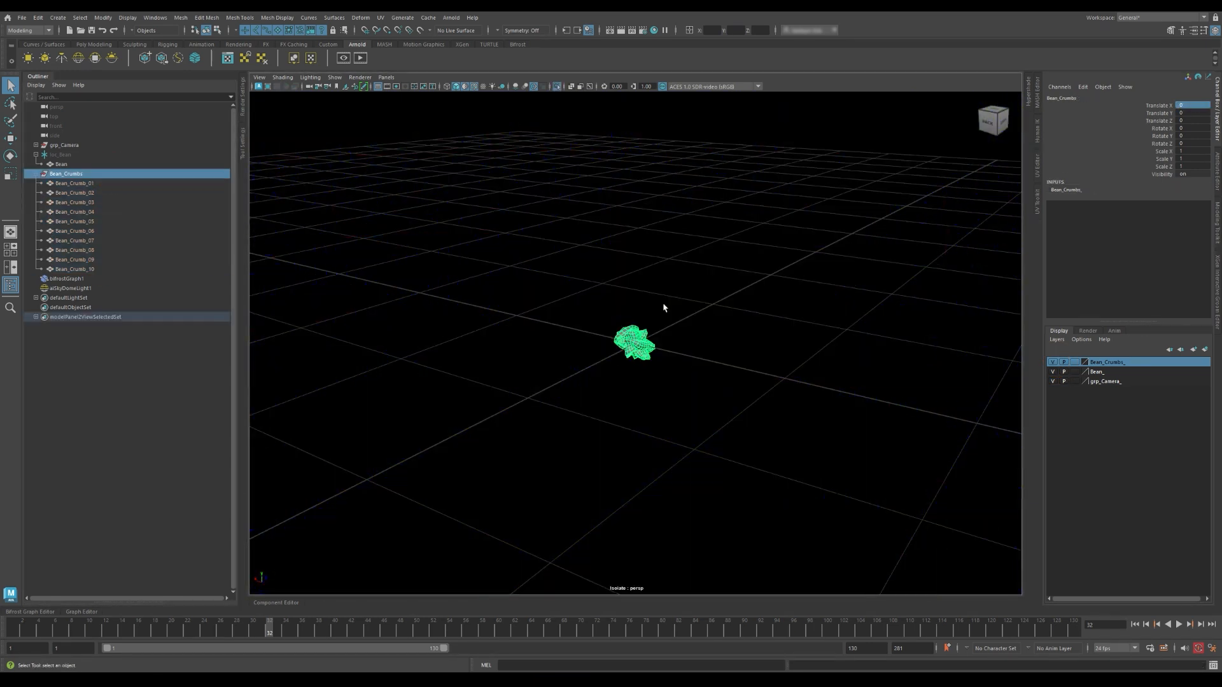
left_click_drag(664, 309, 706, 334, "alt")
left_click(1052, 362)
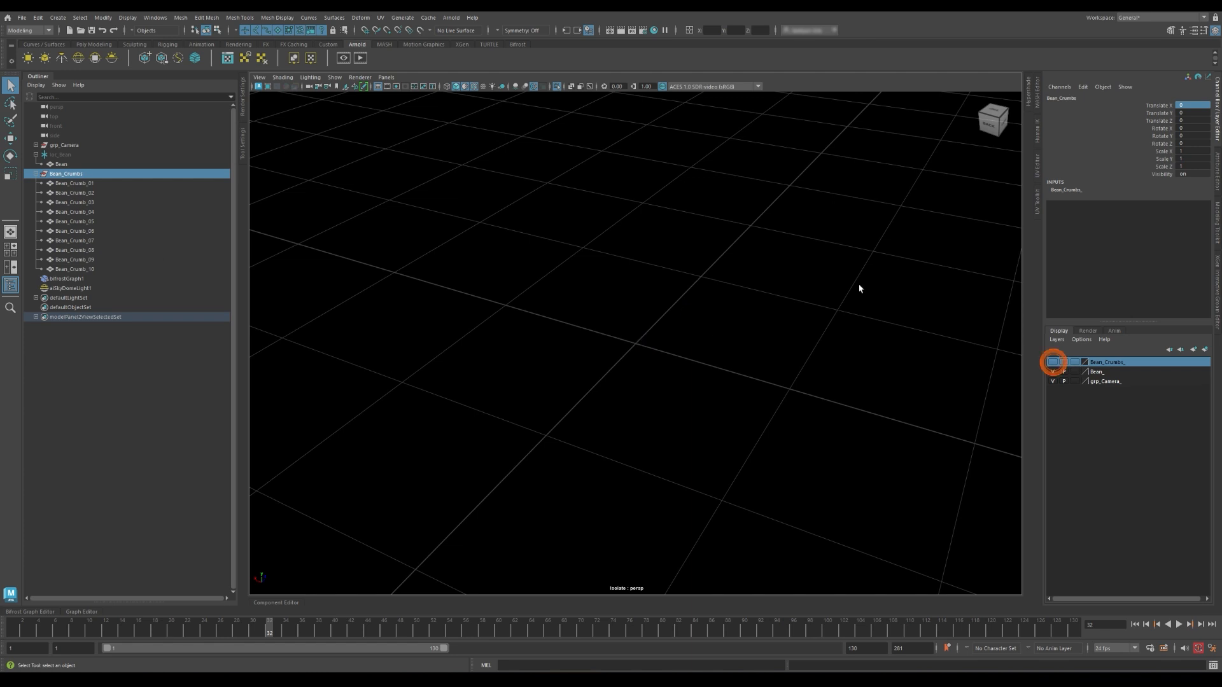
- Examine the instanced crumbs through the camera view and up close in the perspective view
key("space")
key("space")
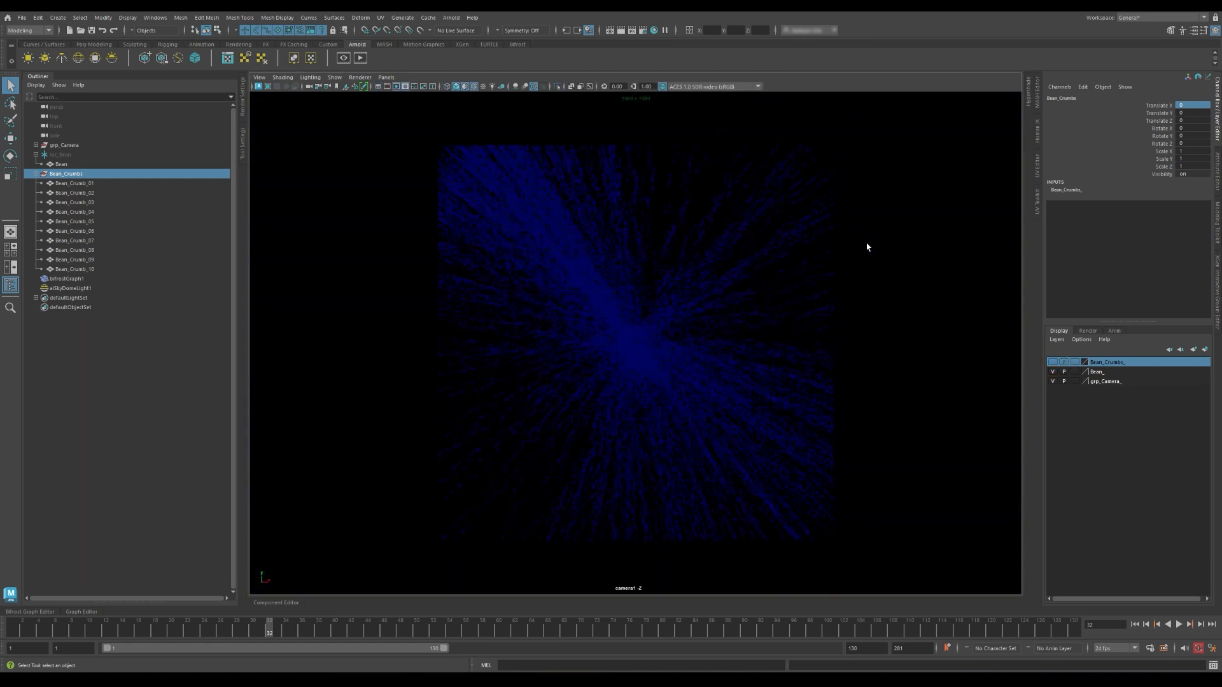
key("space")
key("space")
scroll(854, 404, "up", 2)
scroll(854, 404, "up", 5)
middle_click_drag(821, 356, 591, 385, "alt")
scroll(810, 374, "up", 3)
- Undo the last Max Radians change on randomize_point_rotation and place Input_by_Path neatly above it beside create_instances
left_click(15, 613)
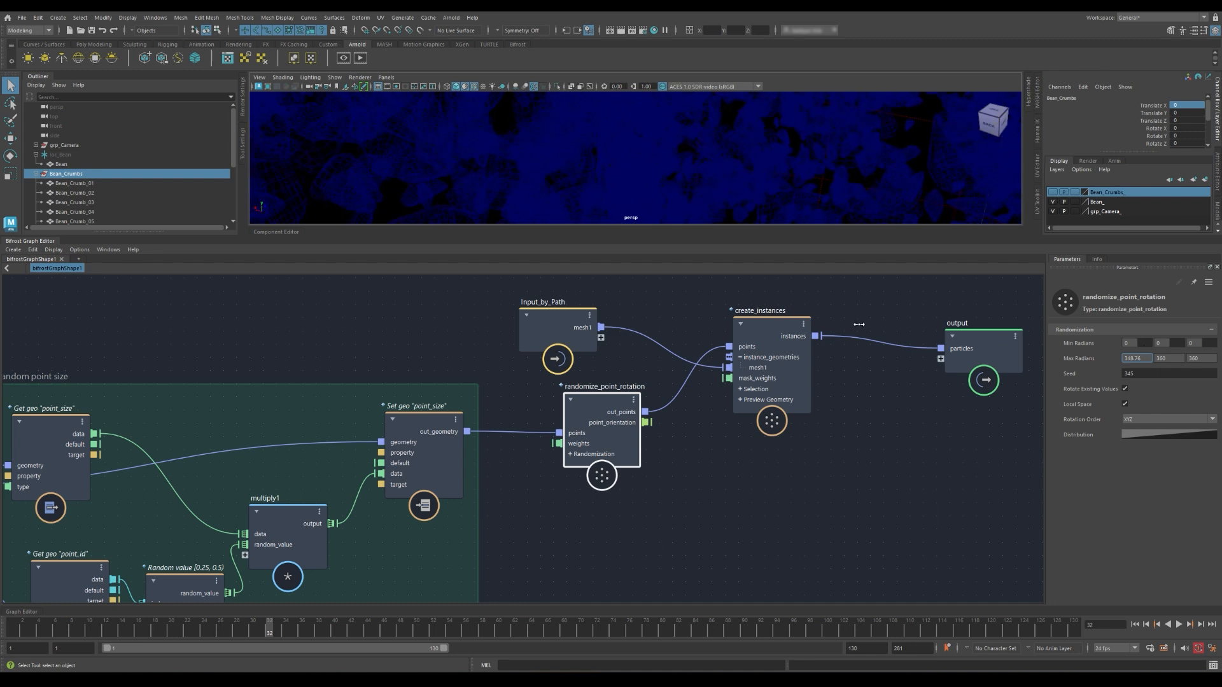
key("ctrl+z")
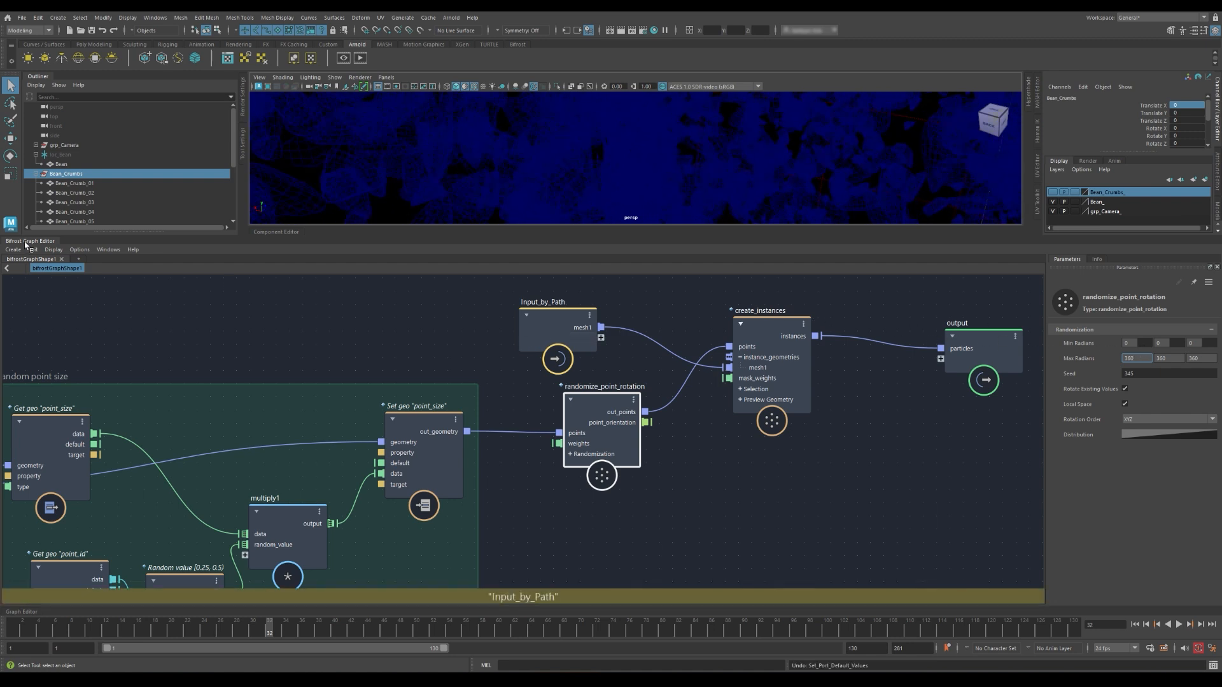
left_click(568, 318)
left_click(771, 326)
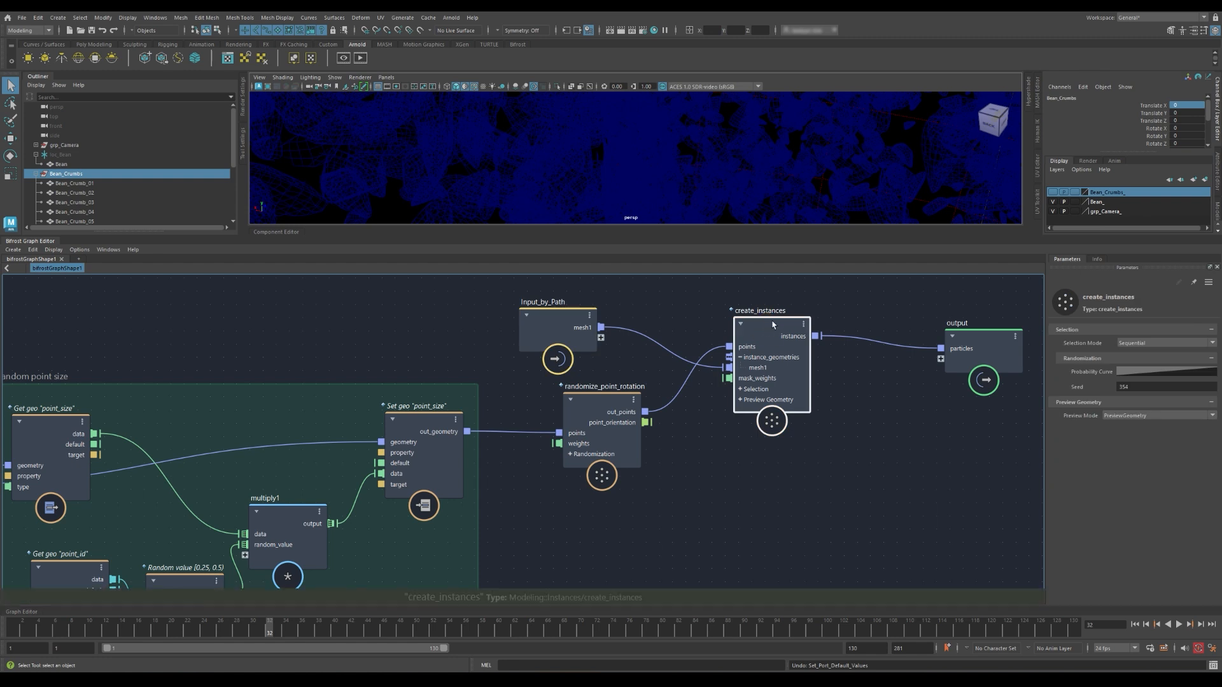
left_click_drag(554, 326, 606, 313)
middle_click_drag(704, 386, 689, 463)
left_click_drag(596, 377, 586, 374)
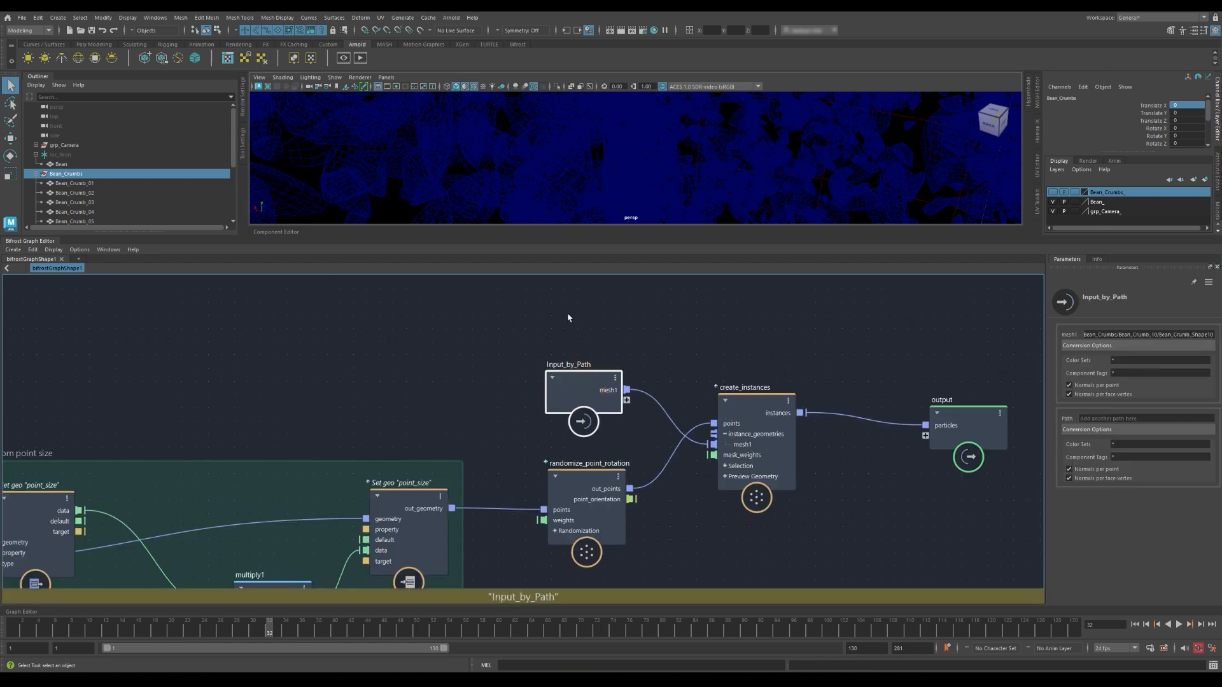
- Group Input_by_Path, randomize_point_rotation and create_instances in a blue backdrop titled "Instance node"
left_click_drag(569, 318, 786, 576)
right_click(865, 348)
left_click(904, 368)
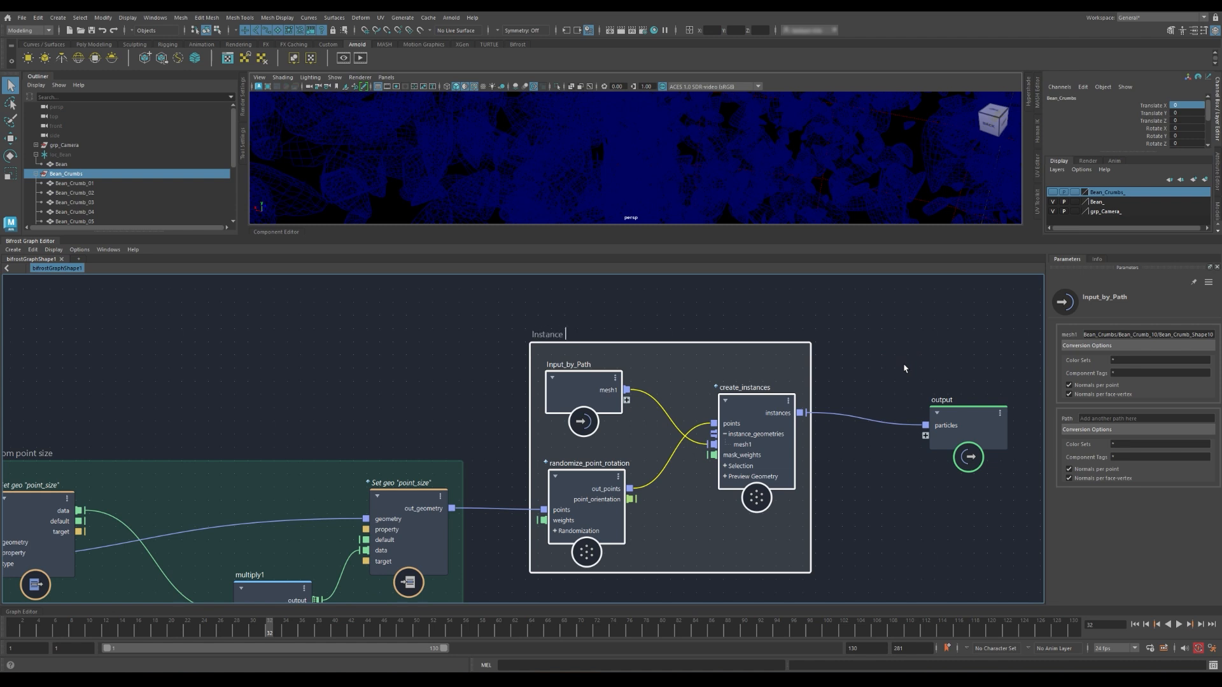
right_click(539, 353)
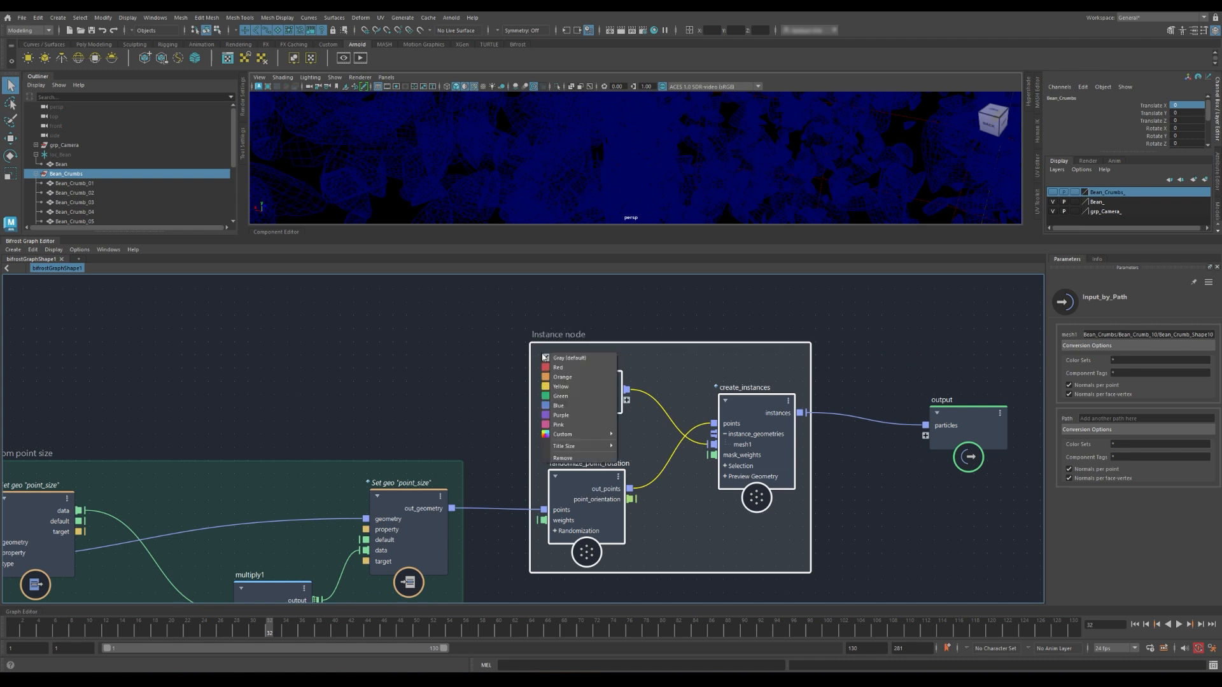
left_click(571, 404)
left_click(674, 306)
- Move the output node farther from the Instance node backdrop to make room for more nodes
scroll(846, 355, "down", 10)
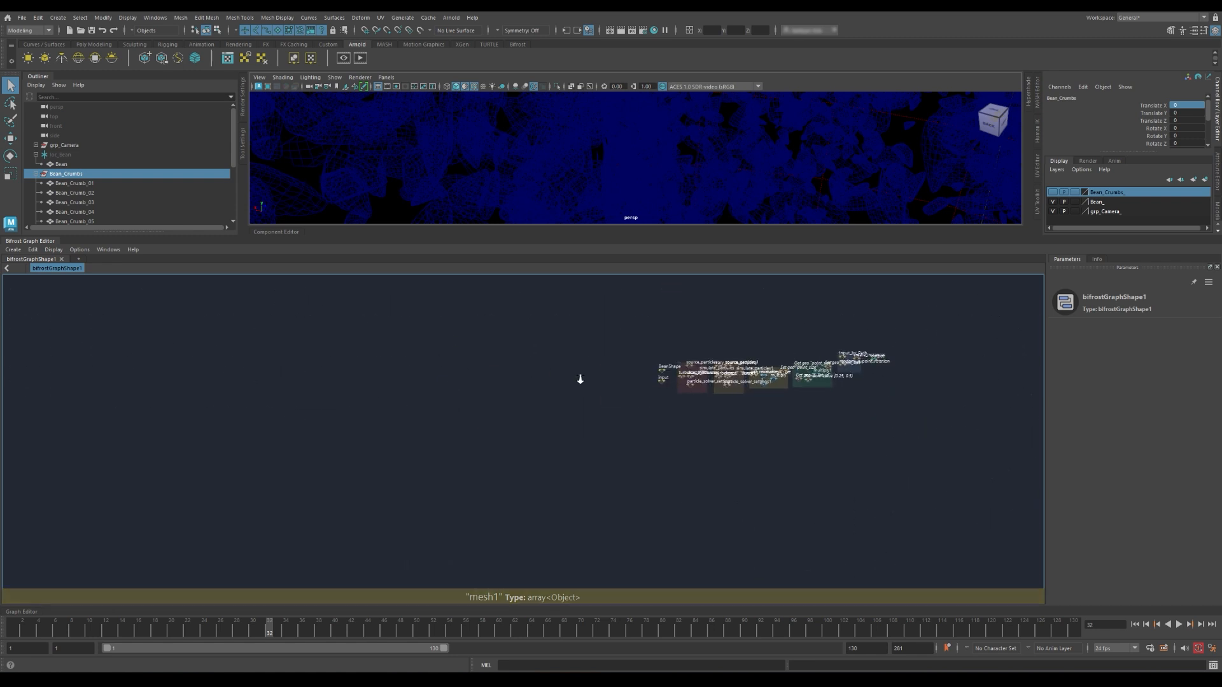
scroll(579, 379, "up", 8)
middle_click_drag(795, 395, 551, 390)
key("a")
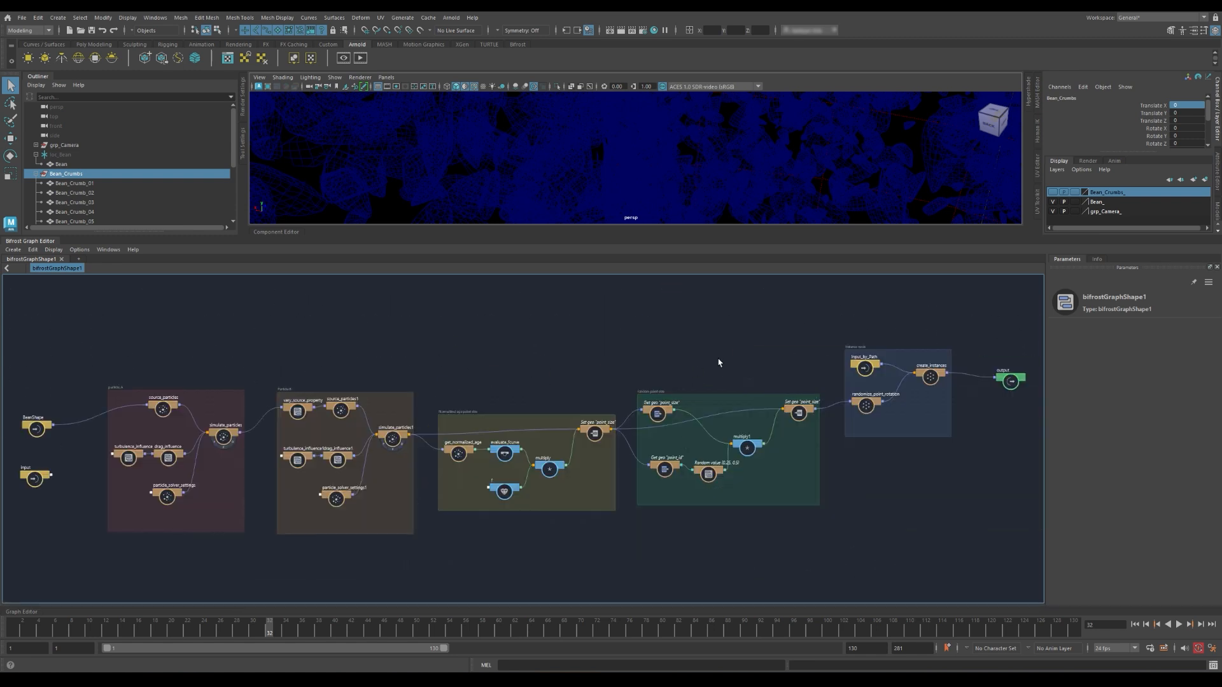
middle_click_drag(718, 363, 545, 368)
scroll(826, 355, "up", 5)
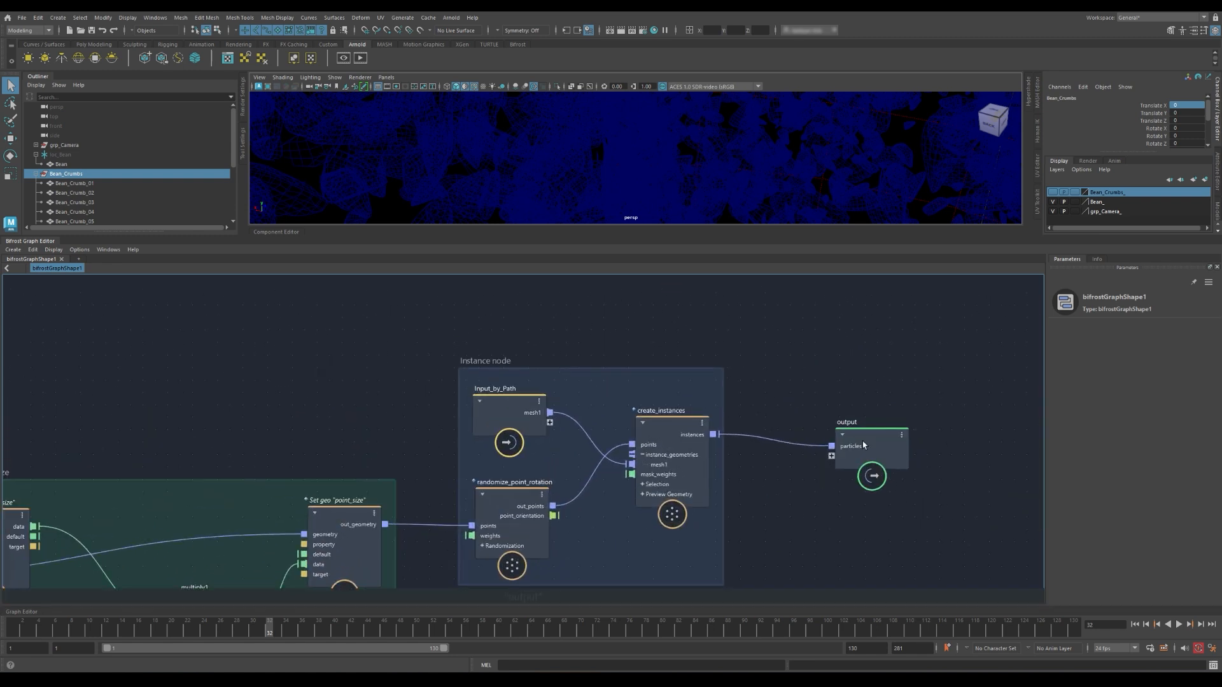
left_click_drag(871, 438, 957, 375)
middle_click_drag(956, 374, 763, 362)
- Add an assign_material node and wire it between create_instances' instances port and the output node
left_click(765, 359)
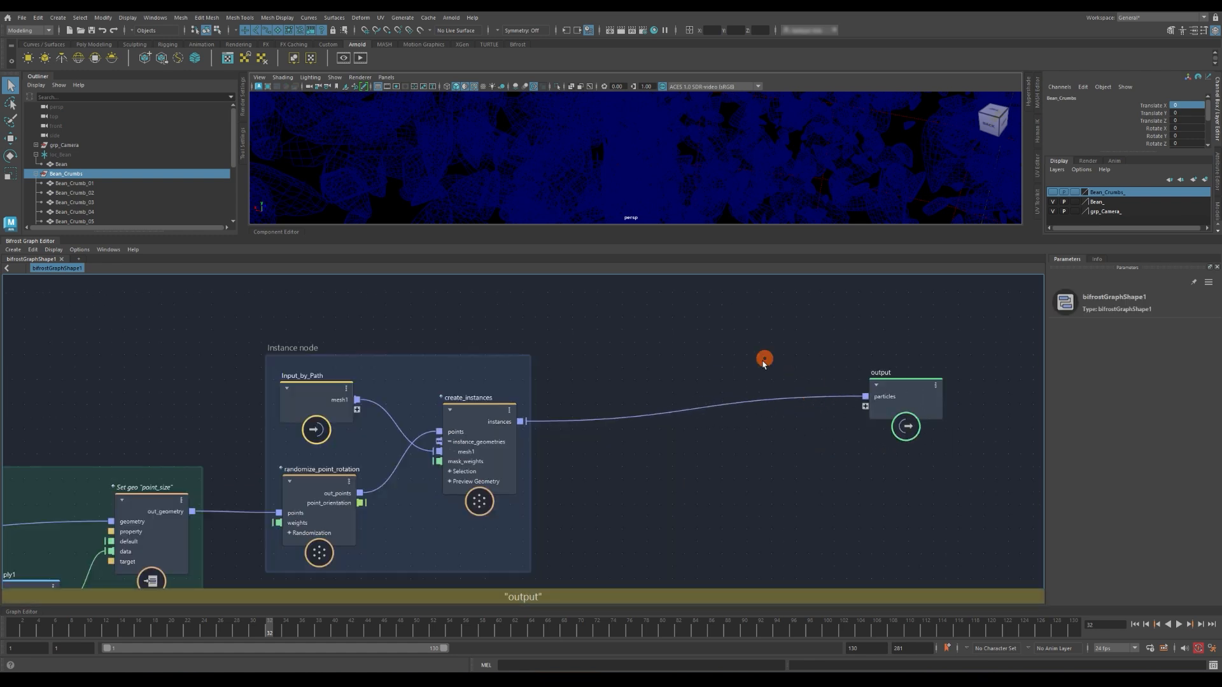
key("Tab")
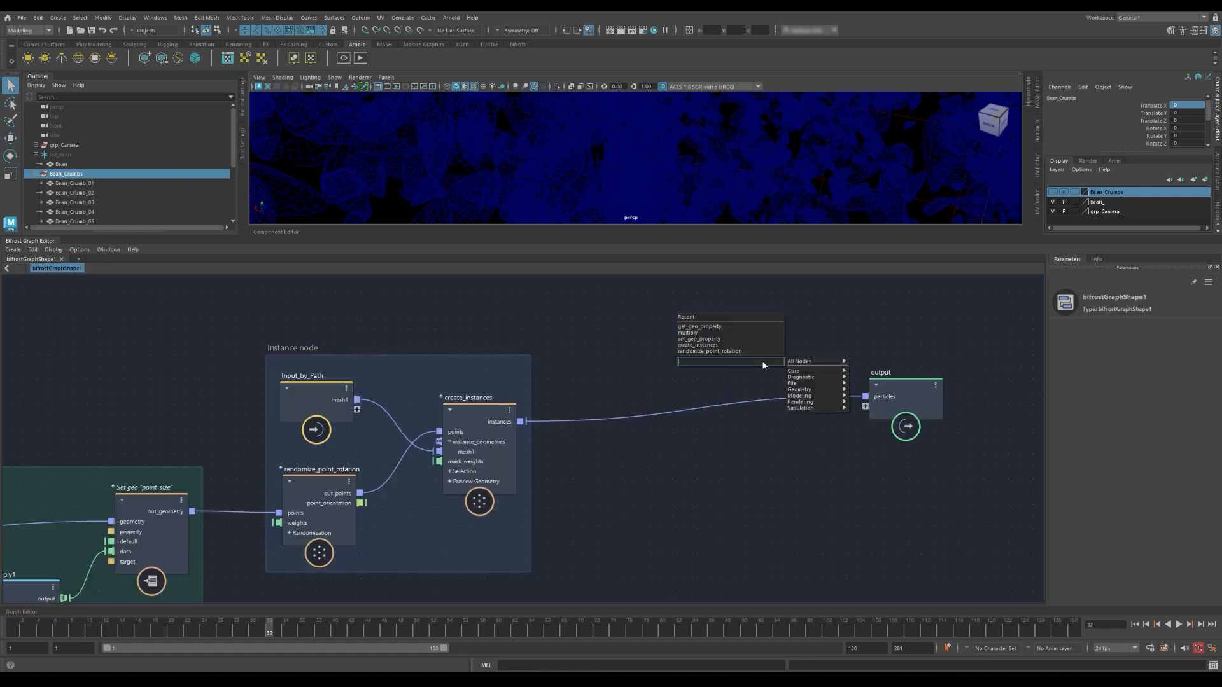
type("assi")
left_click(724, 376)
left_click_drag(767, 375, 751, 347)
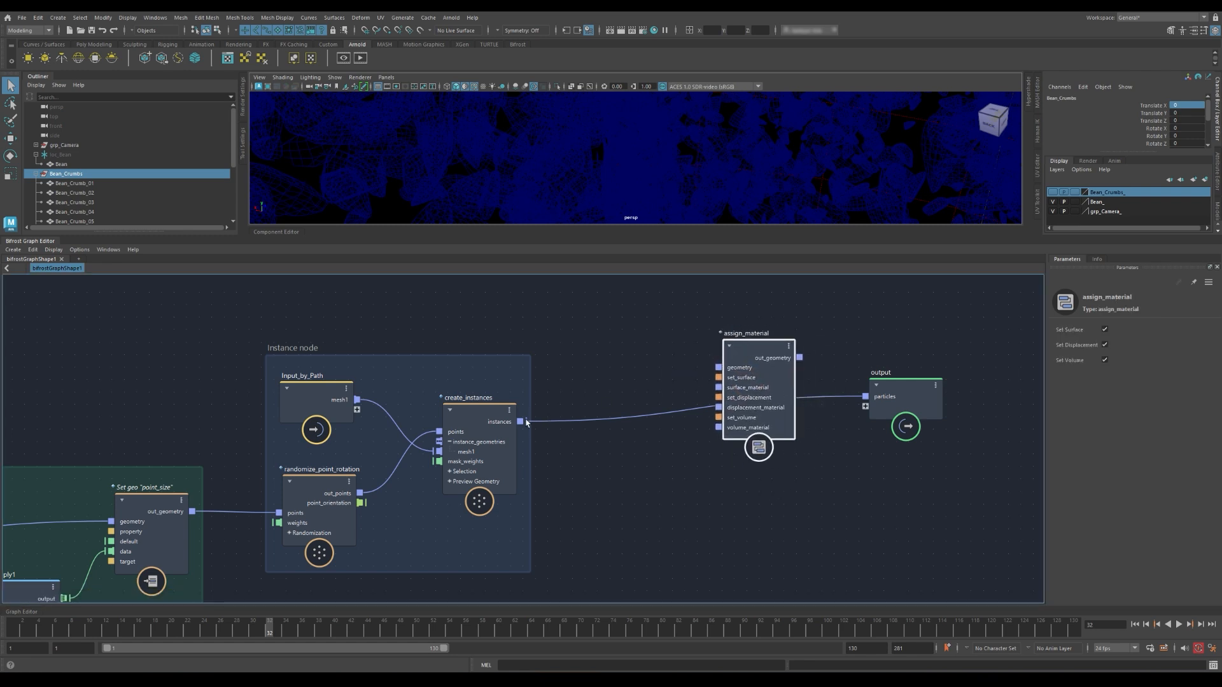
left_click_drag(526, 422, 719, 368)
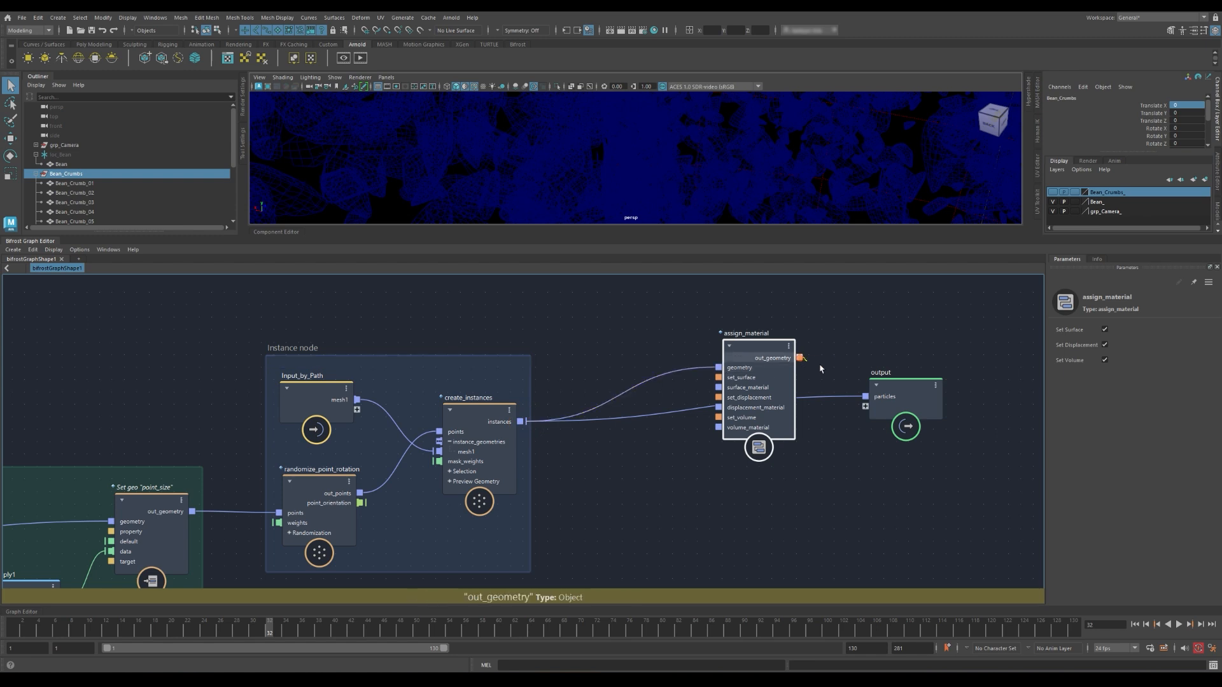
left_click_drag(800, 358, 865, 397)
mouse_move(750, 344)
left_mouse_down()
mouse_move(747, 368)
mouse_move(756, 352)
left_mouse_up()
- Bring the Bean_gold_ai material from Hypershade into the graph and connect its material_reference to assign_material's surface_material
left_click(654, 31)
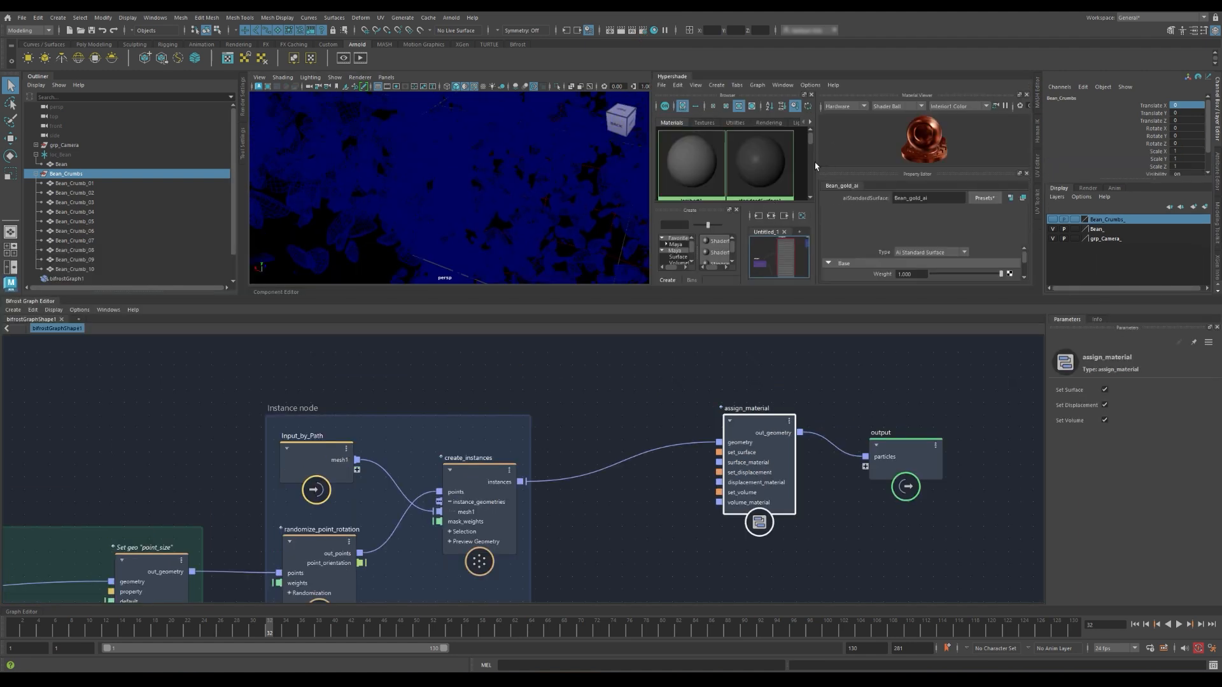
left_click(810, 198)
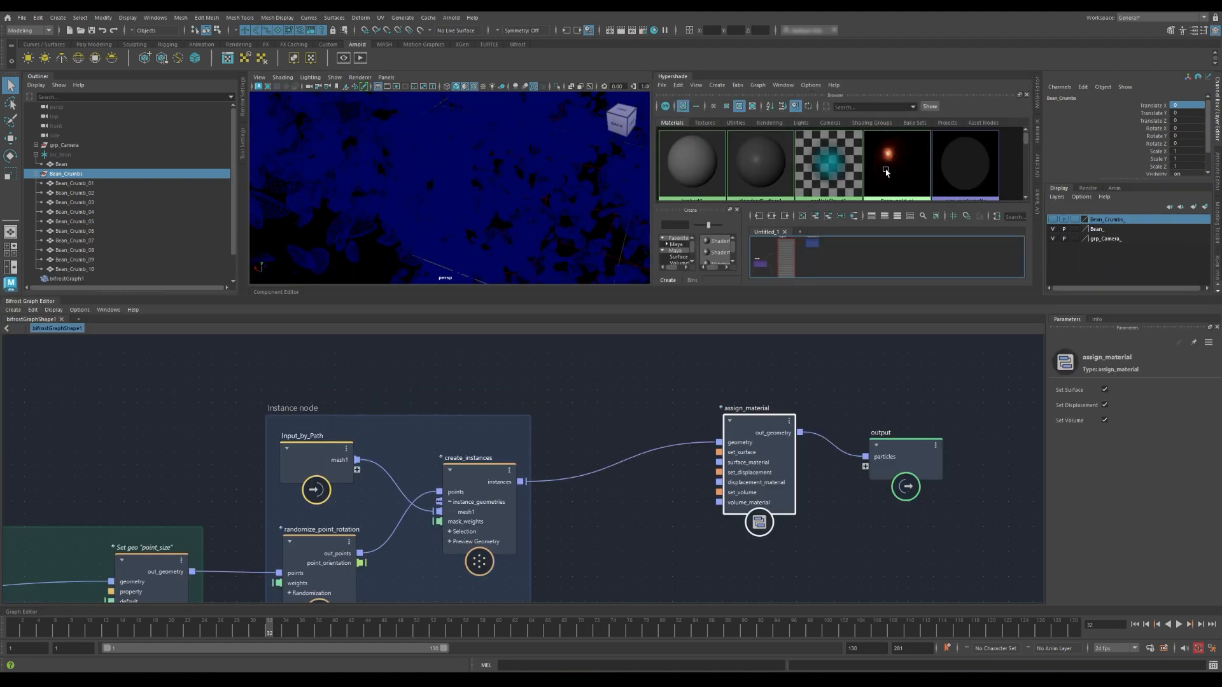
left_click_drag(894, 156, 618, 514)
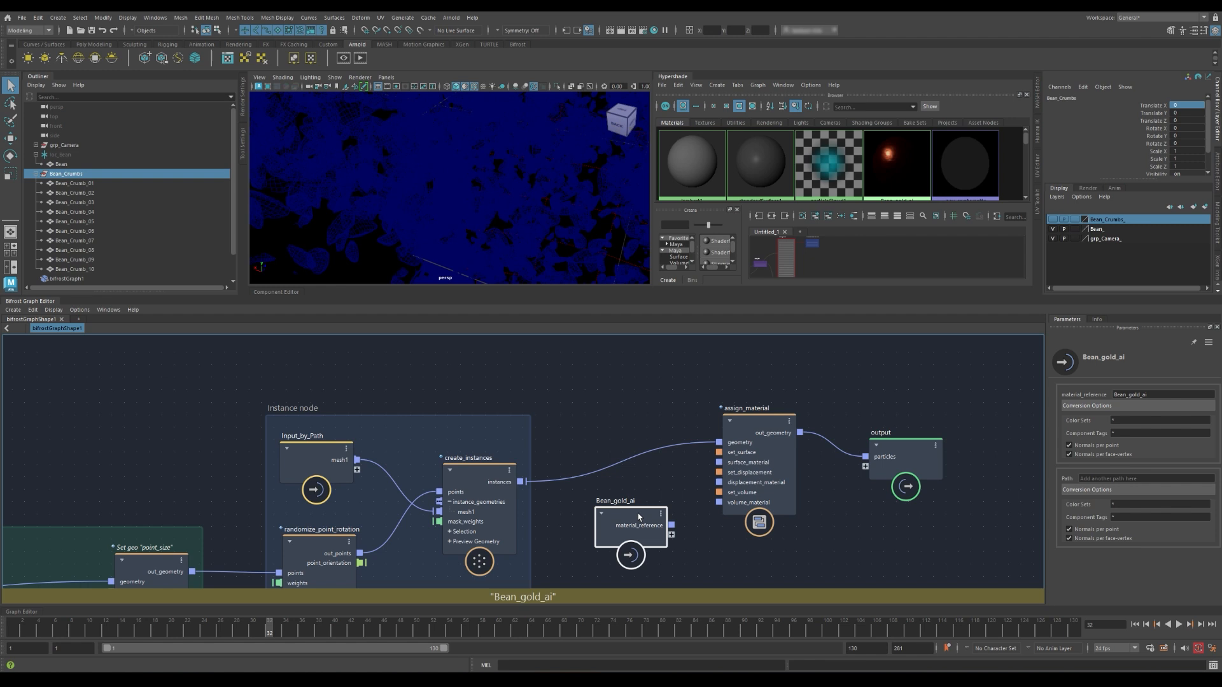
left_click_drag(672, 525, 730, 463)
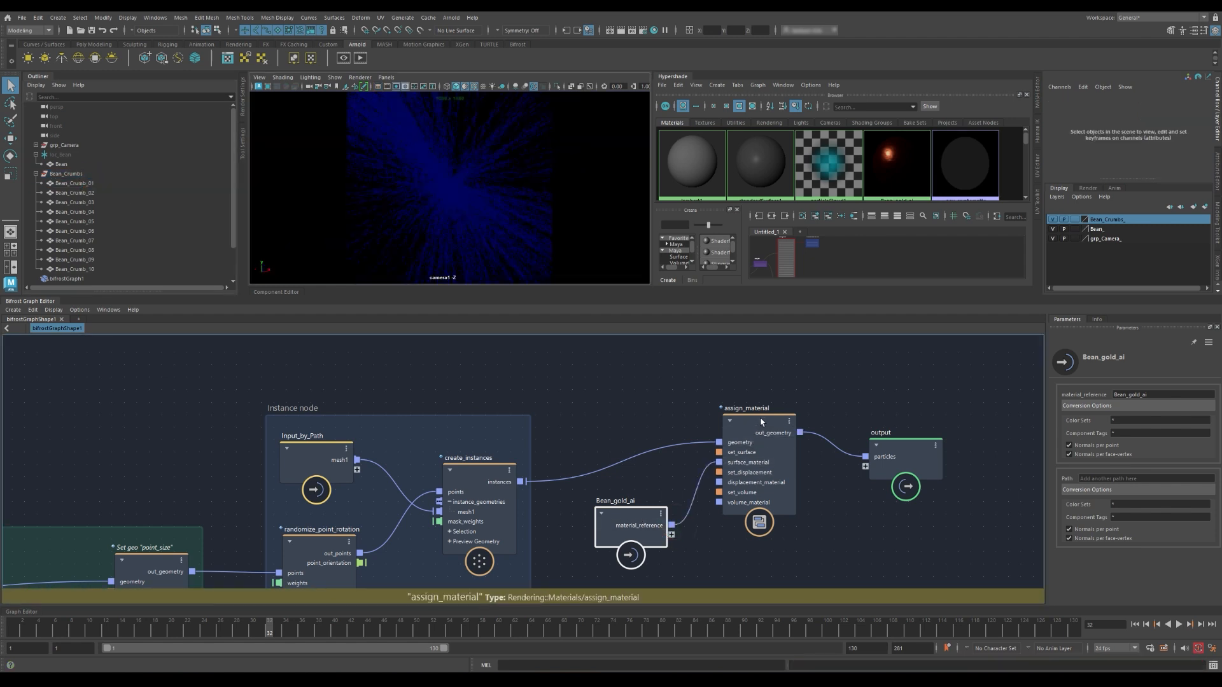
left_click_drag(761, 421, 761, 431)
- Start an Arnold render of the camera view and scrub the timeline to check the crumb simulation
left_click(360, 58)
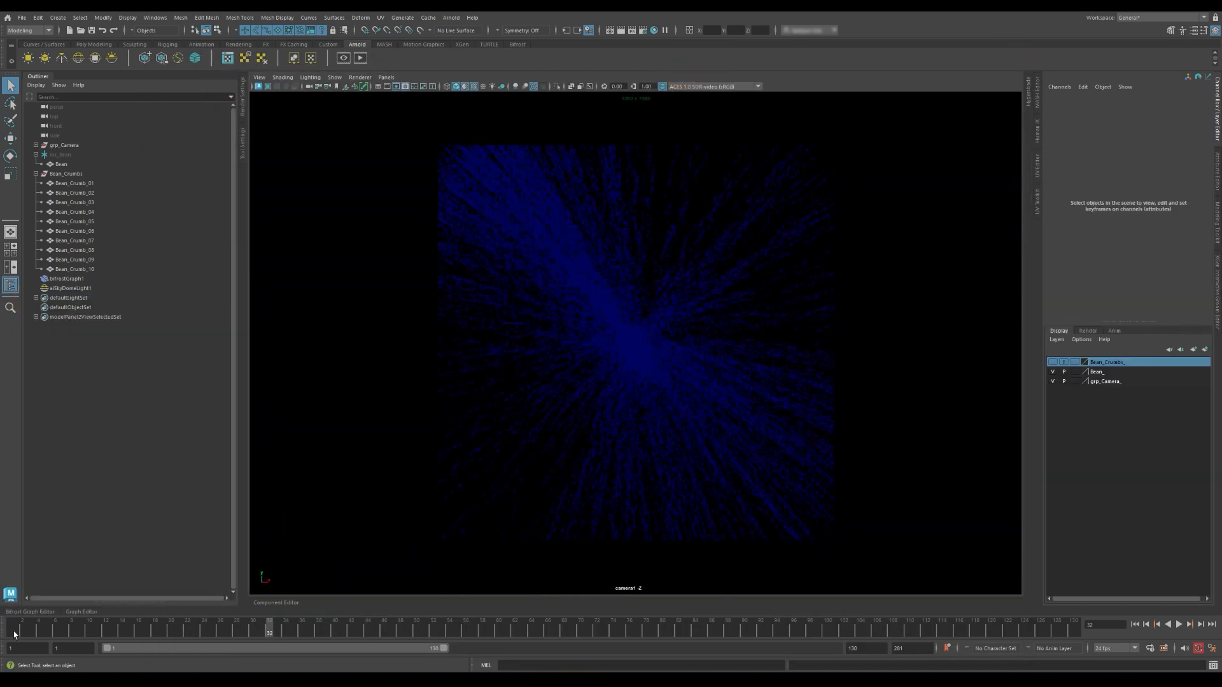
left_click_drag(14, 634, 125, 633)
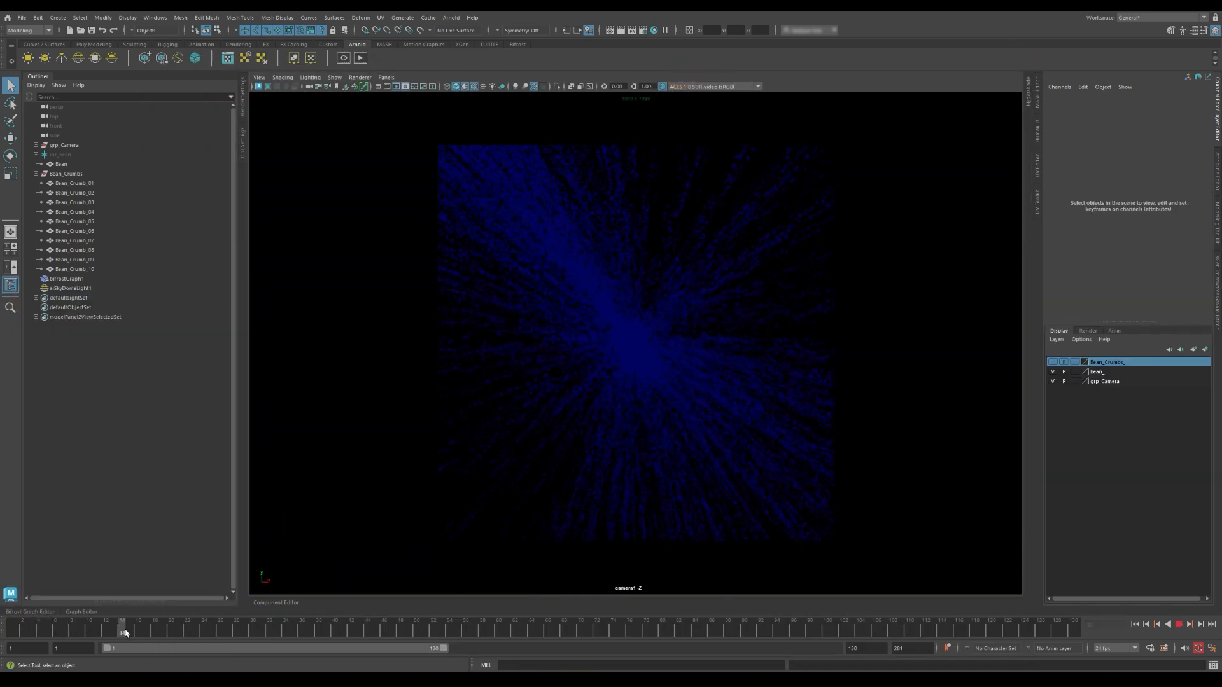
left_click_drag(298, 633, 565, 621)
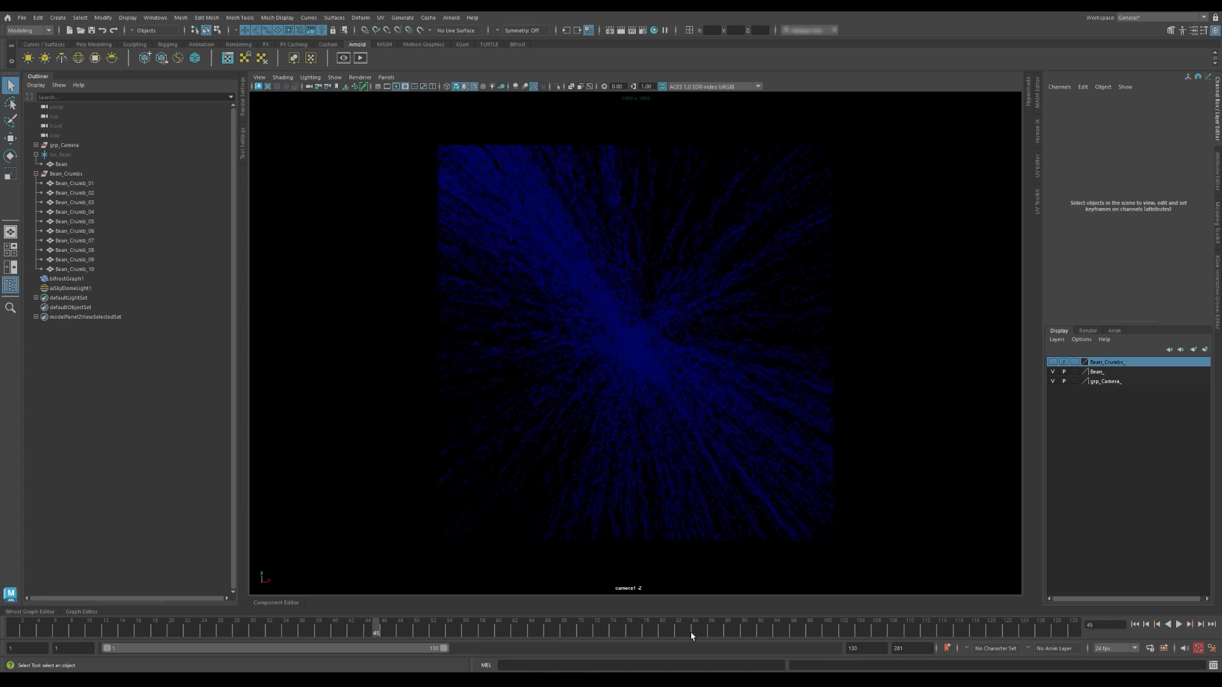
- Add a file_cache node and route create_instances through its objects input and out_objects output to assign_material's geometry, replacing the direct link
left_click(27, 613)
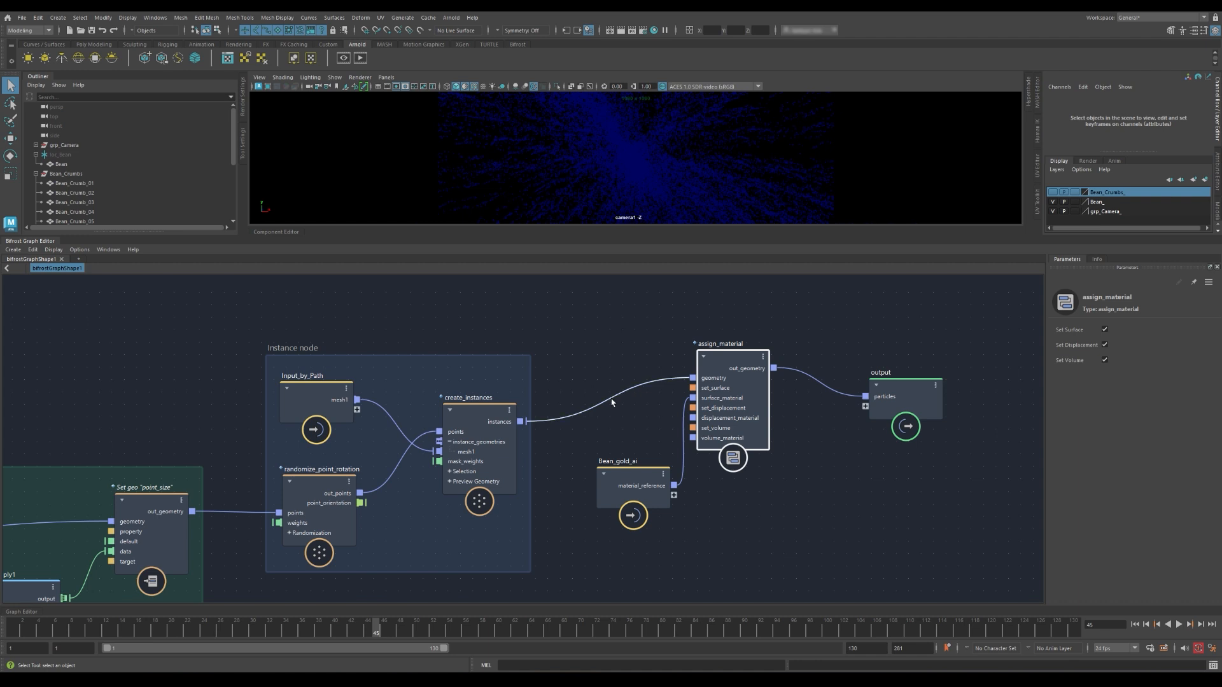
left_click(616, 349)
key("Tab")
type("file")
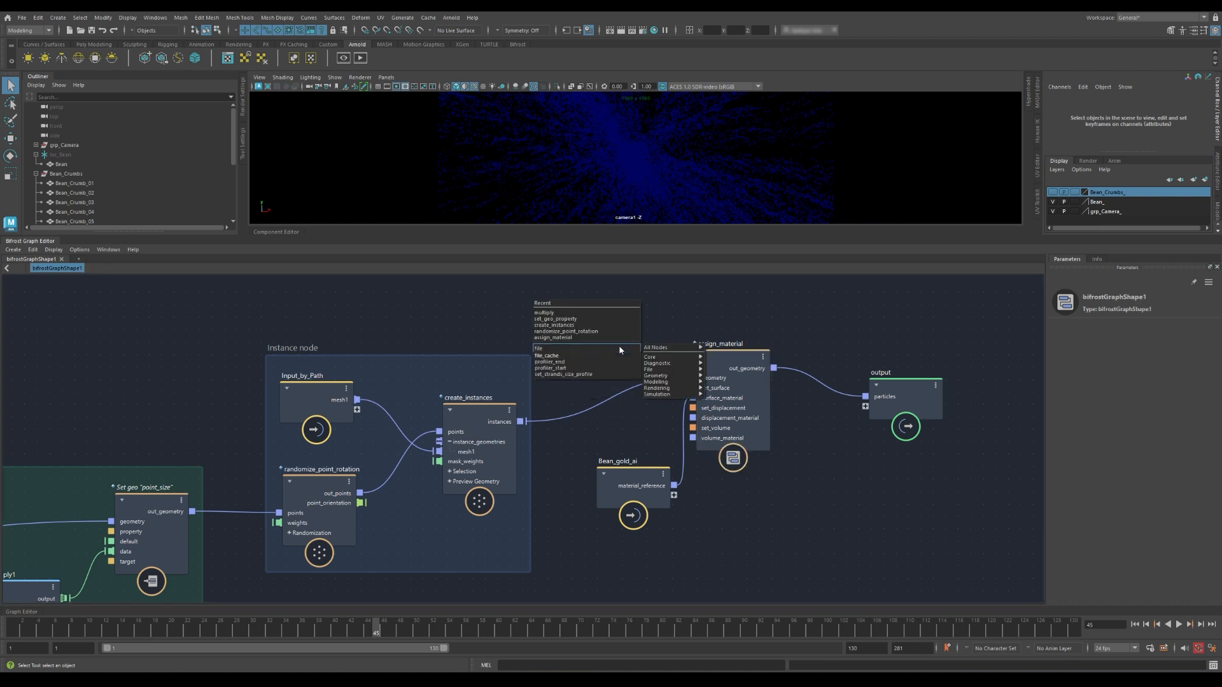
left_click(553, 355)
left_click_drag(608, 362, 600, 336)
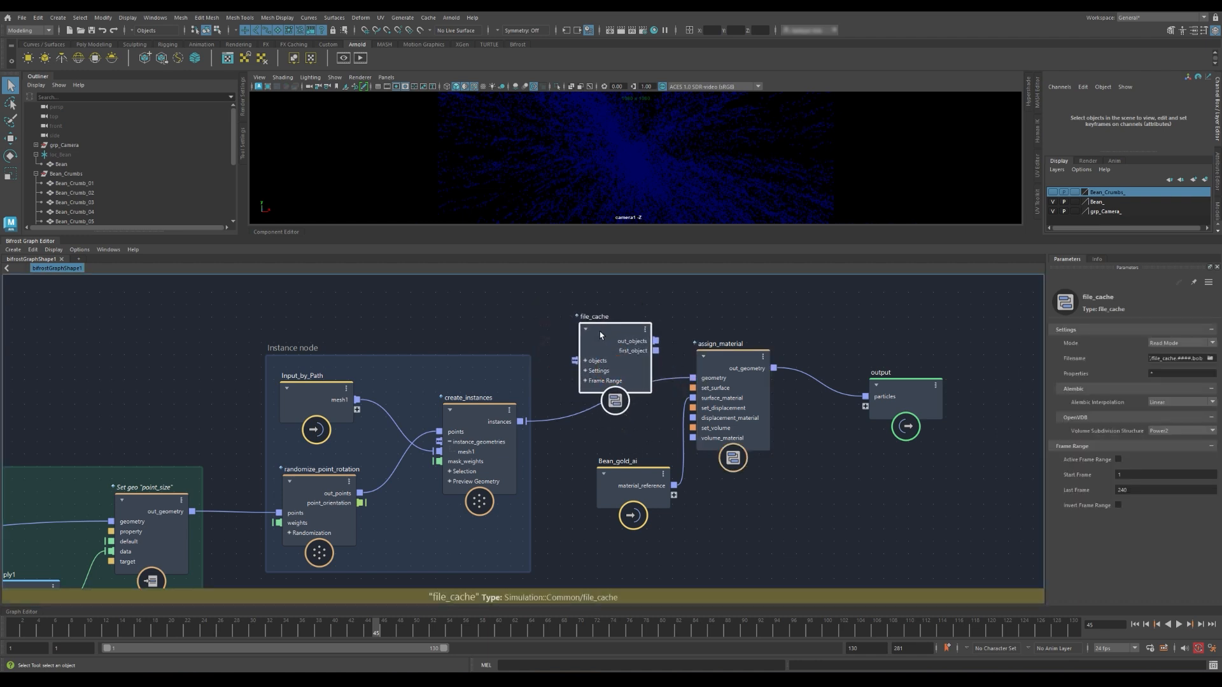
left_click_drag(523, 423, 575, 360)
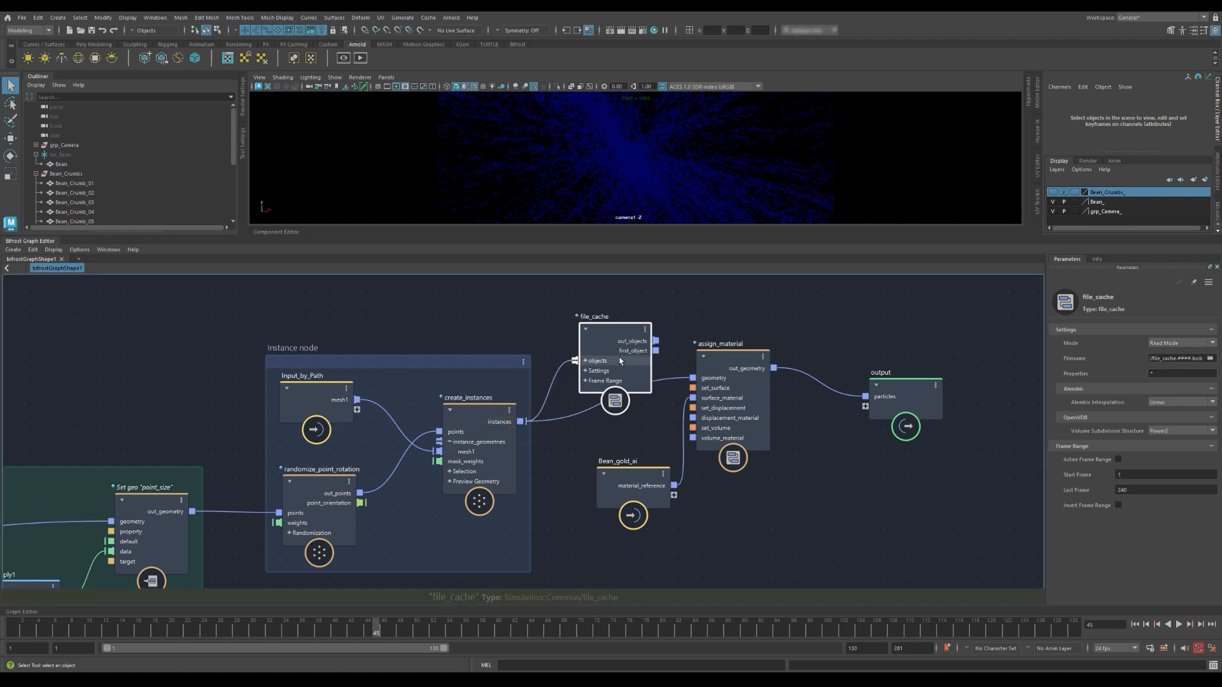
left_click(664, 379)
key("Delete")
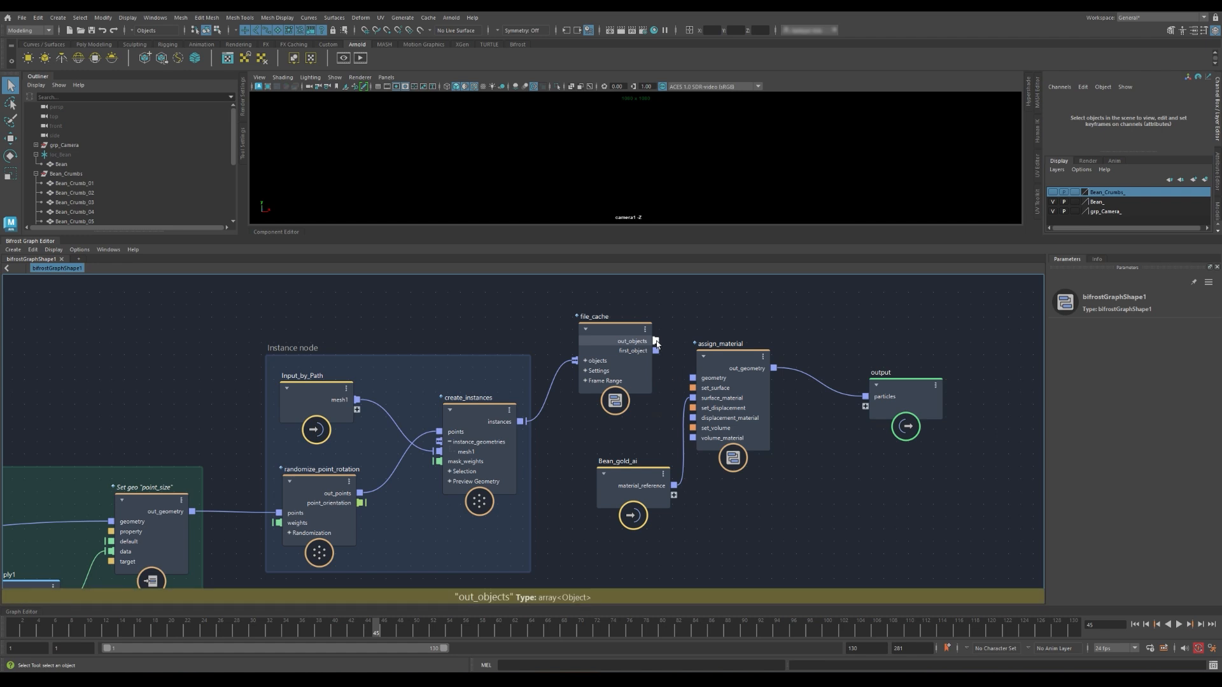
left_click_drag(689, 373, 693, 378)
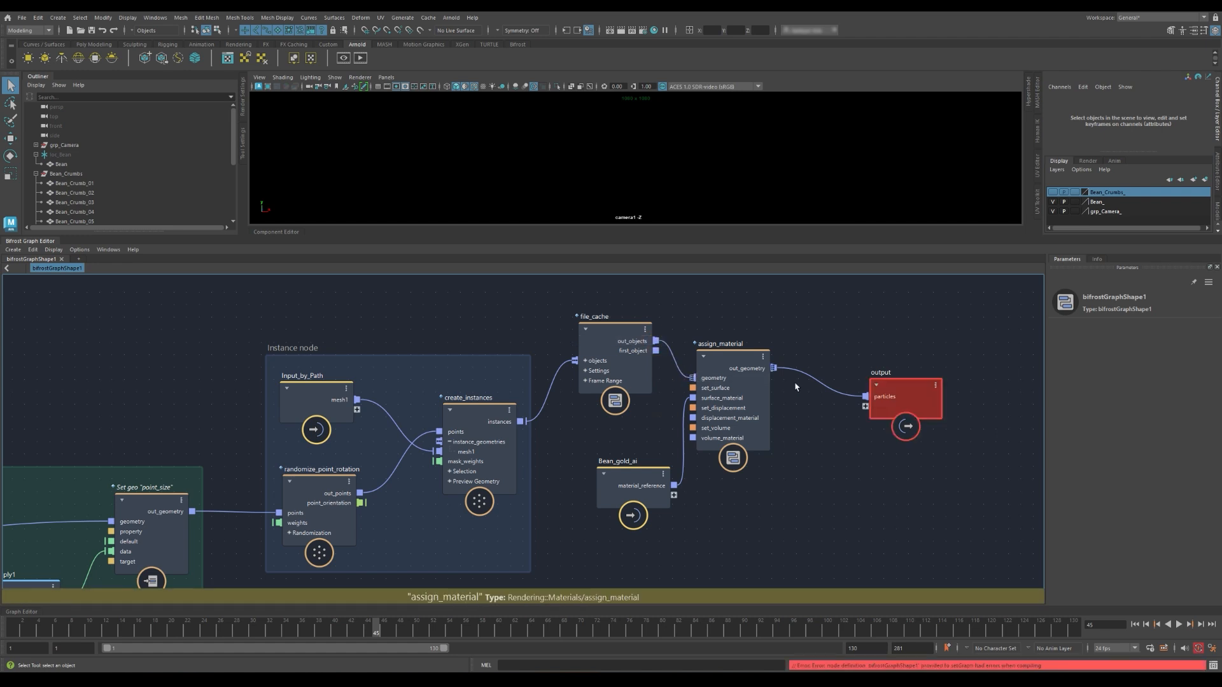
- Set file_cache's Mode to Passthrough Mode and its Filename to a path ending in abc_####.bob
left_click(603, 331)
left_click_drag(603, 331, 605, 344)
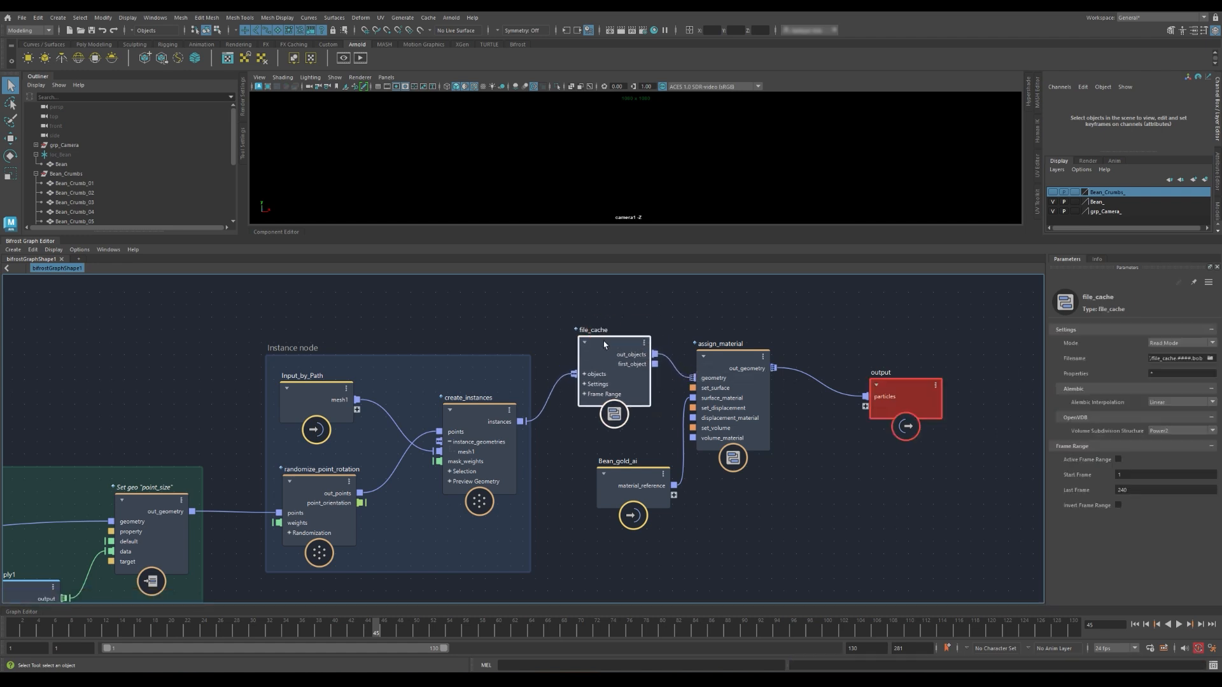
left_click(1163, 344)
left_click(1167, 365)
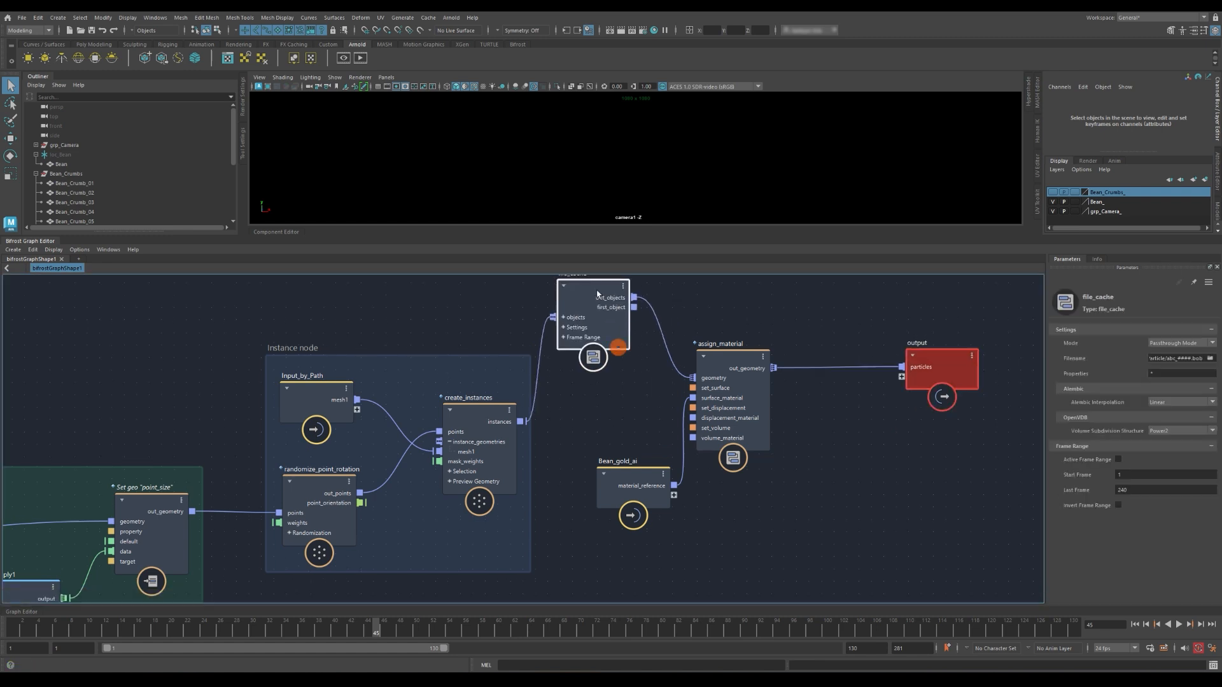
- Disconnect assign_material from file_cache and the output node, and delete the output node's existing port
left_click(718, 289)
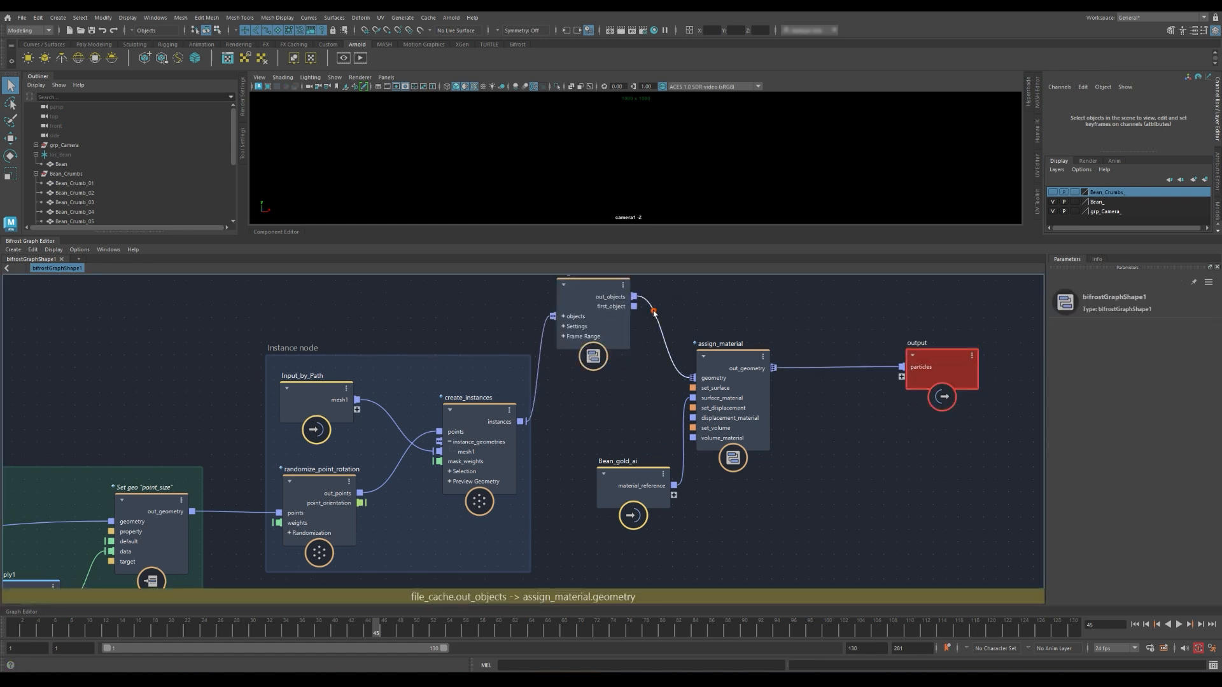
left_click_drag(589, 288, 604, 331)
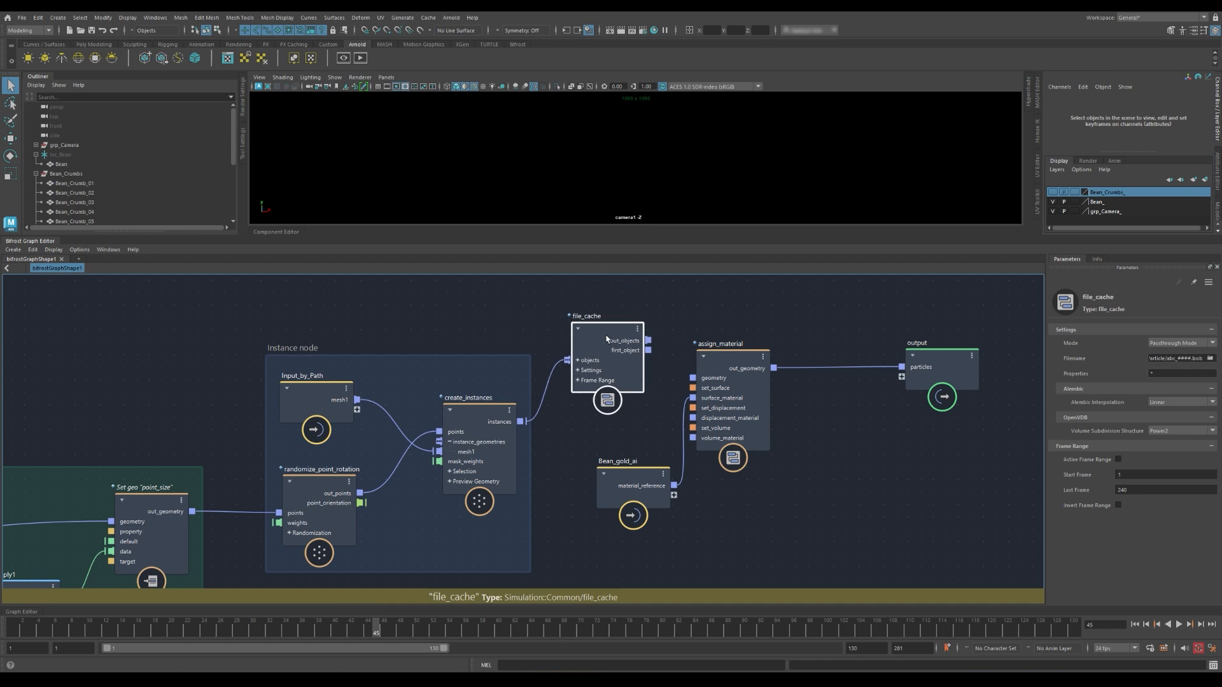
left_click_drag(728, 366, 737, 412)
left_click_drag(863, 377, 859, 431)
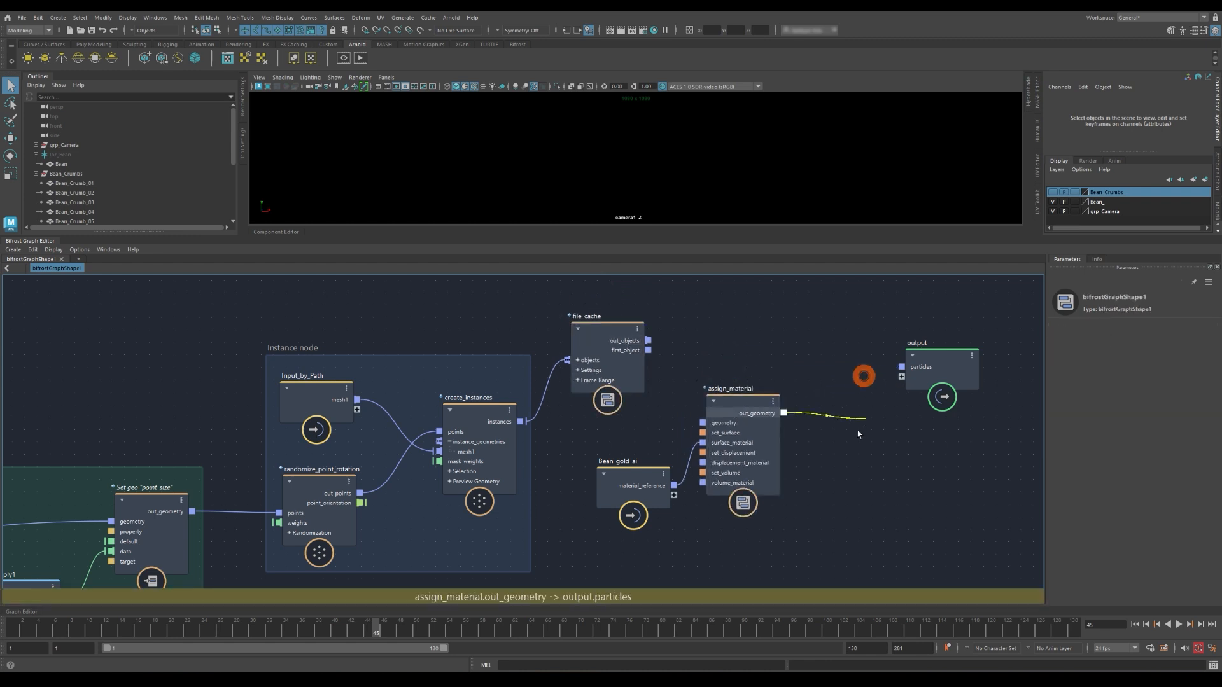
right_click(913, 369)
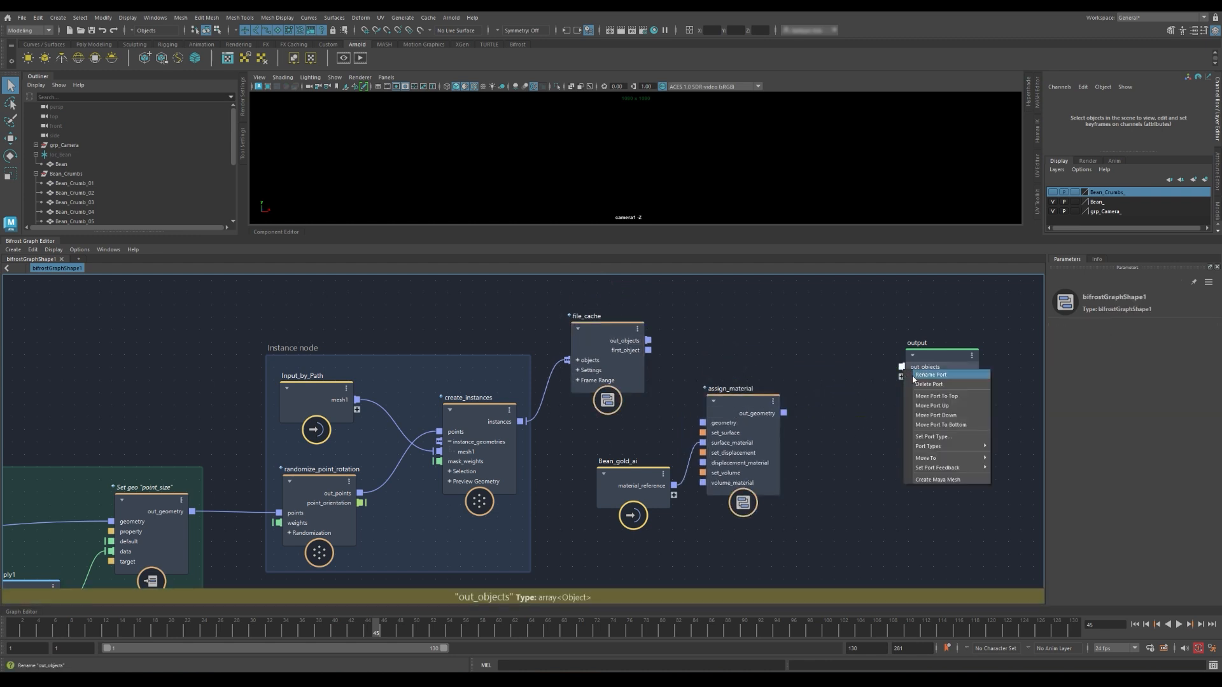
left_click(928, 384)
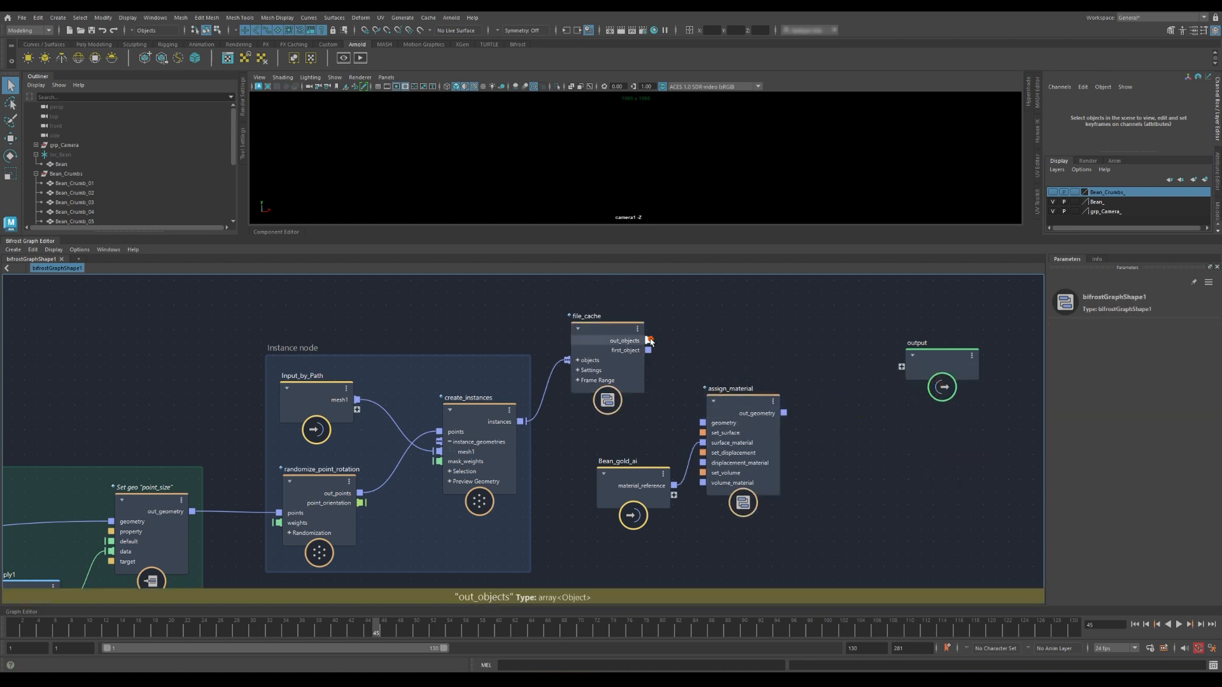
- Connect file_cache's out_objects to assign_material's geometry and out_geometry to a new output port, and return to frame 1
left_click_drag(647, 341, 703, 422)
left_click_drag(784, 413, 901, 367)
left_click_drag(600, 324, 605, 341)
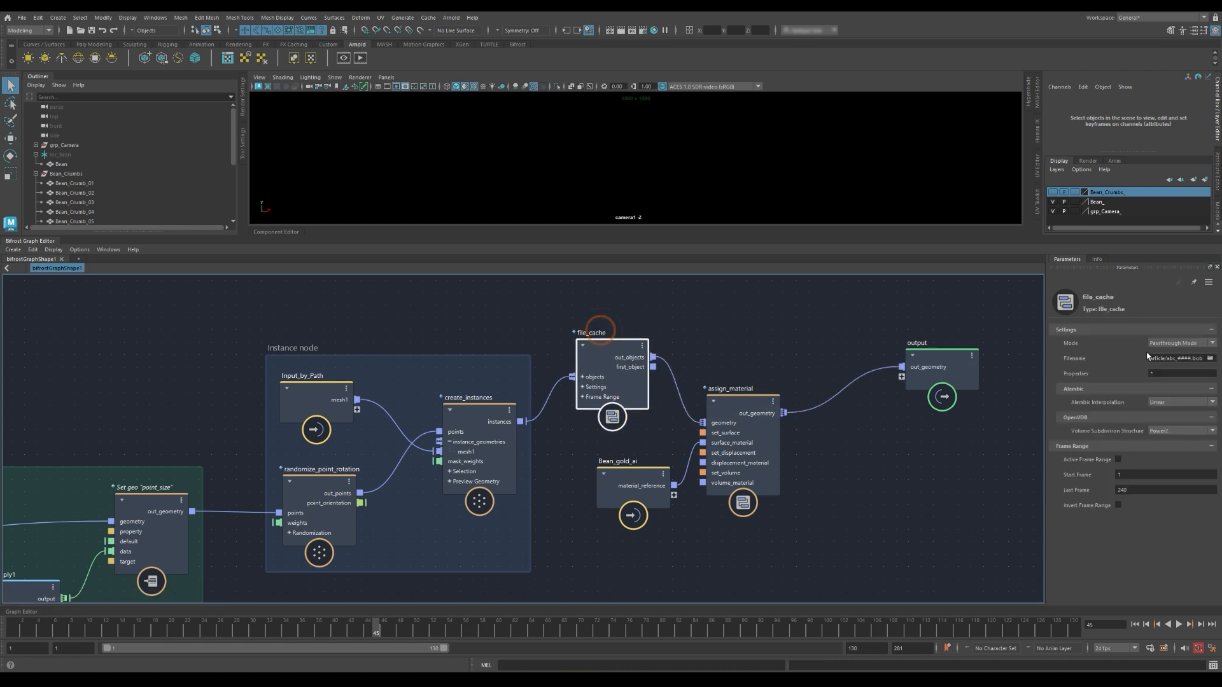
left_click(1134, 624)
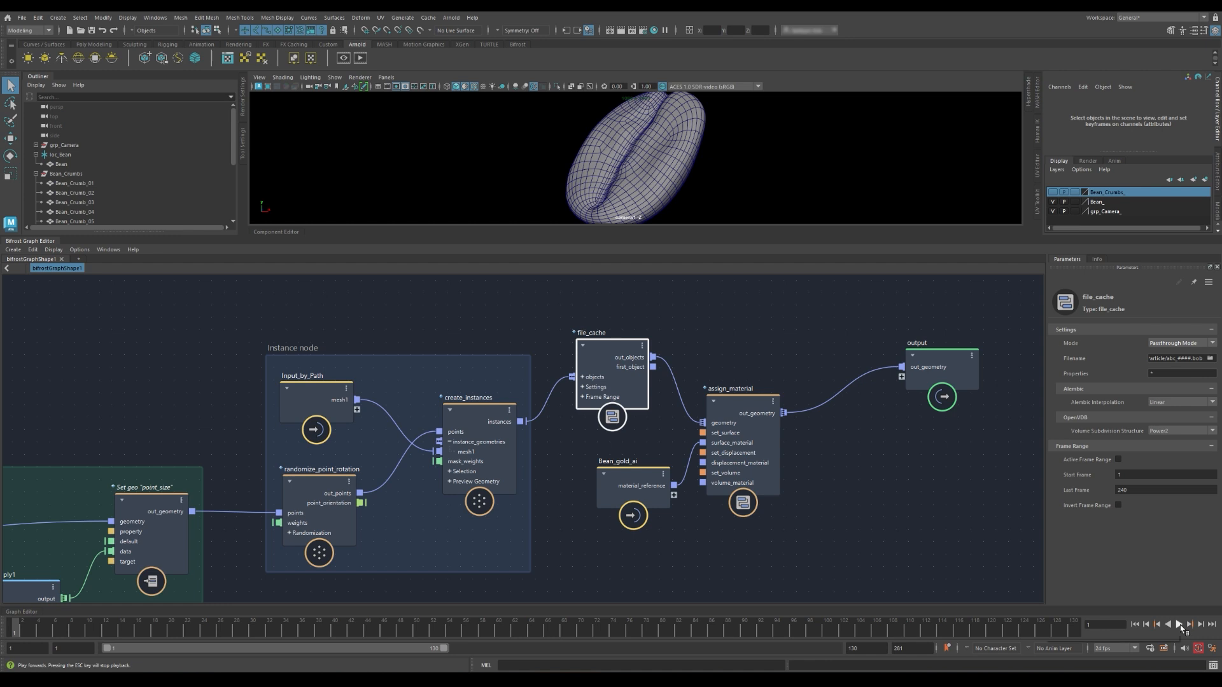
- Play the crumb simulation from frame 1 to preview it with the cache in passthrough, and stop playback
left_click(1179, 625)
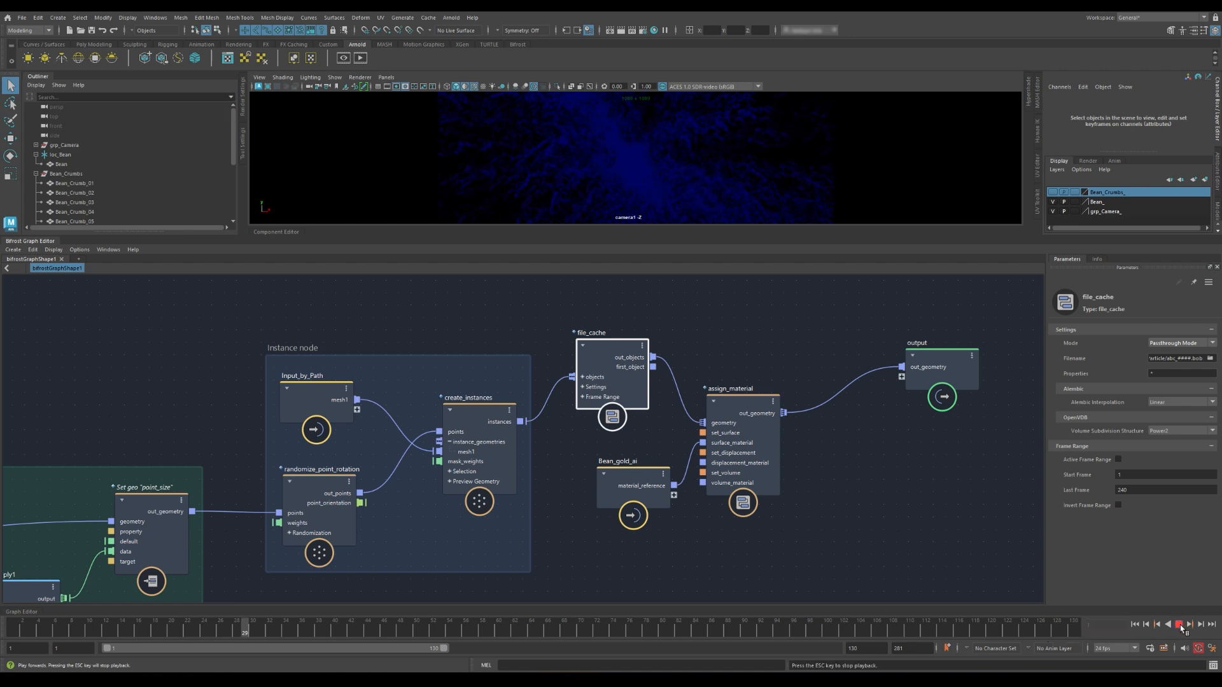
left_click(1179, 624)
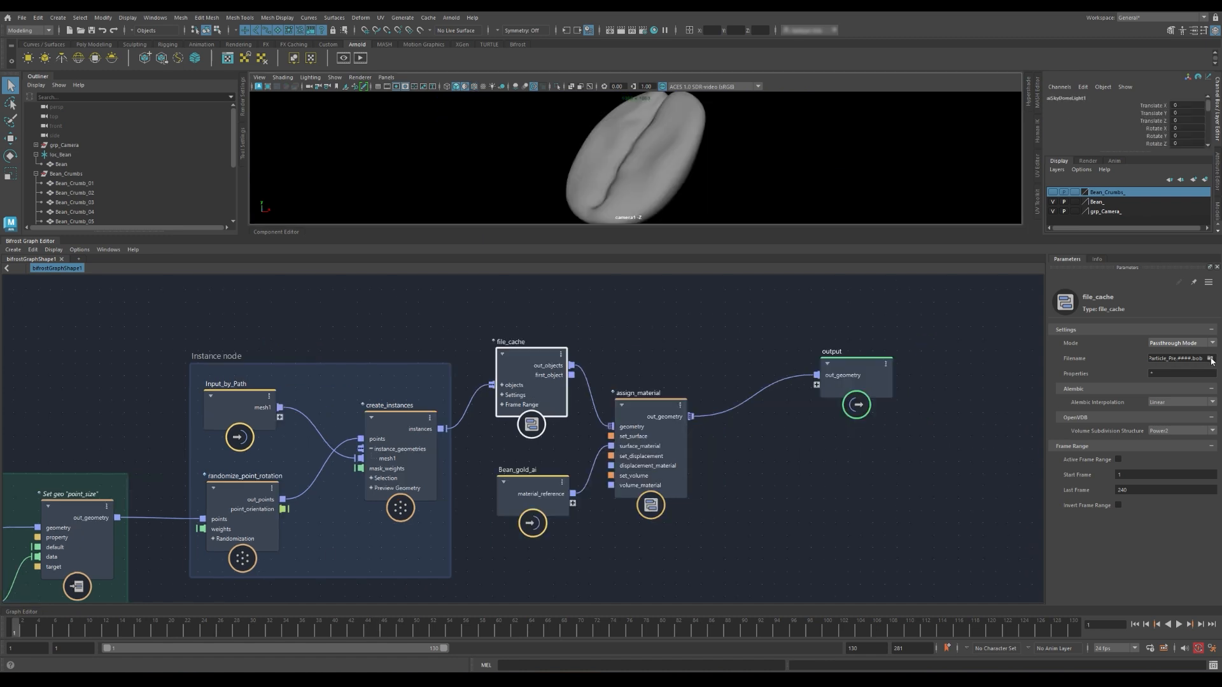
- Set file_cache's Filename to abc.####.bob in the 28_Explosion Particle cache folder
left_click(1211, 360)
mouse_move(905, 197)
left_mouse_down()
mouse_move(906, 358)
mouse_move(905, 192)
left_mouse_up()
left_click_drag(472, 420, 404, 420)
type("abc####.bob")
left_click(831, 453)
- Activate file_cache's frame range with a last frame of 130 and set its Mode to Write Mode
left_click(1118, 460)
left_click(1135, 491)
left_click(1185, 346)
left_click(1160, 364)
left_click(465, 582)
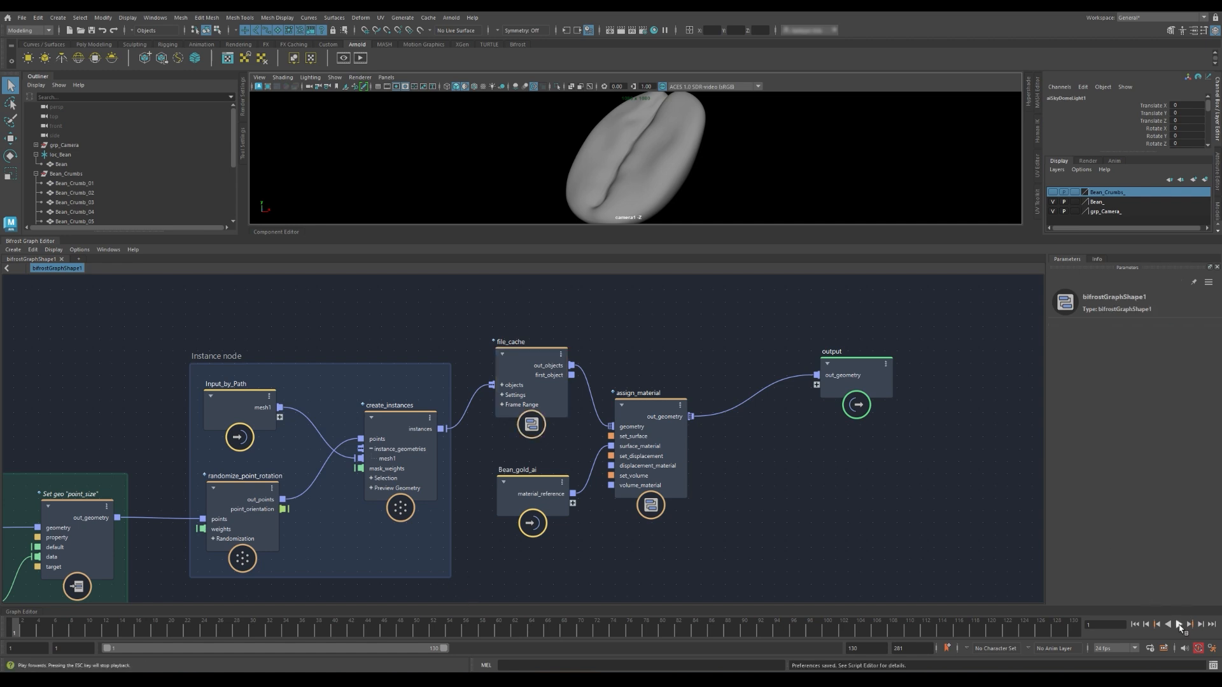
- Play the timeline from frame 1 through frame 130 to write the crumb cache to disk
left_click(1178, 624)
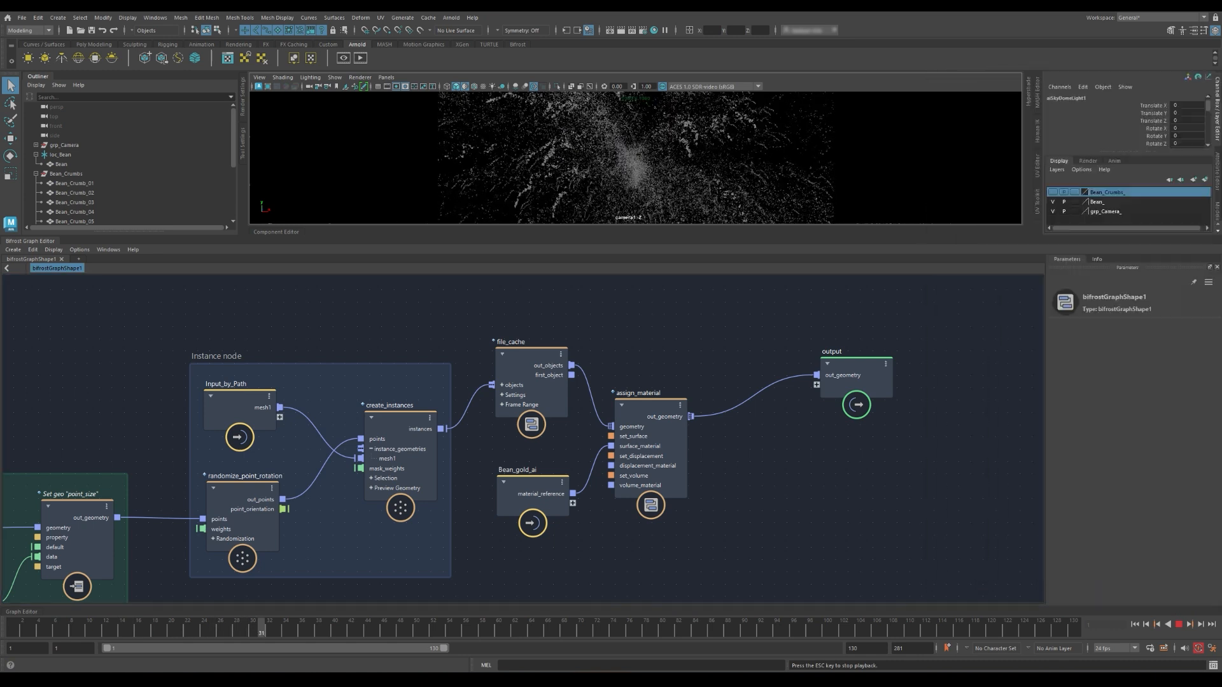
left_click_drag(763, 111, 914, 55)
mouse_move(1136, 468)
left_mouse_down()
mouse_move(1143, 429)
mouse_move(1140, 478)
left_mouse_up()
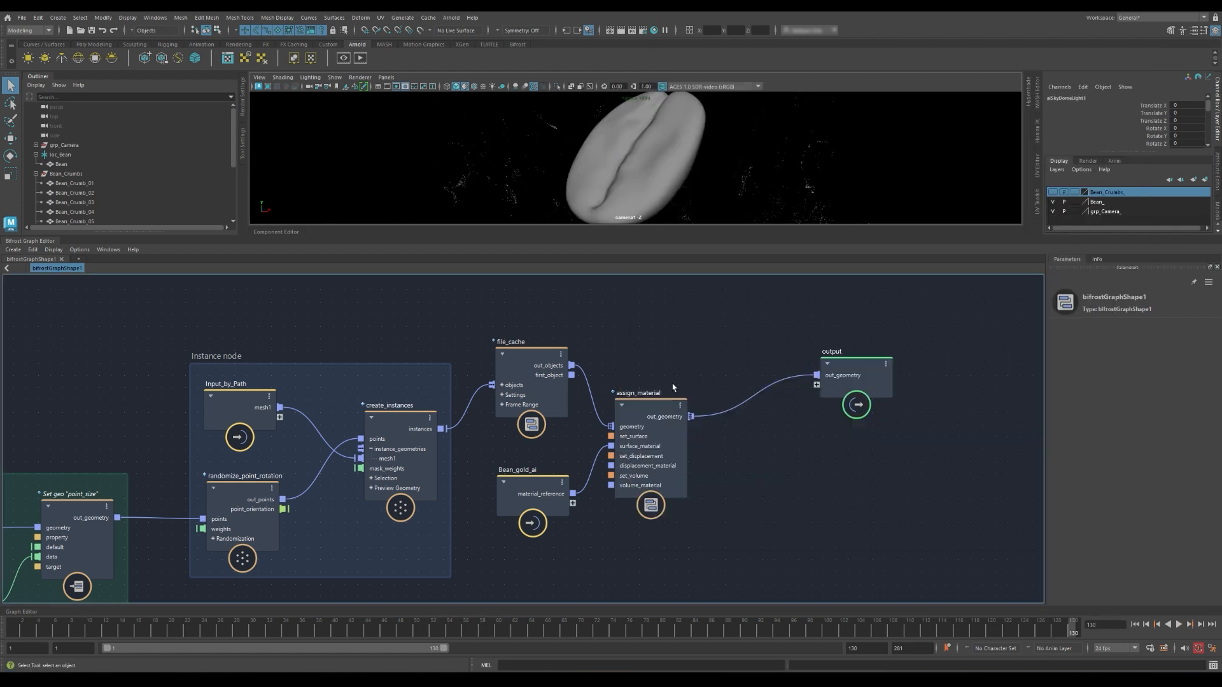
- Set file_cache to Read Mode and point its Filename at the written sequence abc.####.bob
left_click(528, 358)
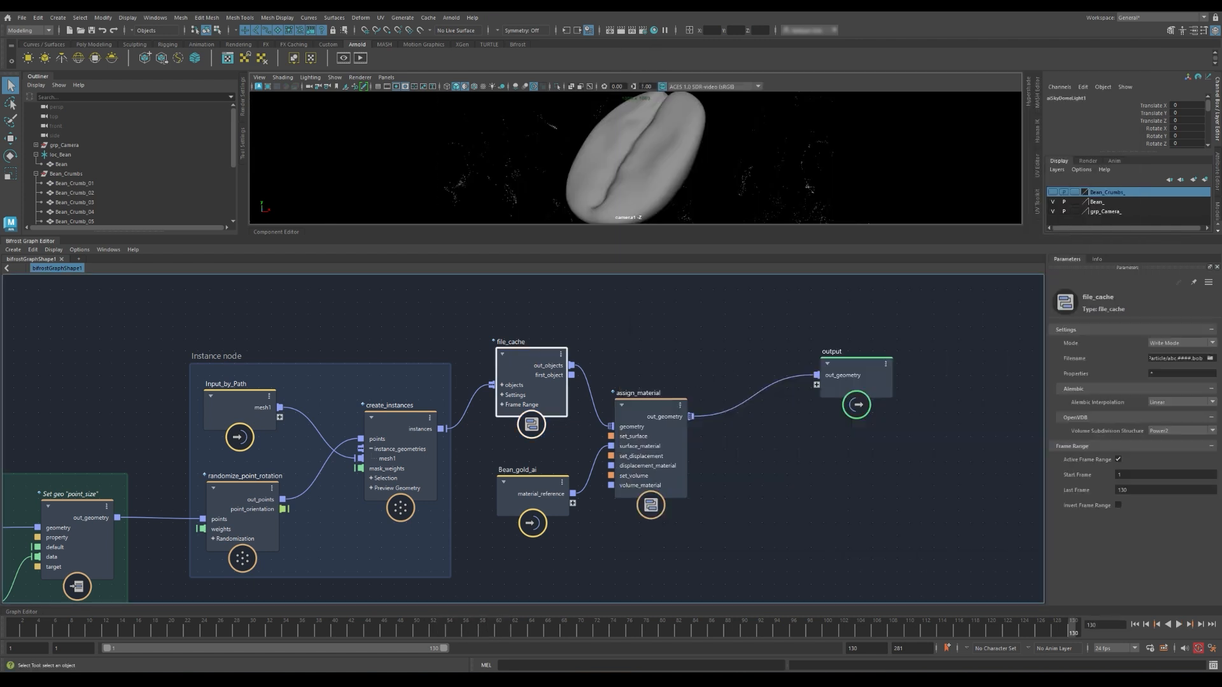
left_click(1209, 358)
left_click_drag(905, 194, 905, 291)
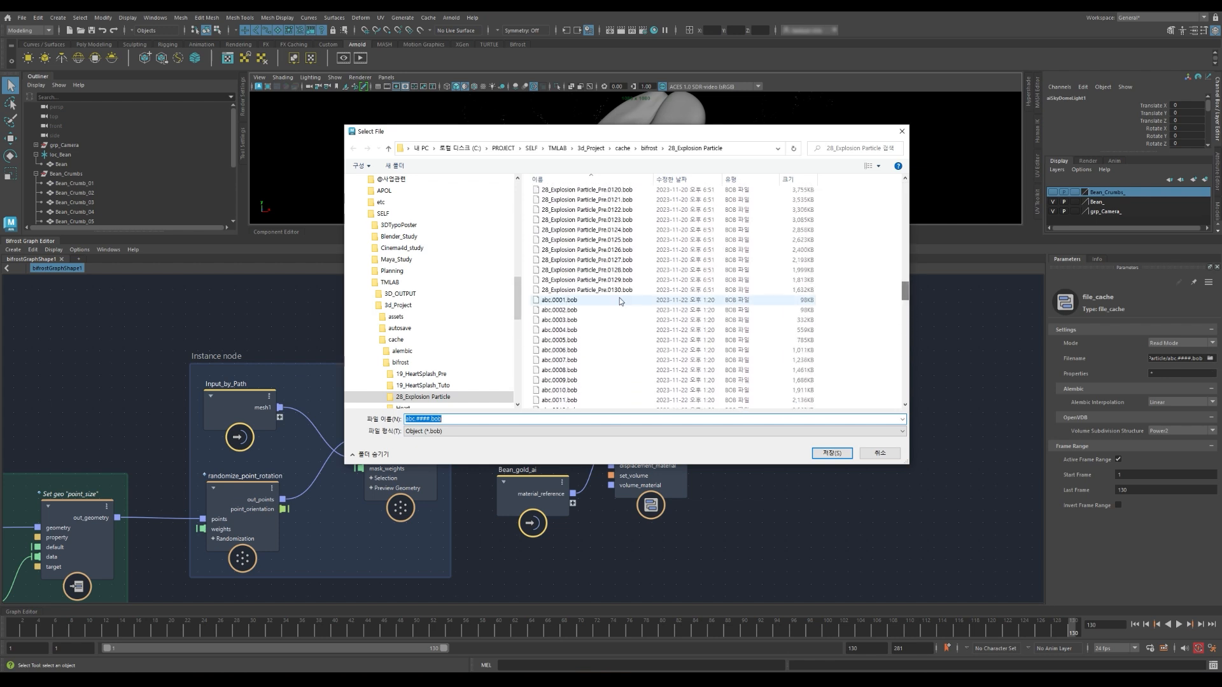
left_click(560, 300)
left_click(415, 418)
left_click_drag(417, 419, 431, 419)
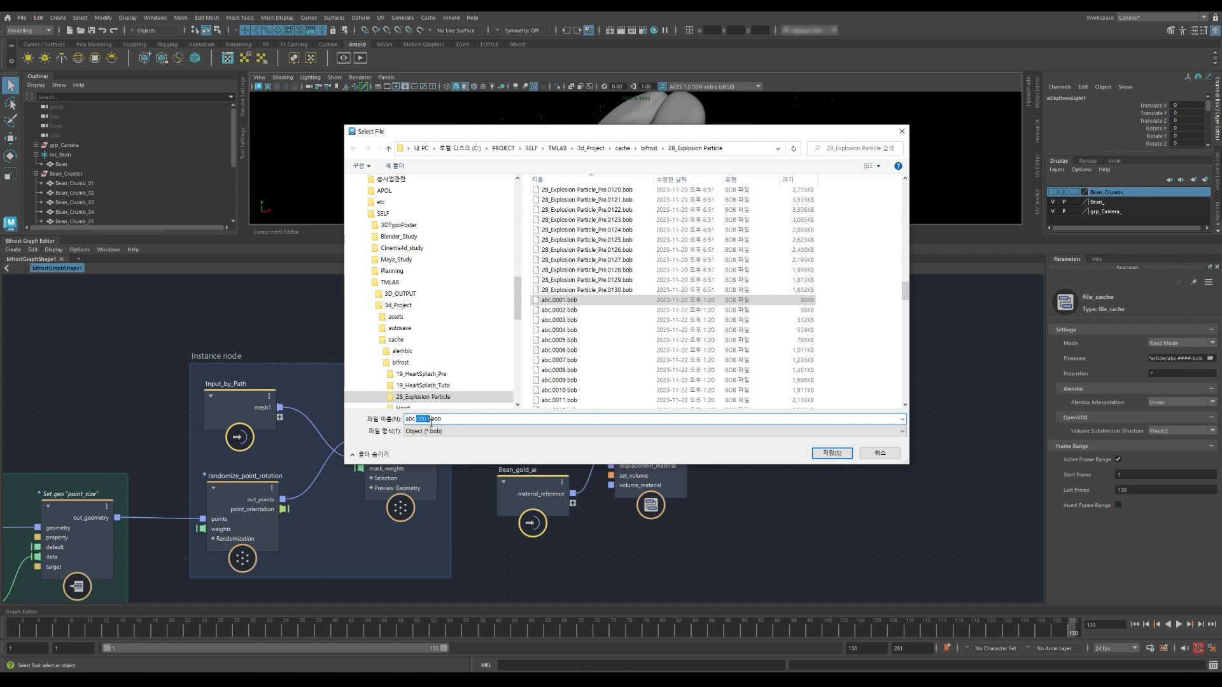
type("####")
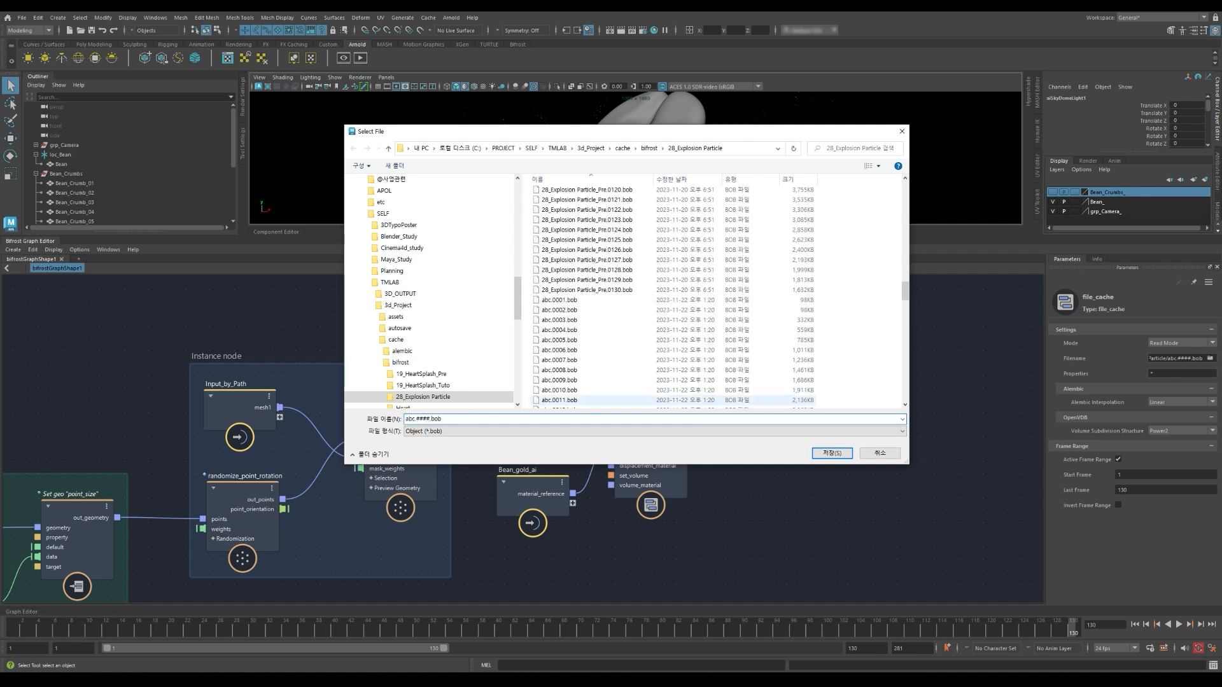
left_click(831, 452)
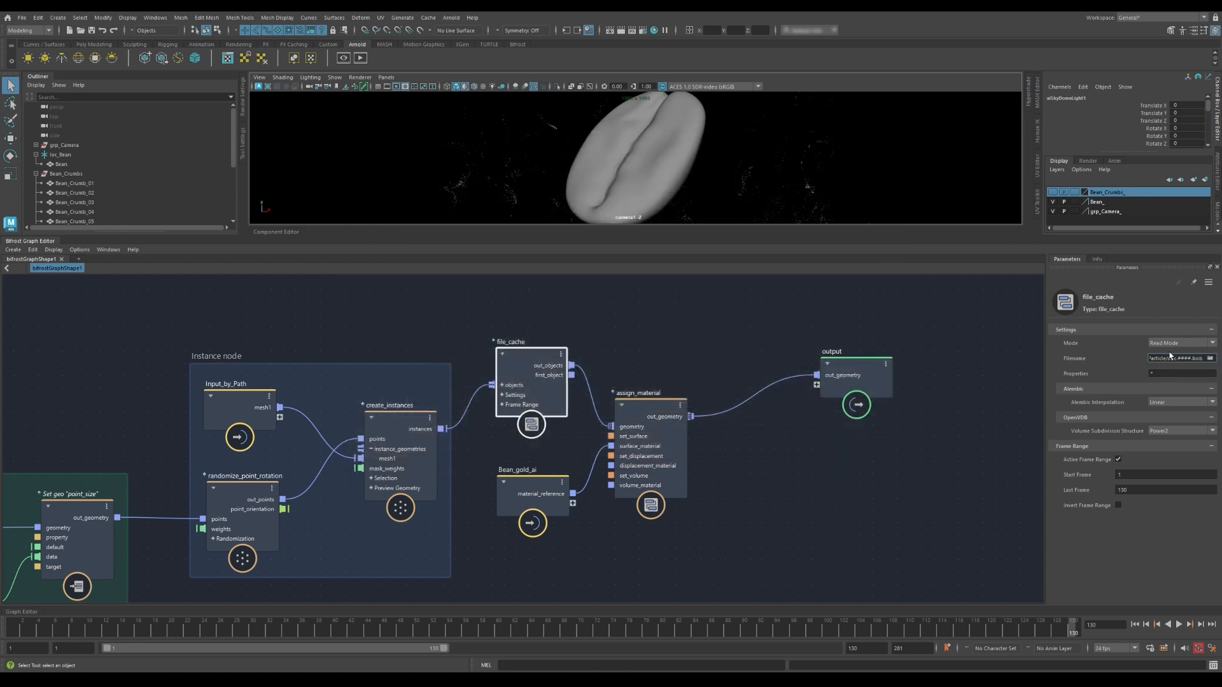
- Play and scrub the timeline to check the cached crumbs at several frames
key("alt+v")
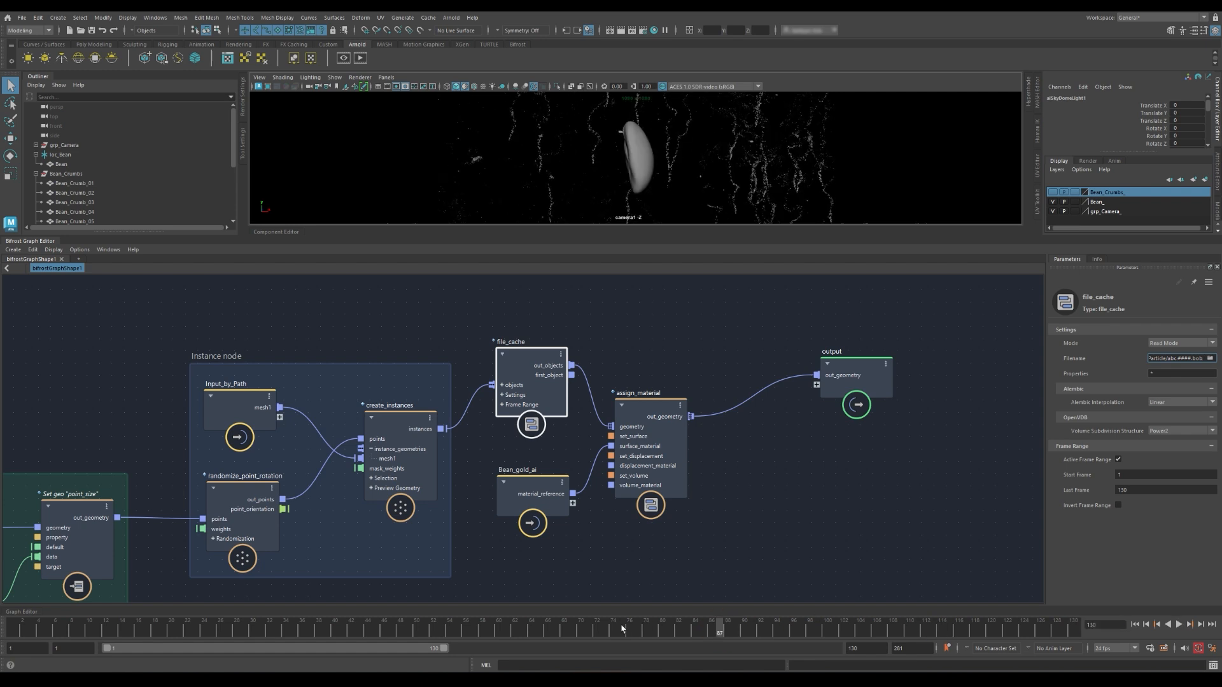
key("alt+v")
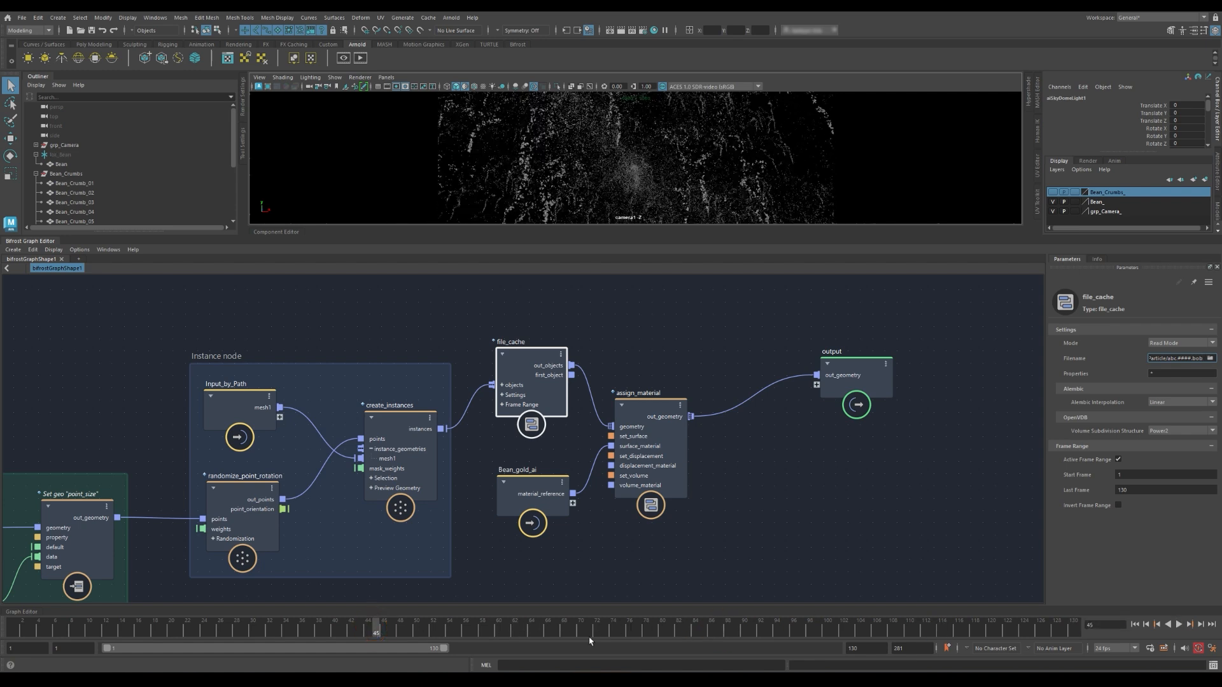
left_click(691, 630)
left_click(843, 637)
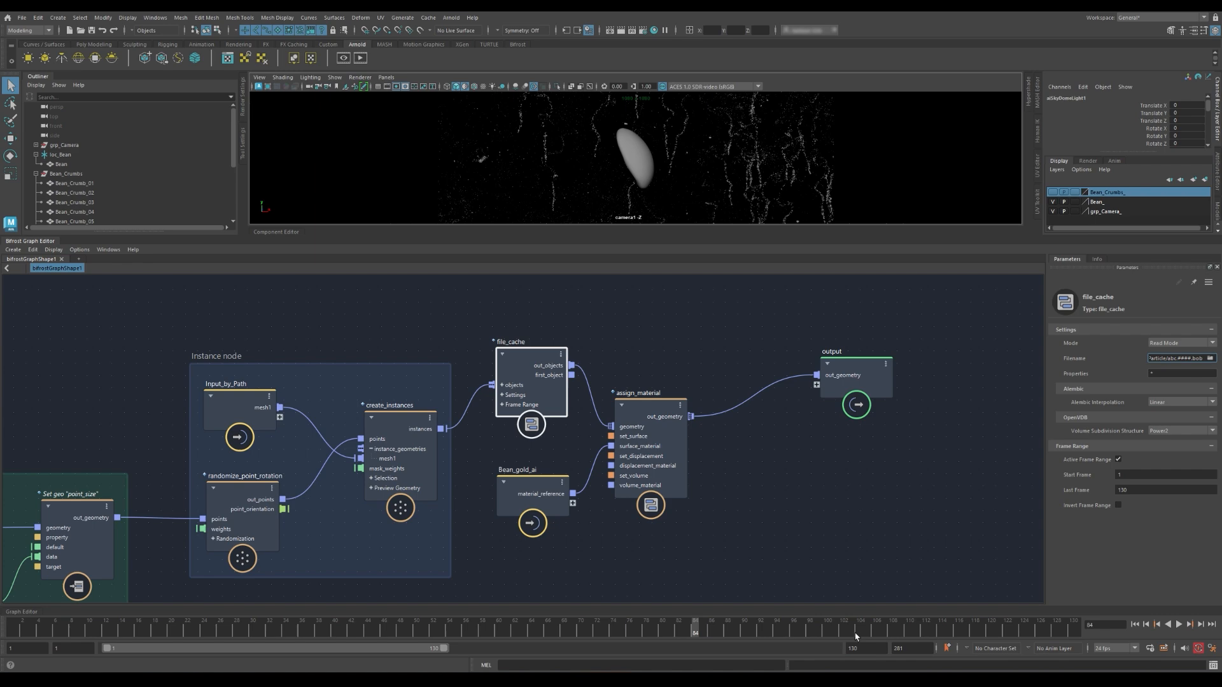
- Collapse the Bifrost Graph Editor to enlarge the camera view and start a playblast of the cached crumb animation
double_click(37, 242)
left_click(430, 628)
left_click(310, 628)
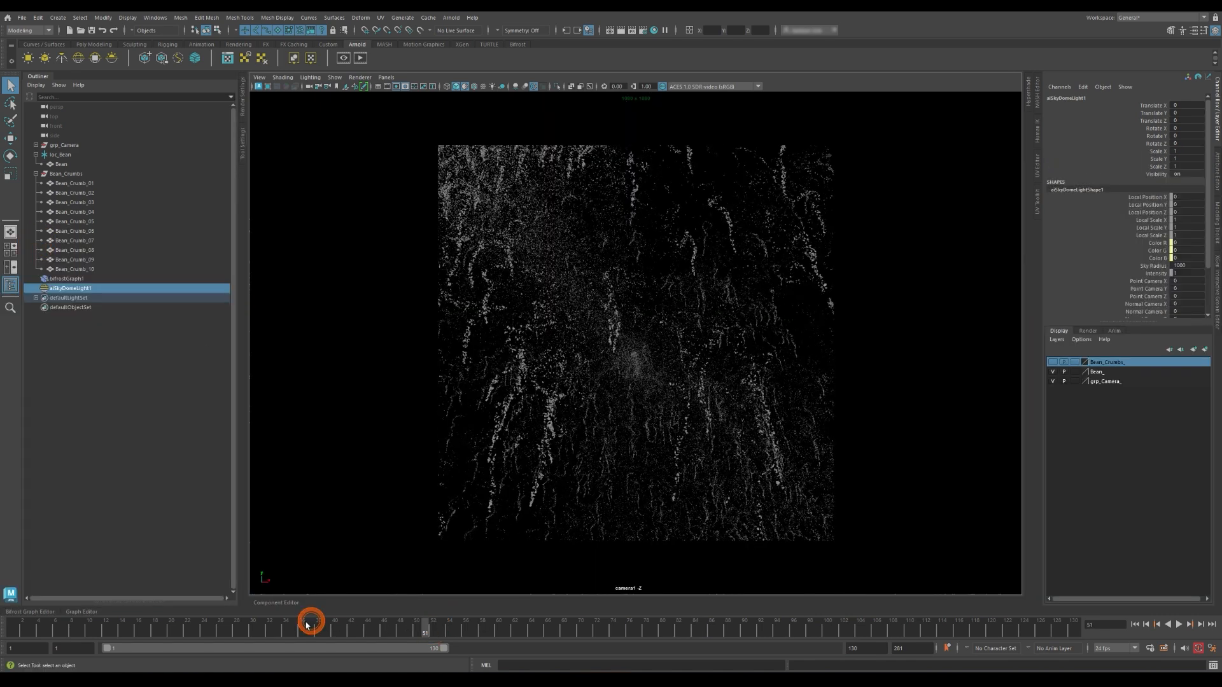
right_click(417, 635)
left_click(495, 516)
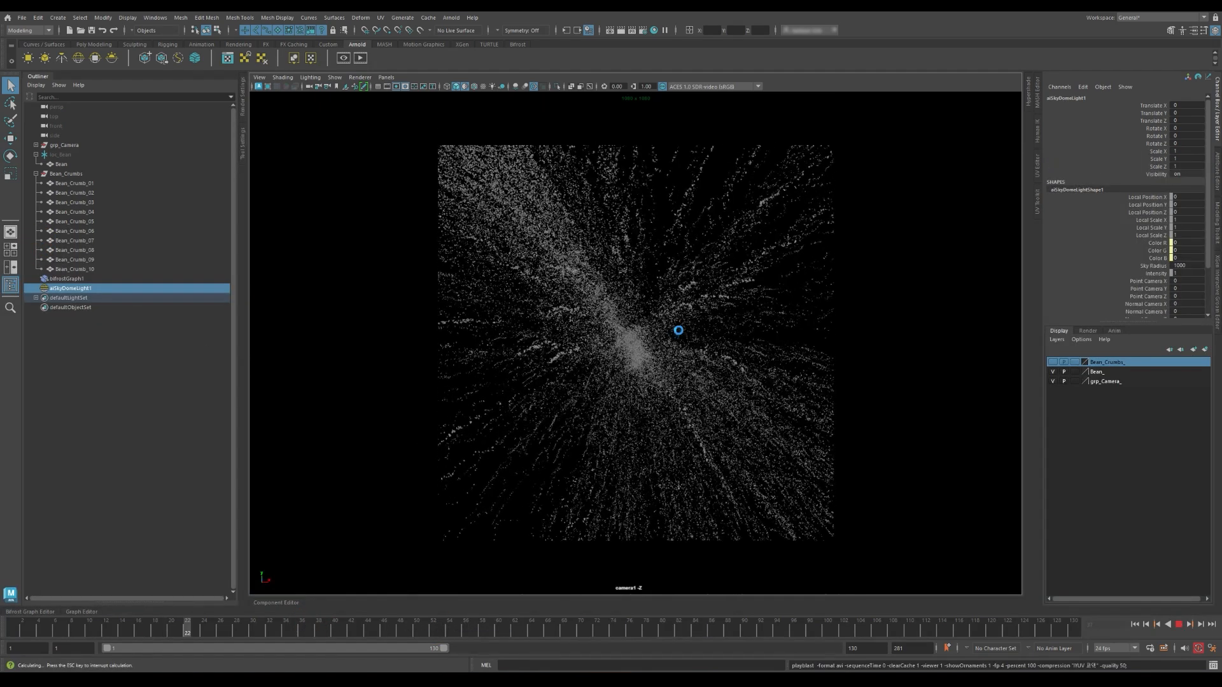